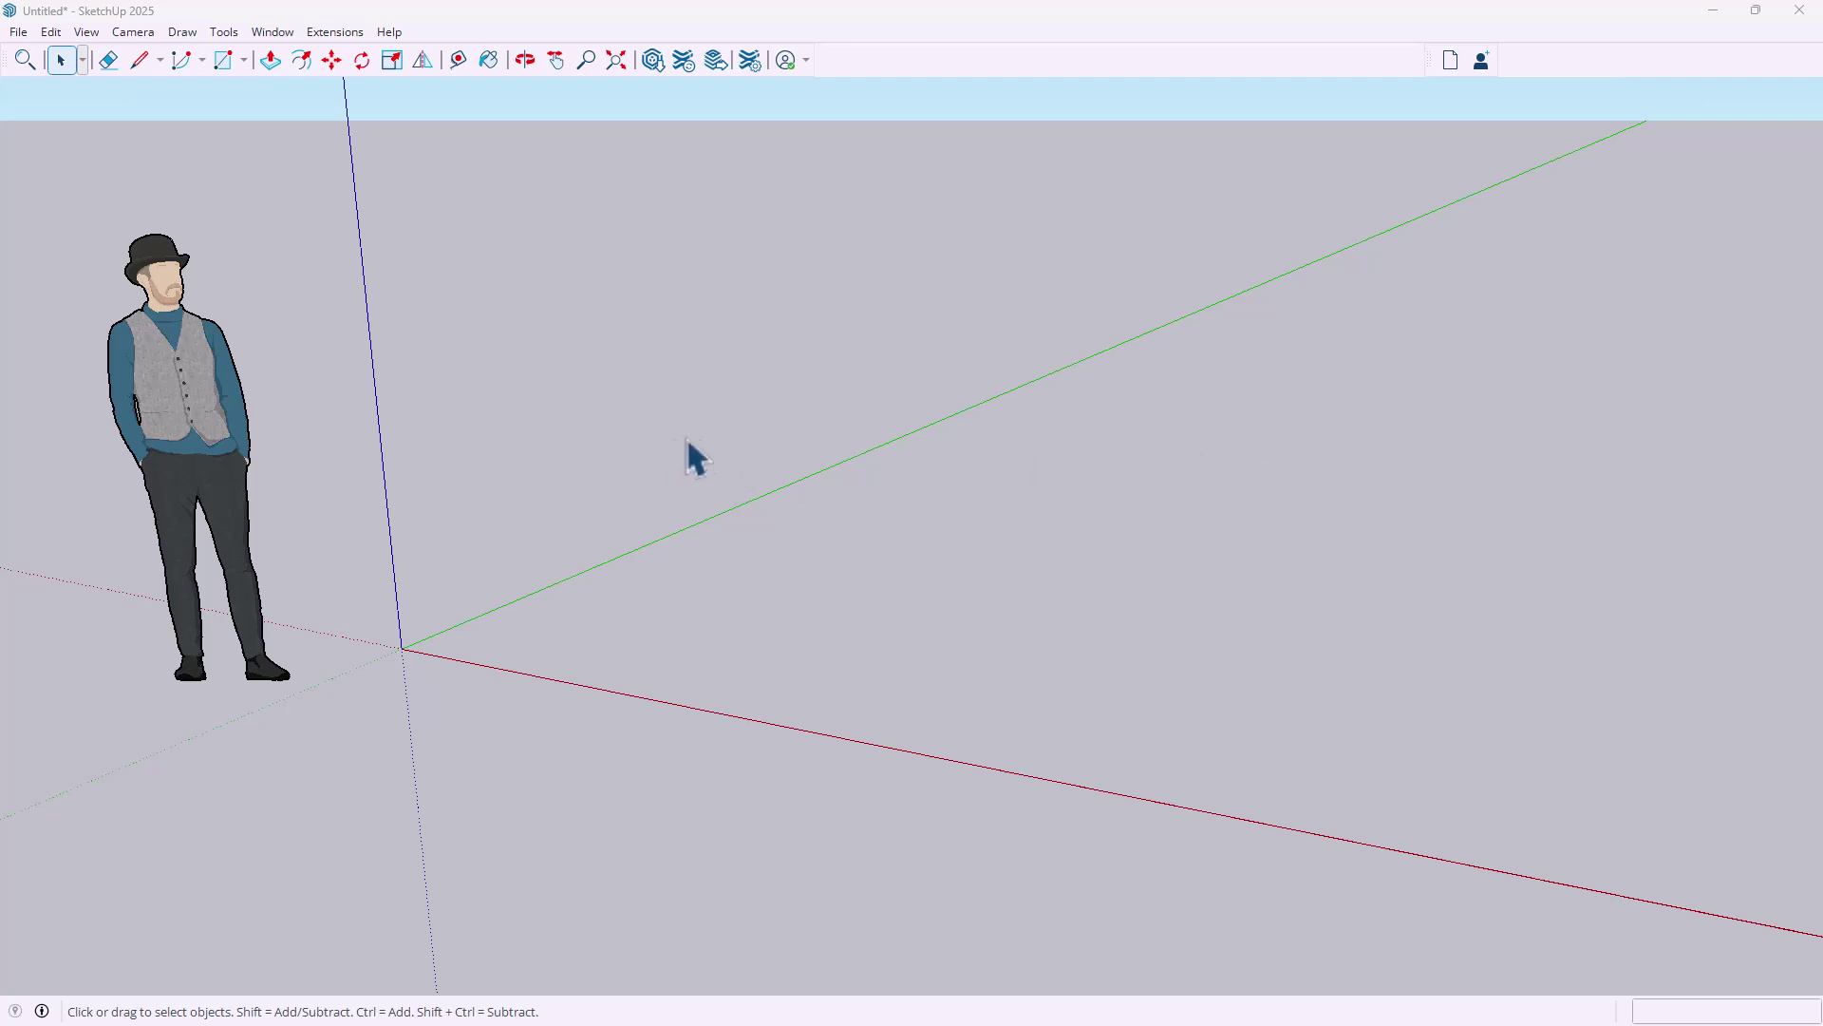
Import the Typical Dogtrot Floorplan image and place it flat on the ground near the origin
key(o)
drag(716, 421, 613, 435)
key(space)
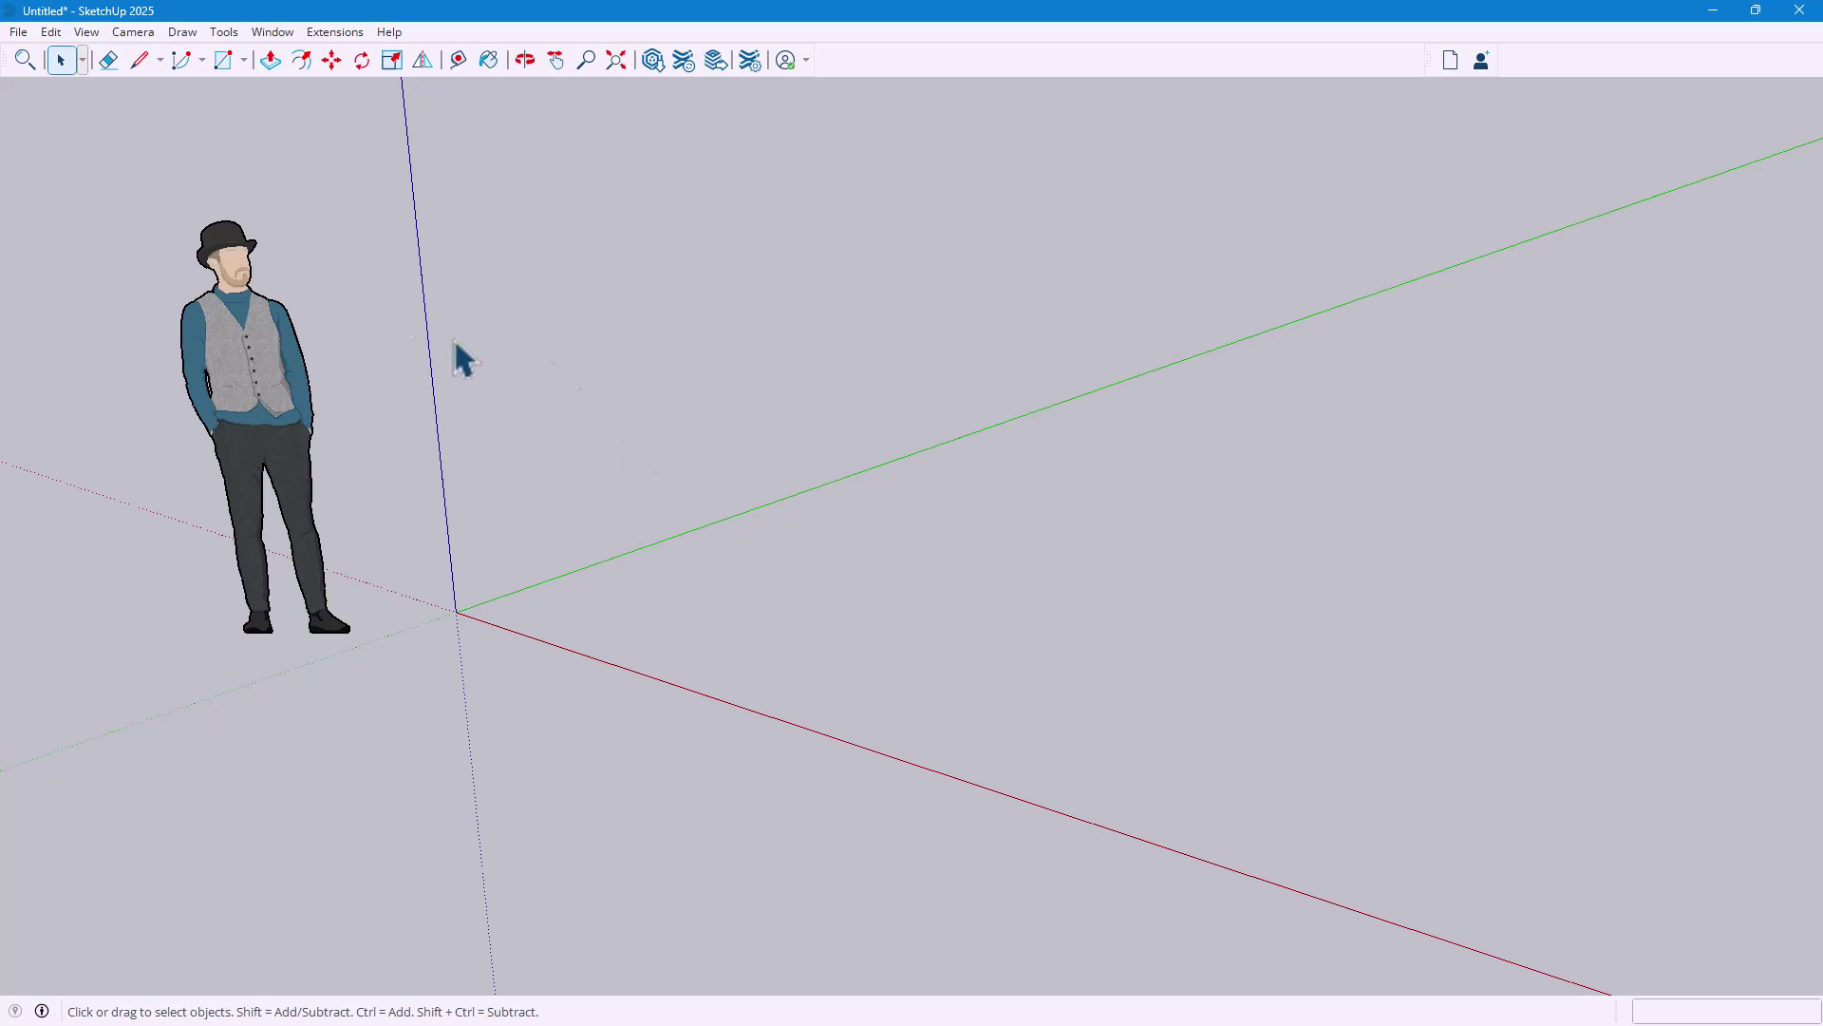
click(15, 32)
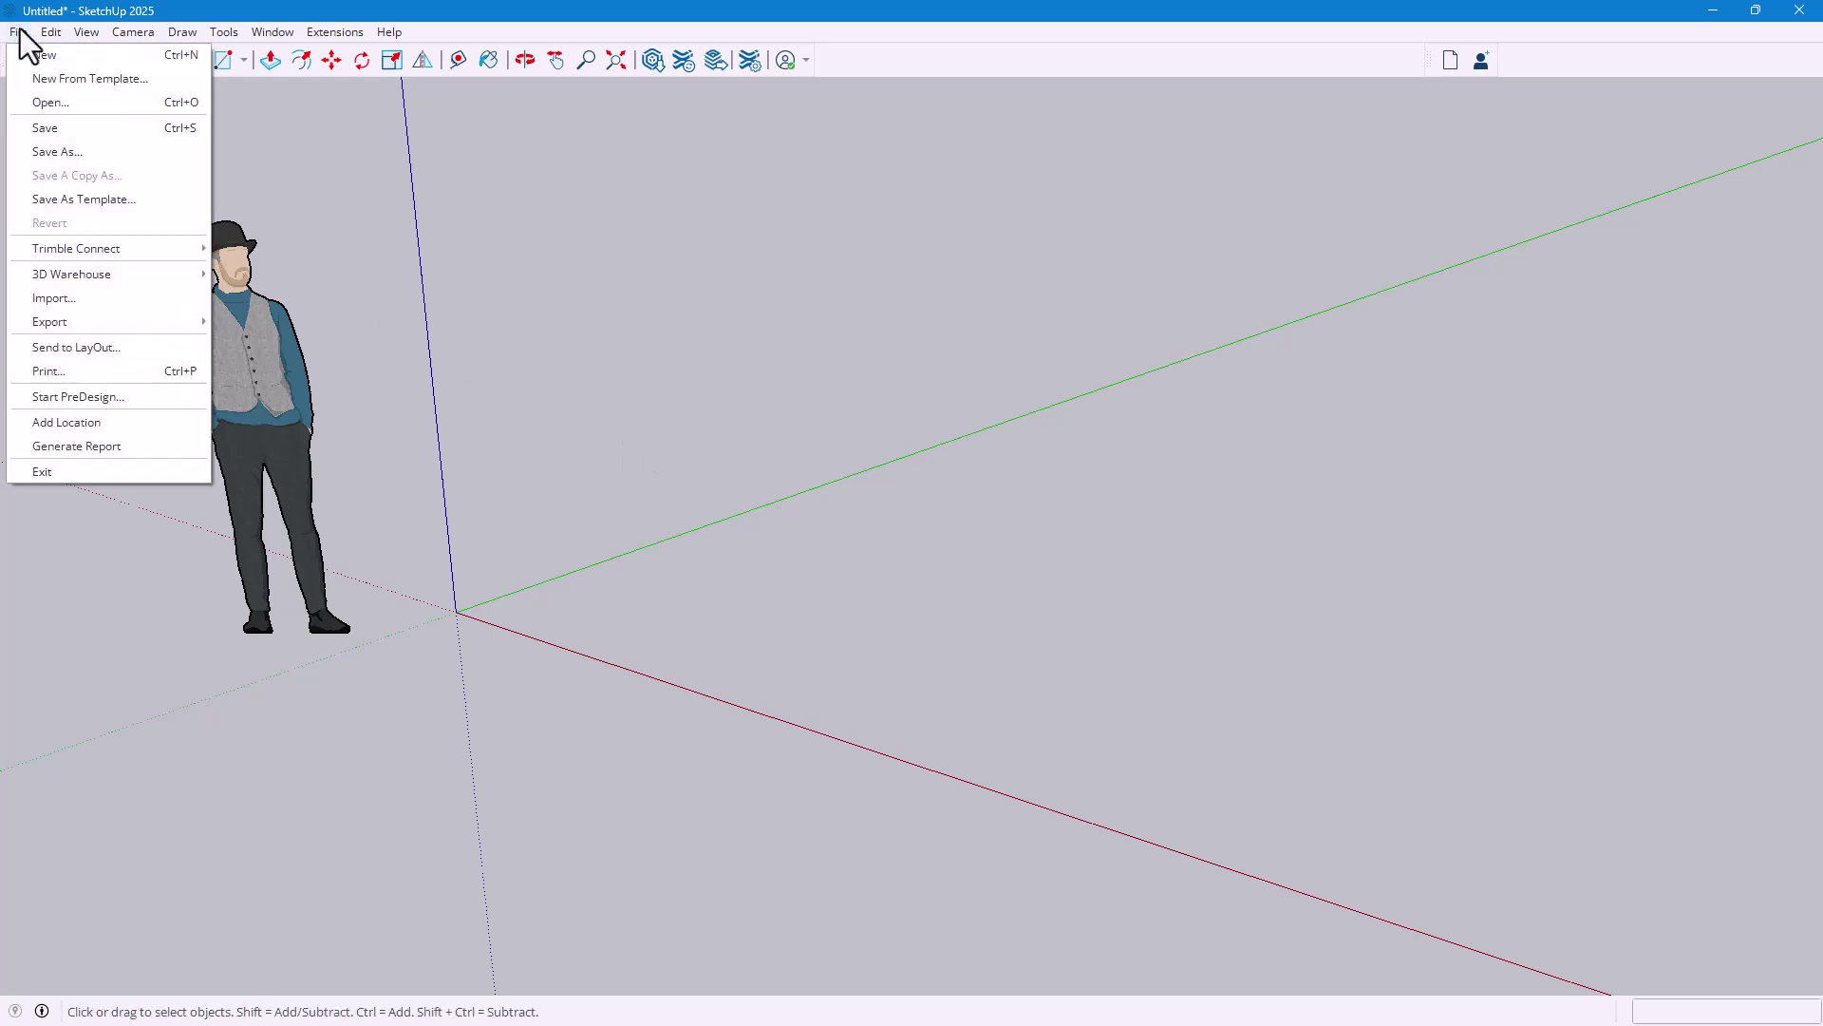
click(95, 298)
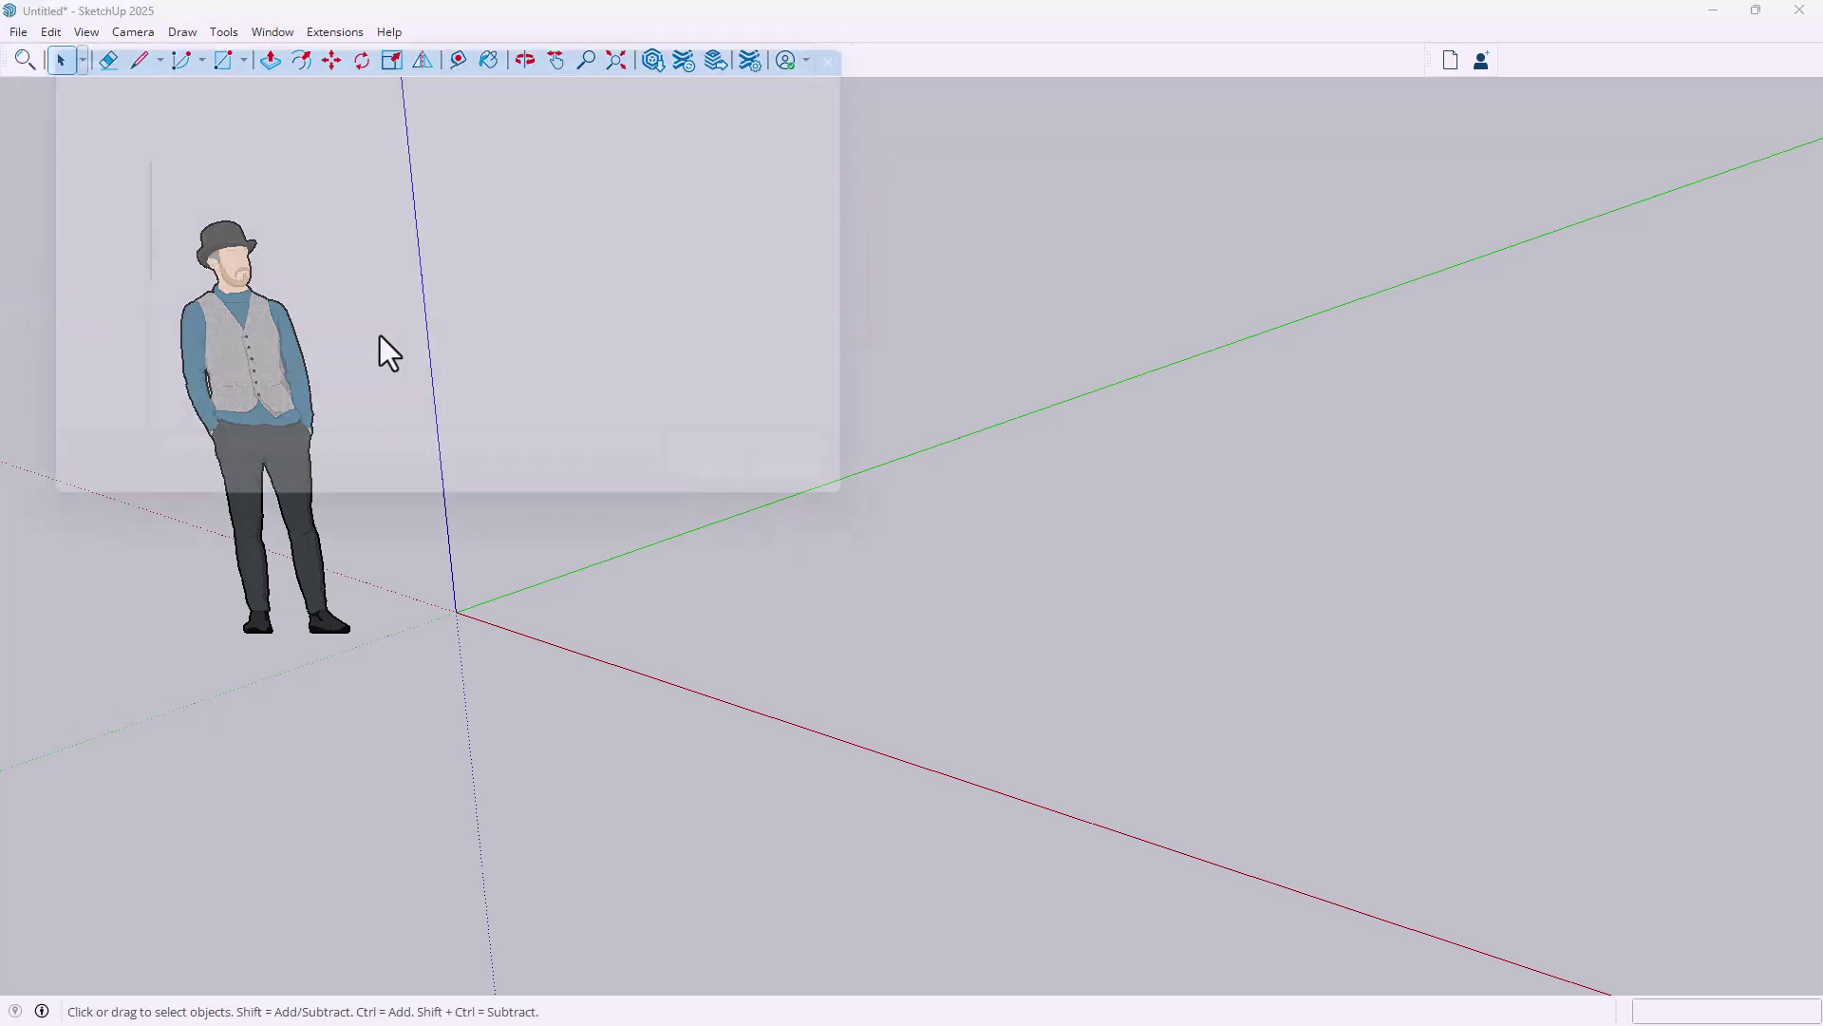
double_click(516, 209)
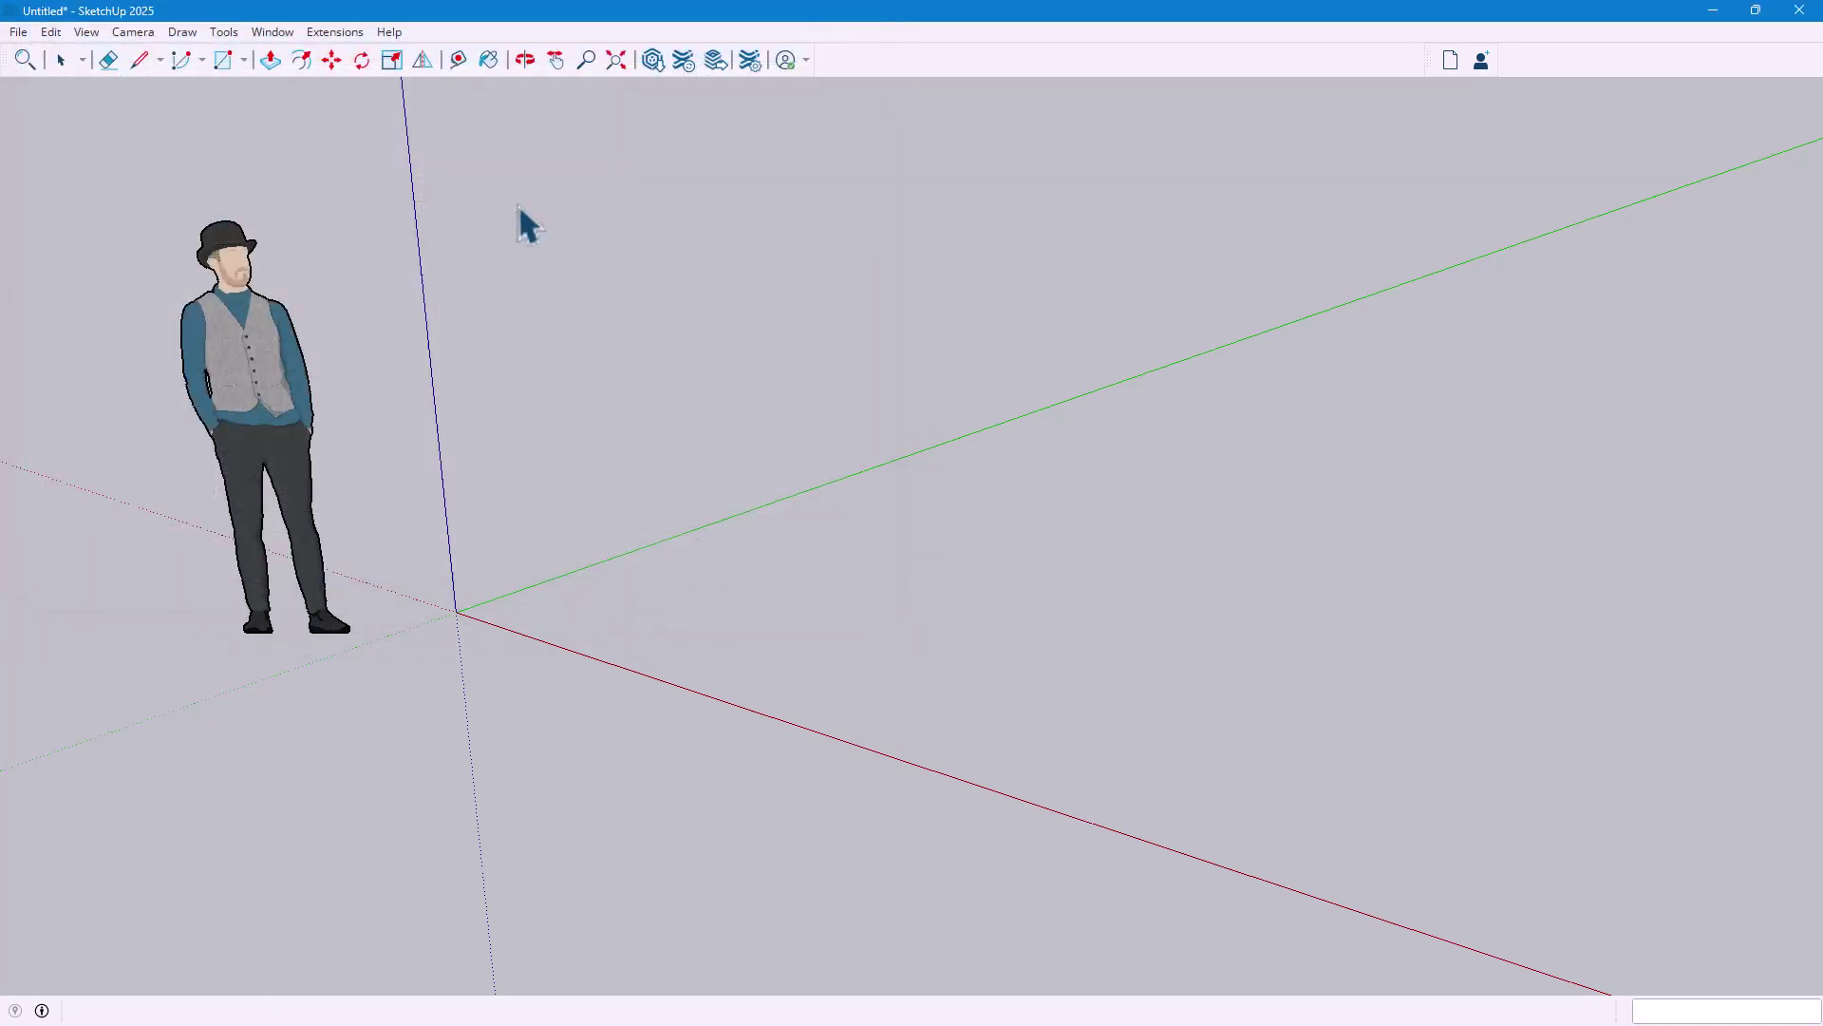
click(575, 607)
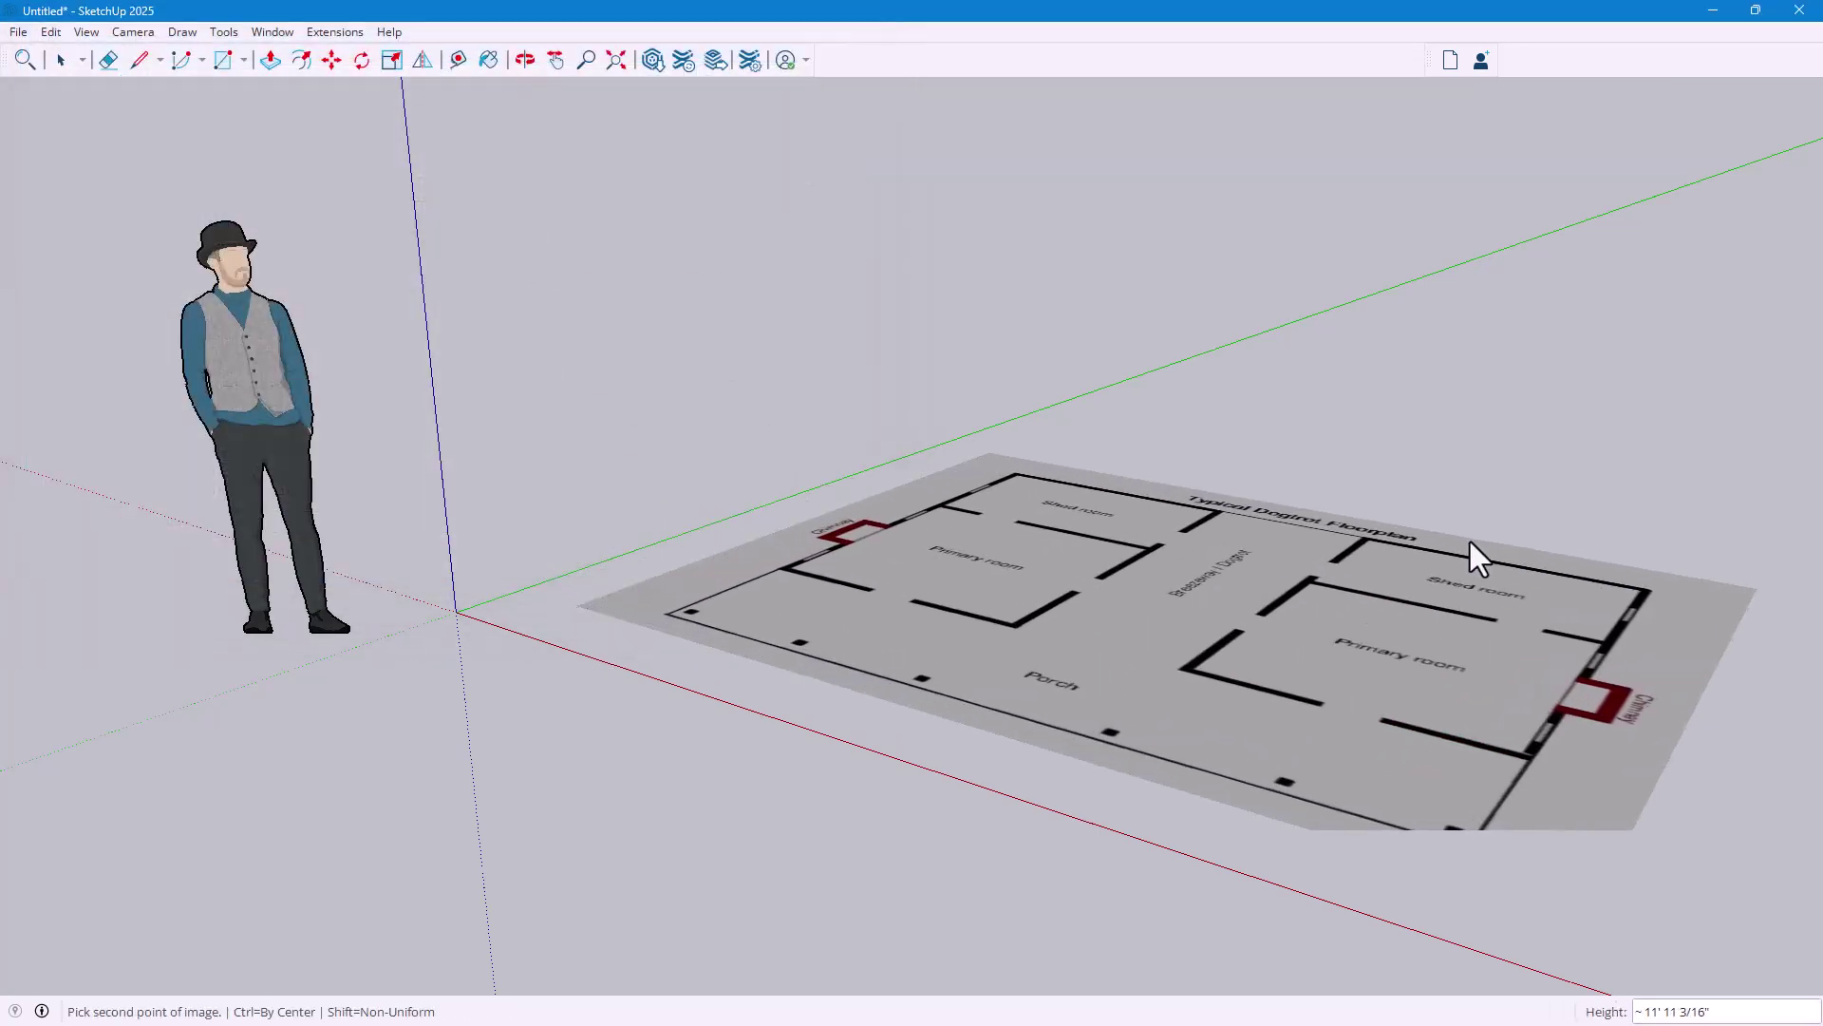
click(1228, 578)
Measure the left chimney's long outer edge with Tape Measure and resize the model so that edge is 1' long
middle_drag(1042, 419, 731, 439)
scroll(727, 436, up, 5)
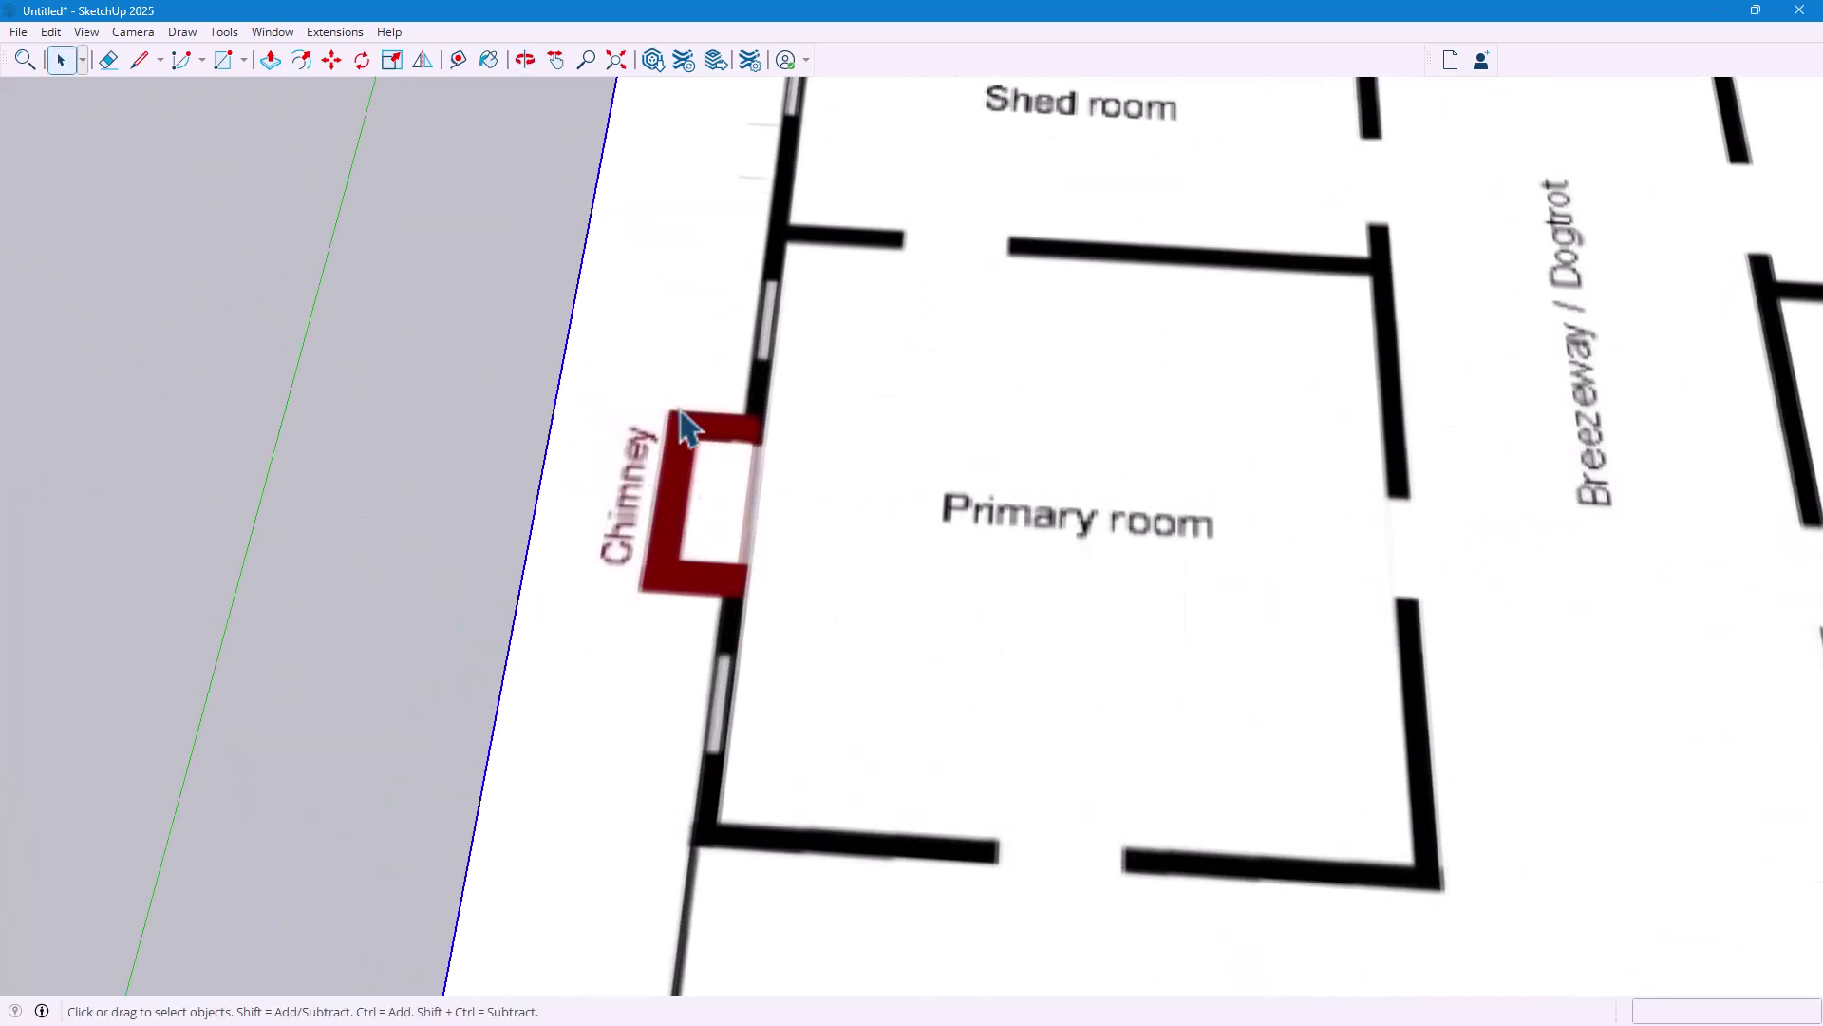
scroll(686, 494, up, 2)
scroll(674, 579, down, 5)
scroll(689, 579, up, 3)
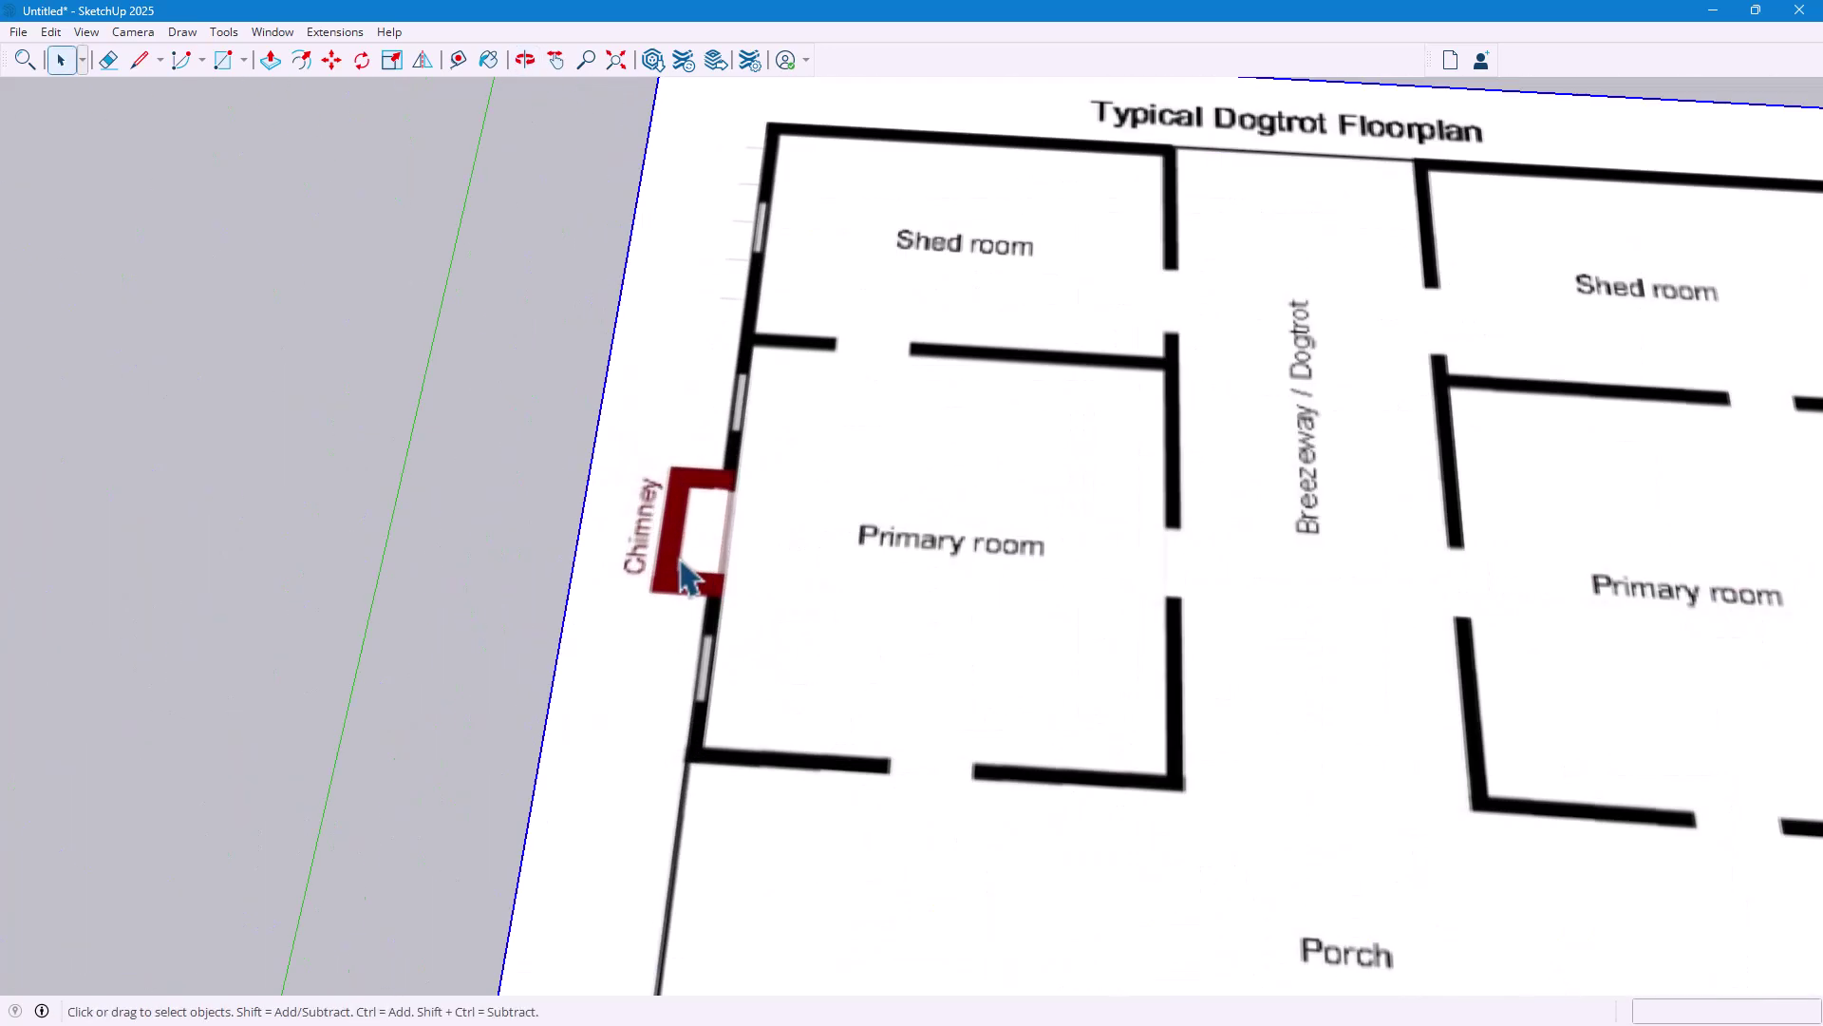
scroll(678, 548, up, 2)
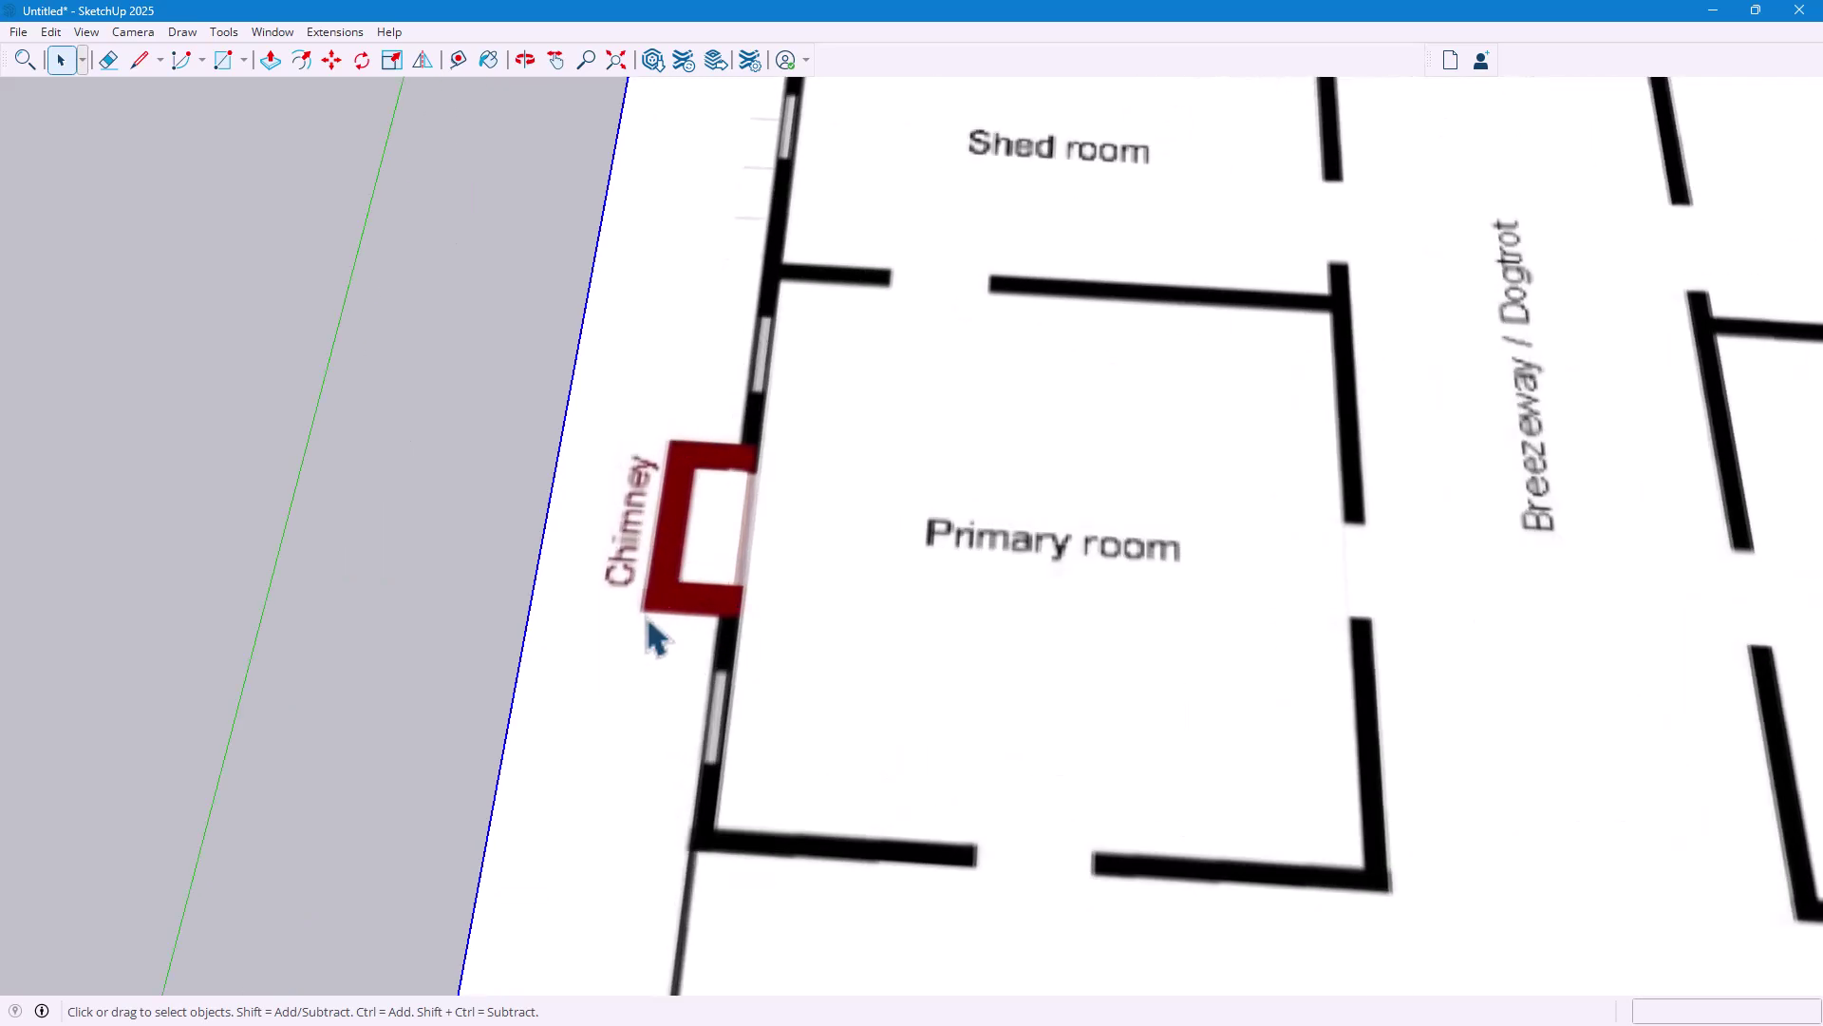
click(458, 59)
scroll(692, 377, up, 2)
scroll(667, 482, up, 2)
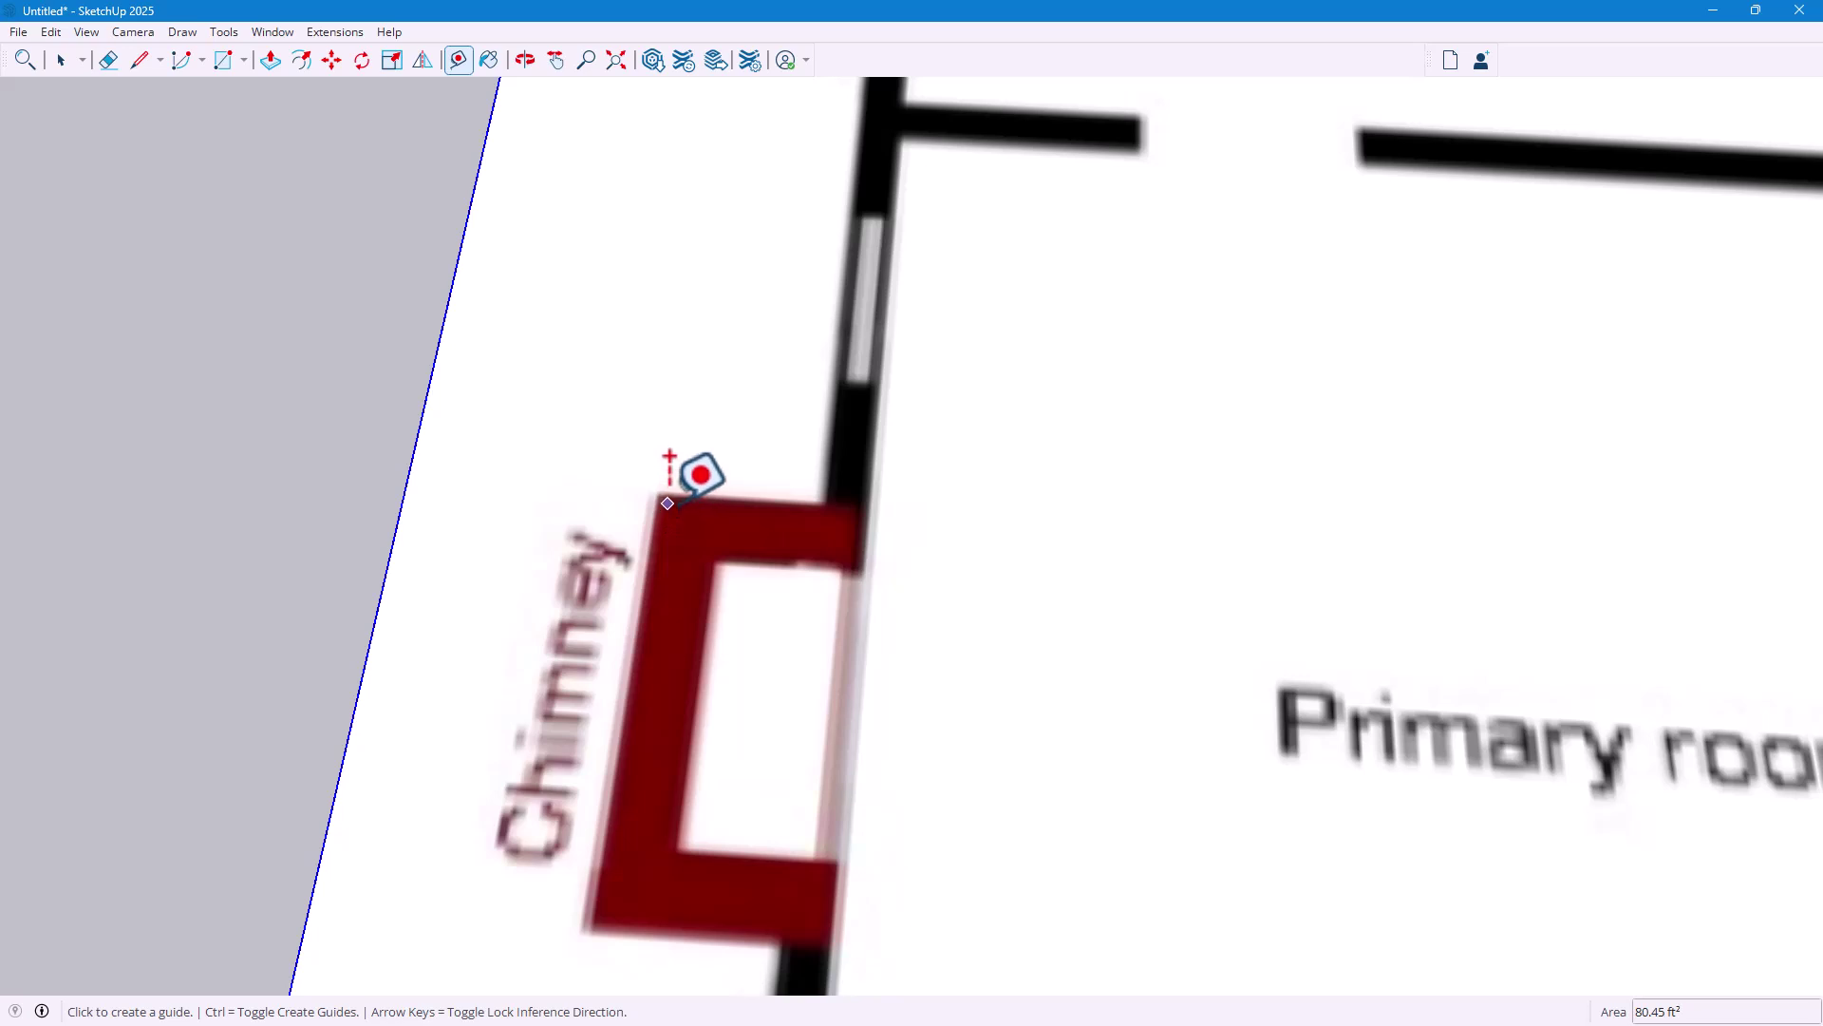
click(609, 929)
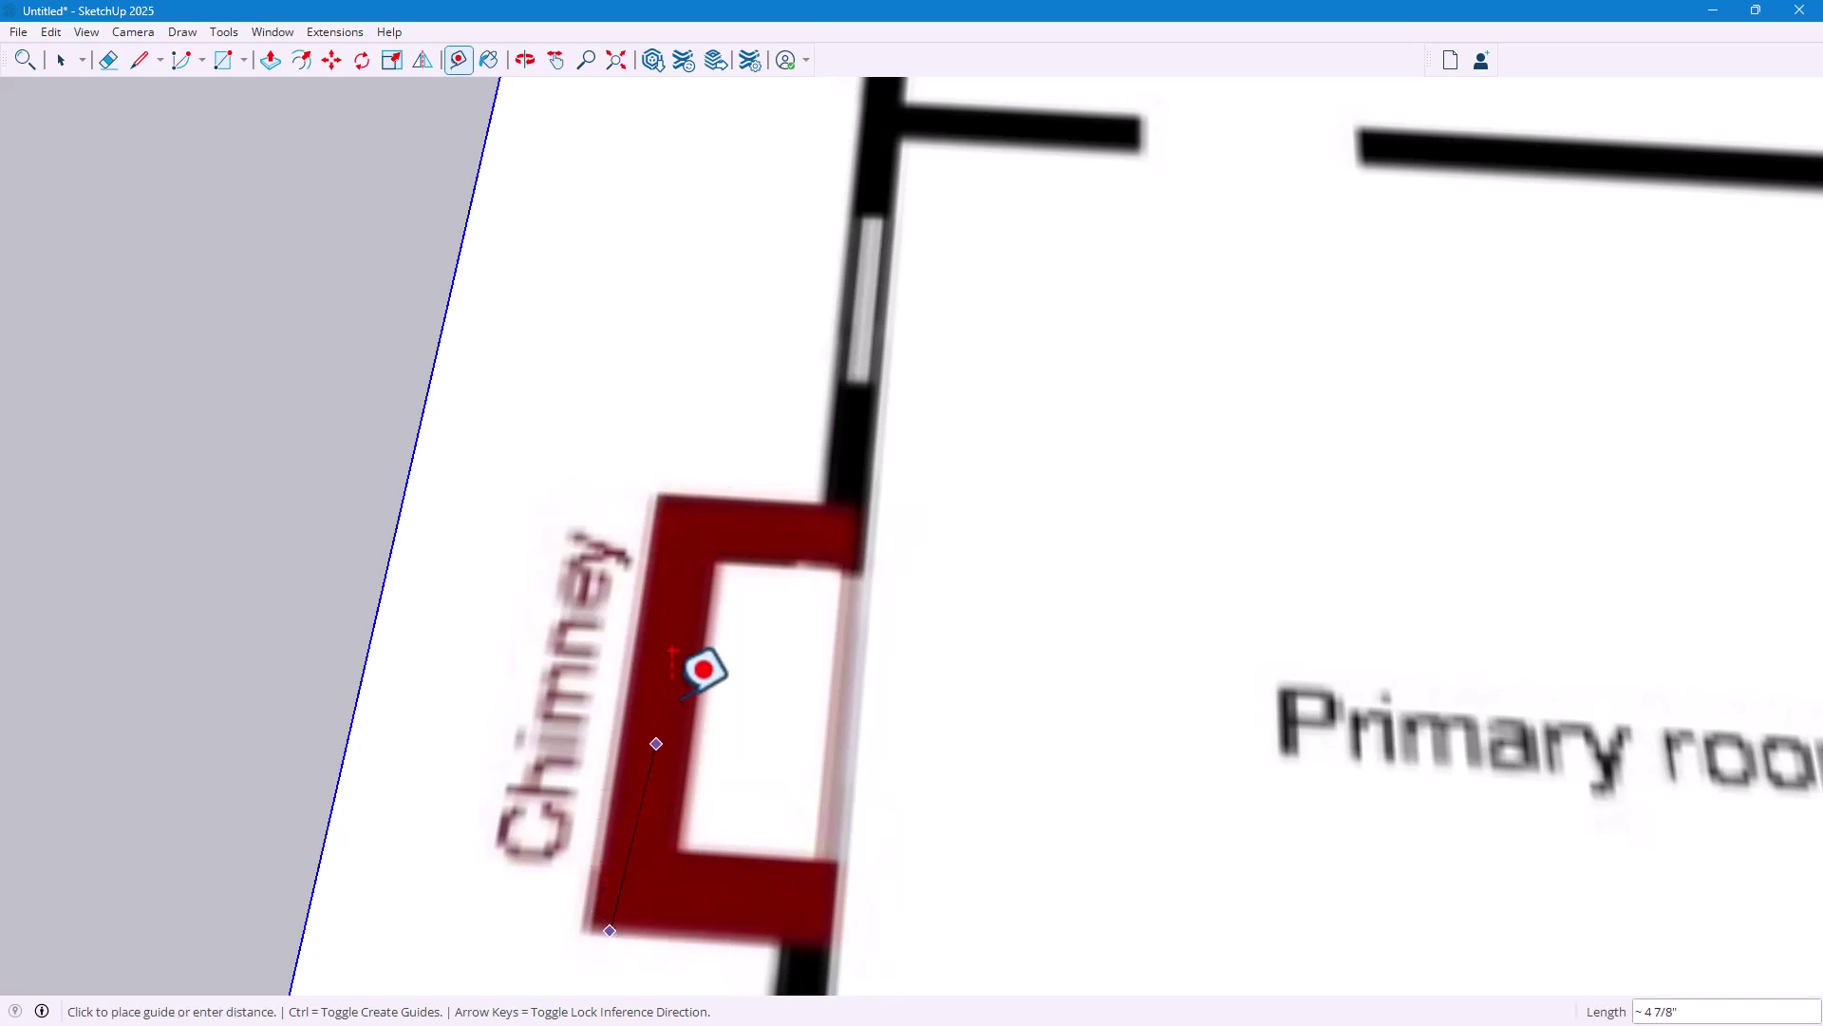
click(675, 493)
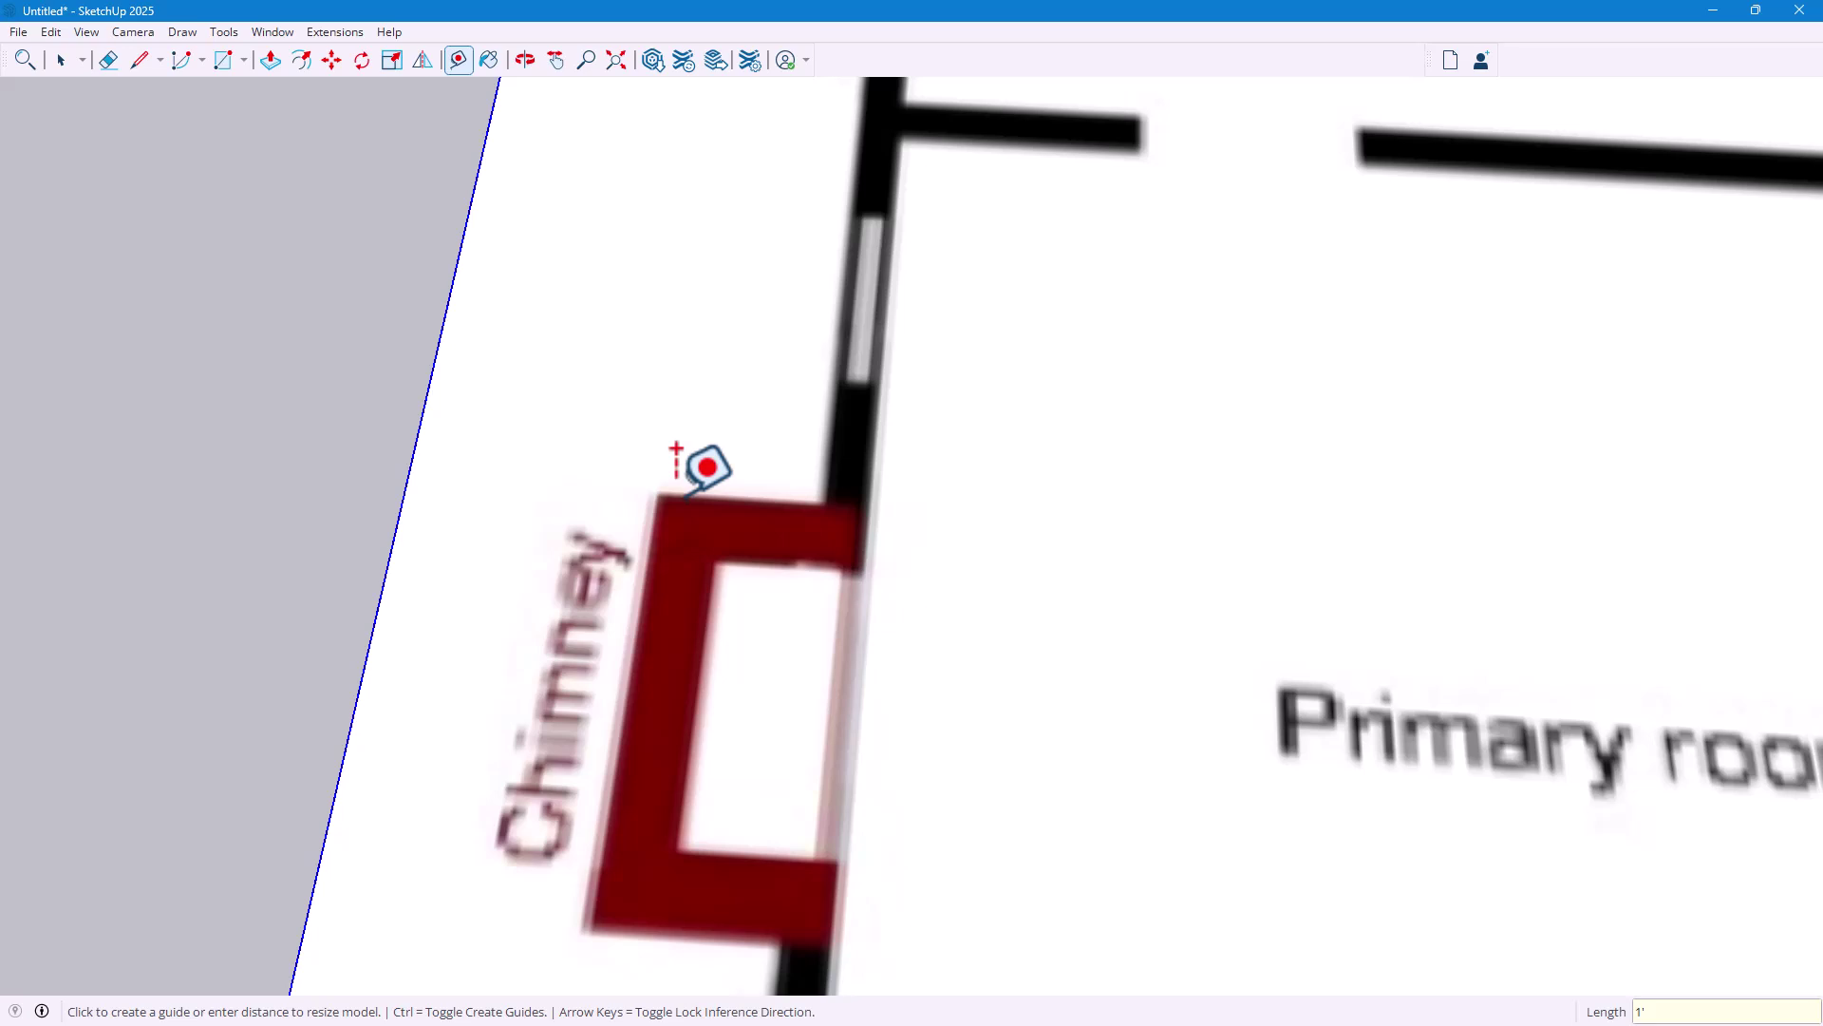
key(Return)
click(944, 553)
scroll(978, 536, down, 10)
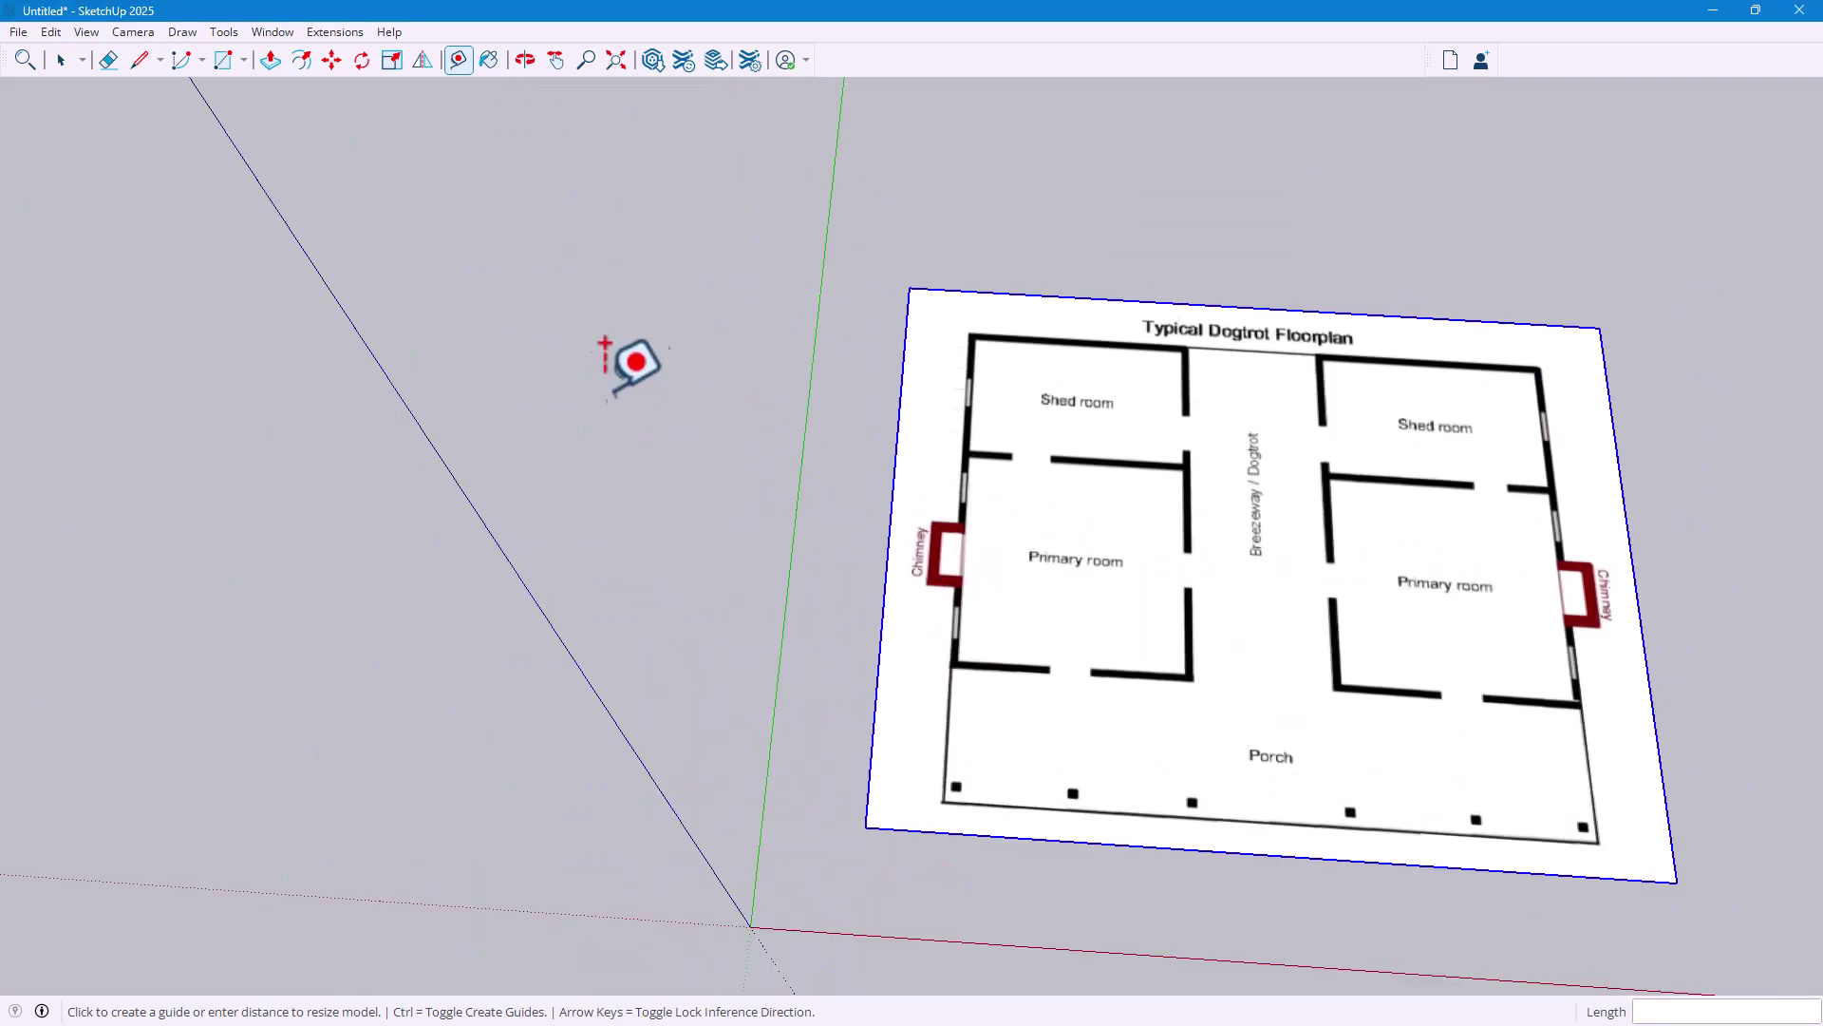
Set the camera to parallel projection and the standard Top view
click(86, 32)
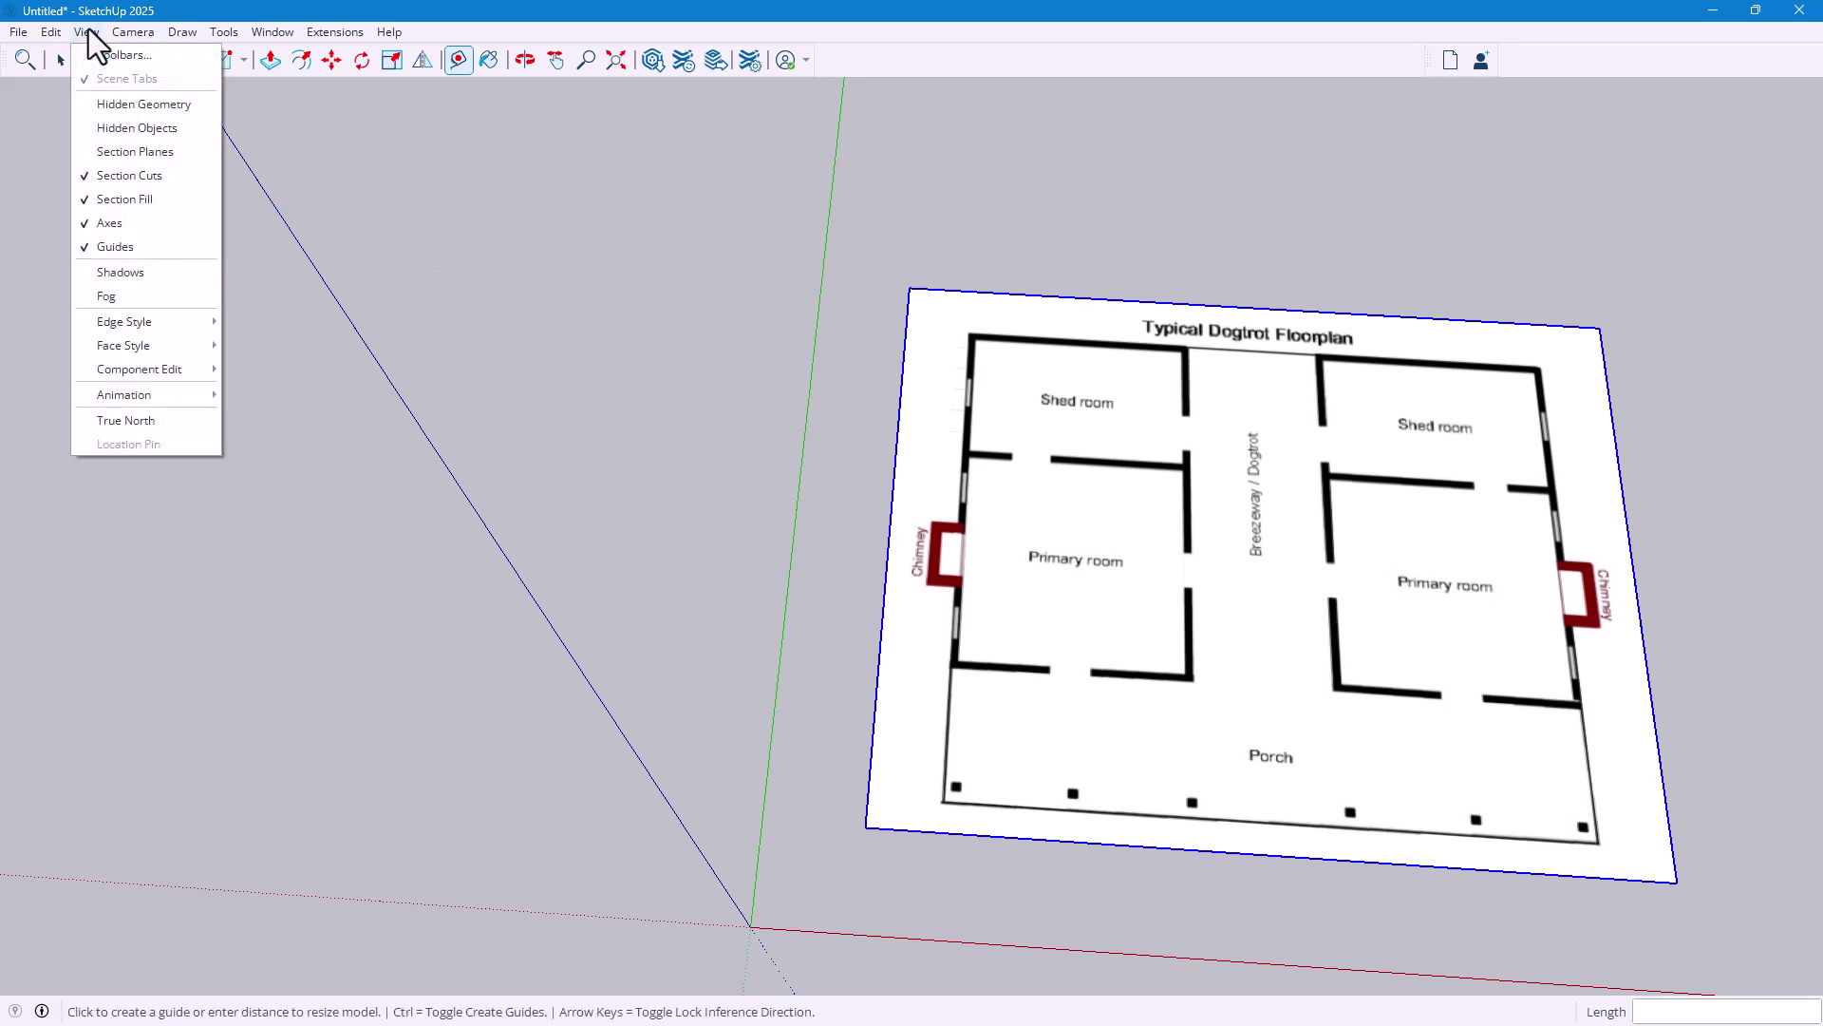
click(133, 31)
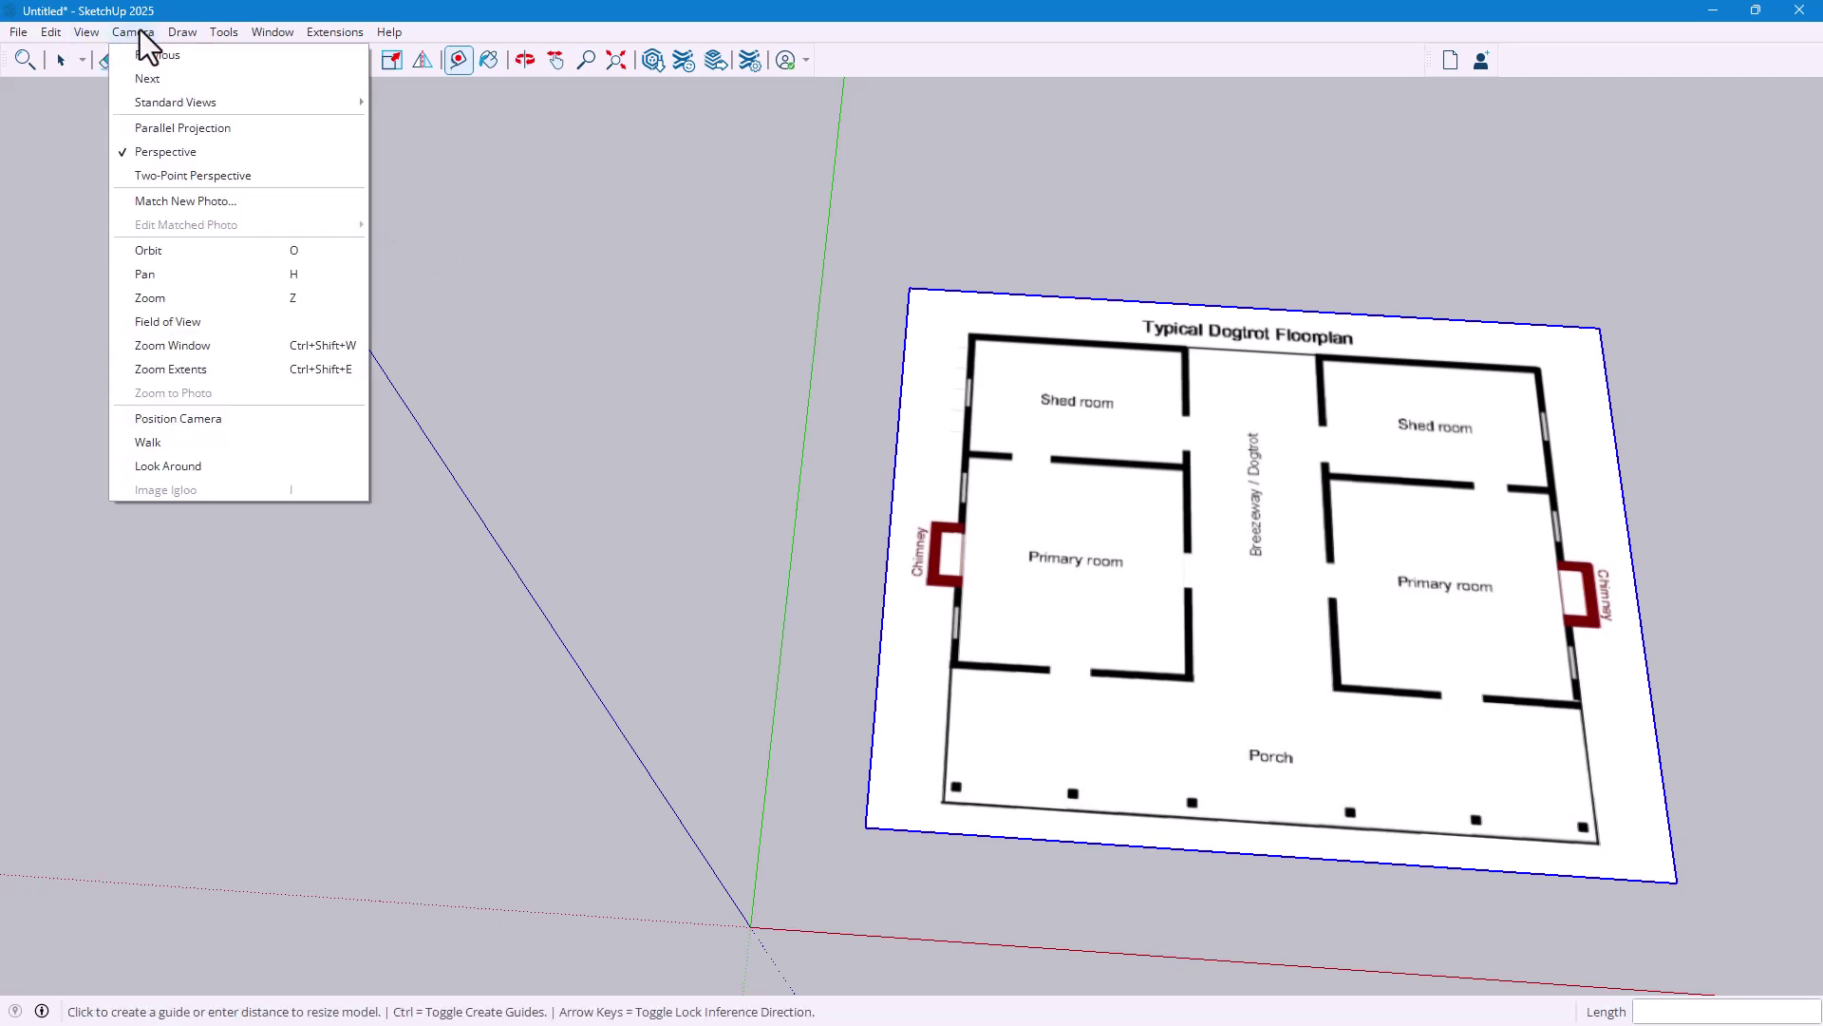
click(156, 124)
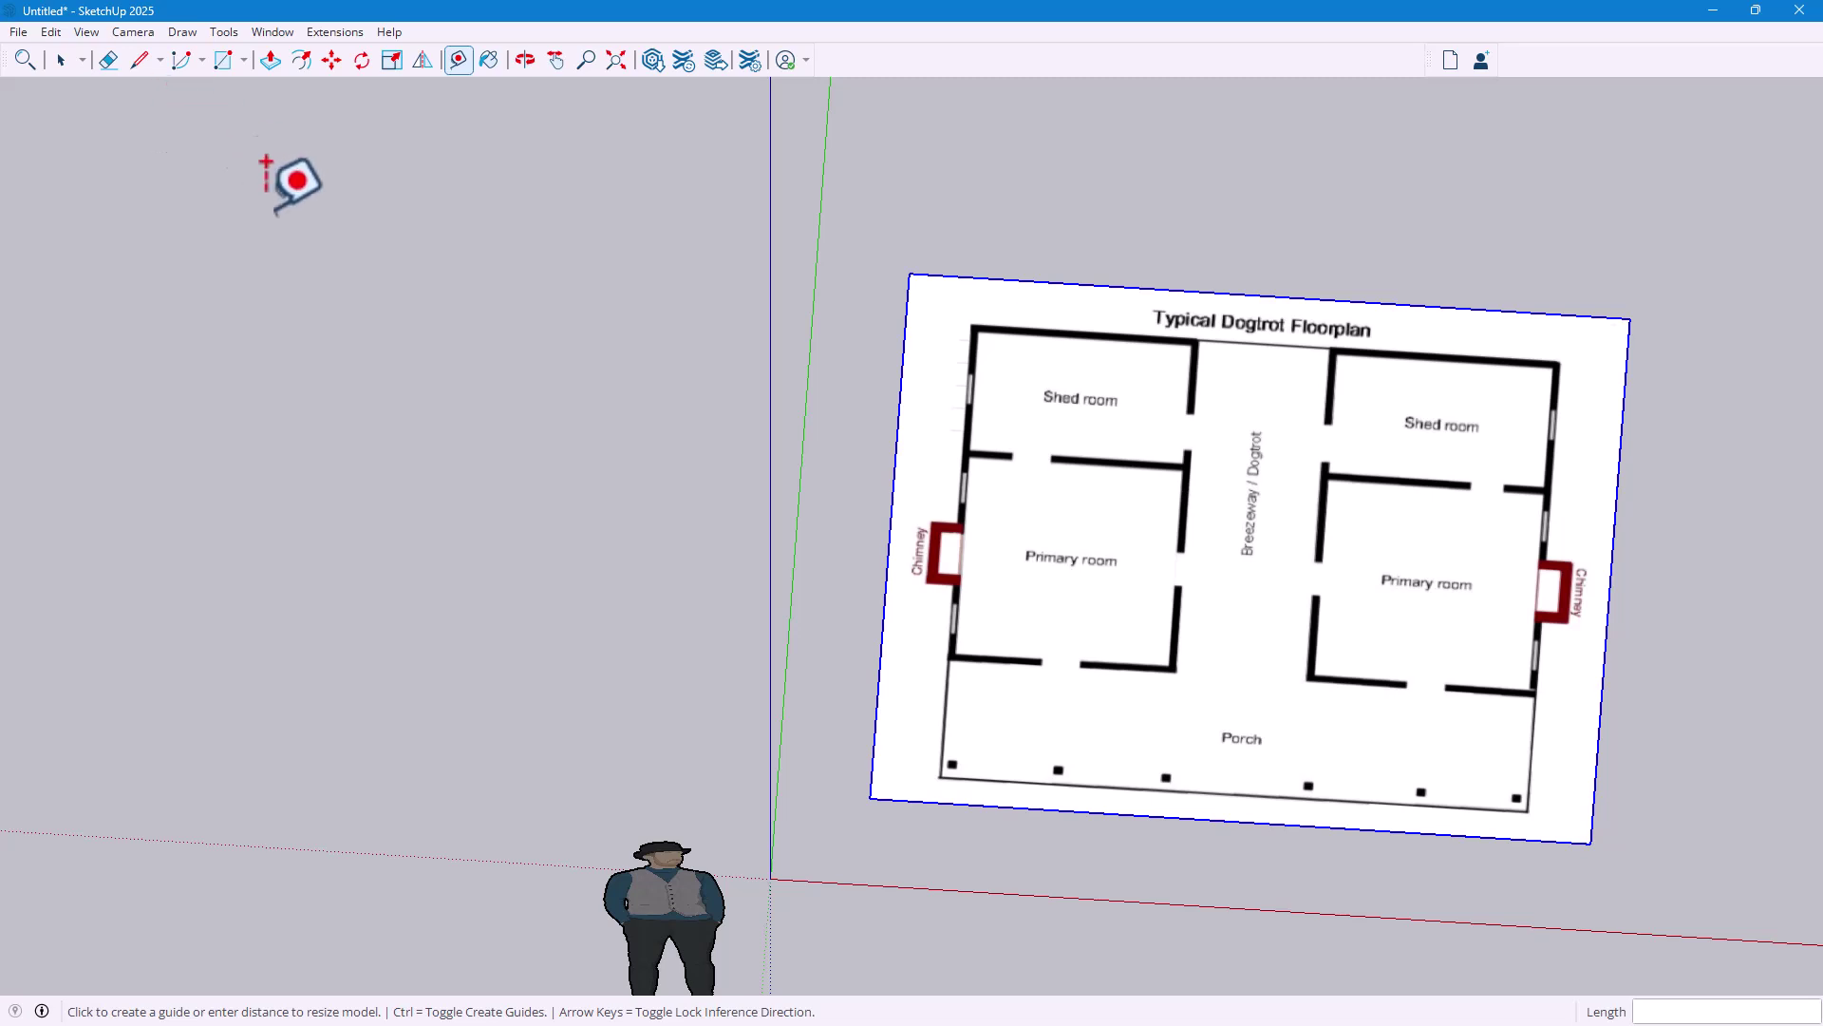
click(134, 31)
mouse_move(86, 31)
mouse_move(205, 104)
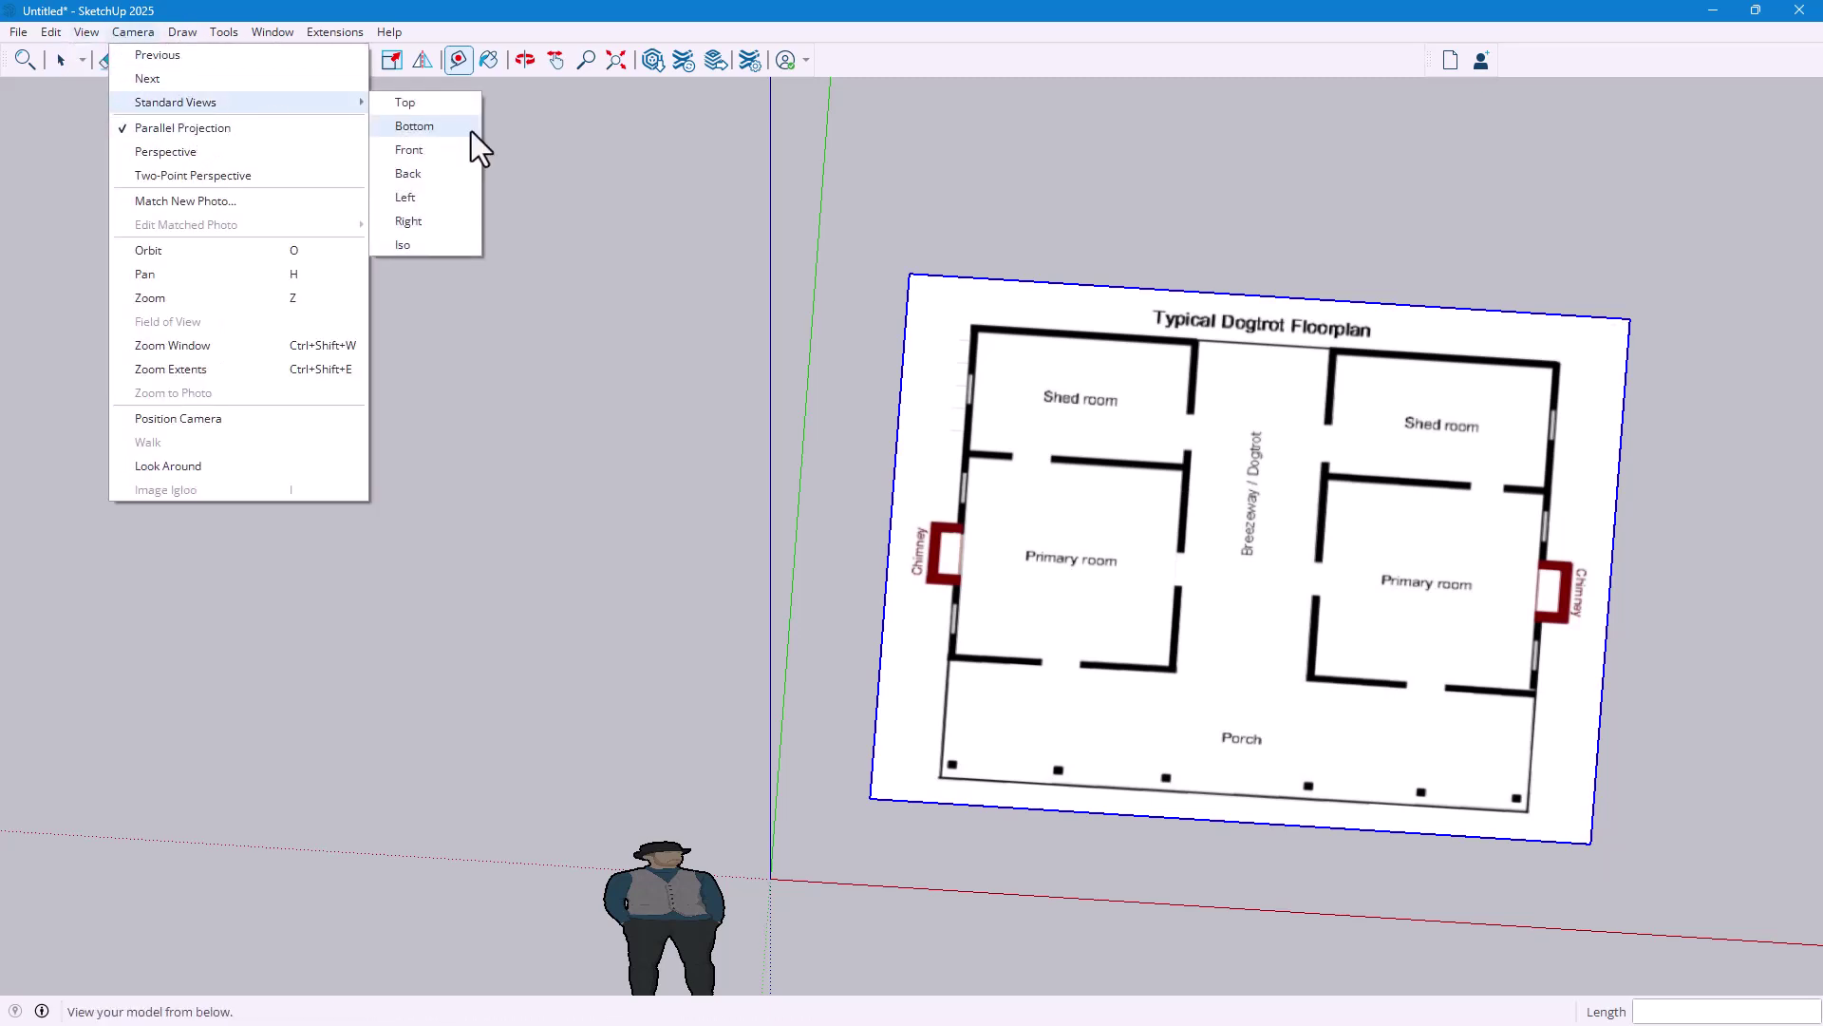
click(445, 105)
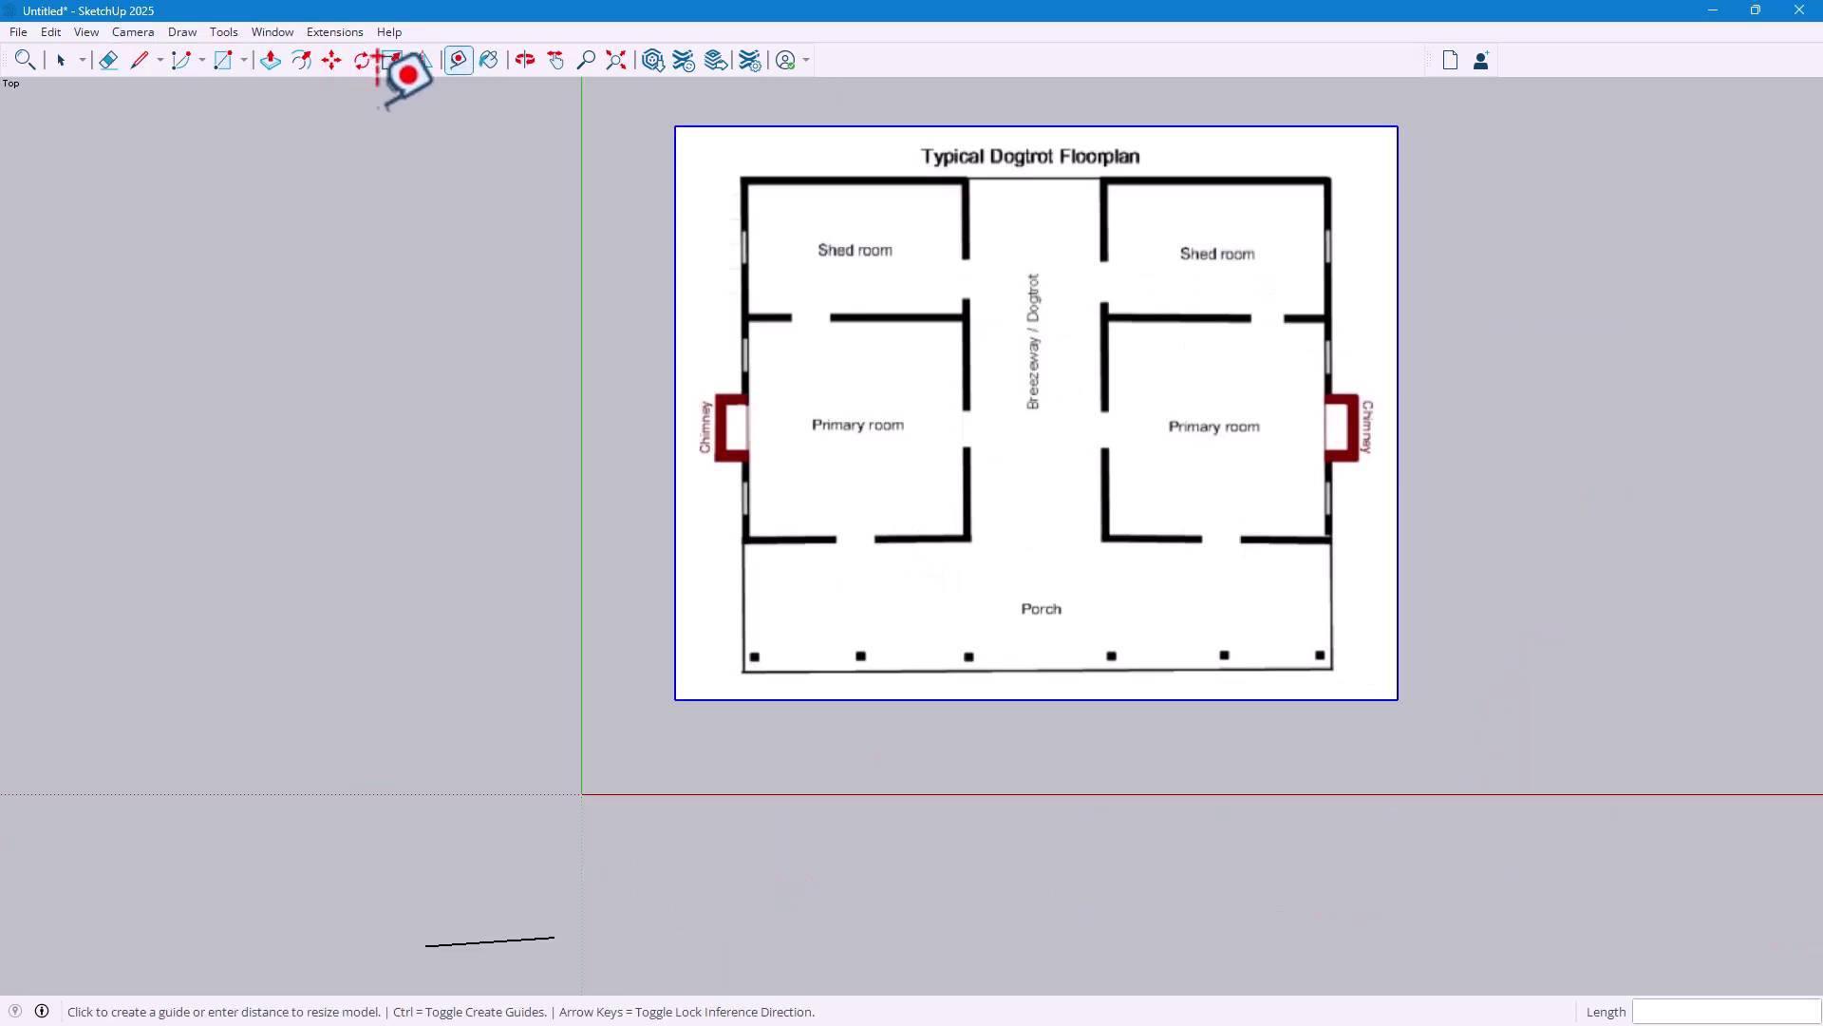
Orbit slightly off the flat floor plan view and restore the standard Top view
click(556, 60)
drag(602, 228, 369, 276)
scroll(390, 408, up, 3)
middle_drag(334, 369, 326, 368)
key(o)
drag(276, 265, 206, 249)
middle_drag(206, 249, 199, 248)
click(133, 37)
mouse_move(173, 104)
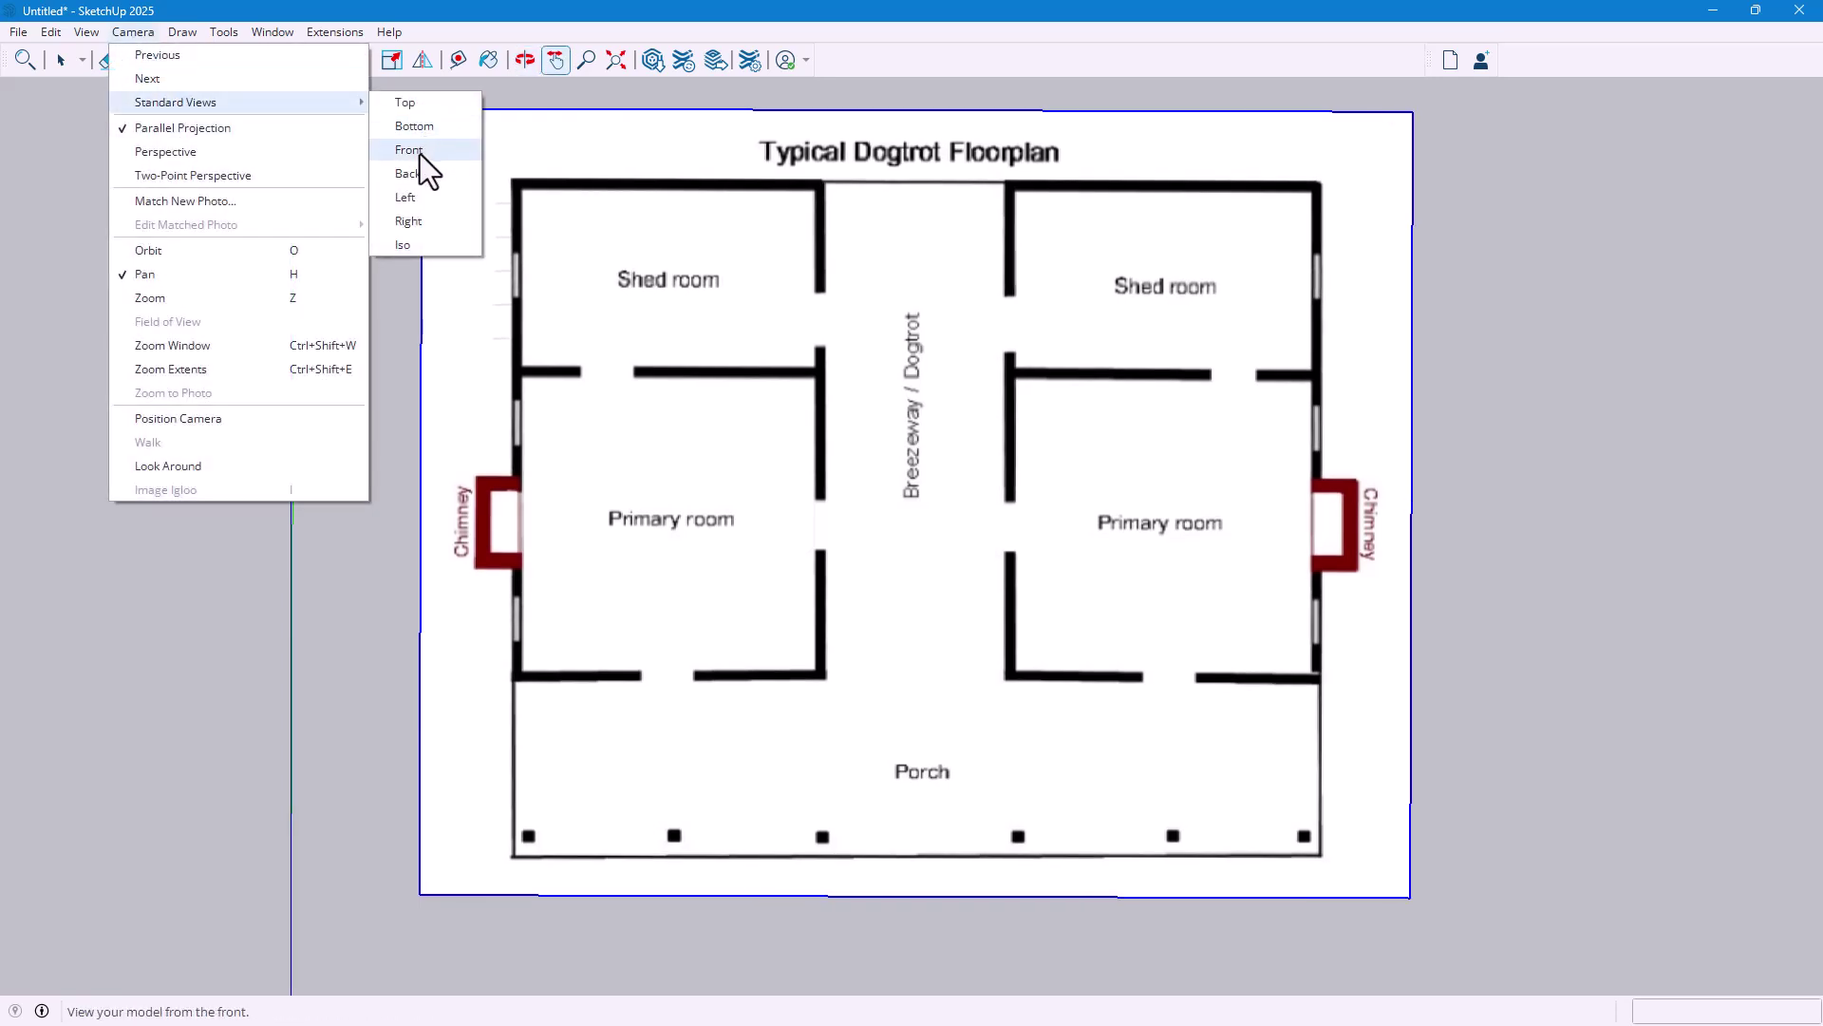
click(414, 149)
Trace the wall between the left shed room and primary room with lines as a closed rectangle about 1 1/2" thick
key(o)
key(h)
drag(1508, 412, 1455, 412)
scroll(1465, 369, up, 1)
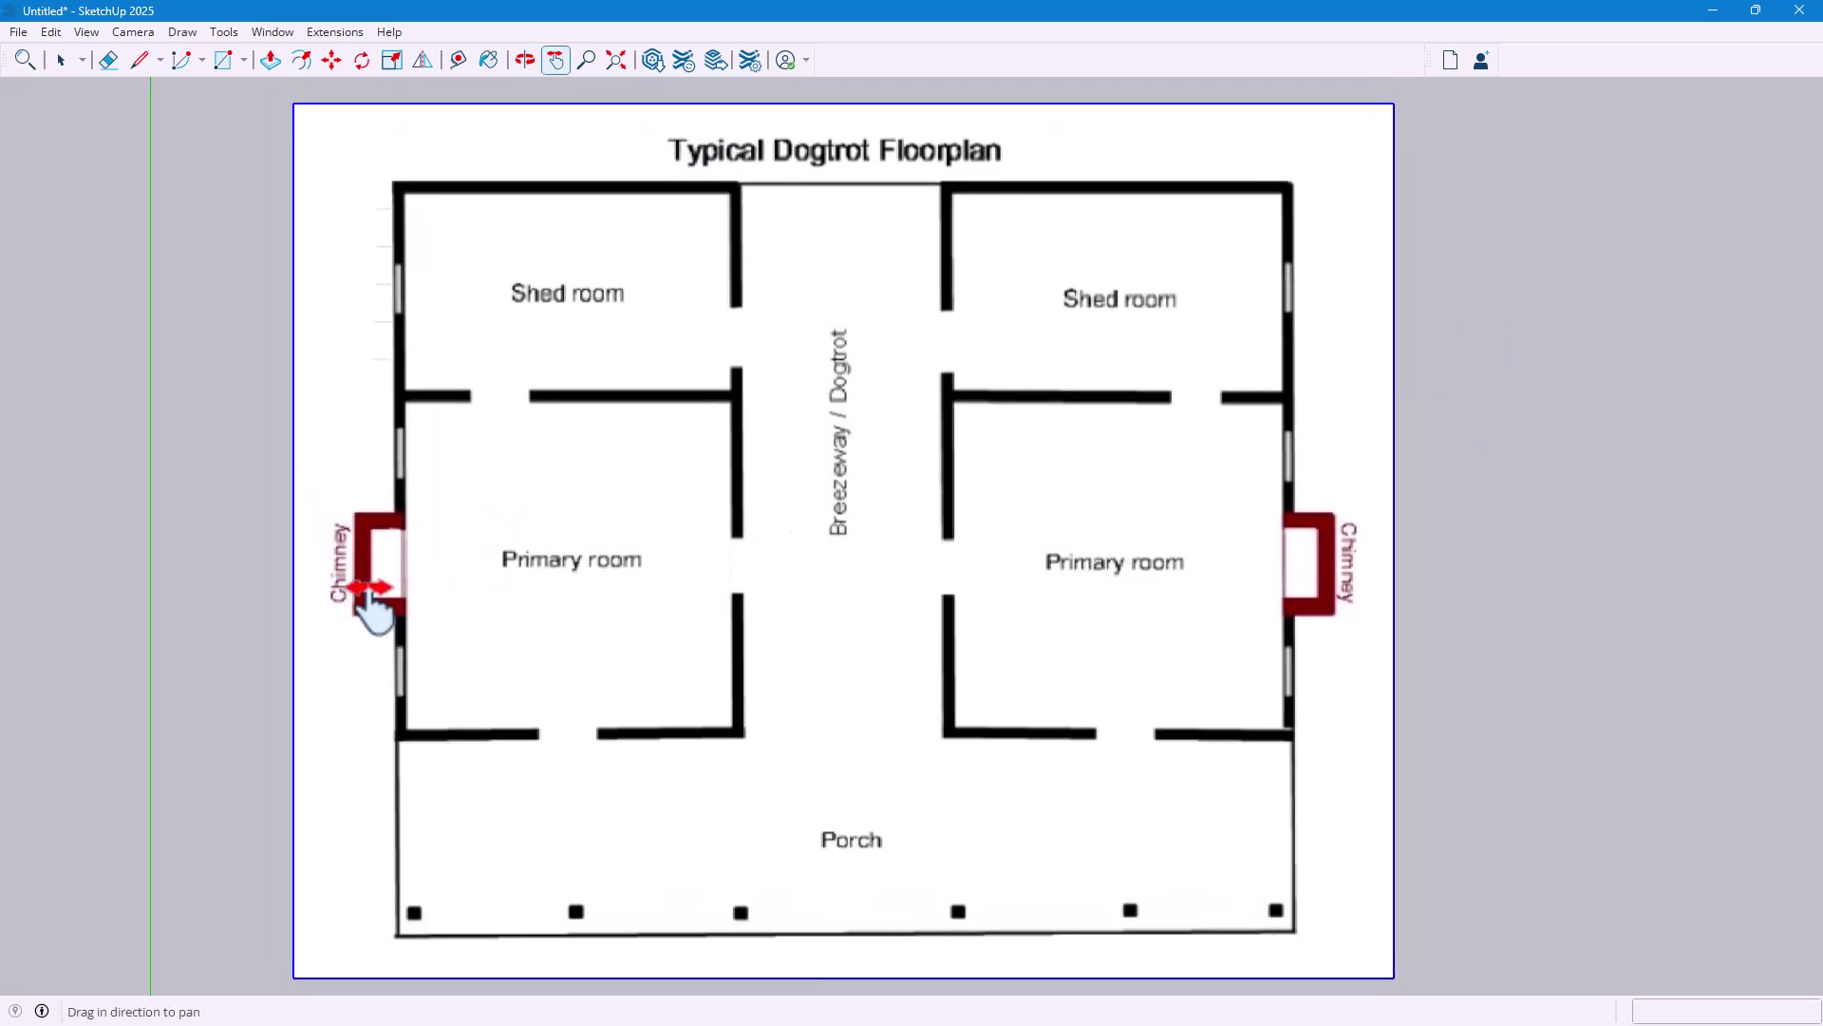
scroll(241, 598, up, 4)
scroll(488, 361, up, 1)
scroll(424, 504, up, 1)
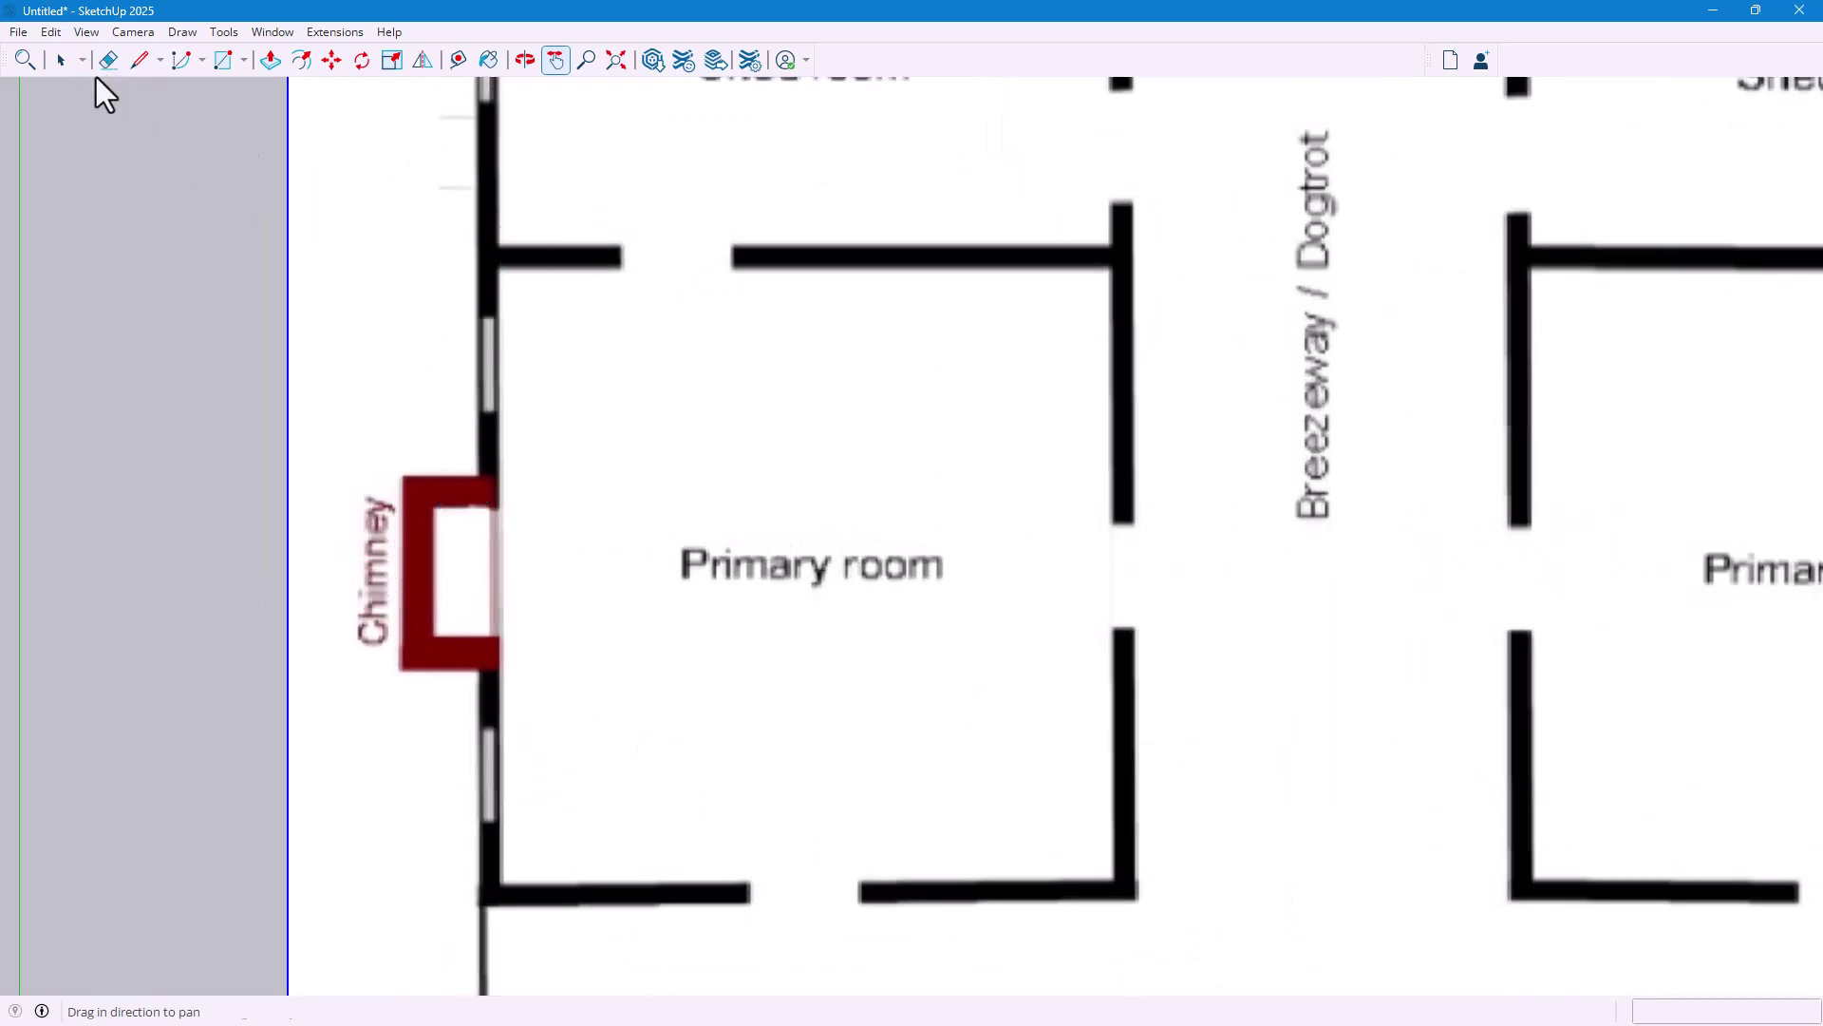
click(140, 63)
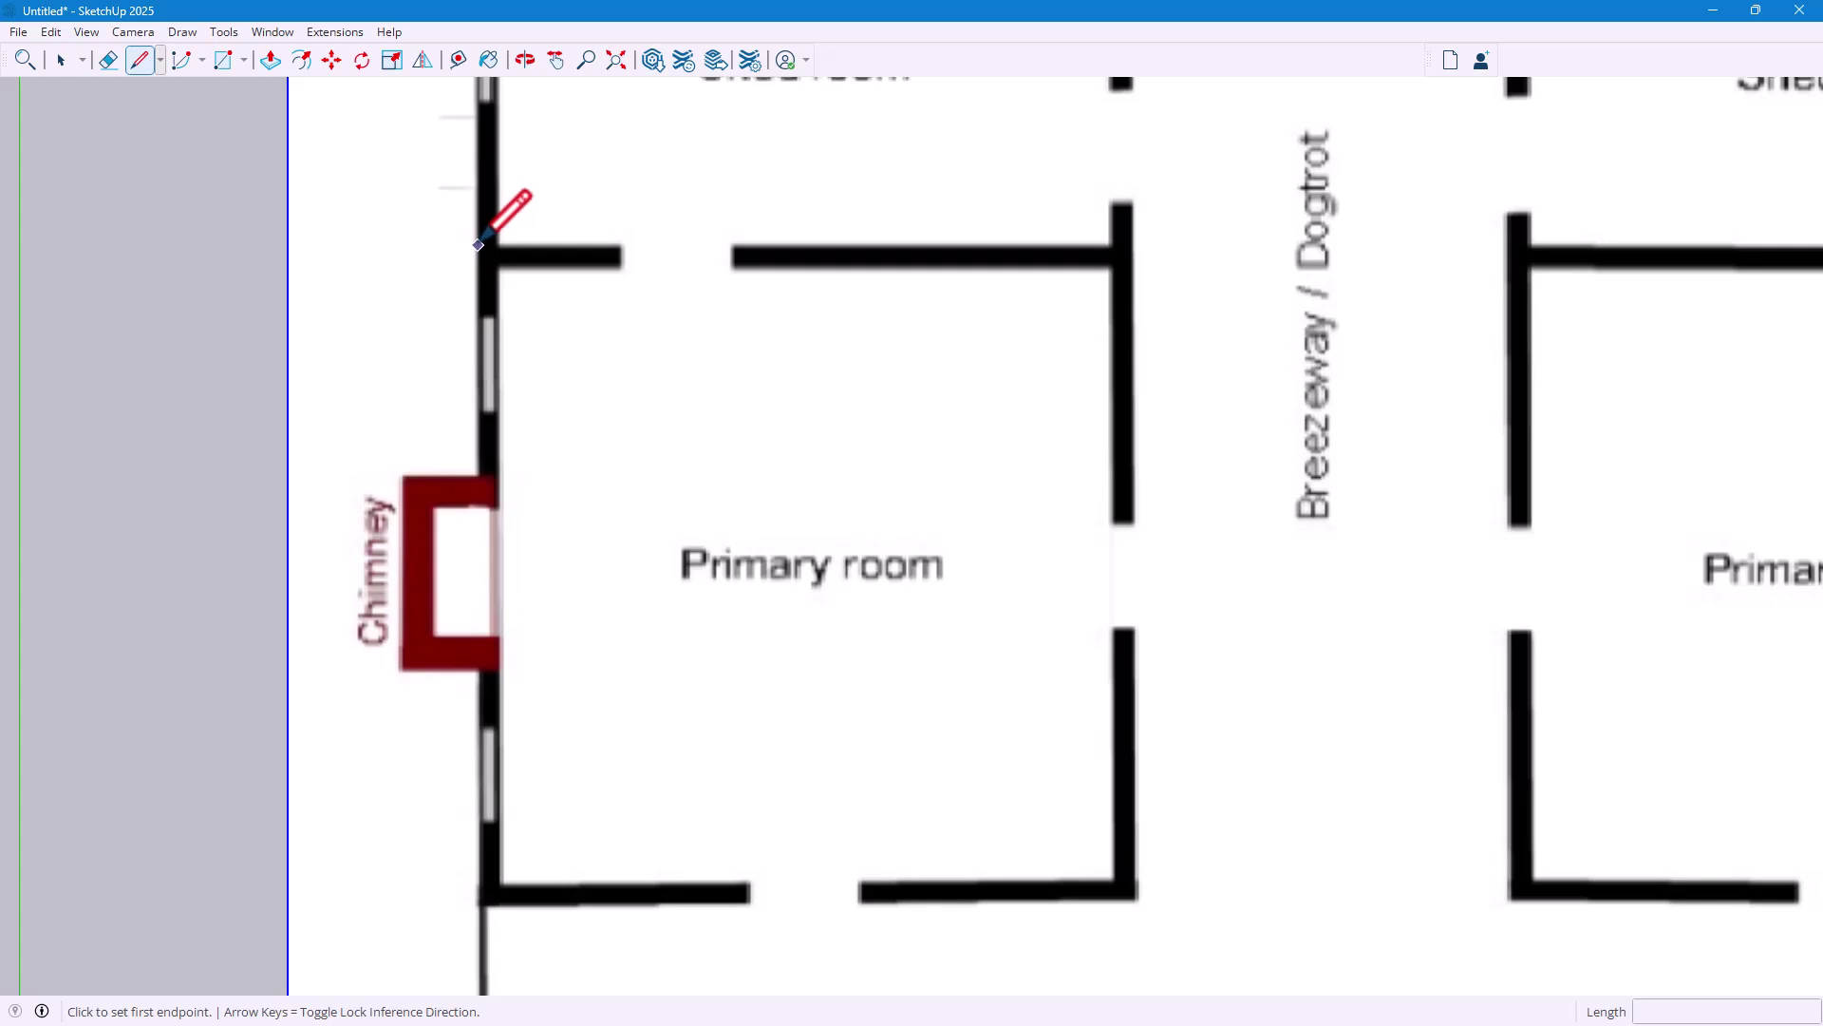
click(477, 246)
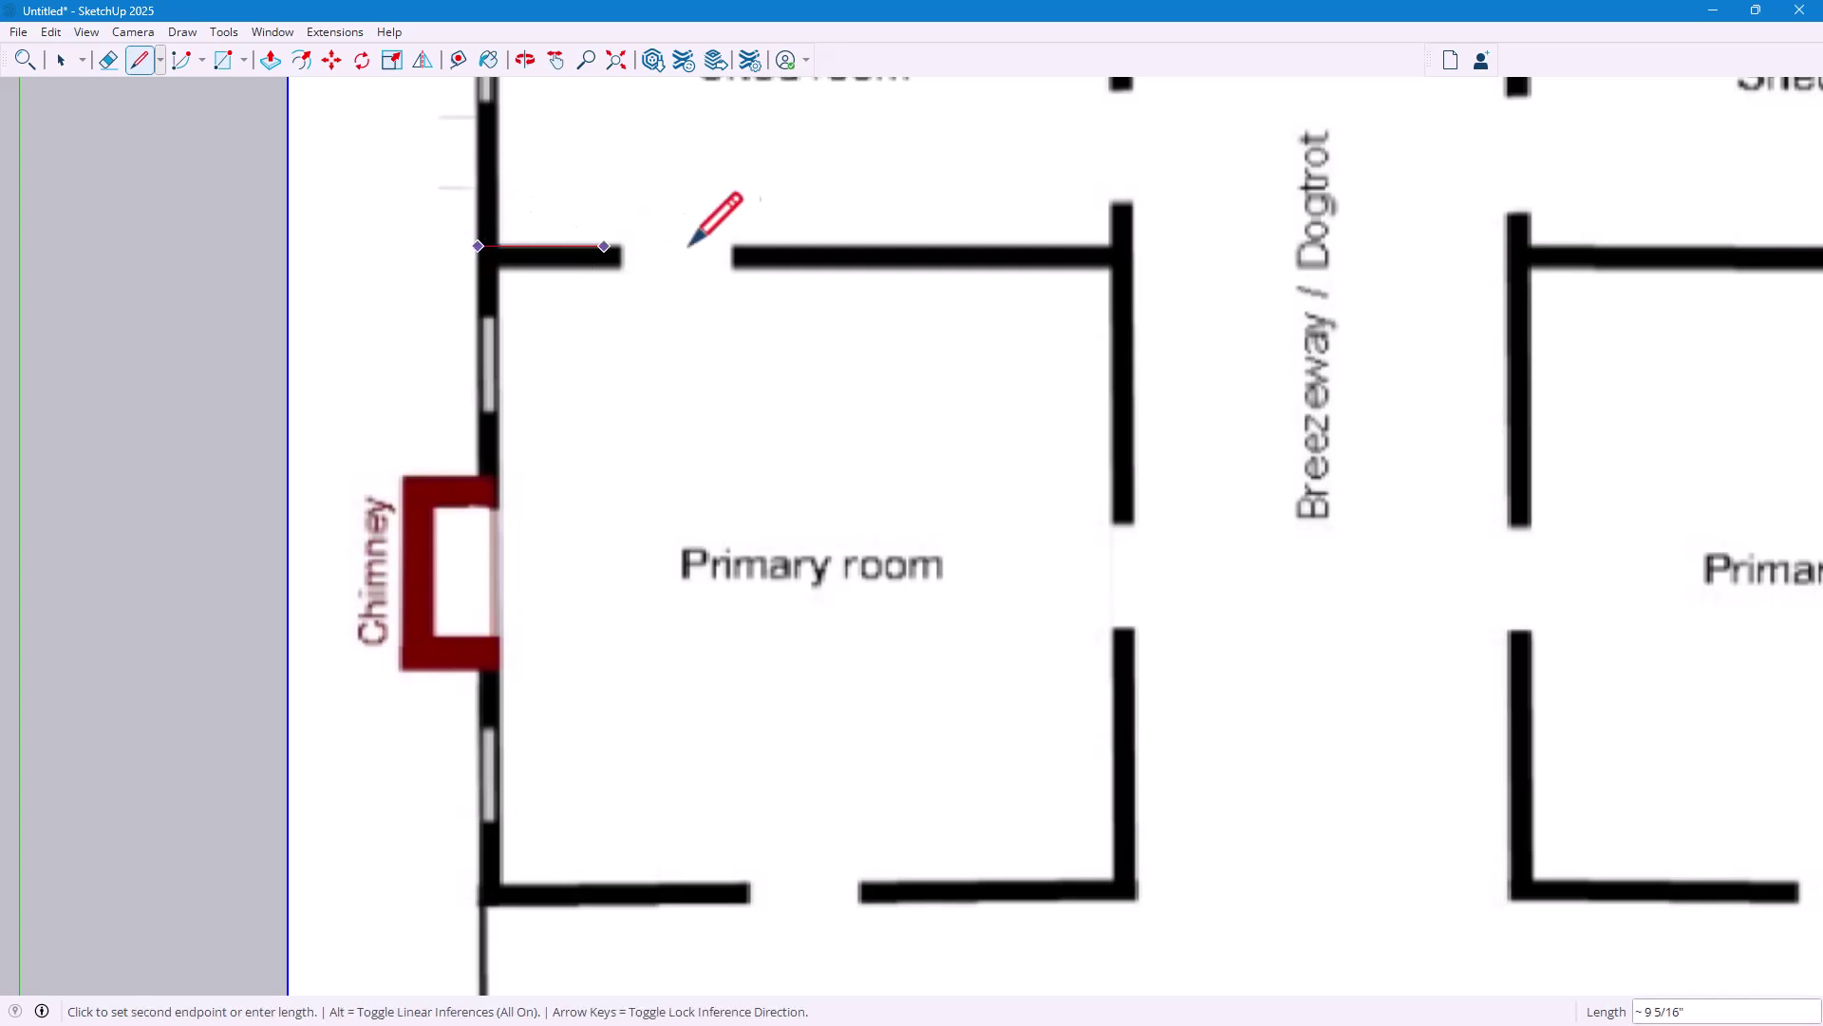
click(1133, 246)
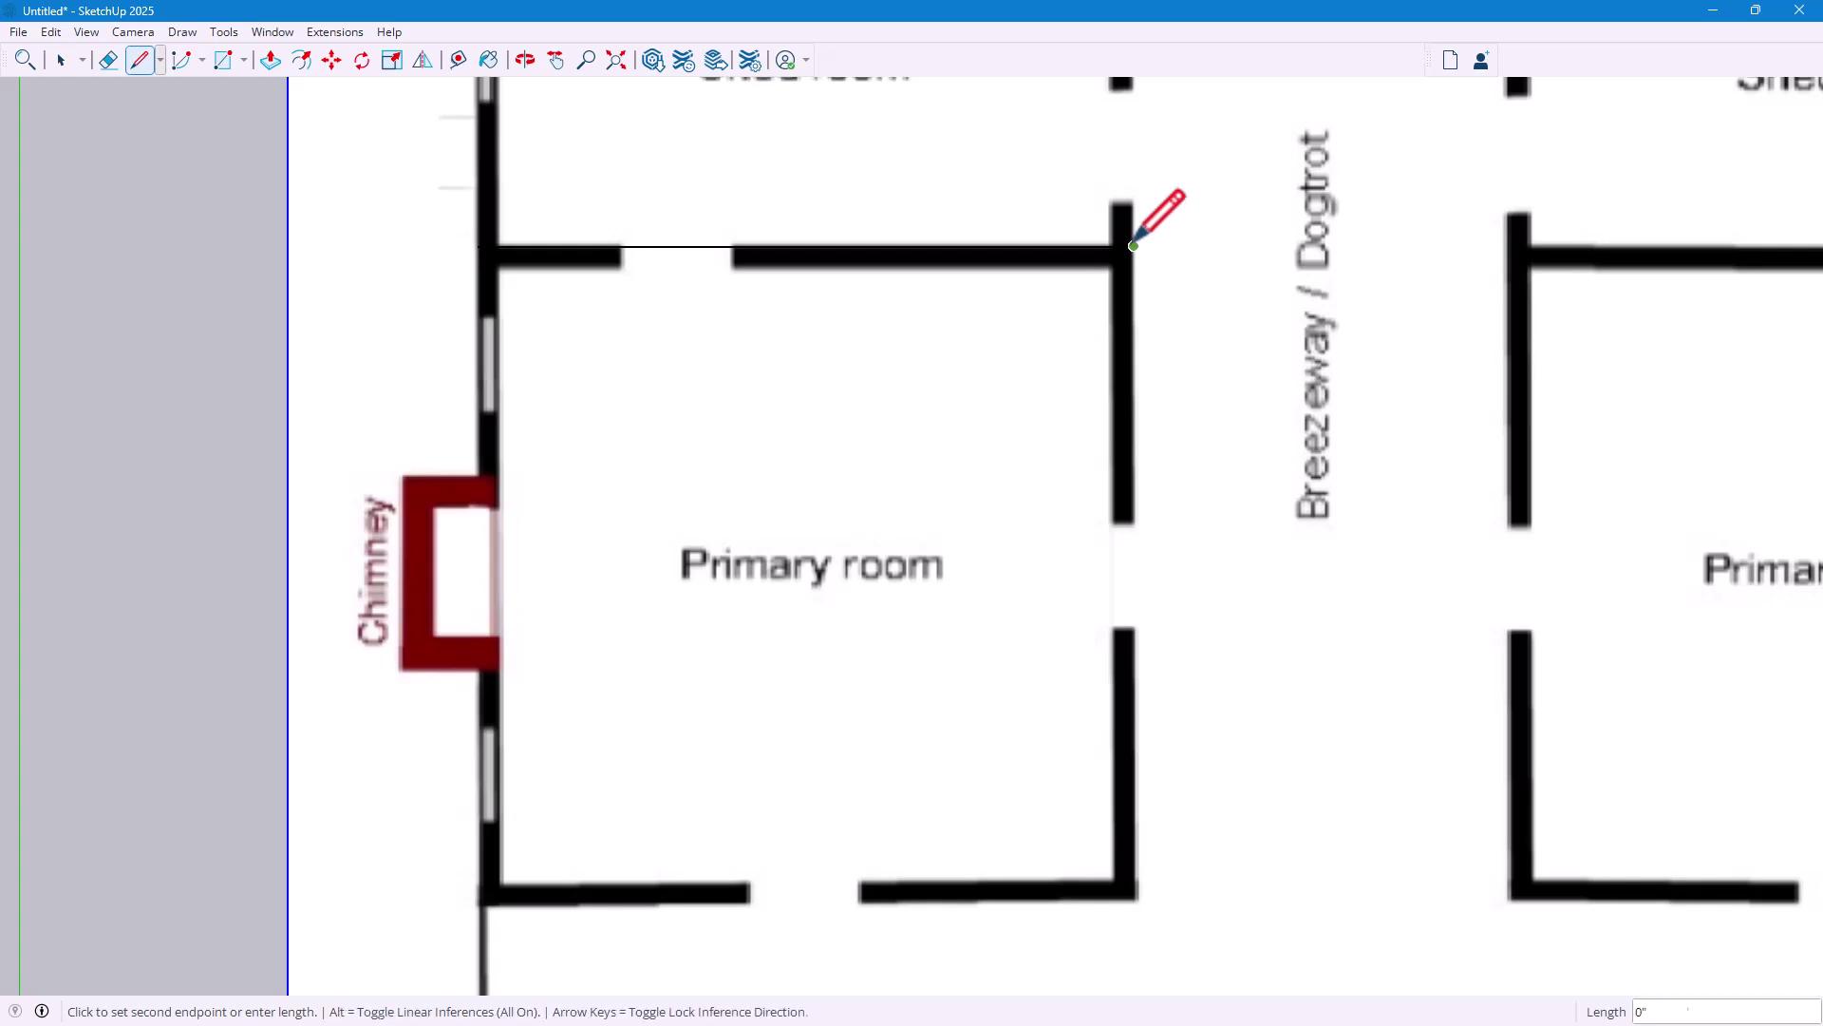
click(1133, 272)
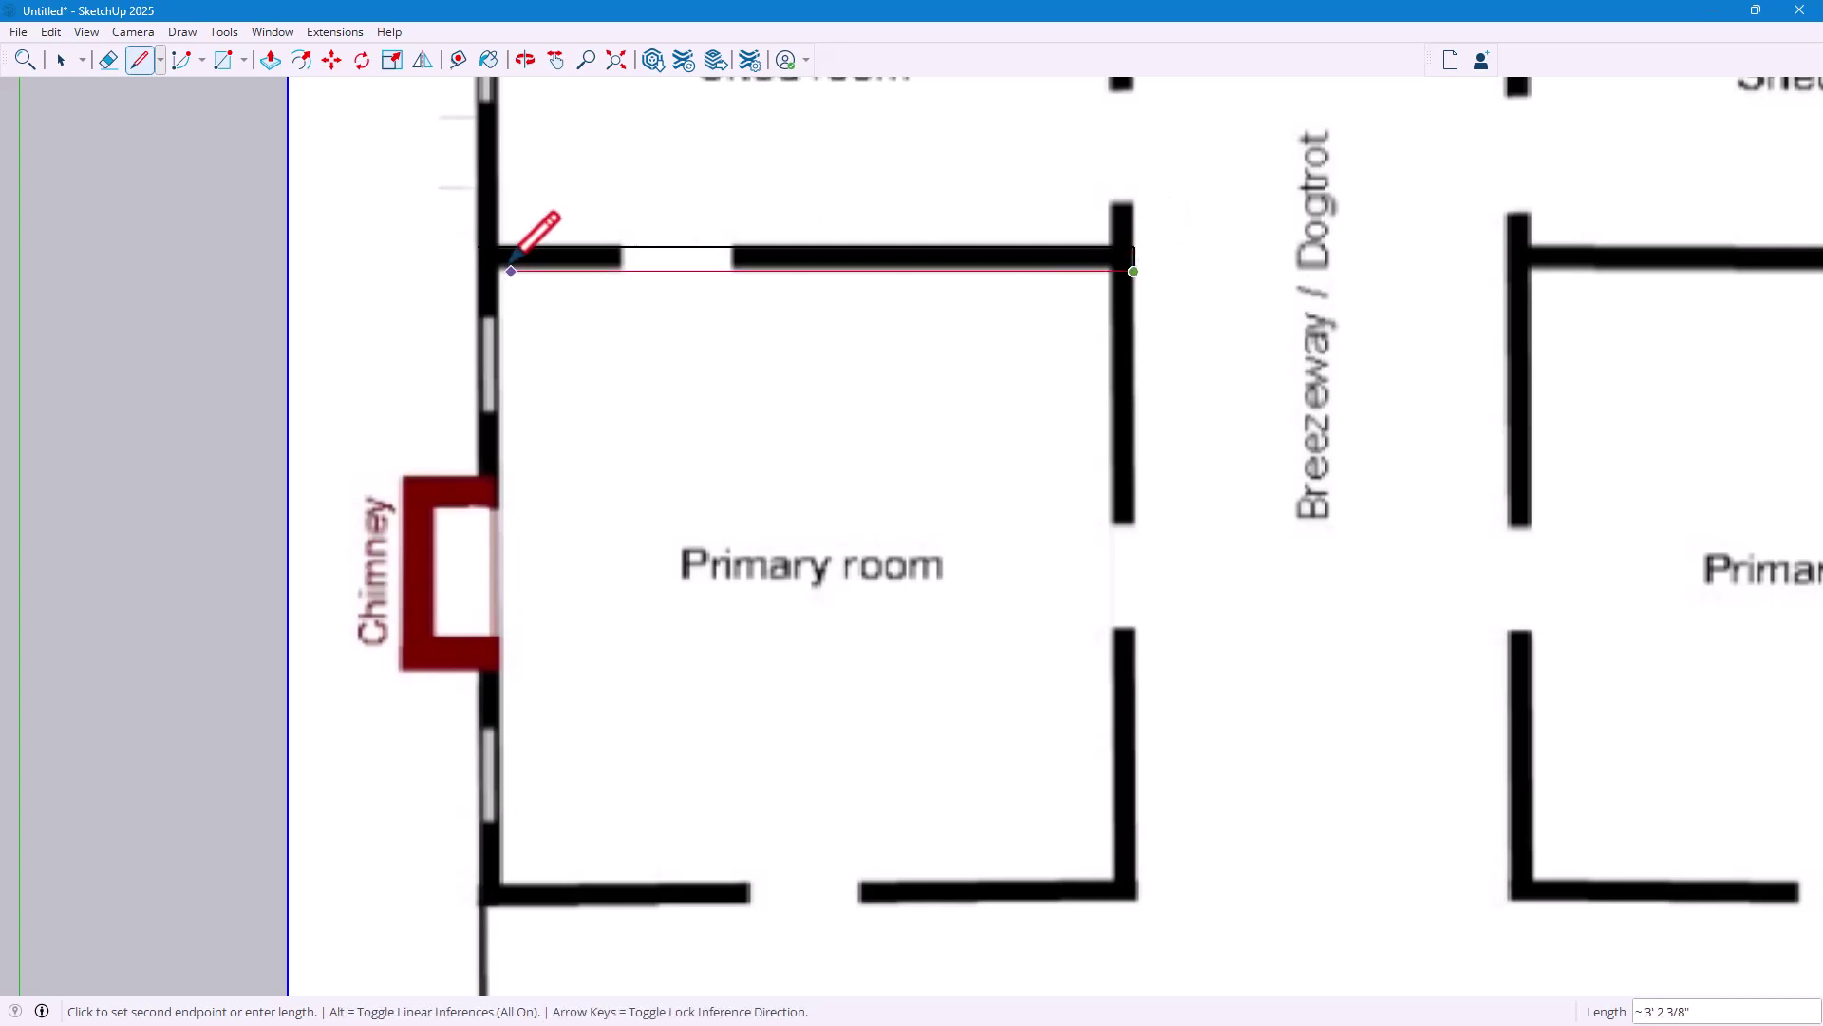
click(479, 248)
click(478, 244)
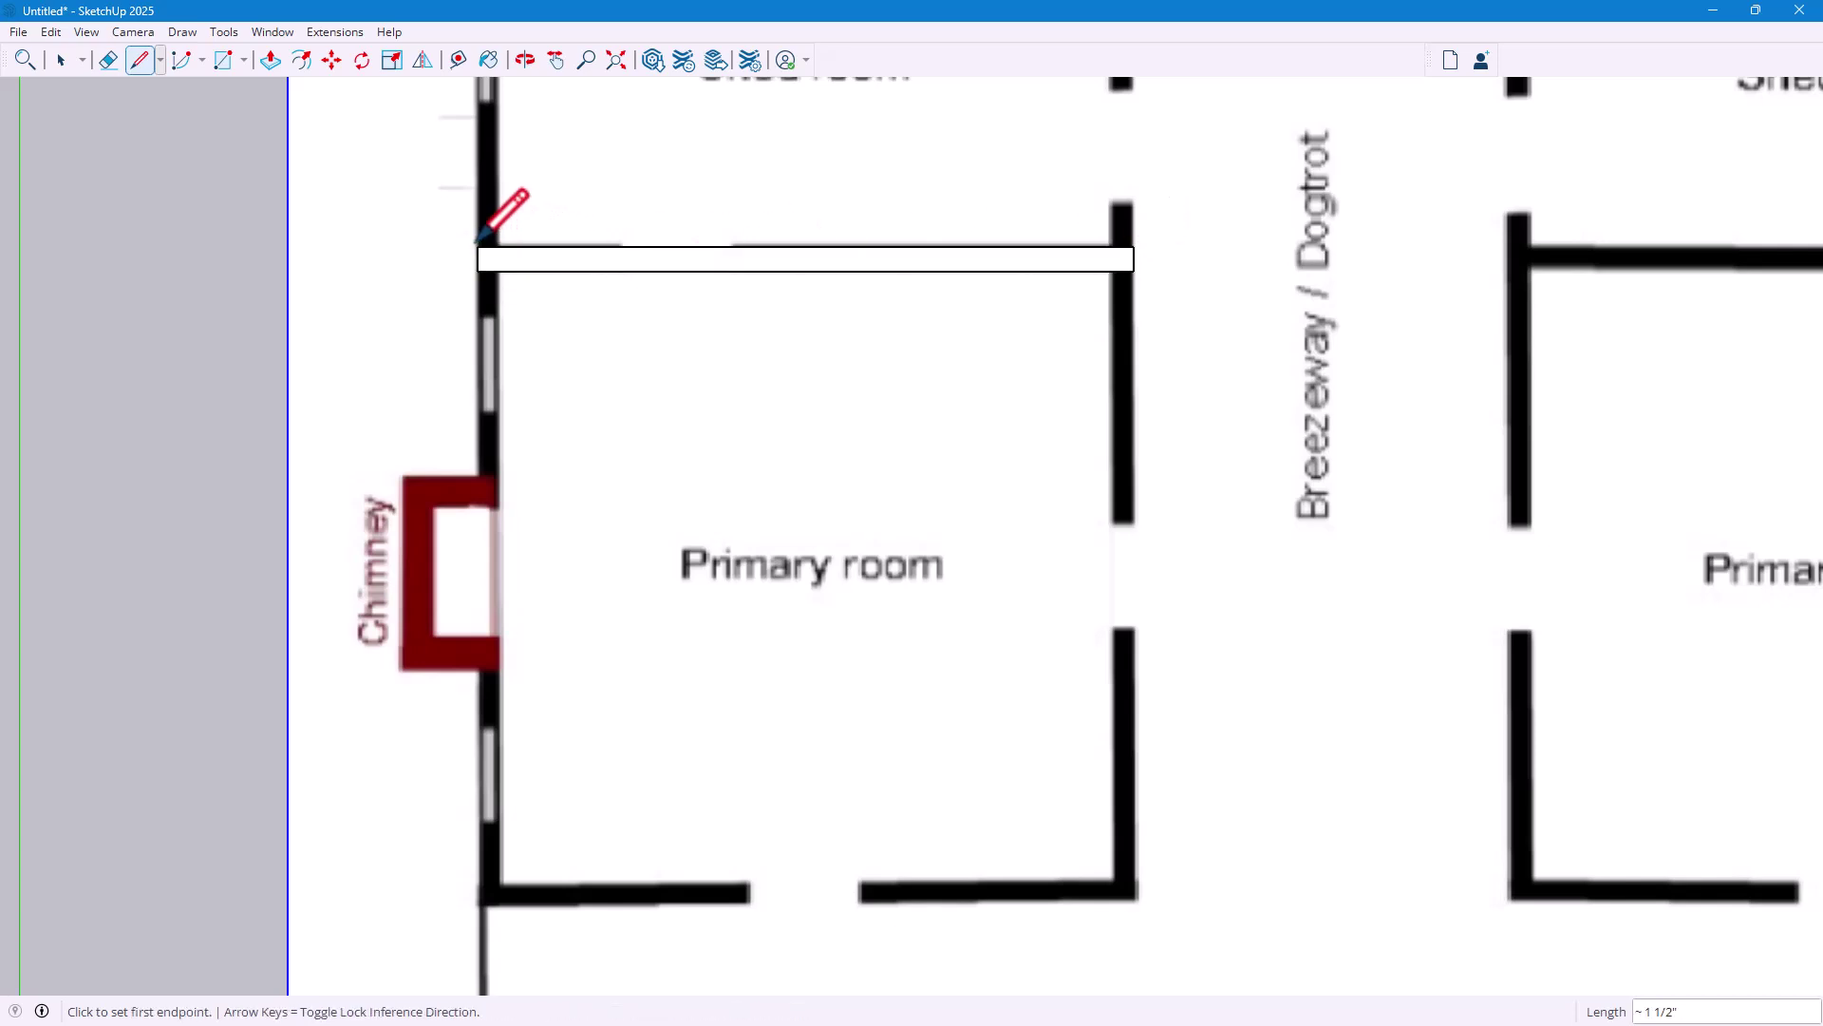
Turn on the X-Ray face style so the floor plan can be seen through the traced wall face
click(57, 62)
click(678, 265)
click(692, 328)
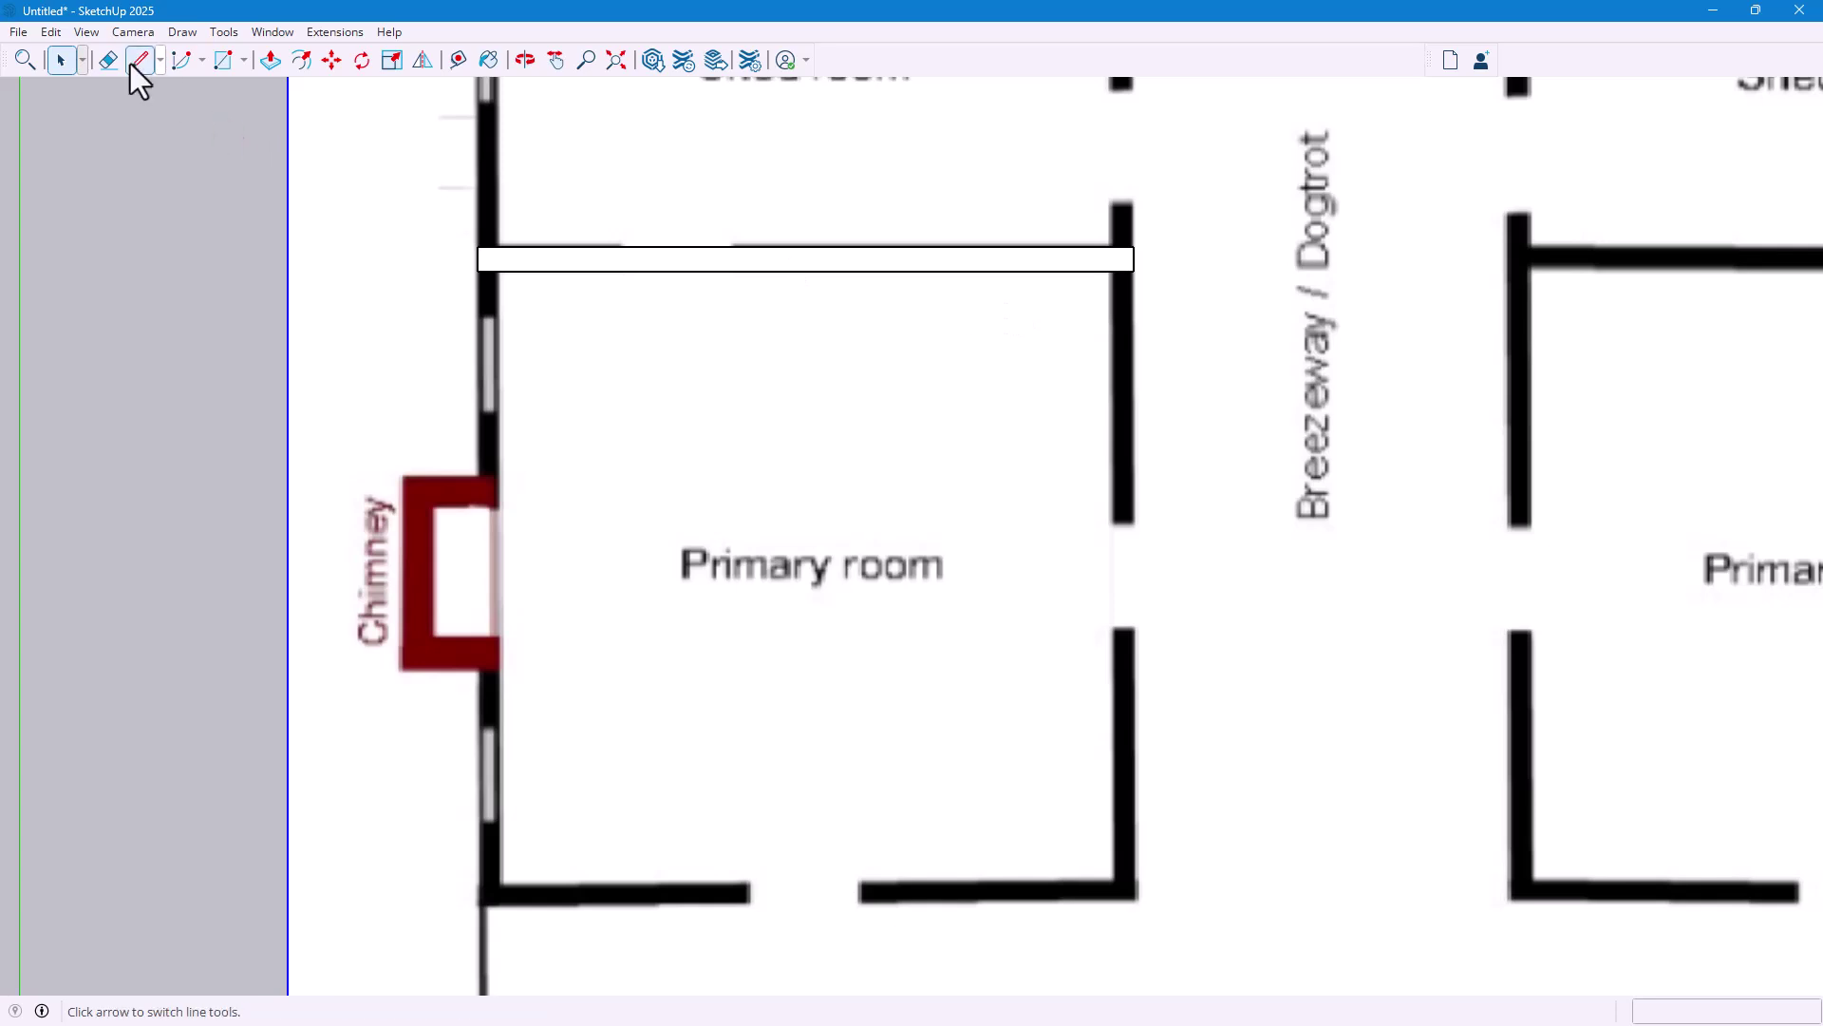
click(133, 32)
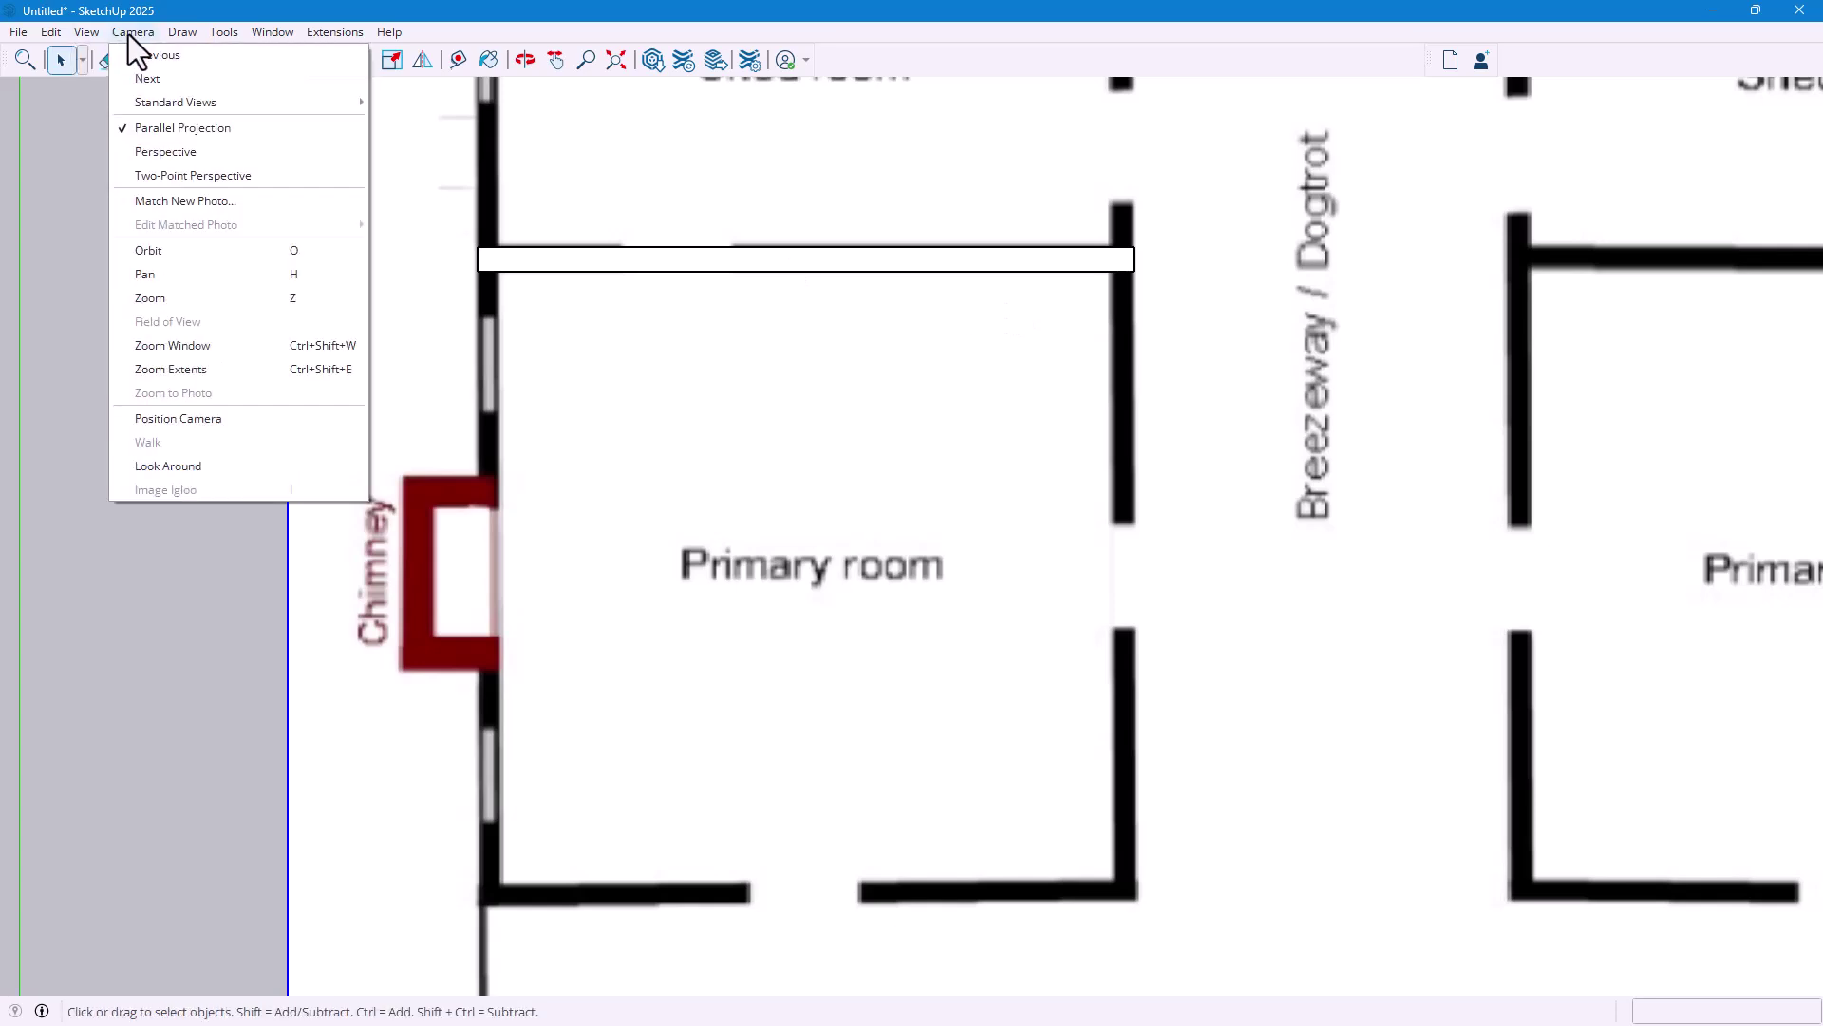
mouse_move(88, 31)
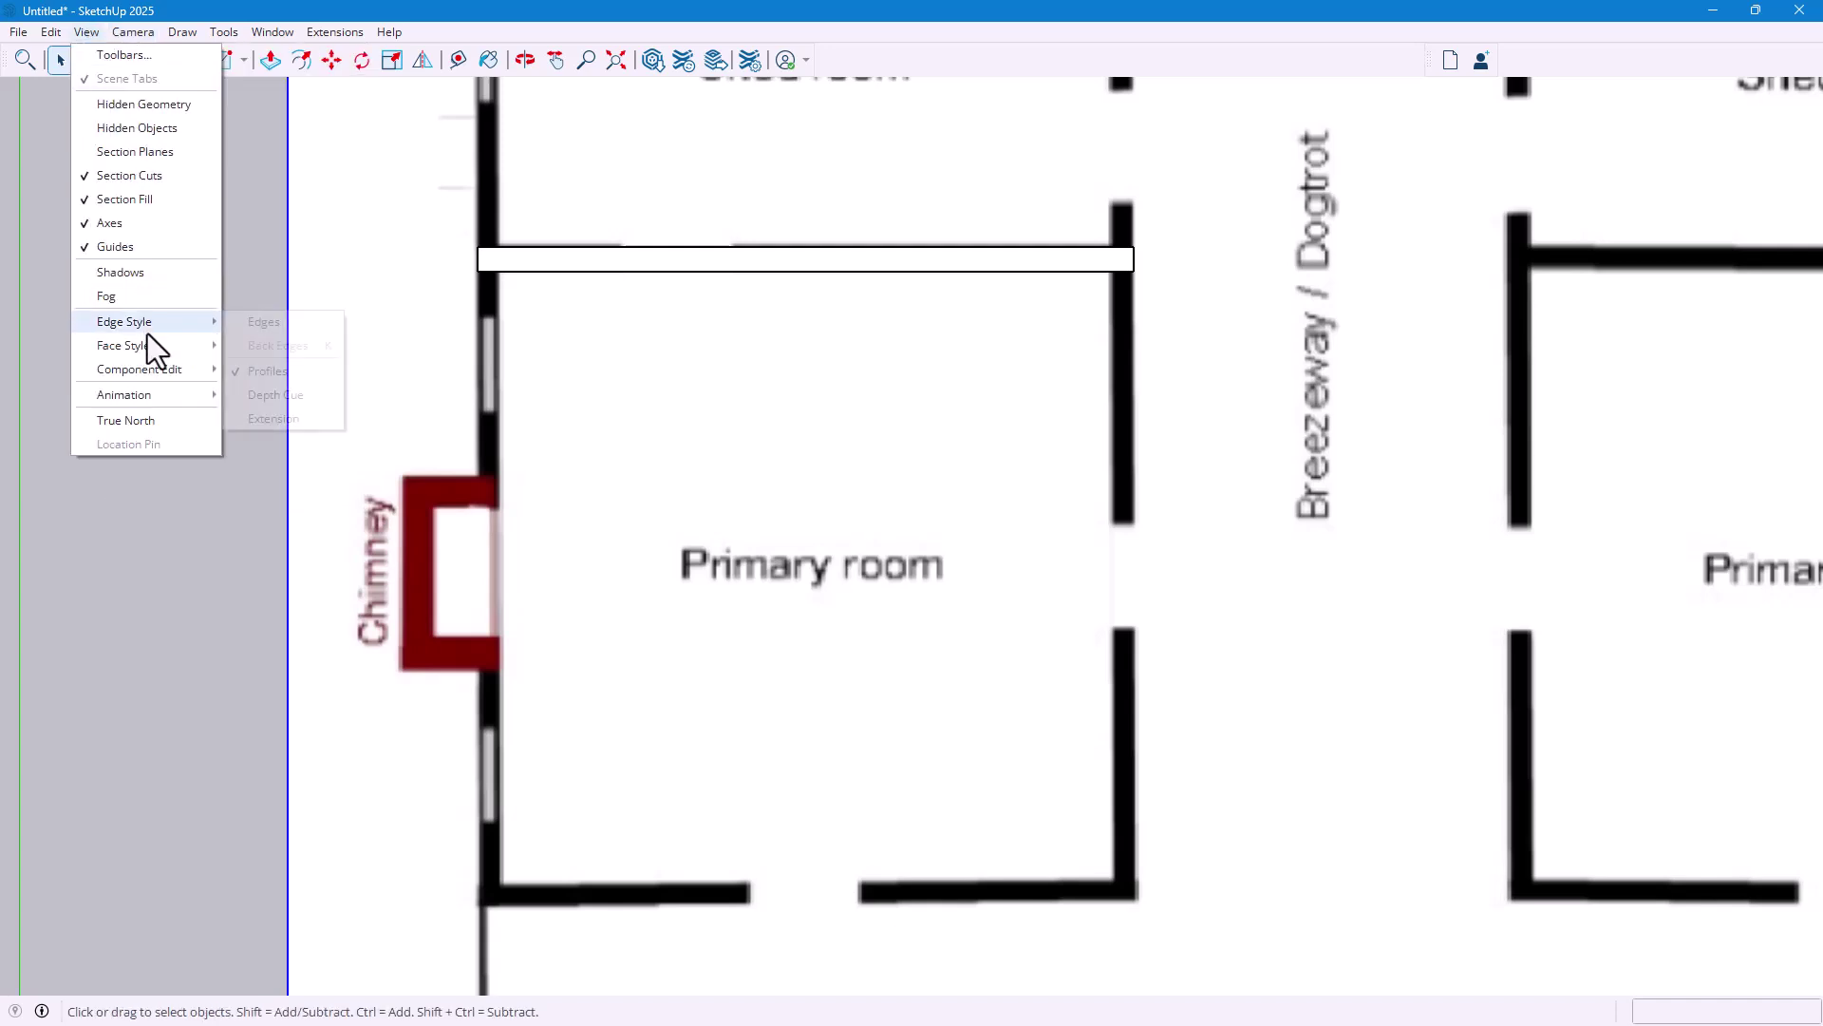
mouse_move(151, 345)
click(311, 356)
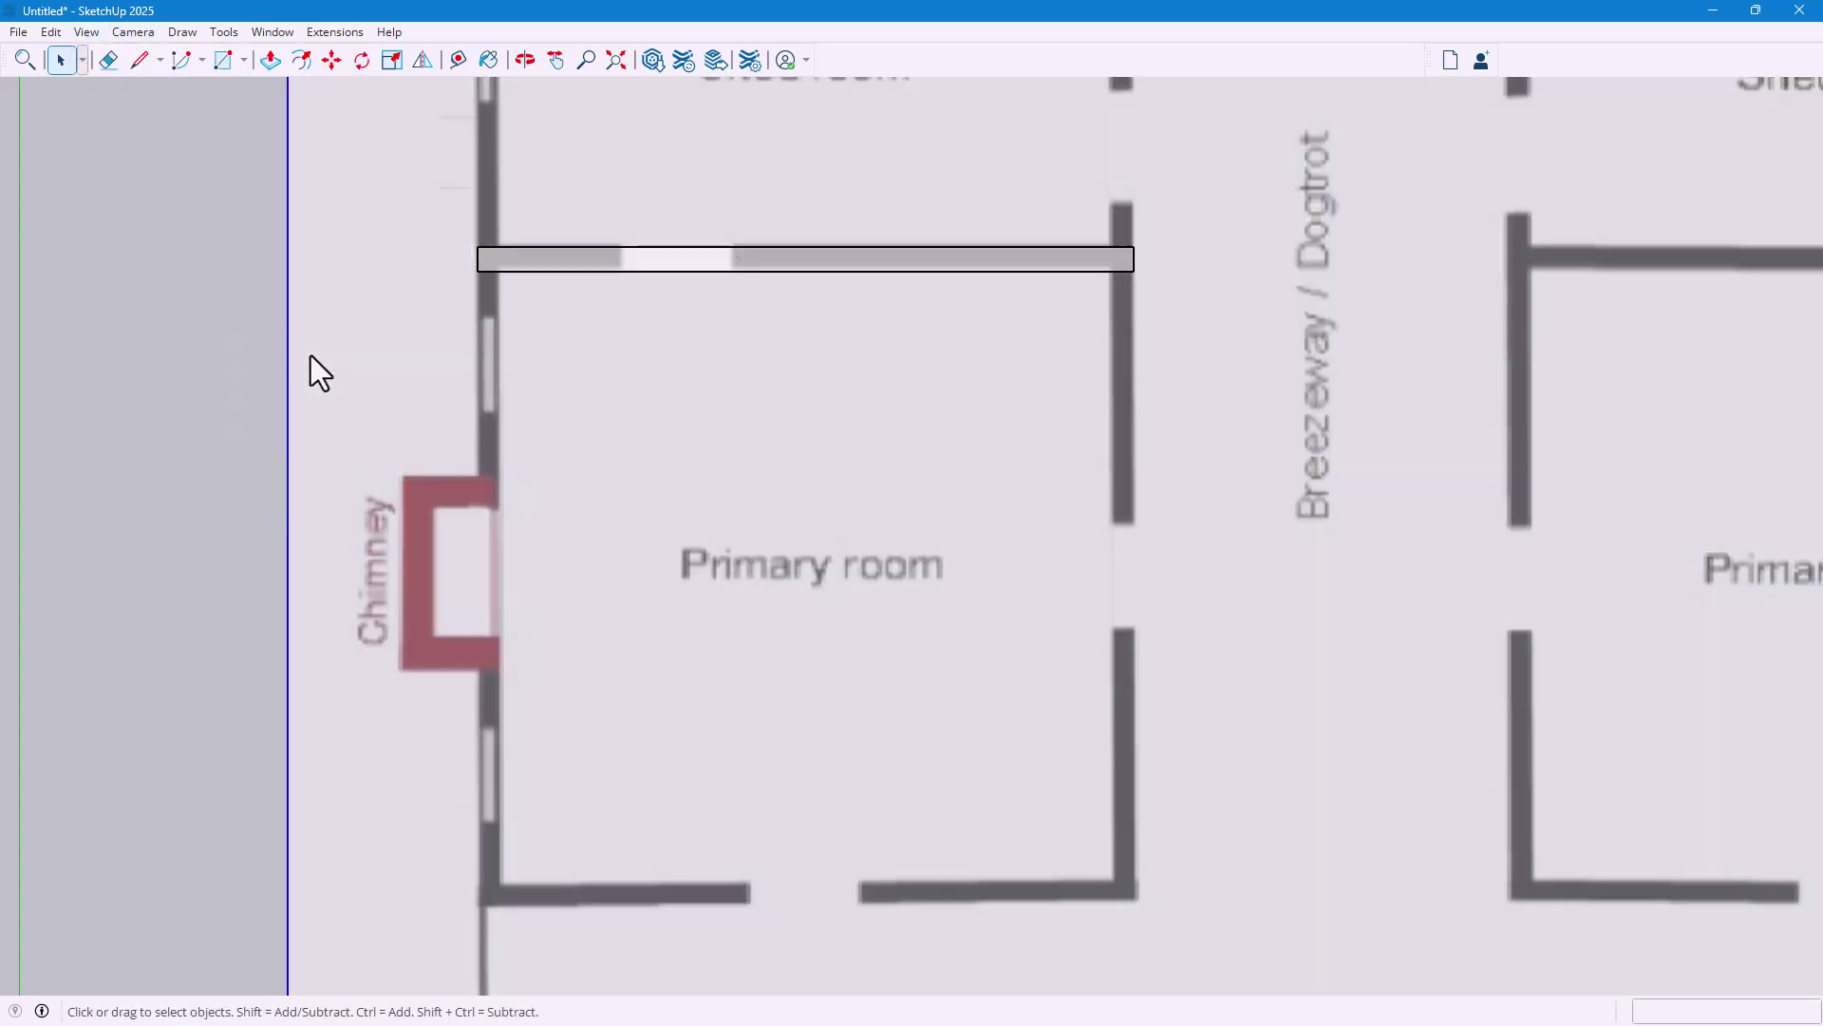
Place three Tape Measure guides along the left chimney's edges, about 1' 9/16", 1' 10 7/16" and 1' 2 5/8" from the traced wall's lower edge
click(462, 62)
click(685, 272)
click(685, 272)
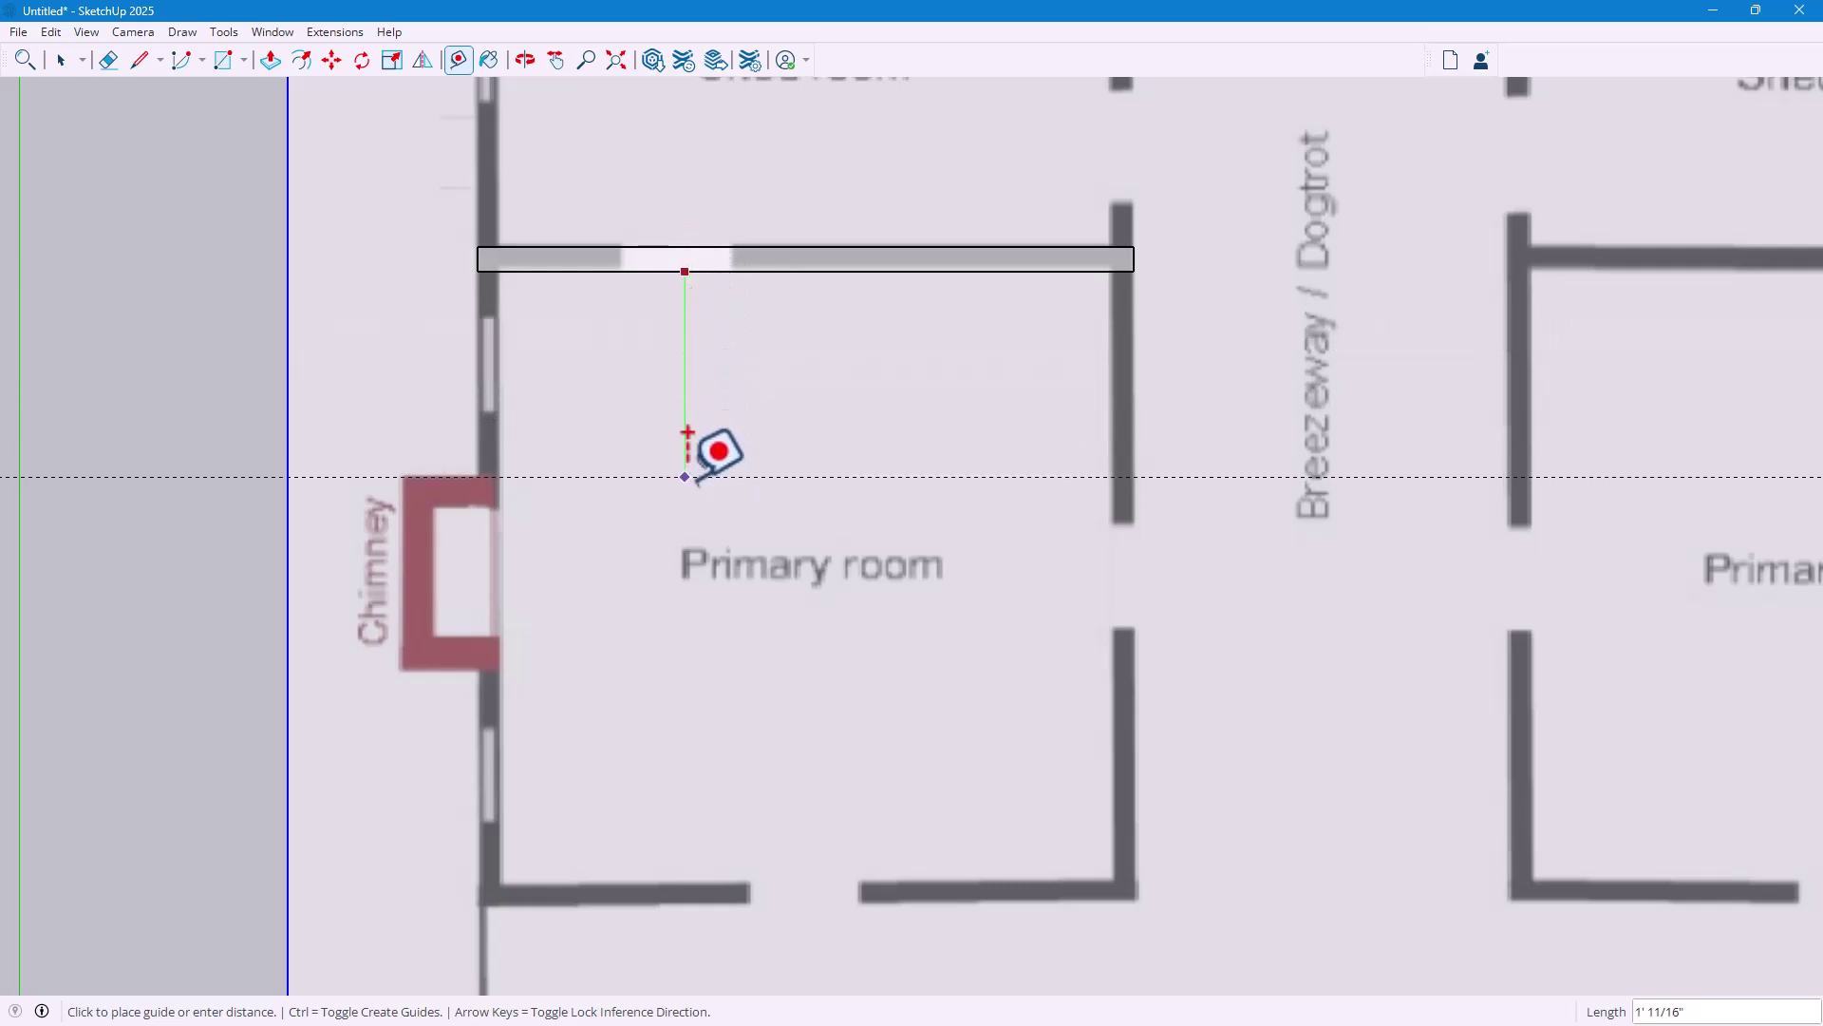
click(684, 475)
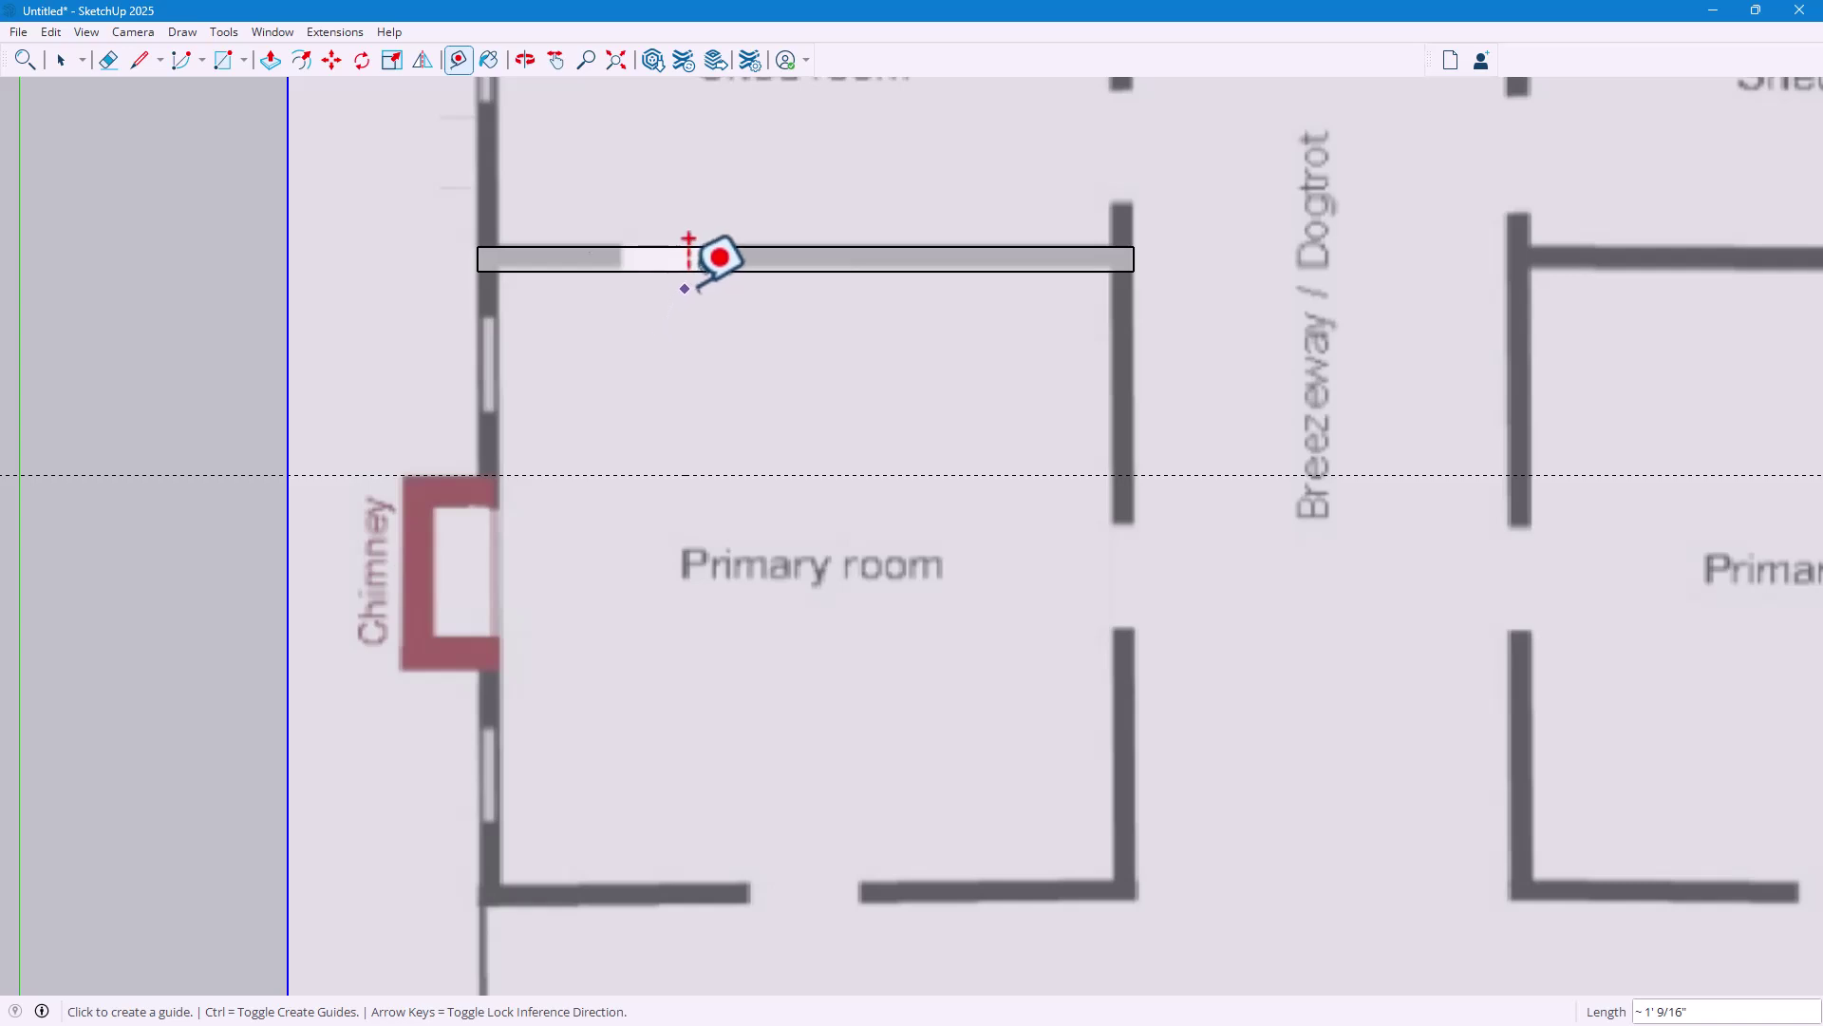
click(692, 272)
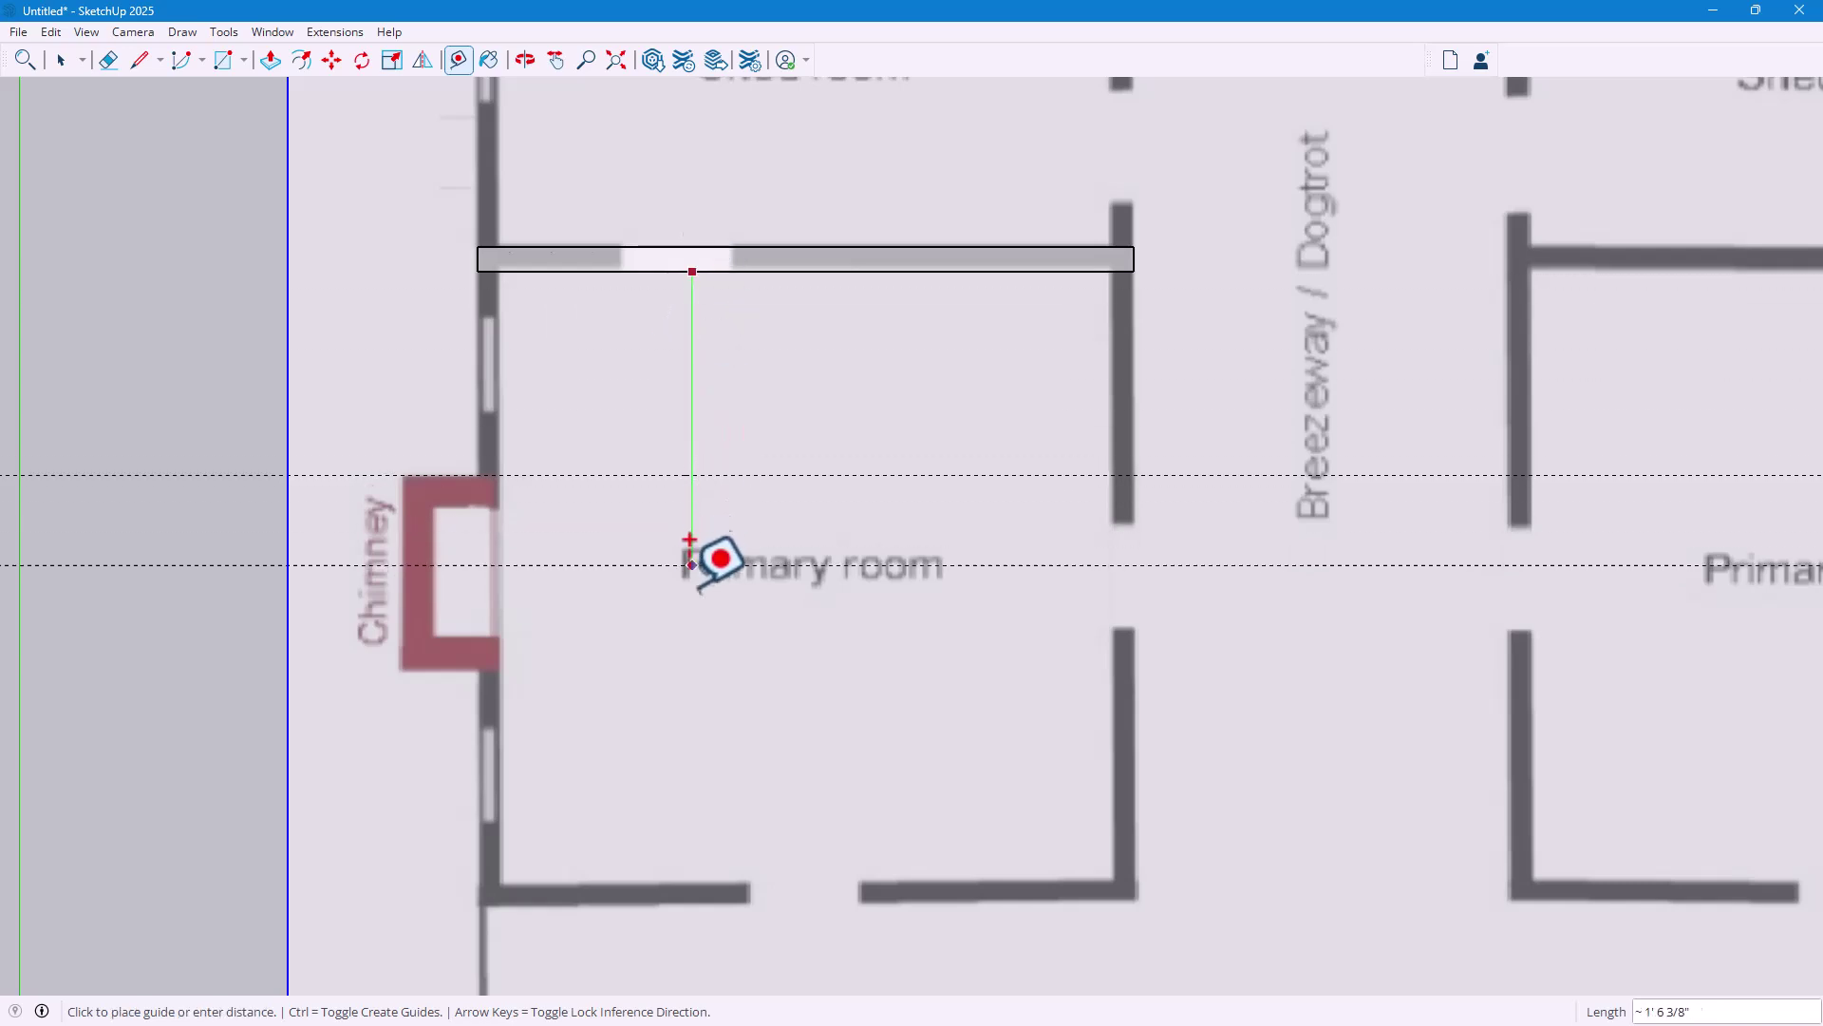
click(693, 633)
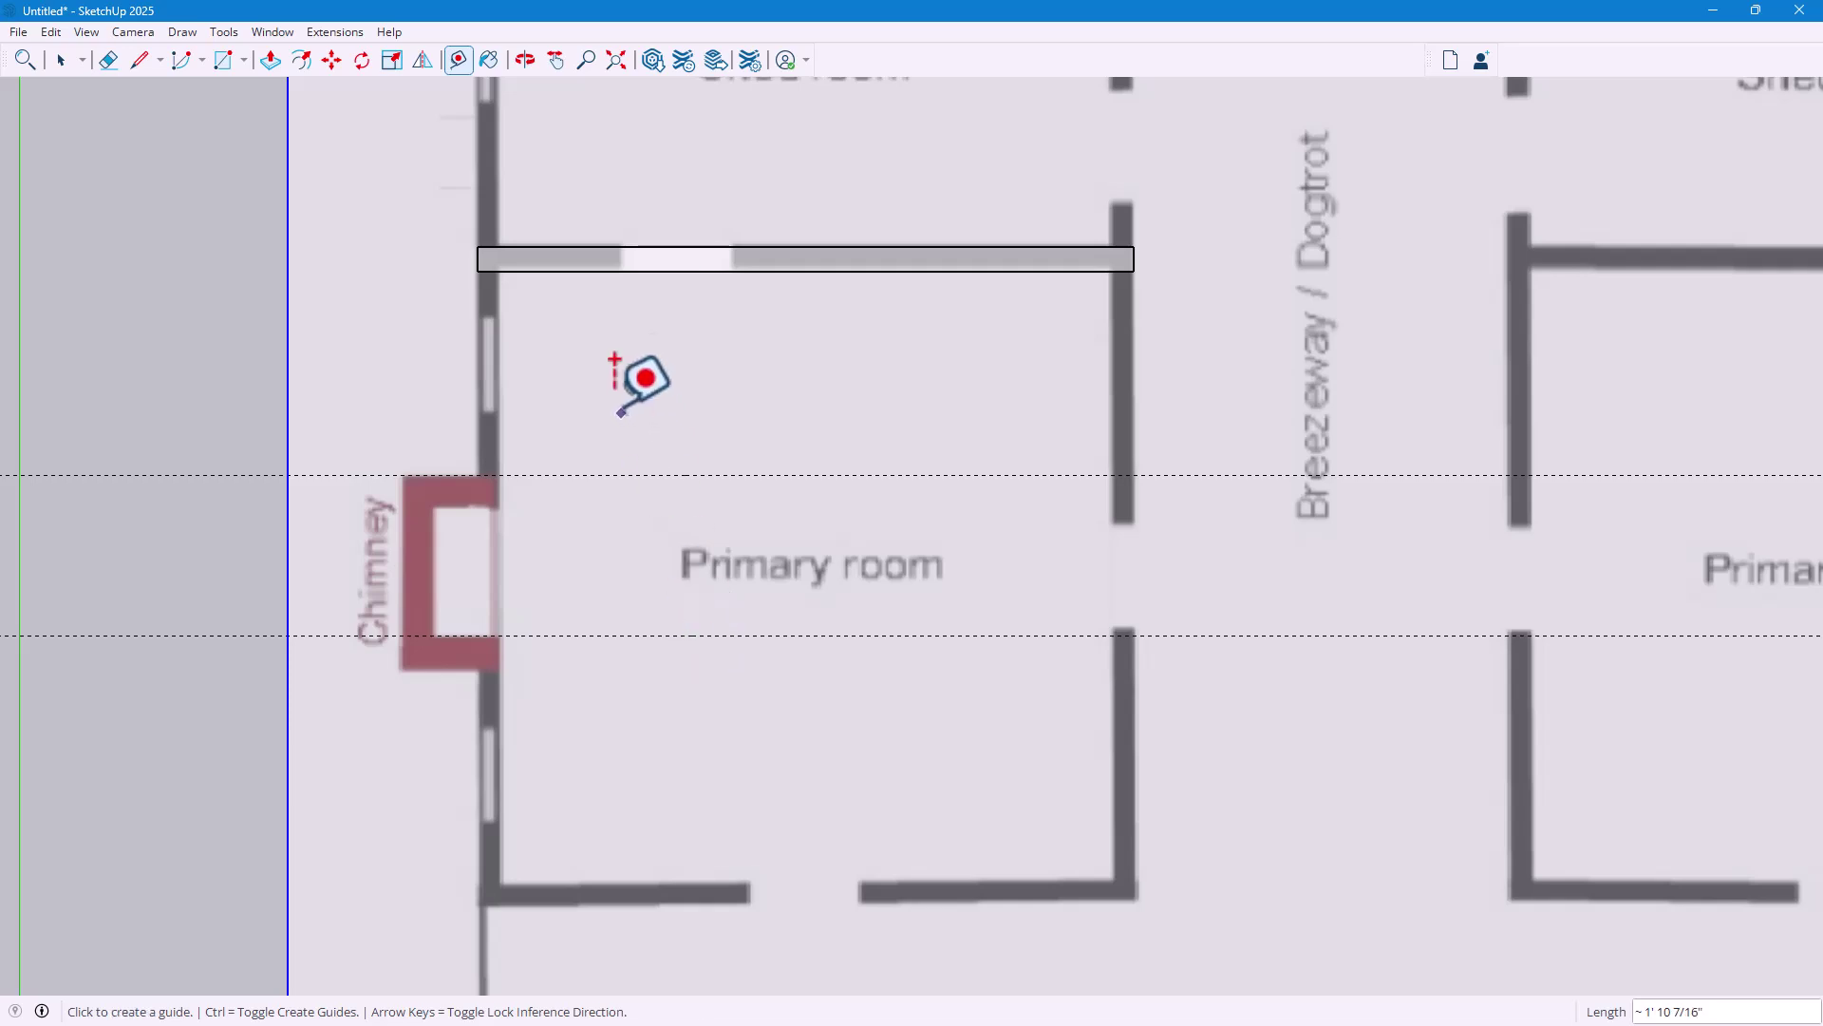
click(662, 272)
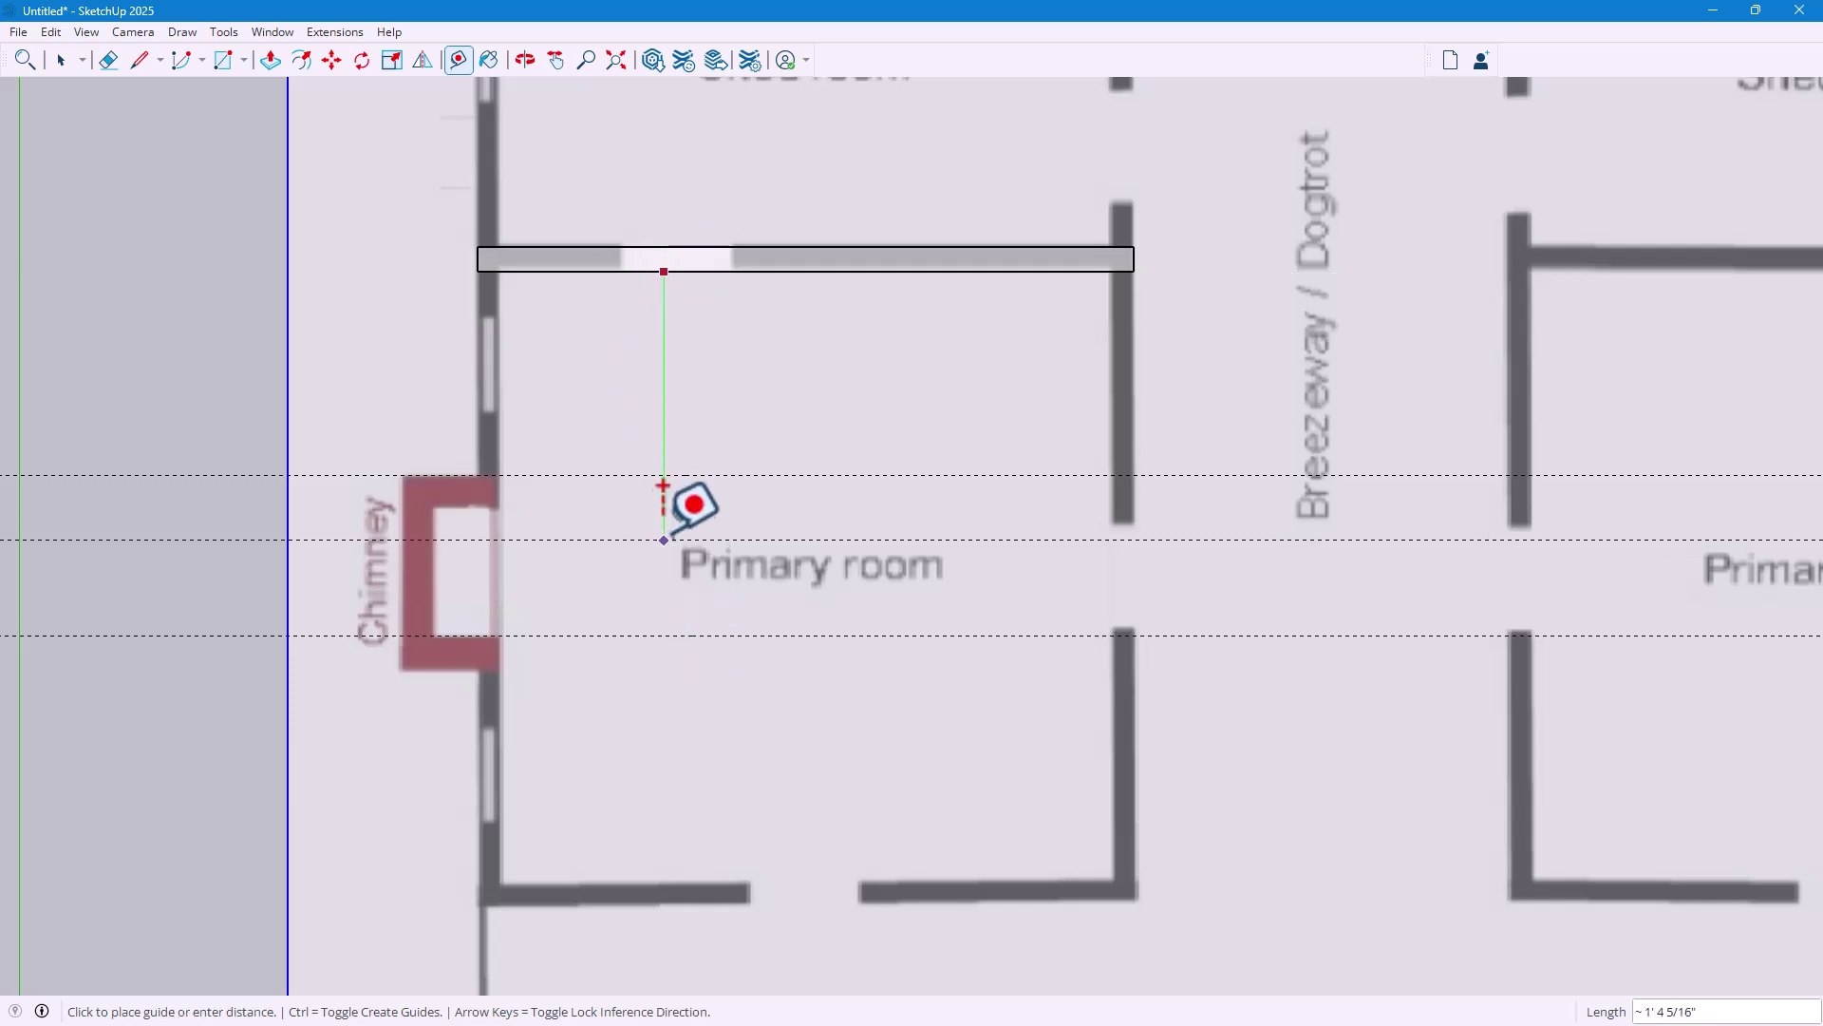
click(676, 467)
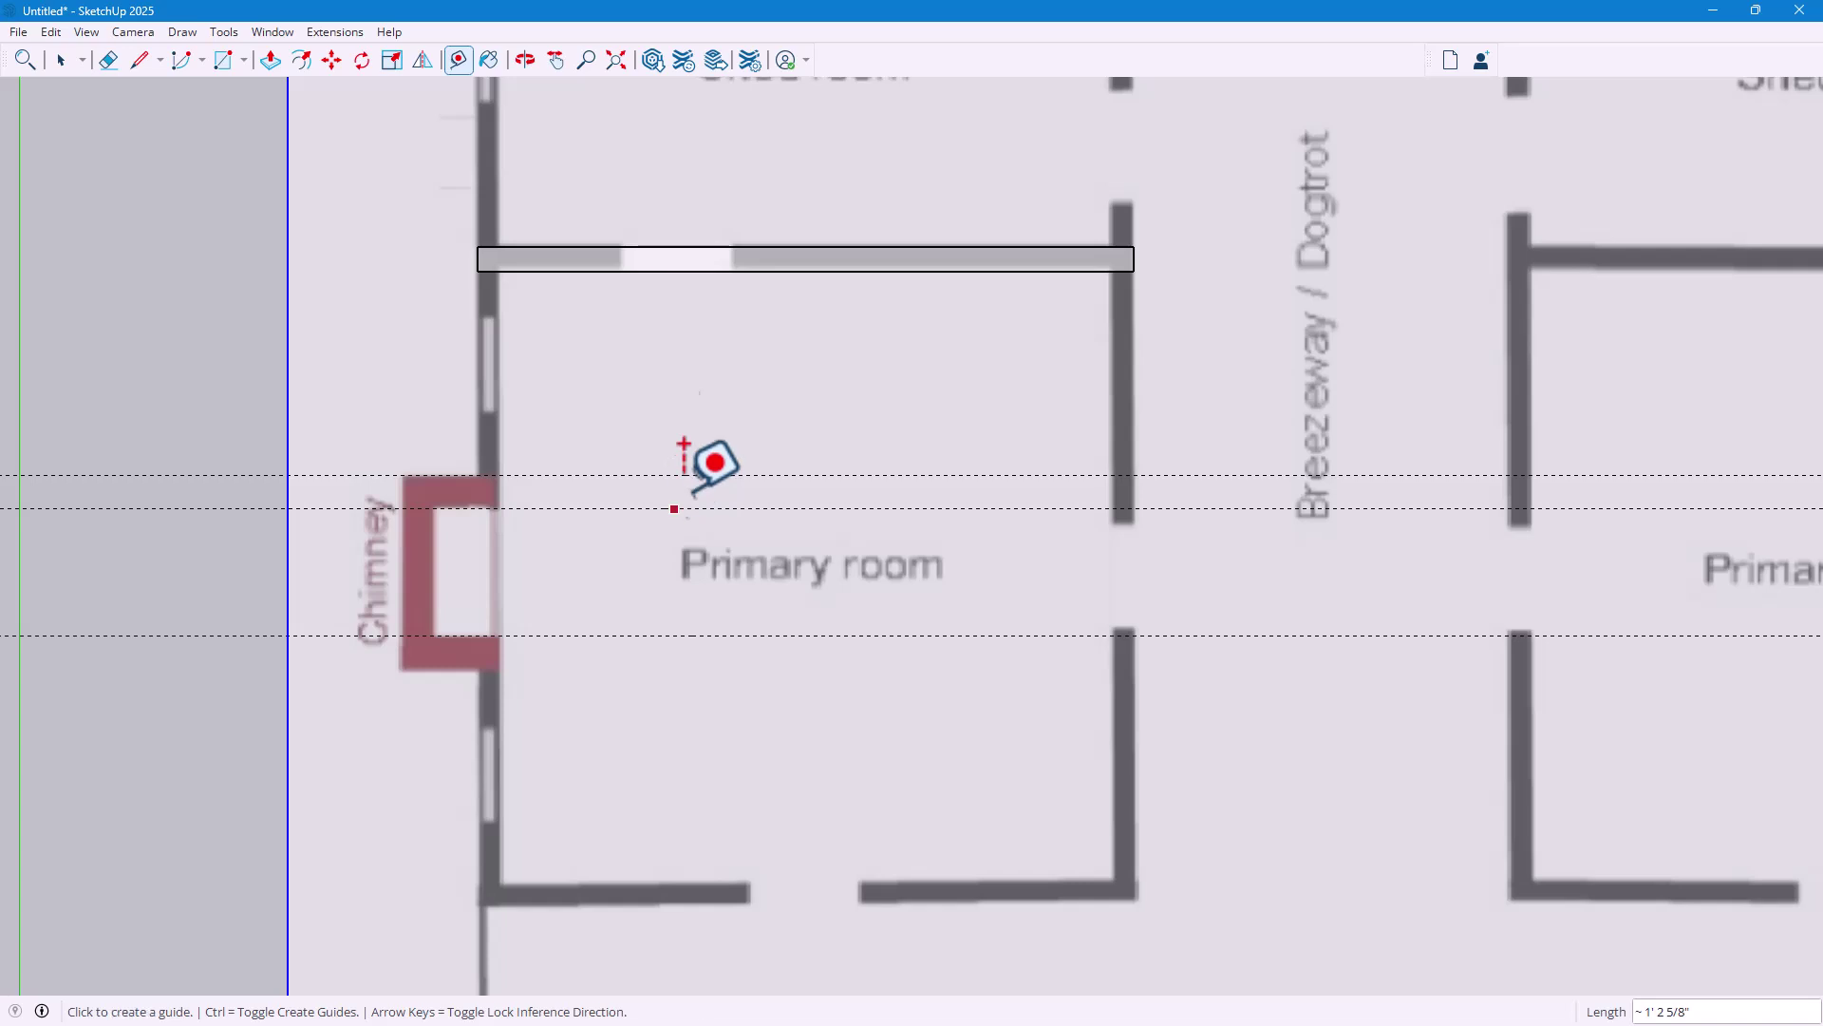
Place Tape Measure guides along the left chimney's lower edge and both edges of the primary room's lower wall, about 3' 3 1/16" for the outermost
click(713, 273)
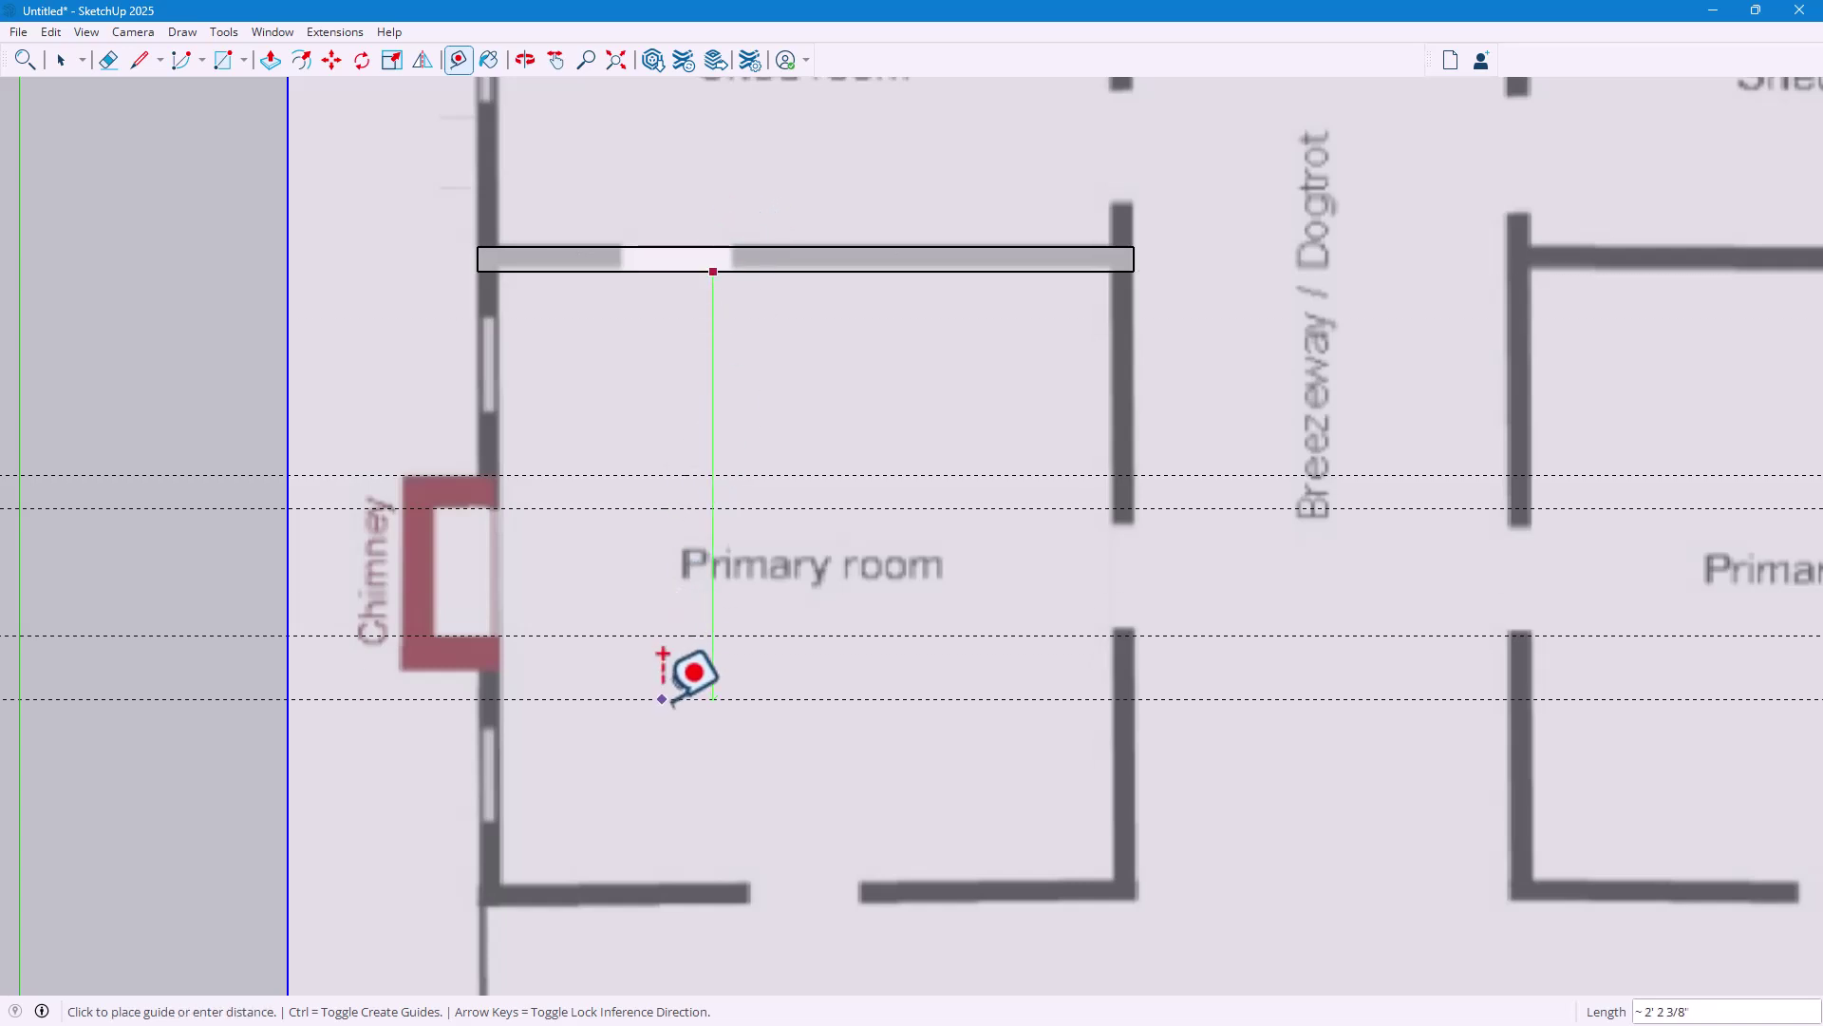
click(677, 669)
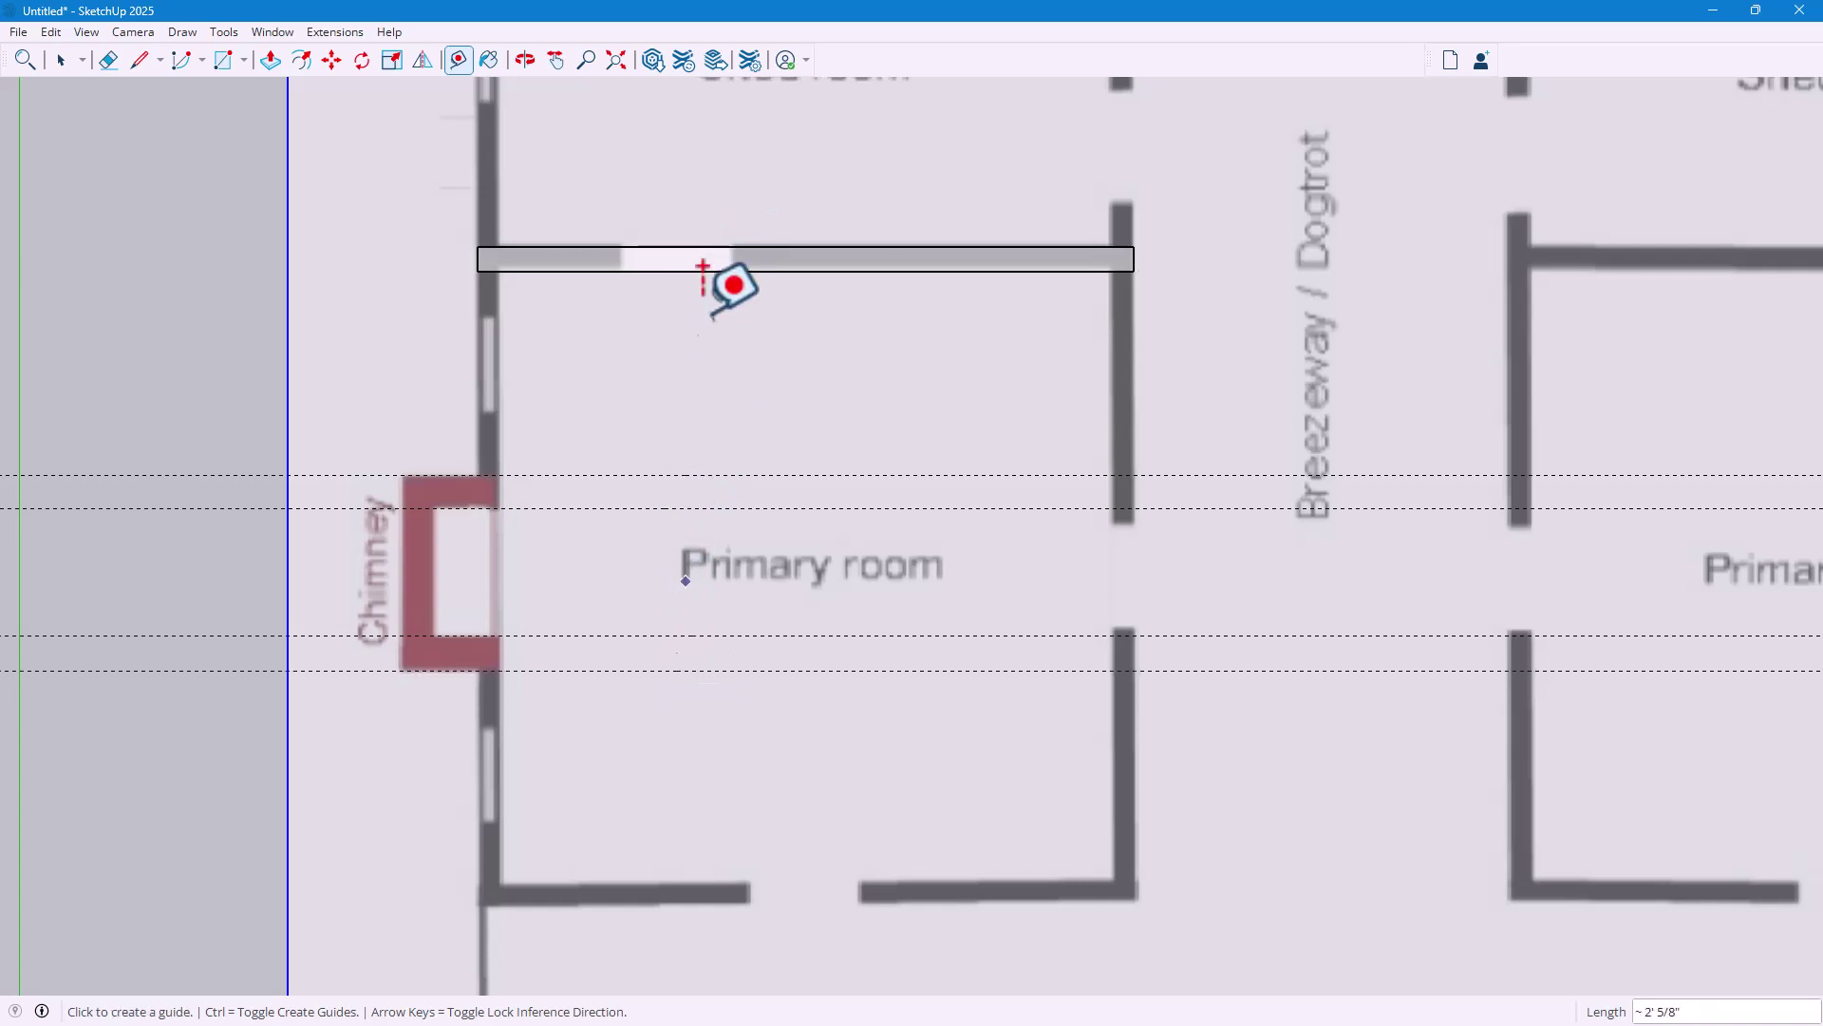
click(707, 271)
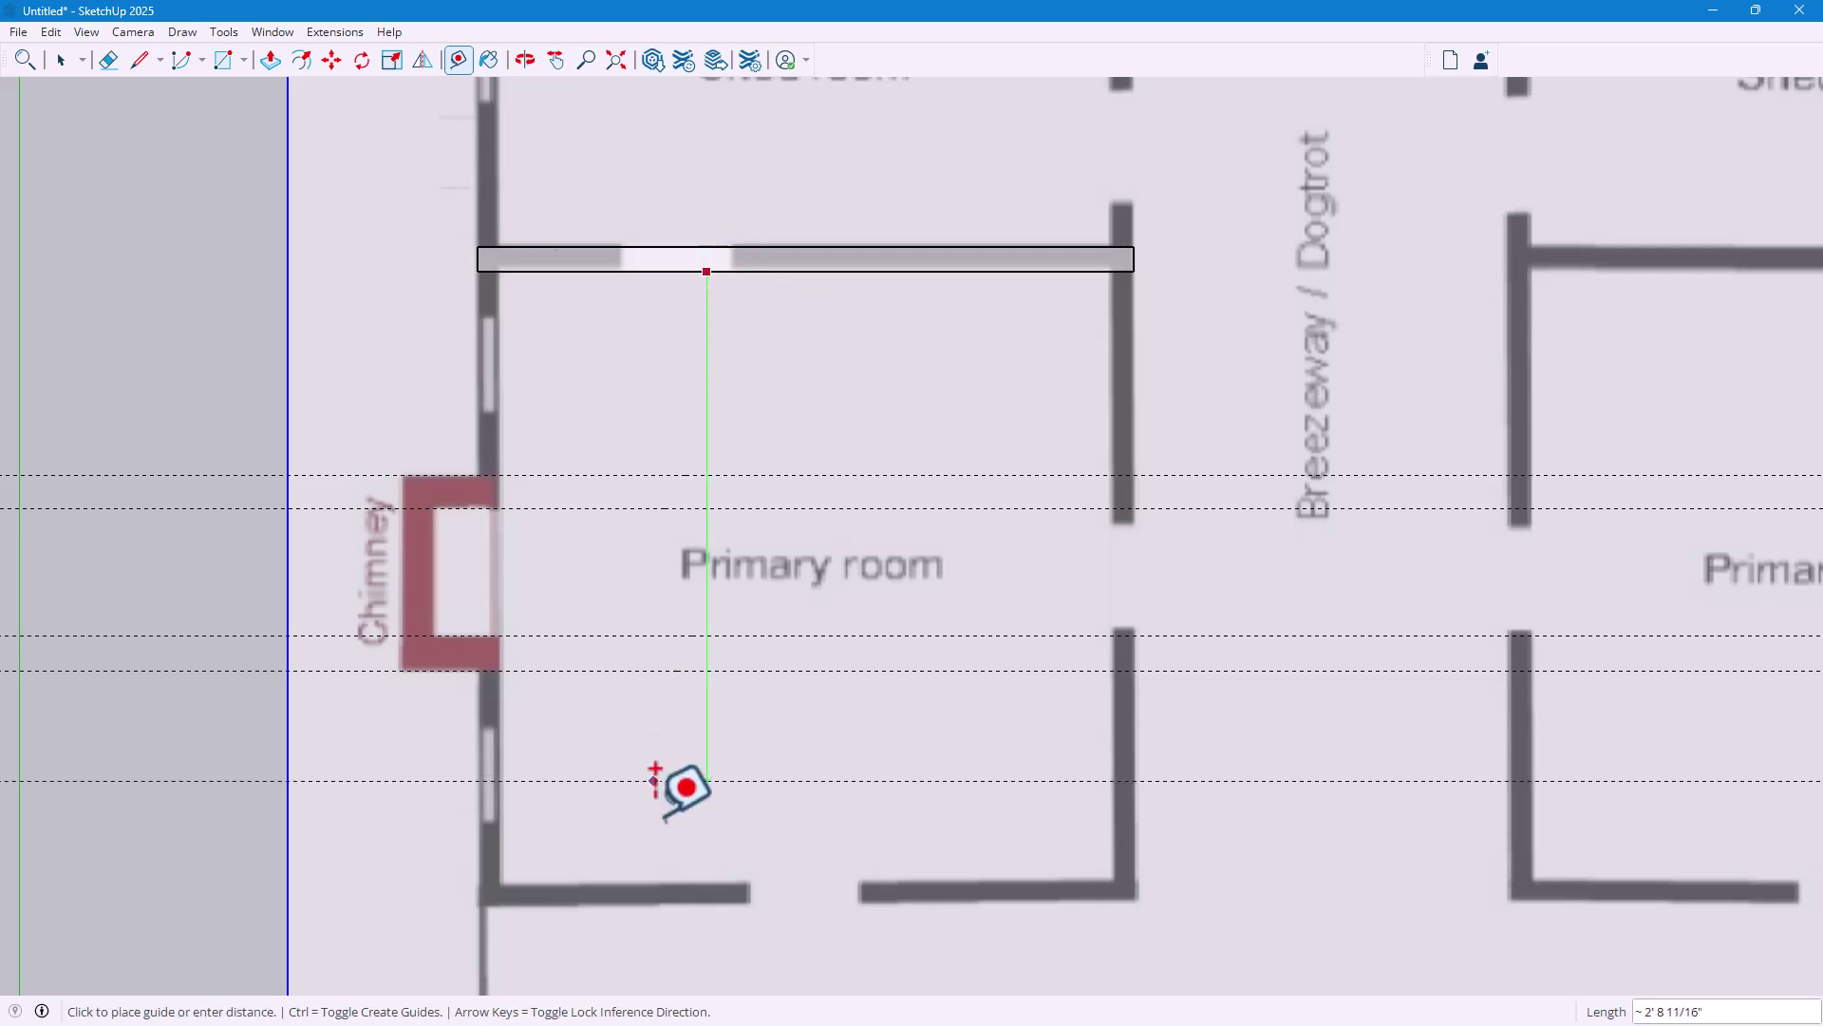
click(654, 881)
click(675, 271)
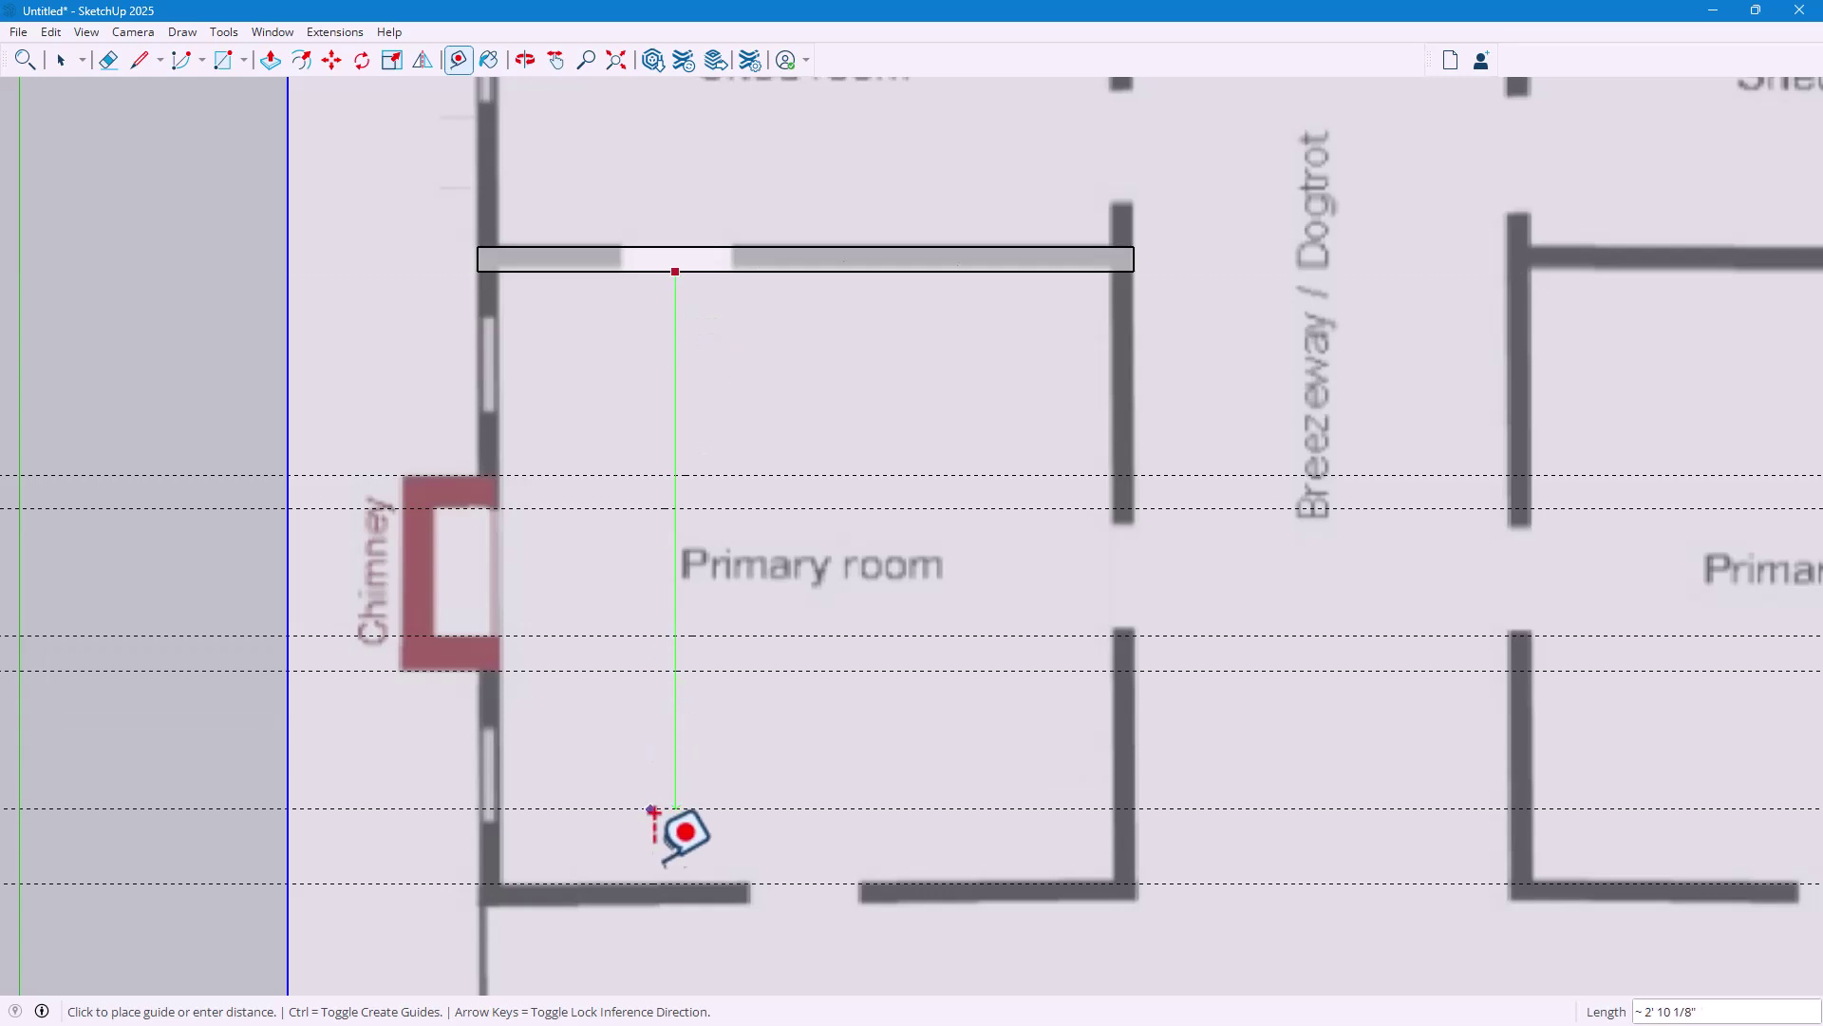
click(655, 904)
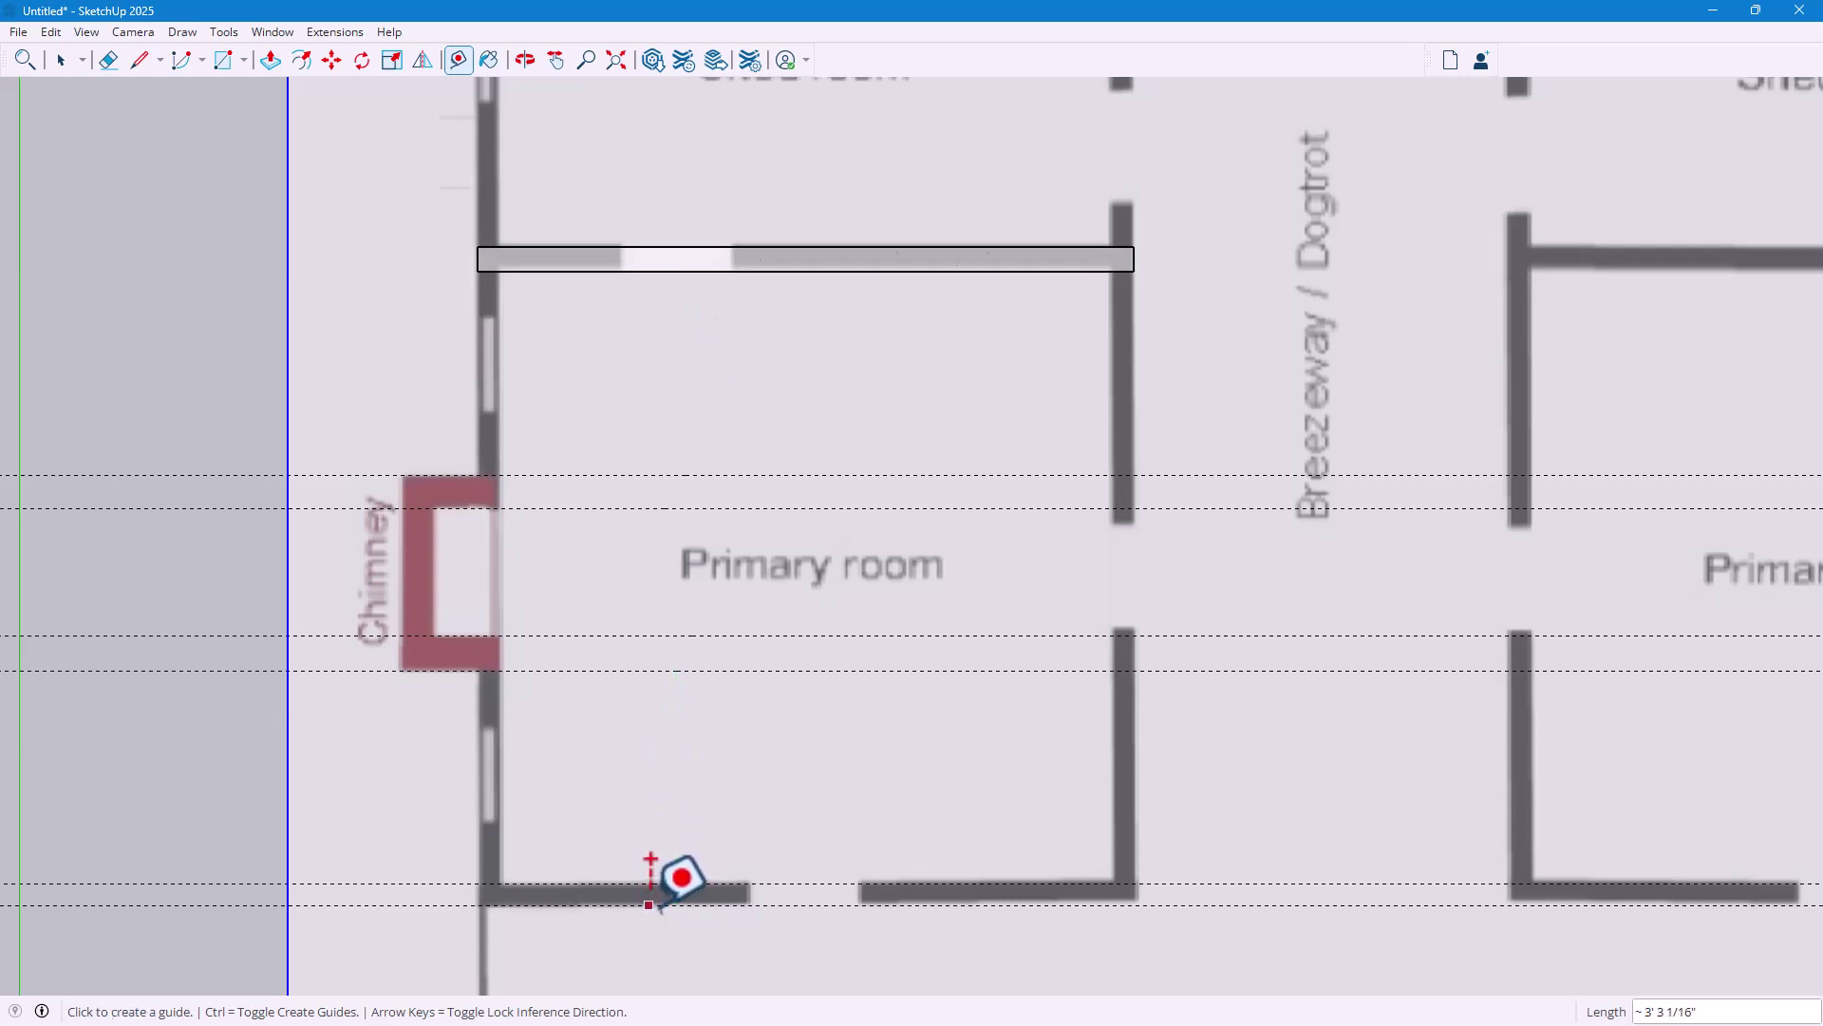
Place Tape Measure guides along the inner and outer edges of the left primary room's exterior wall on the chimney side
click(479, 273)
click(573, 275)
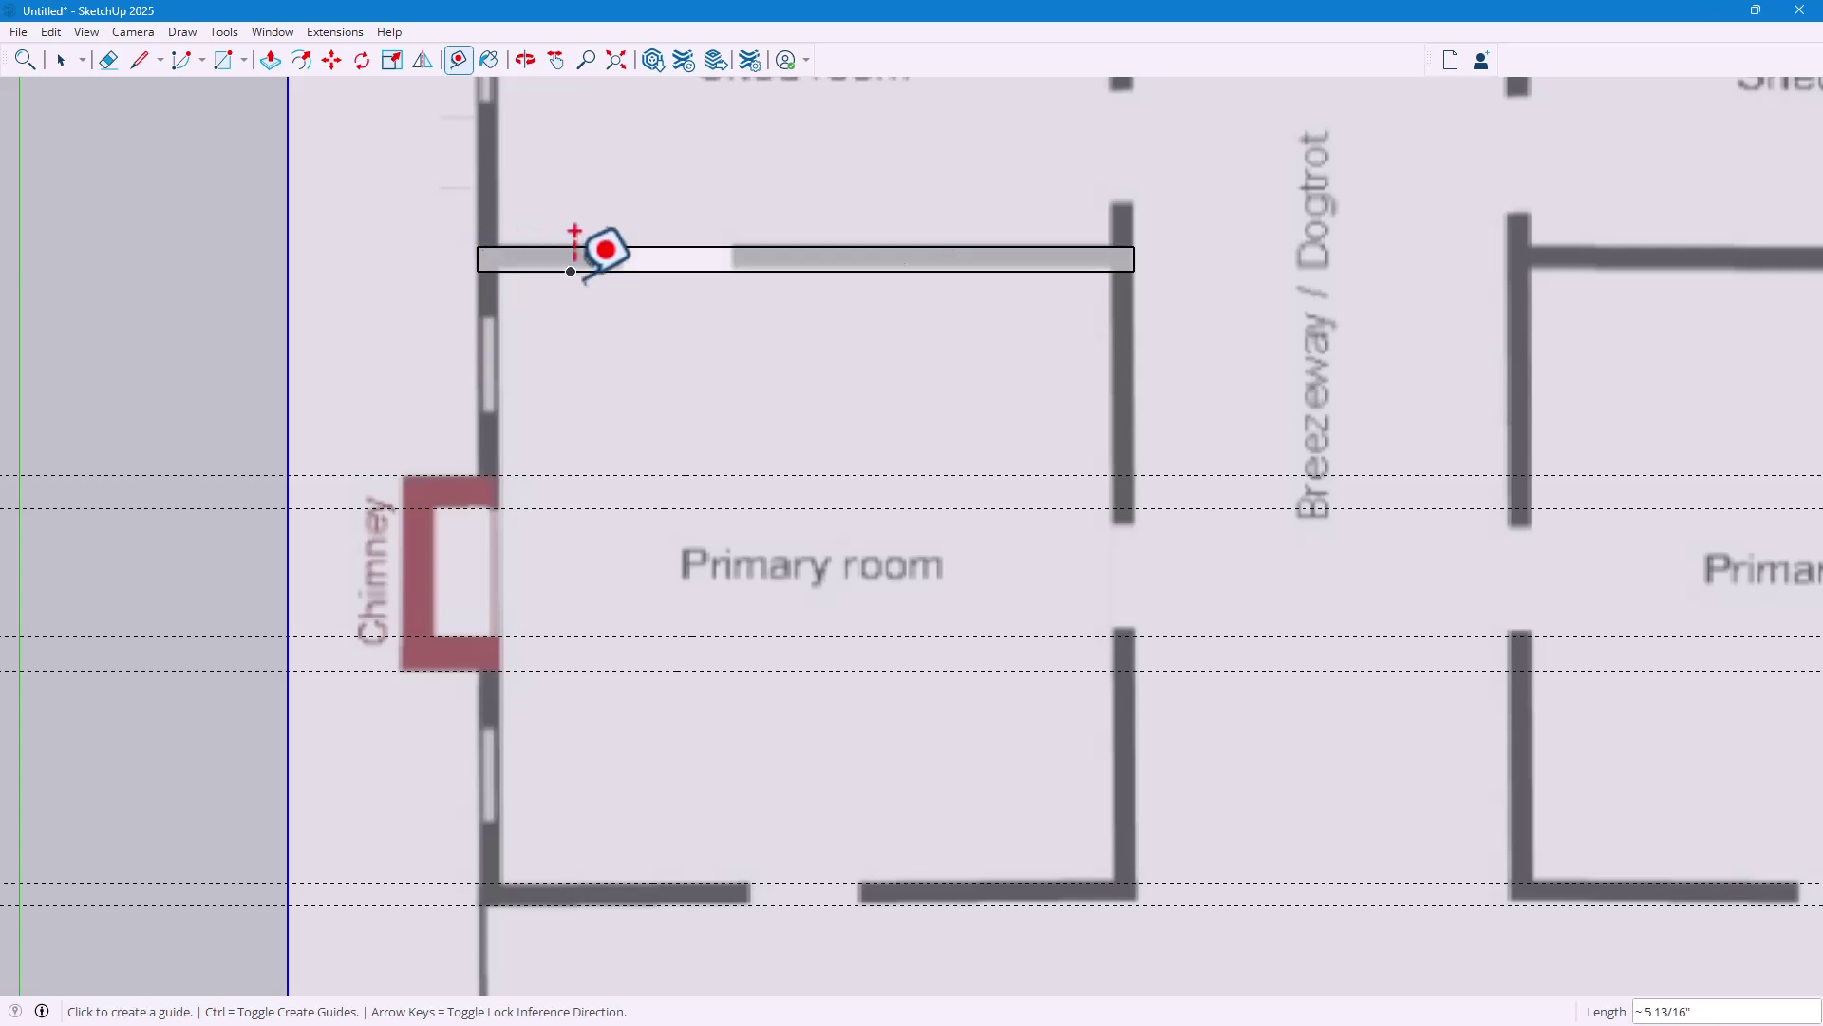
scroll(477, 272, up, 2)
click(478, 272)
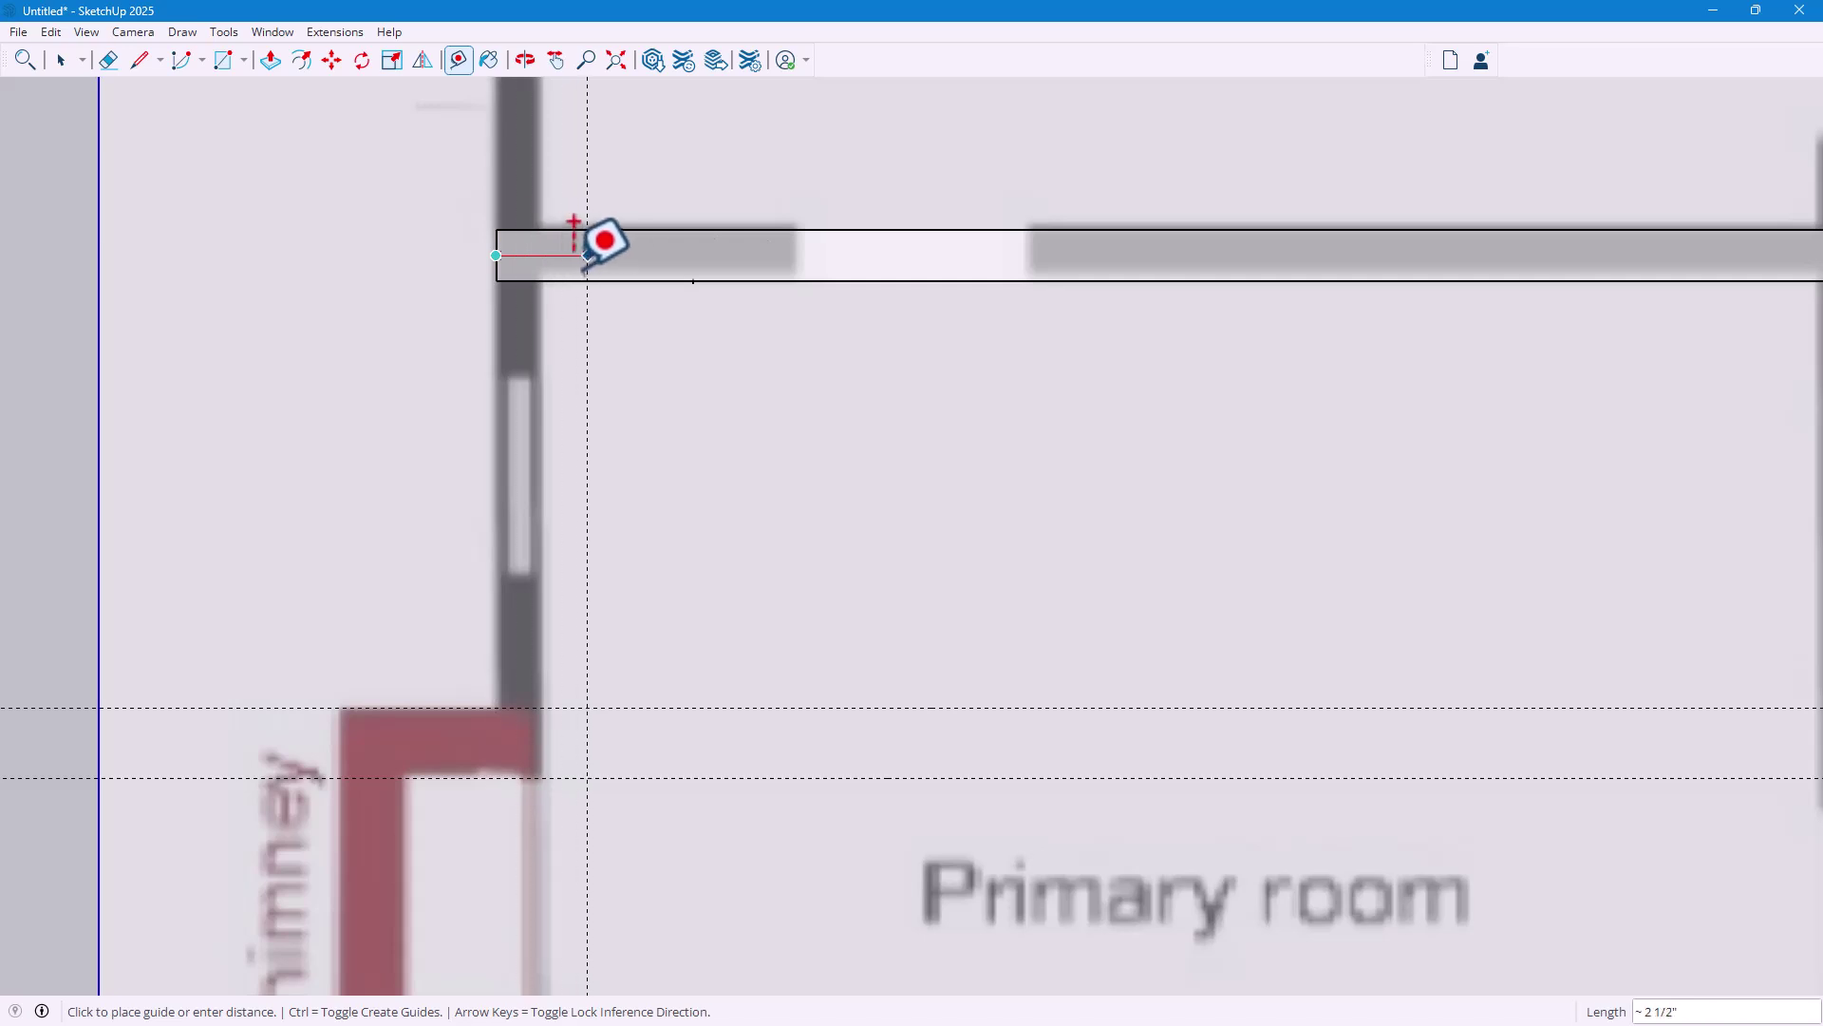
click(543, 222)
click(495, 211)
key(Escape)
scroll(495, 221, down, 3)
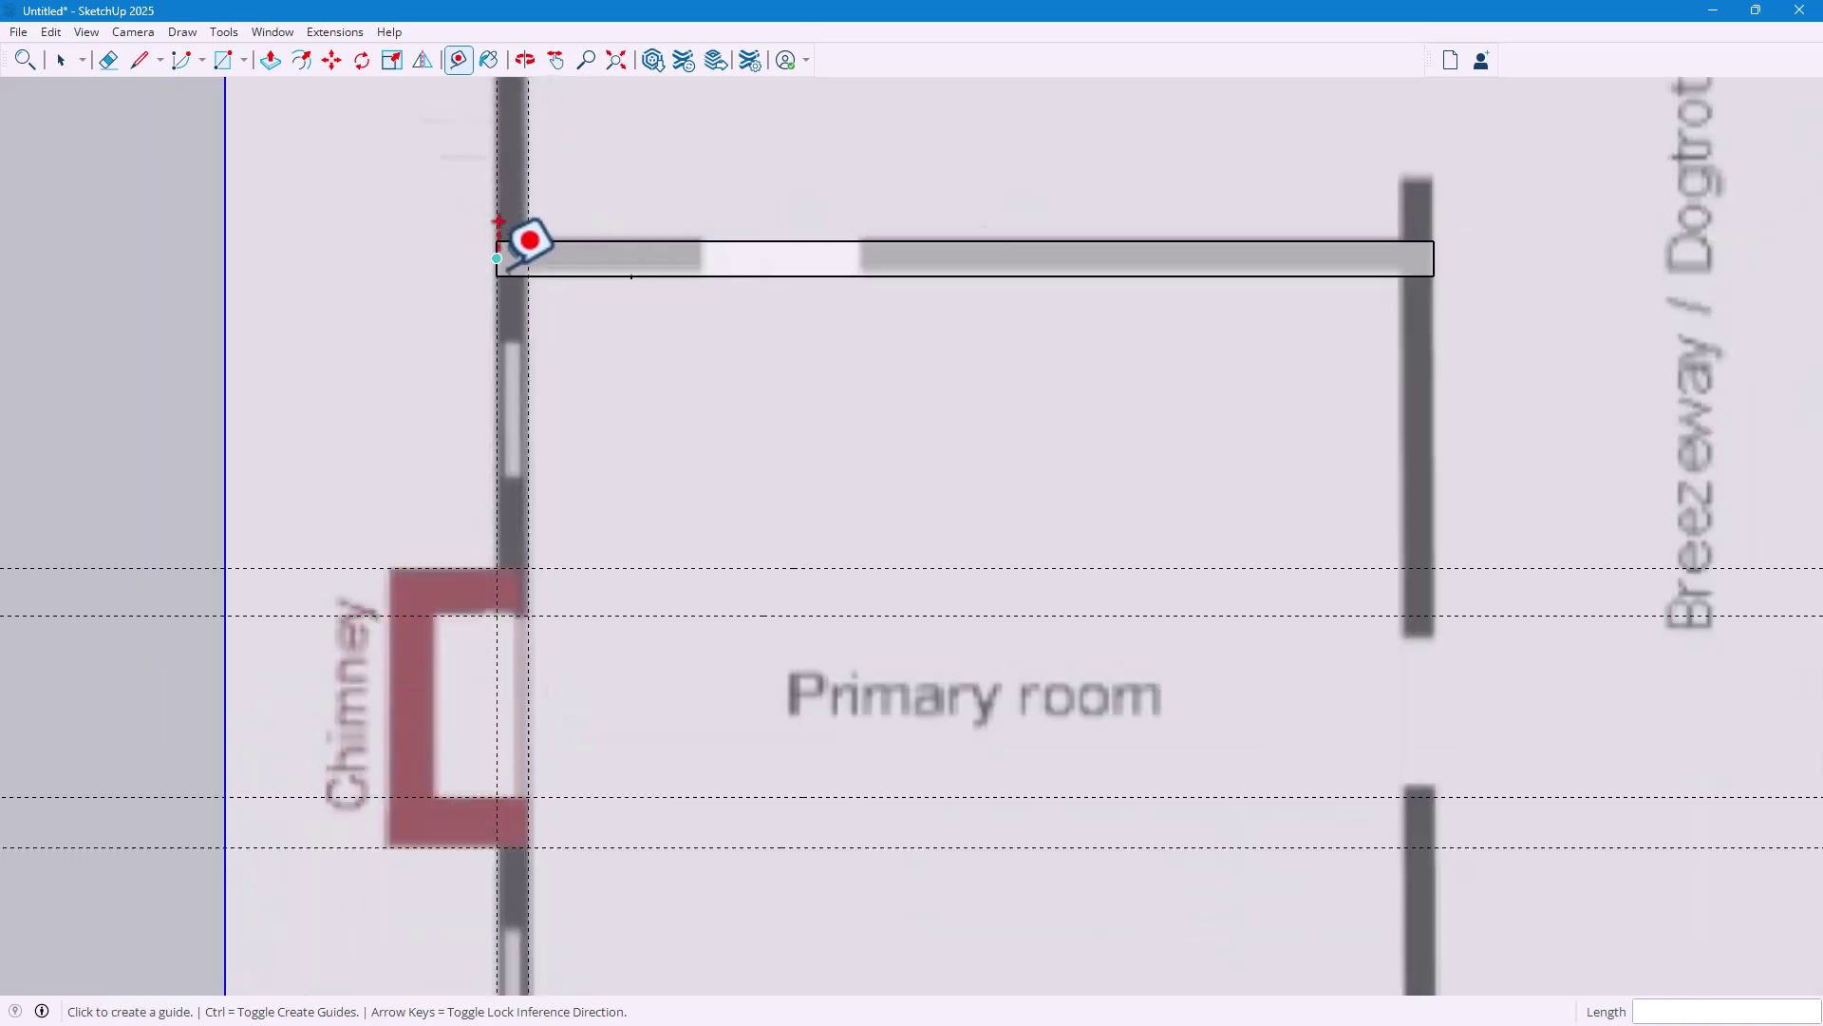
scroll(494, 222, up, 2)
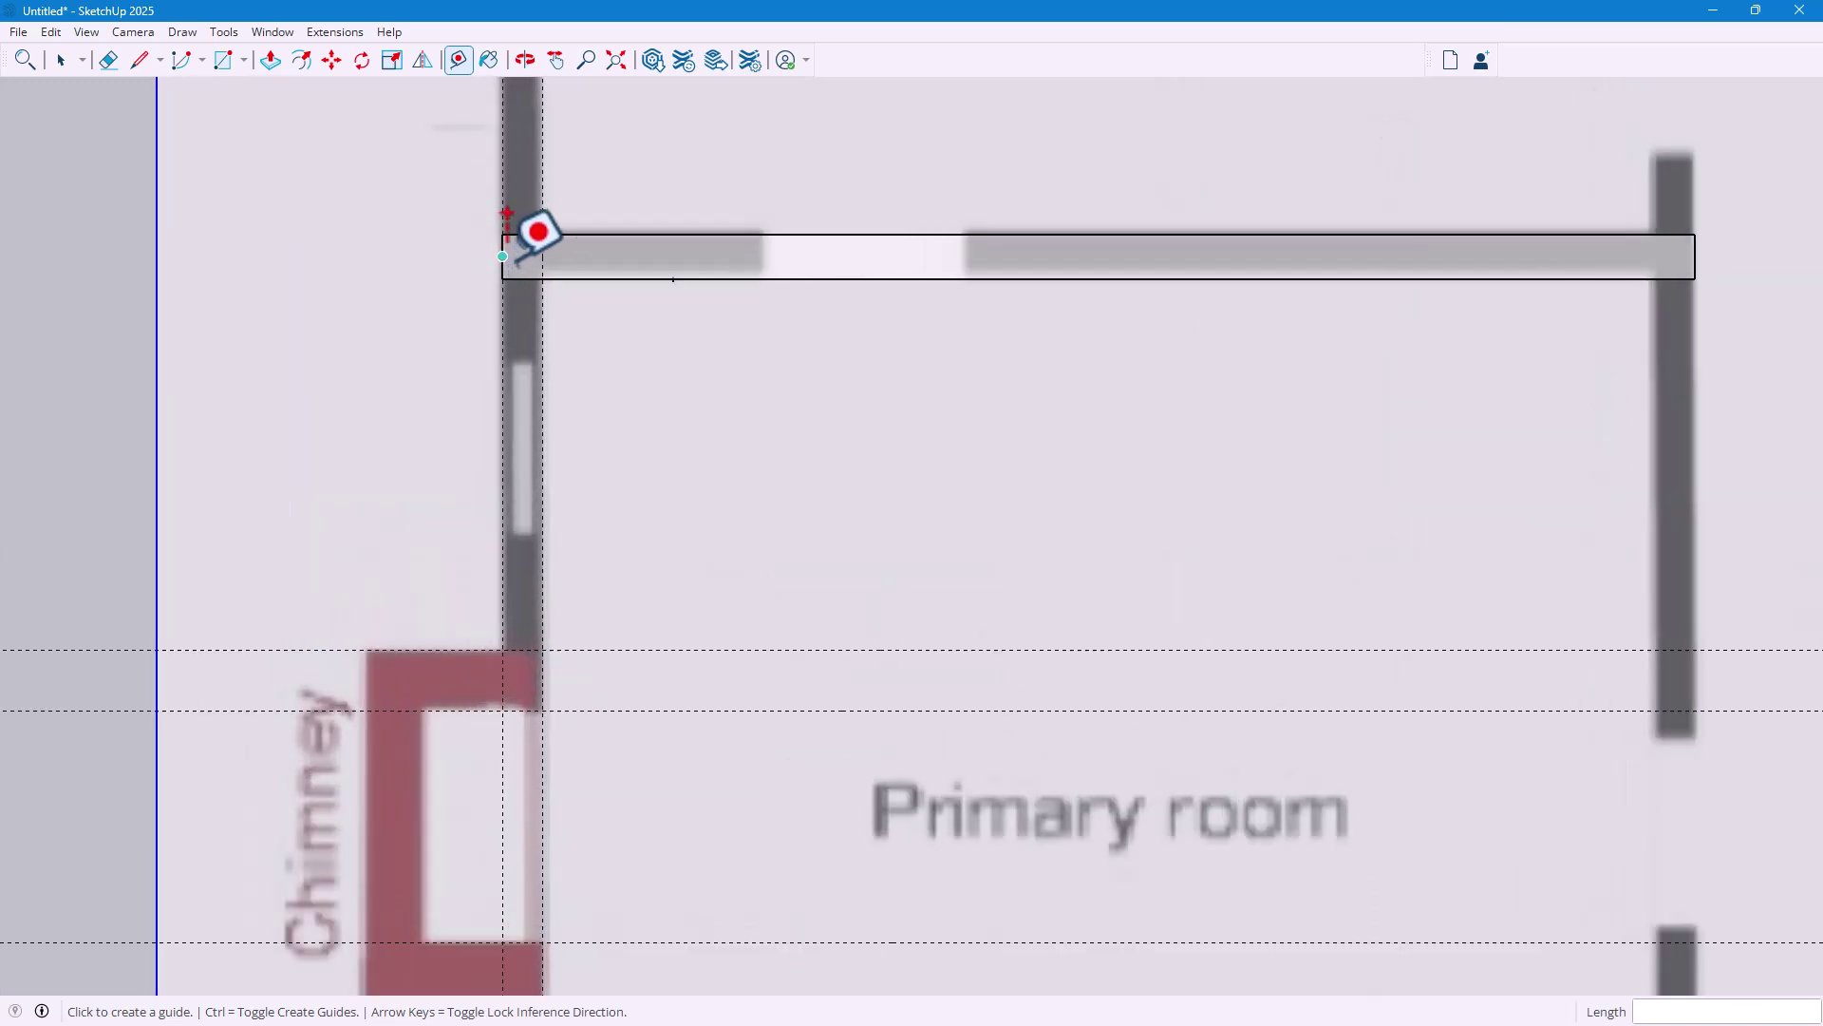
Place guides along both edges of the room's breezeway wall, about 3' 4 3/8" and 3' 3 1/4" from the chimney-side wall's outer edge
click(503, 221)
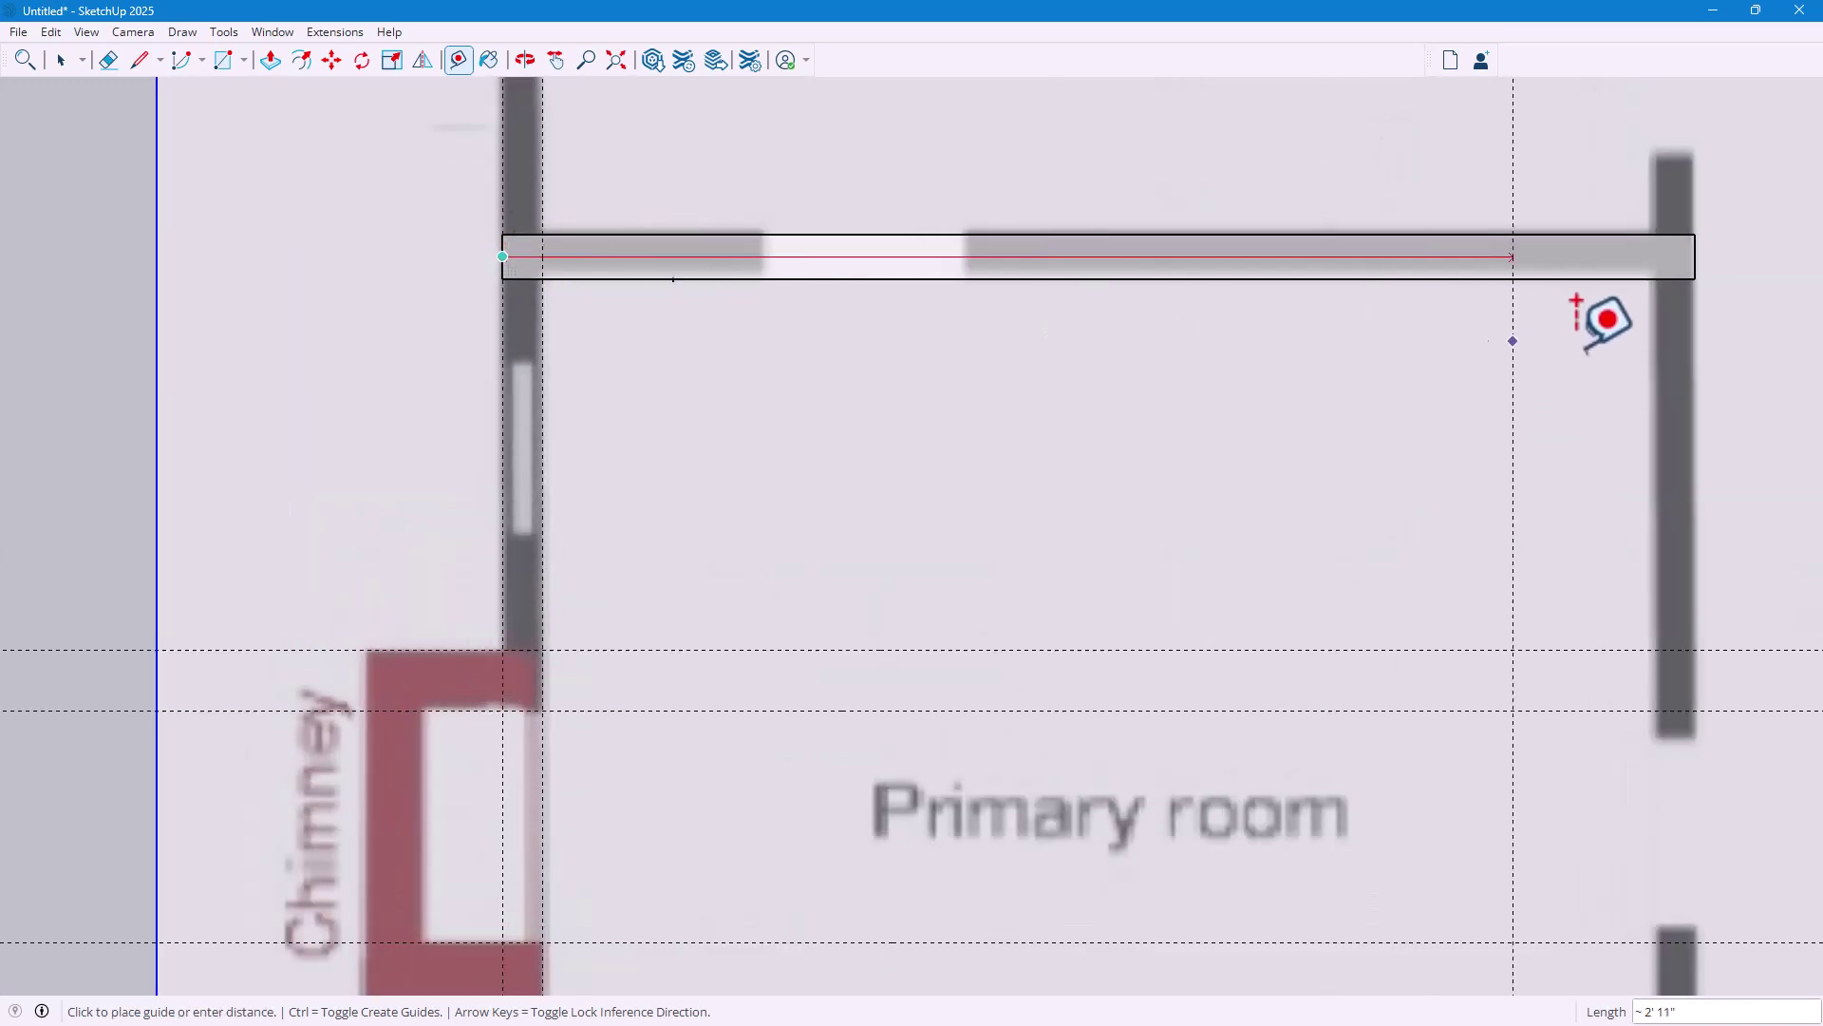
click(1695, 305)
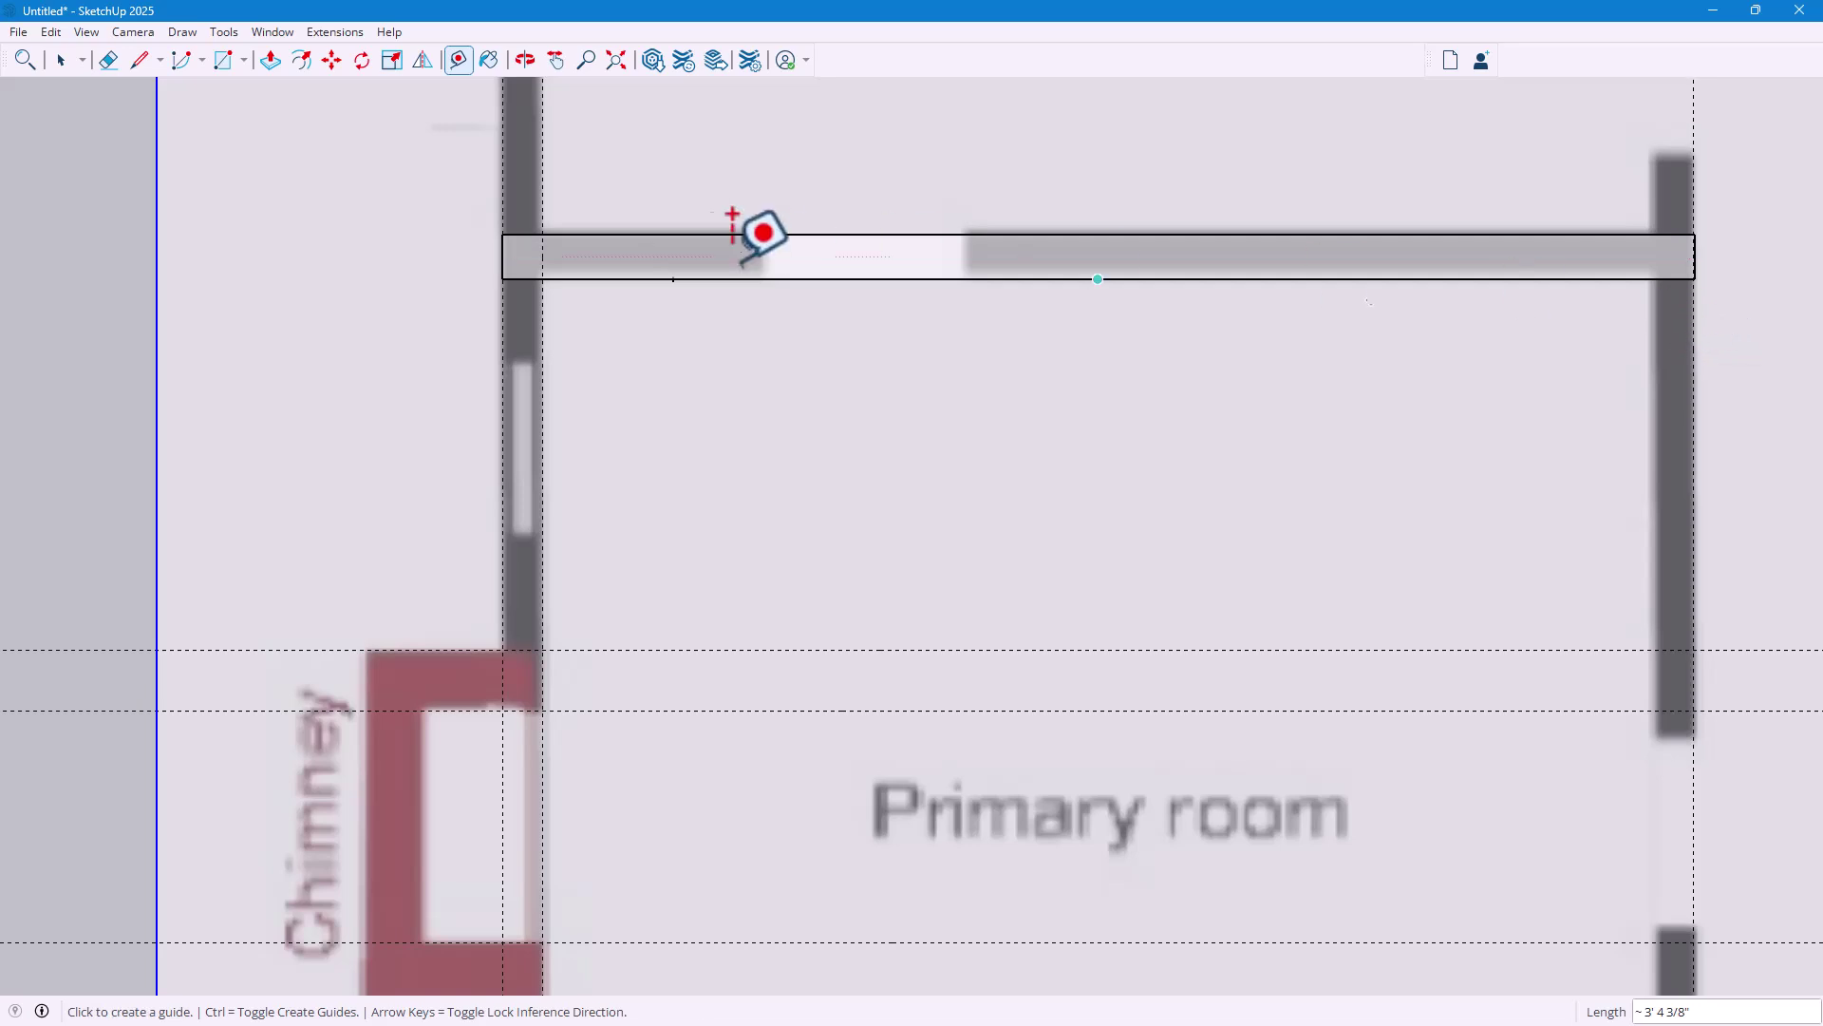
click(502, 219)
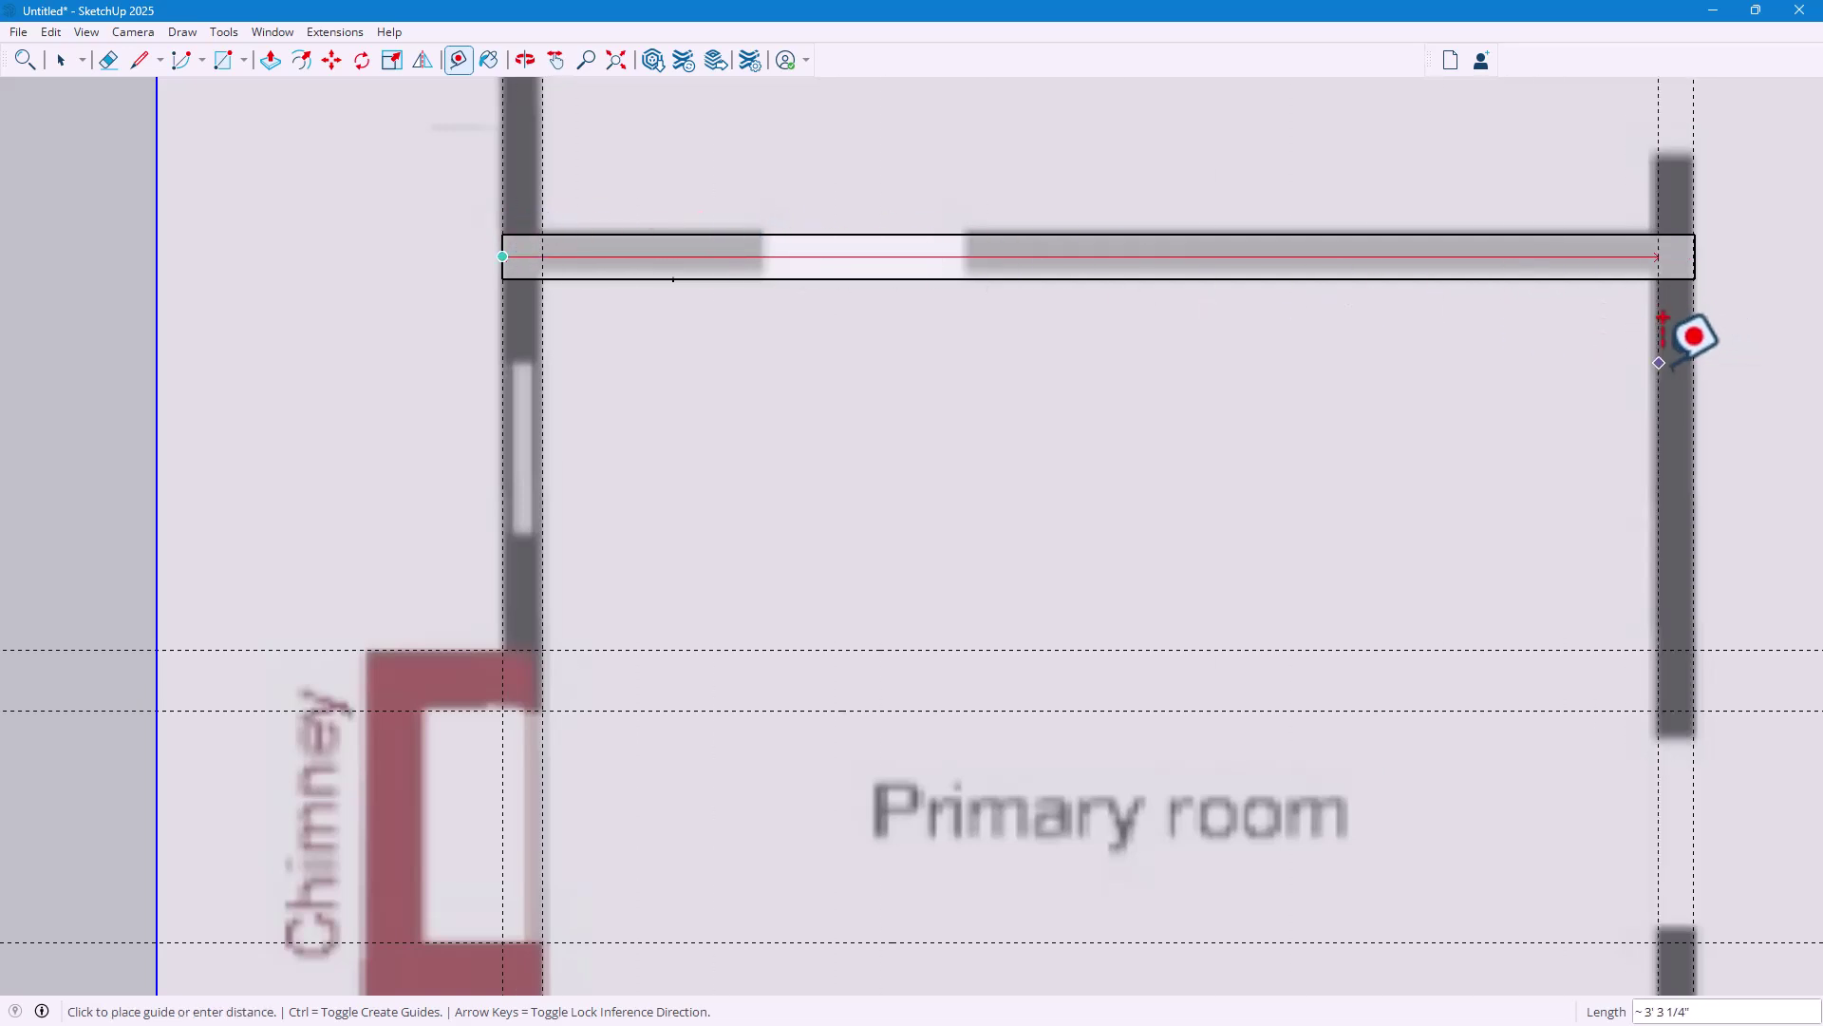
click(1657, 321)
Place guides at both sides of the doorway between shed room and primary room, the farther about 1' 3 11/16" from the exterior edge
click(500, 218)
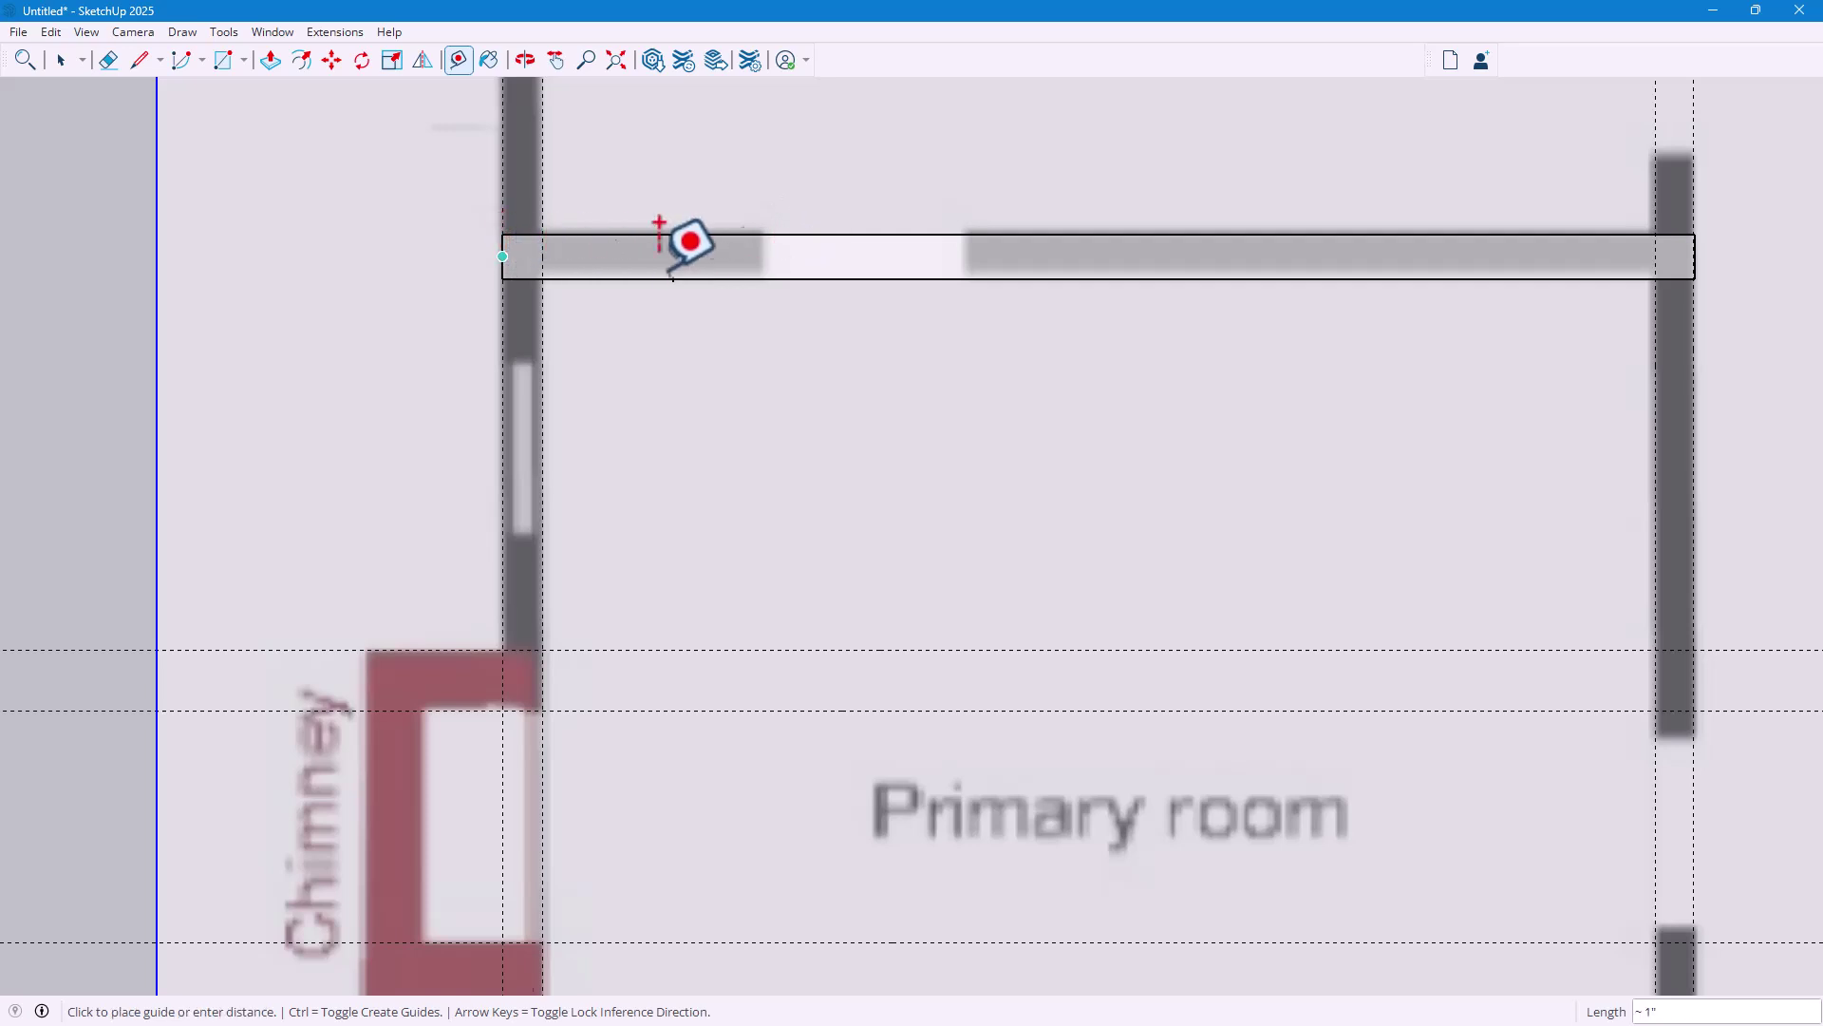
click(768, 243)
click(502, 255)
click(966, 254)
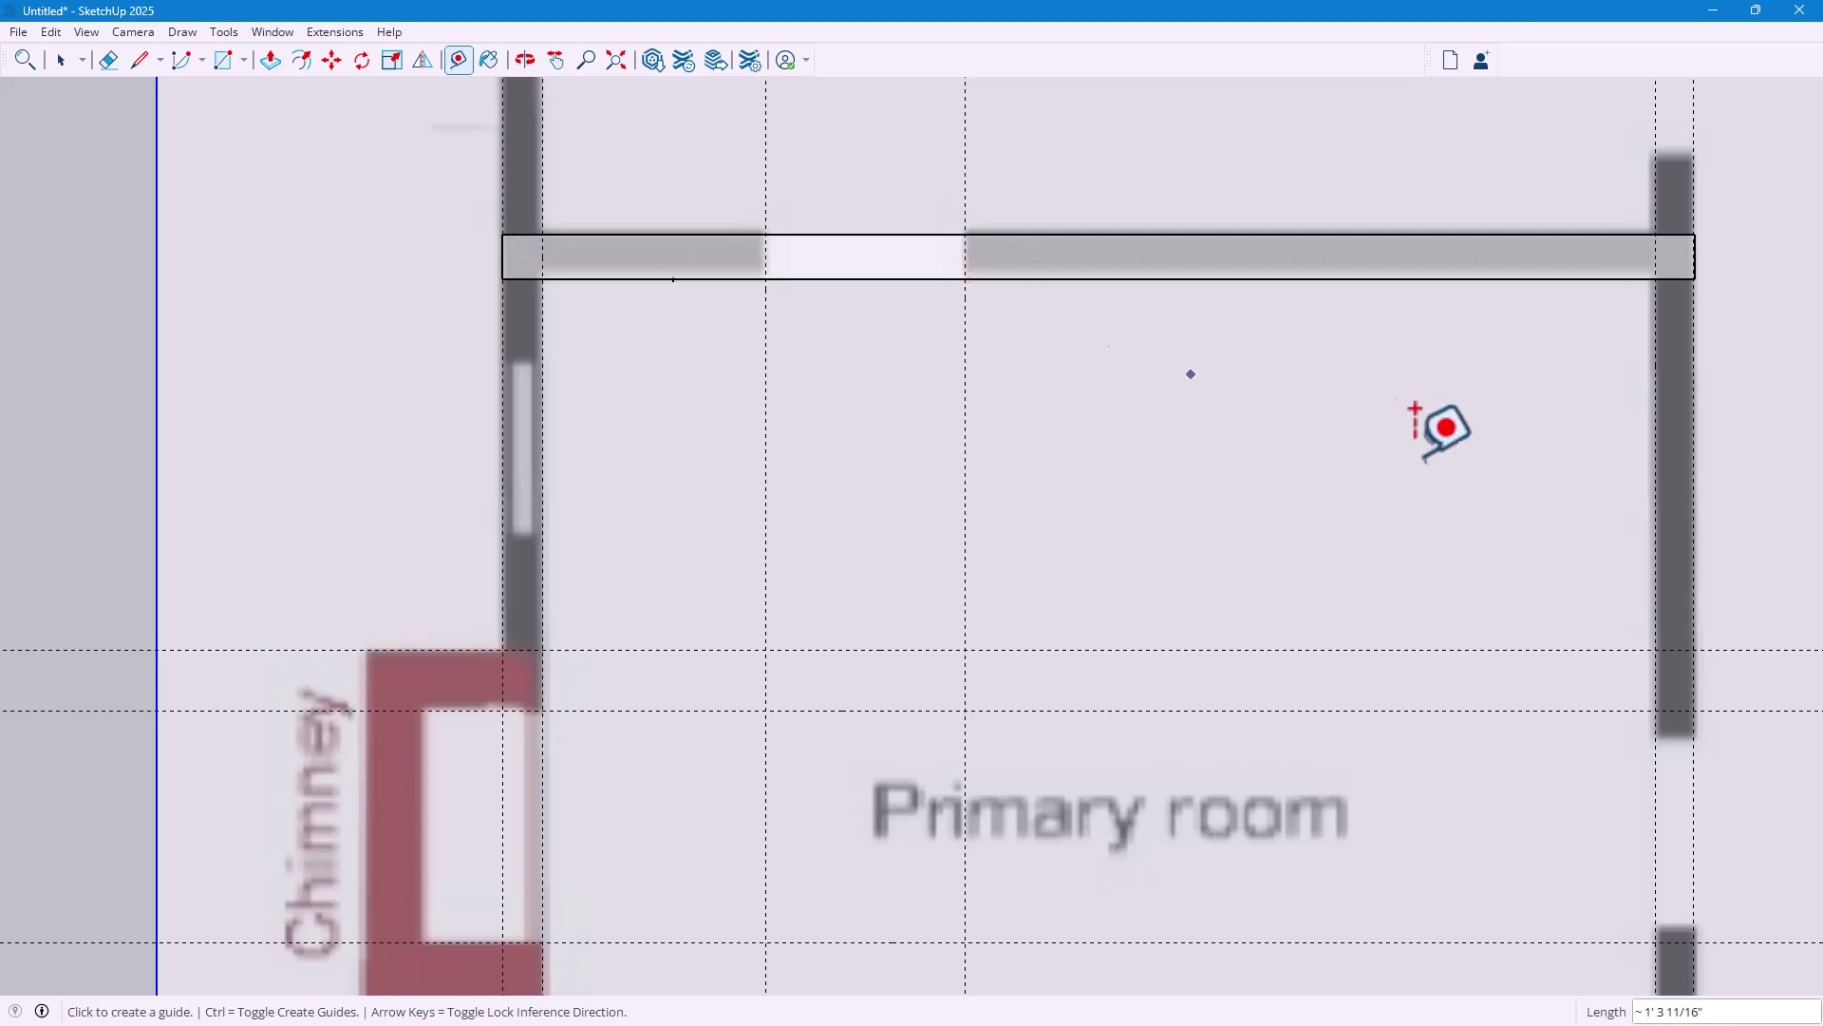
Place two horizontal guides at the ends of the doorway opening between the left primary room and the breezeway
scroll(1465, 468, down, 3)
scroll(1714, 681, up, 2)
scroll(1671, 680, up, 1)
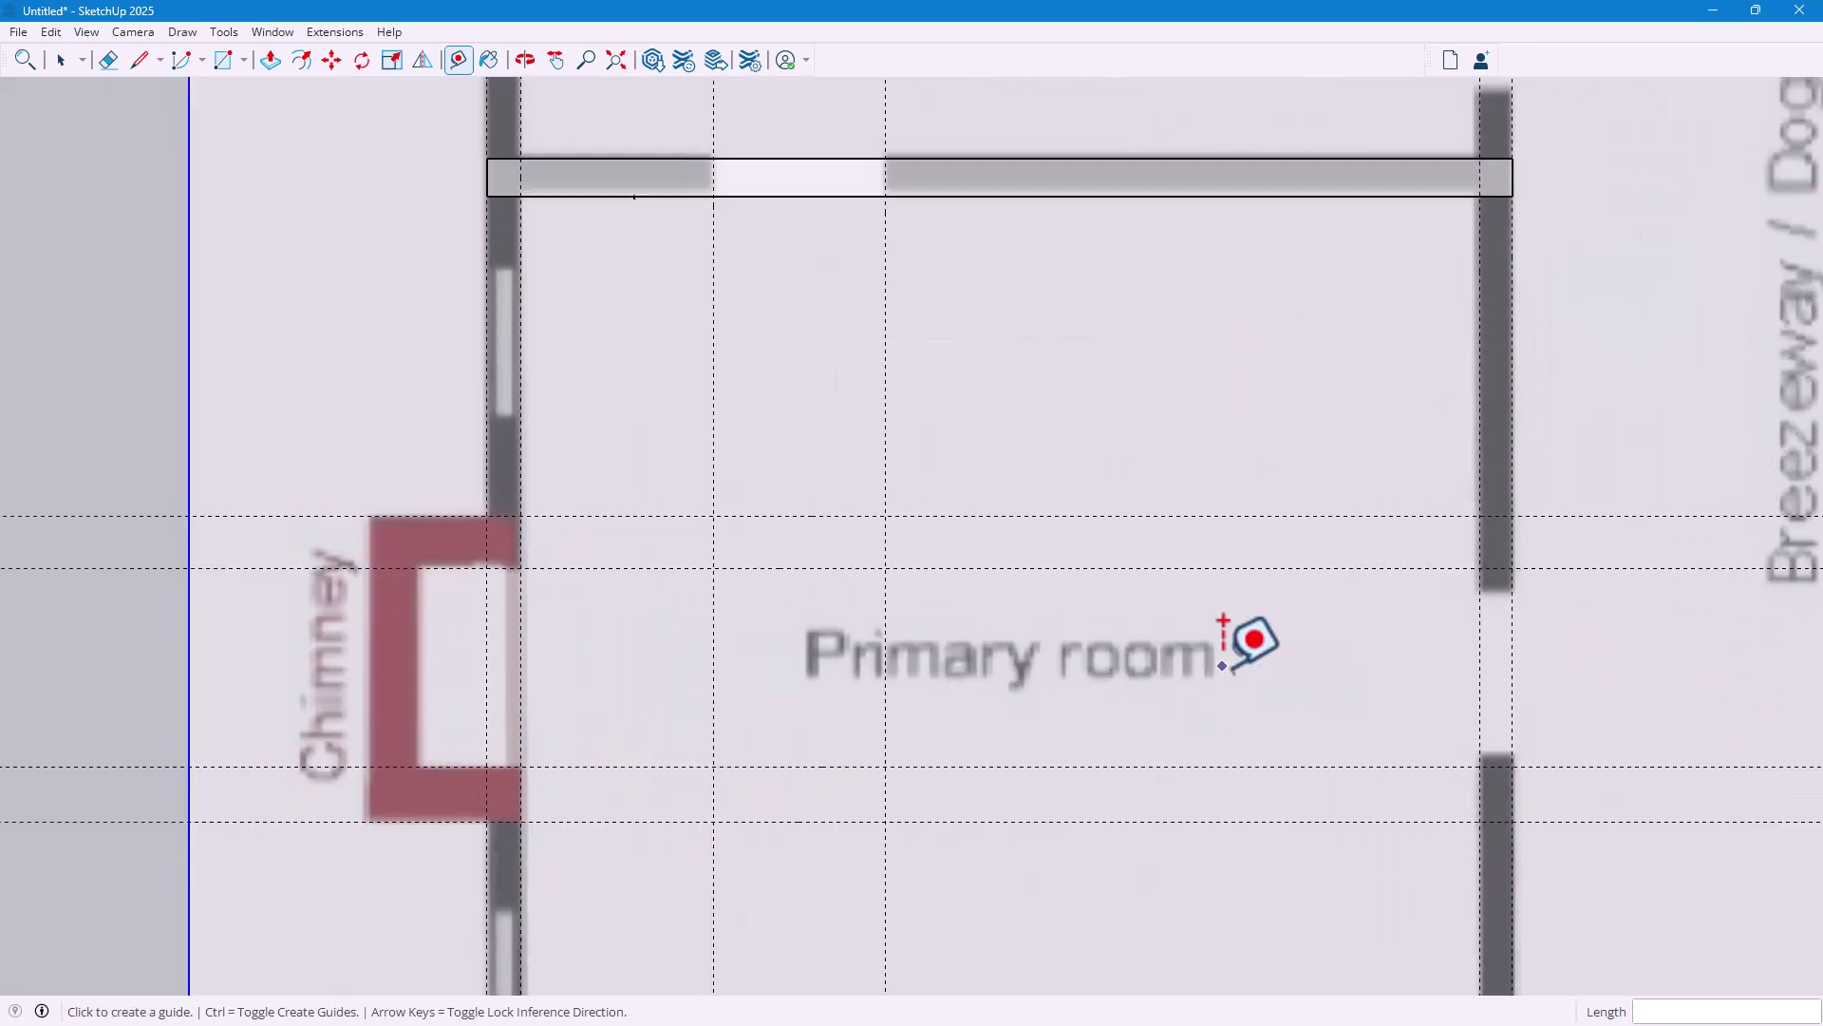
click(1100, 567)
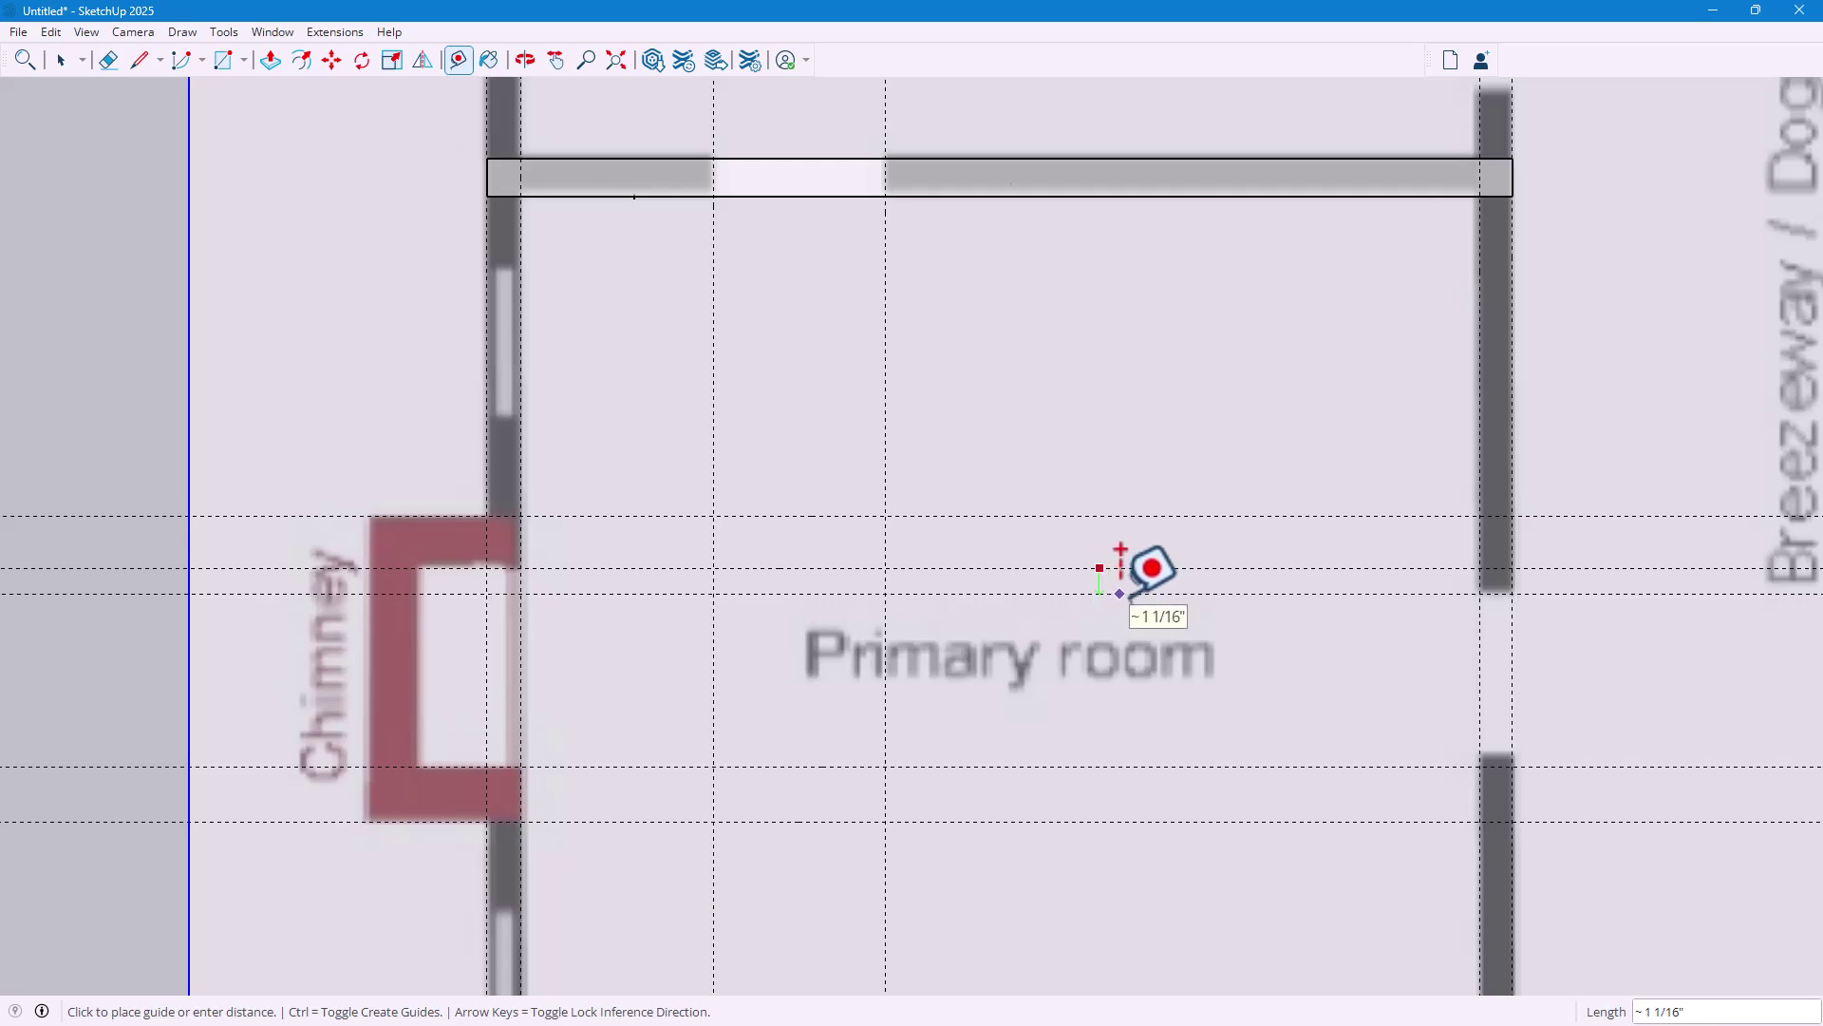
click(1121, 594)
click(1113, 590)
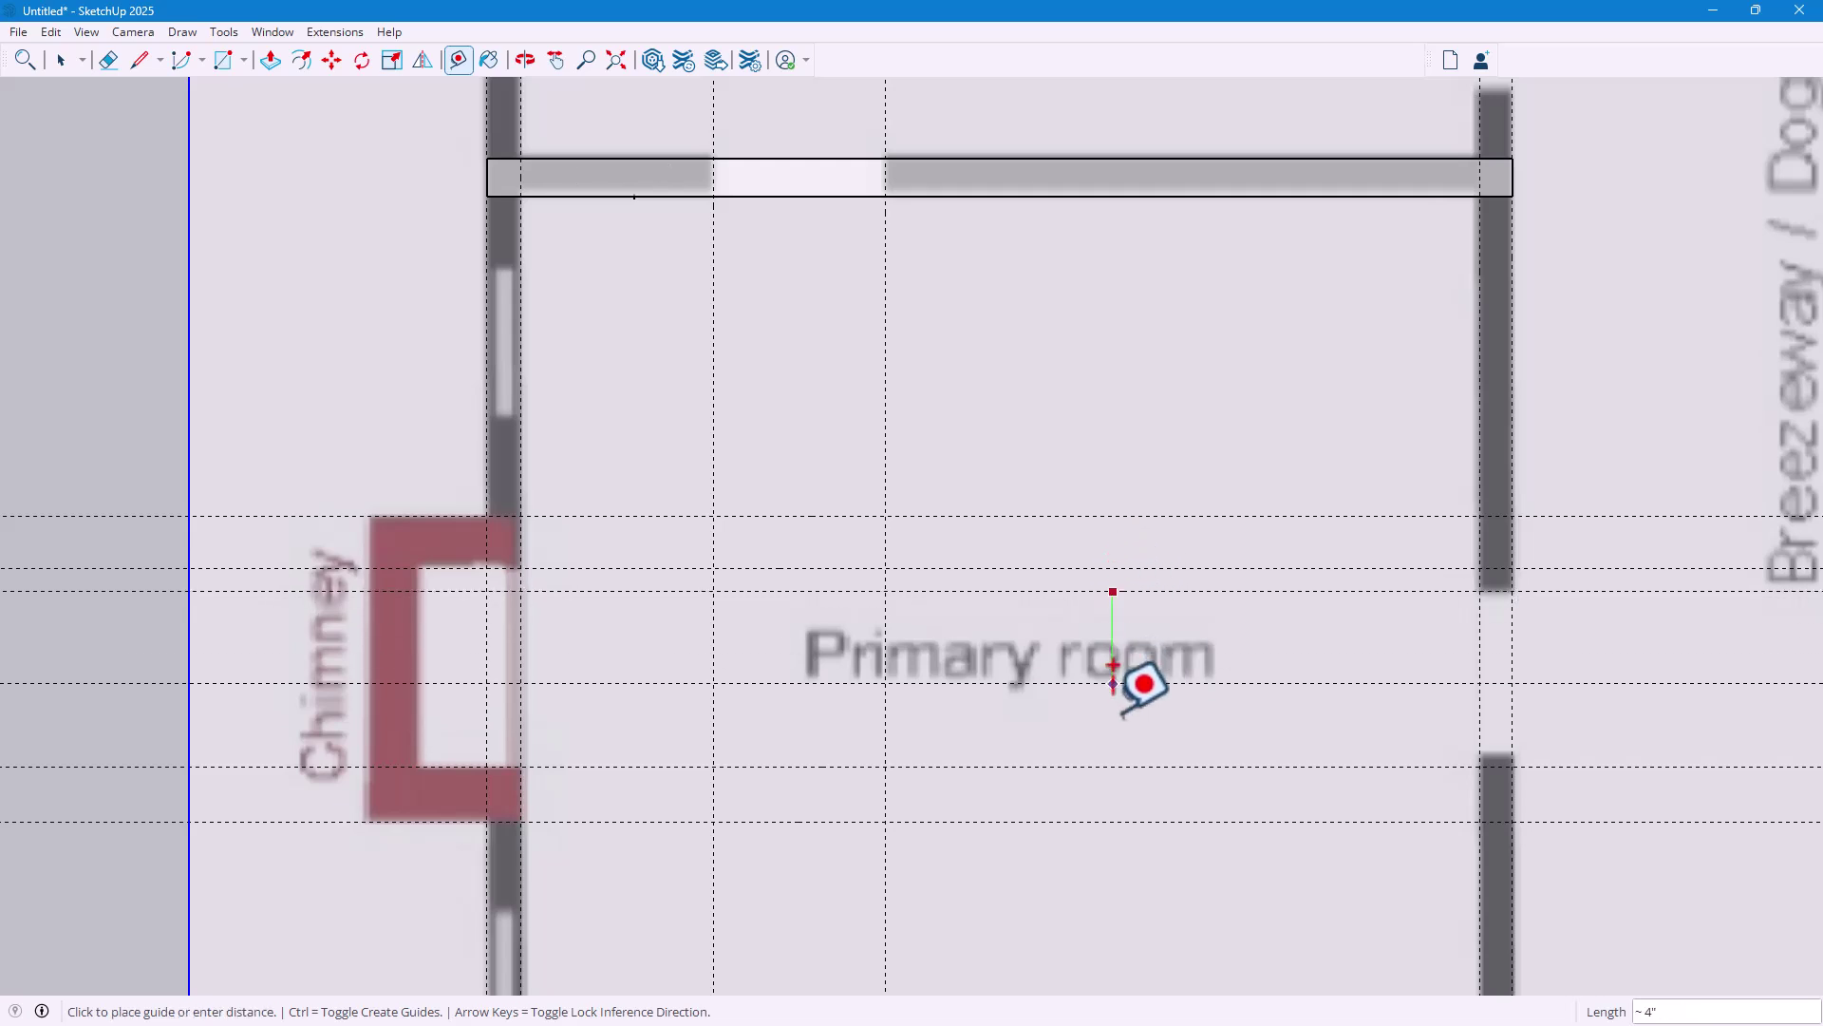
click(1127, 755)
Place two vertical guides at the sides of the doorway opening in the primary room's lower wall, about 6 13/16" apart
scroll(1125, 755, down, 3)
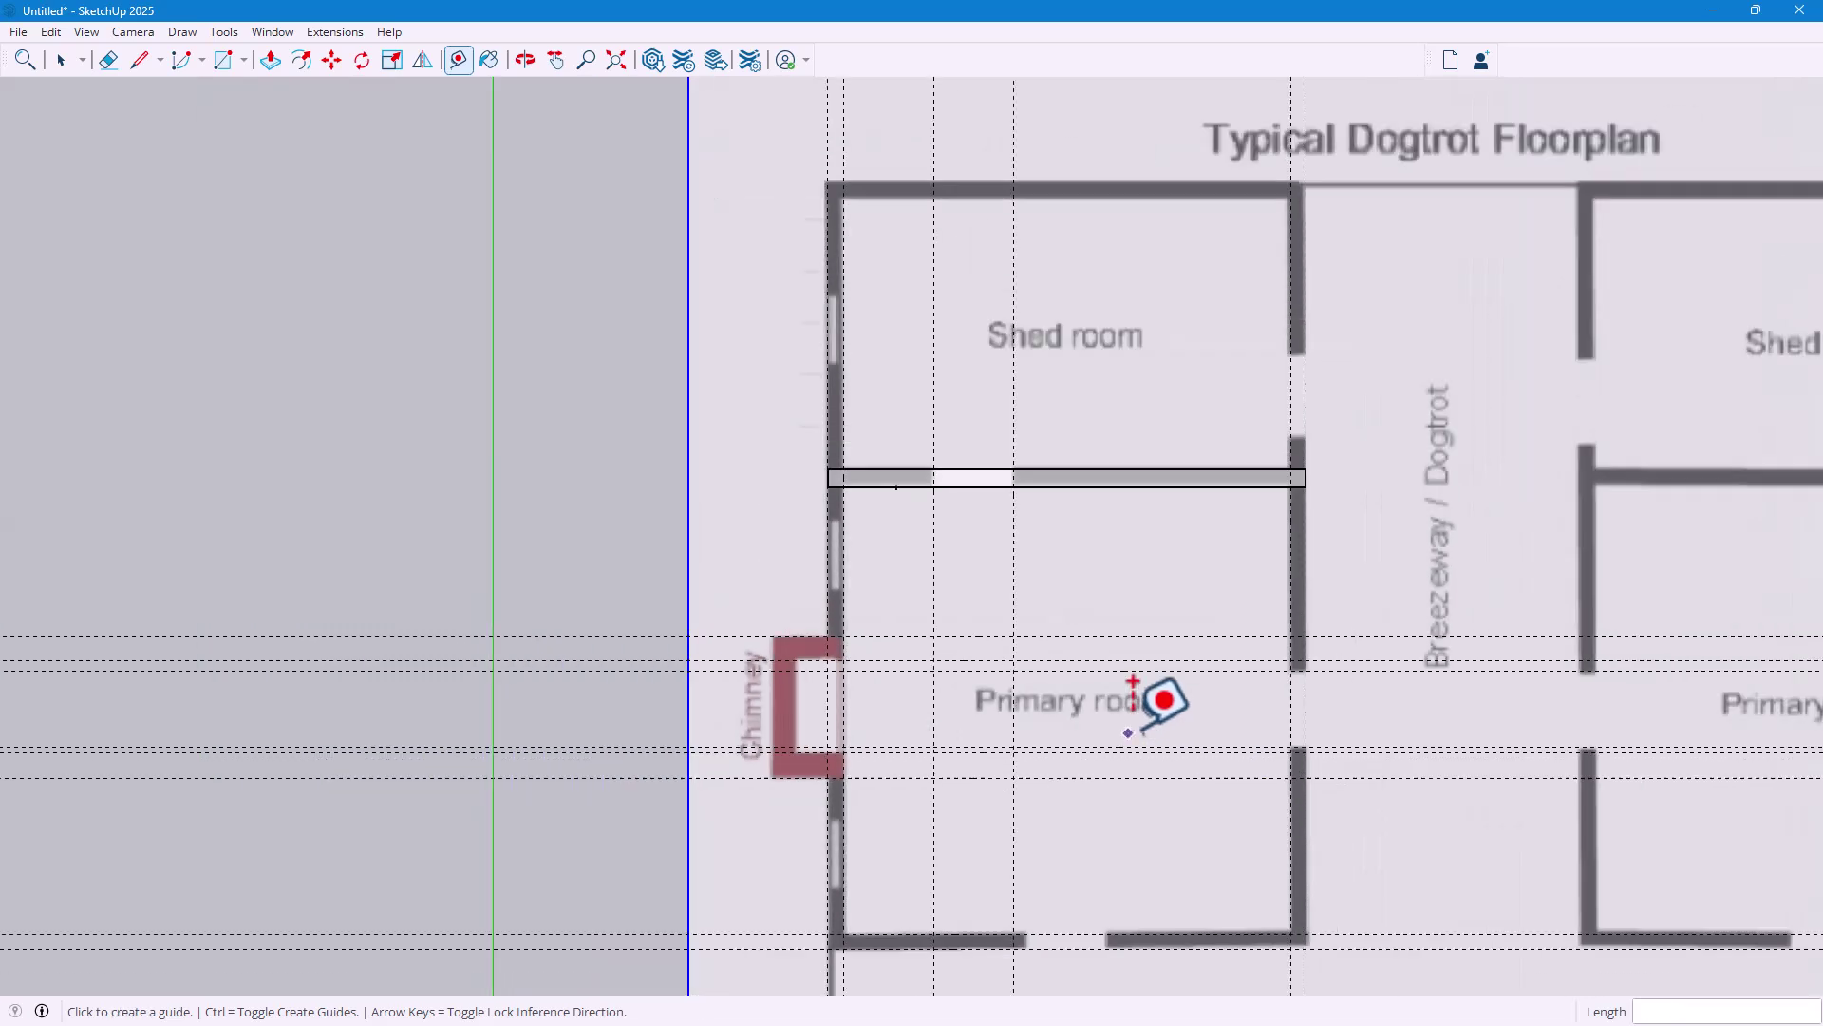
scroll(1225, 863, down, 1)
scroll(1178, 902, up, 1)
scroll(1035, 902, up, 3)
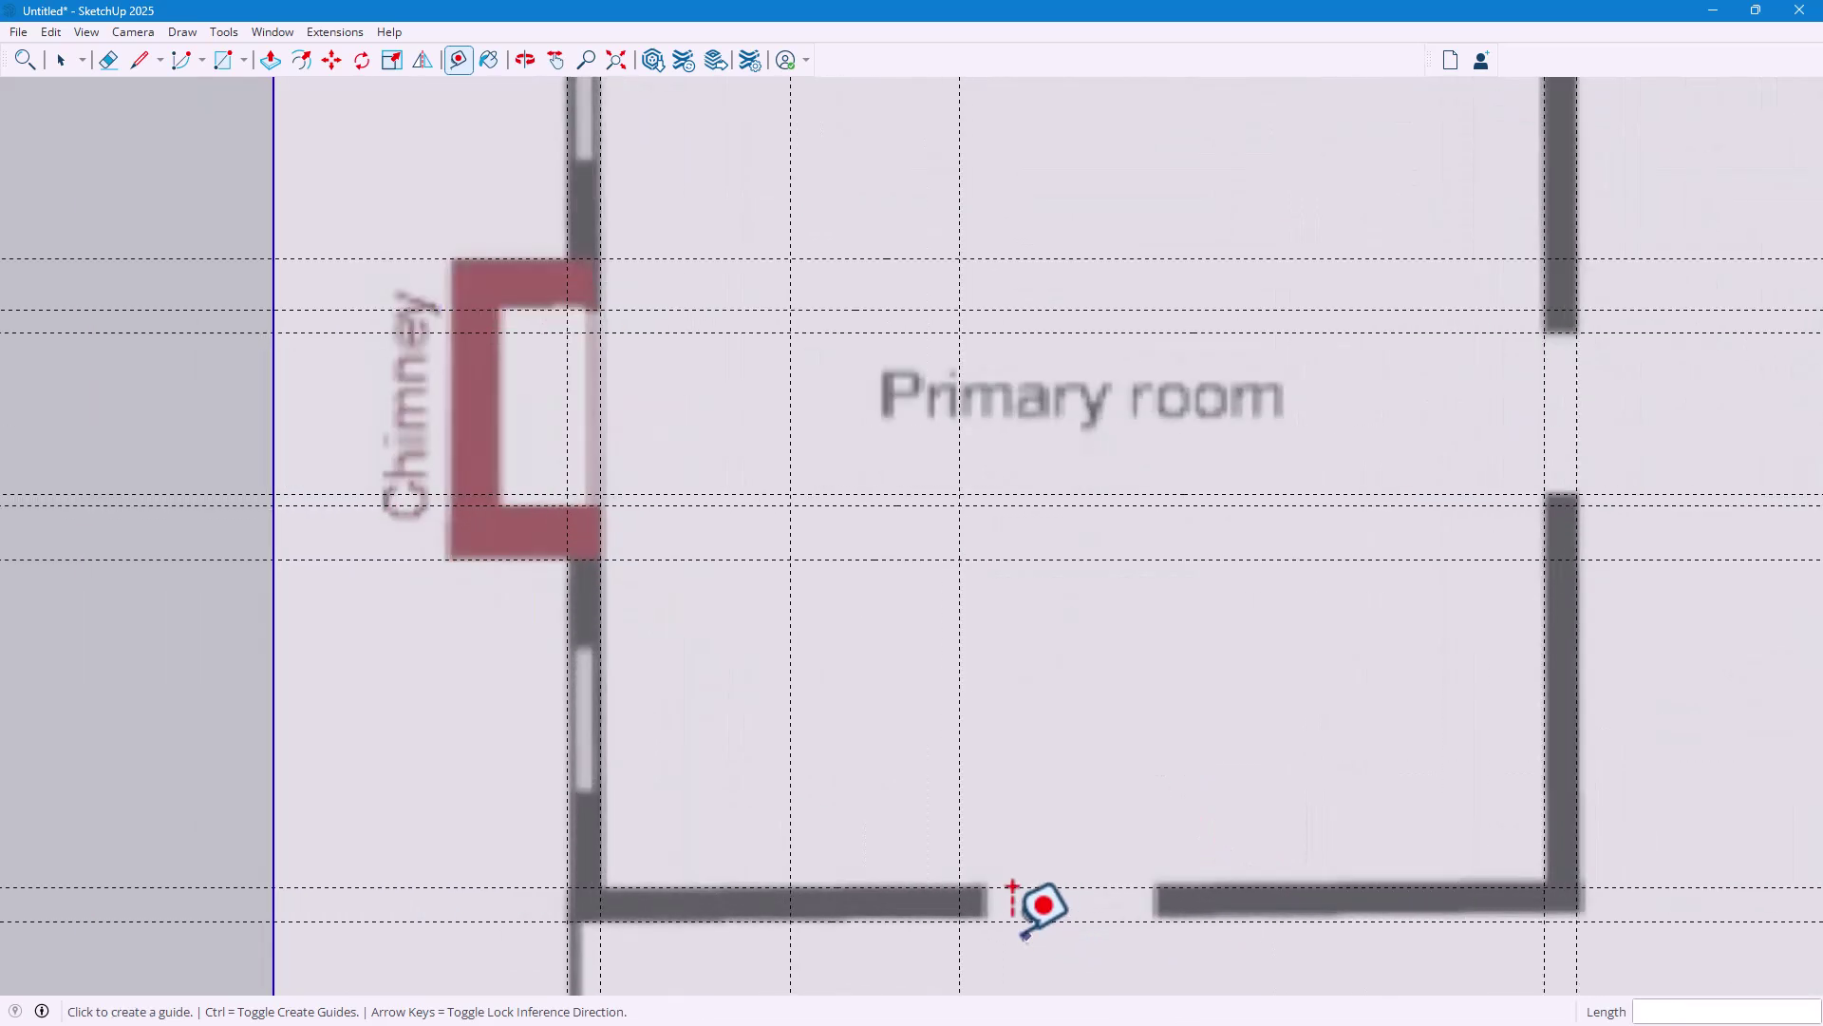
click(959, 833)
click(987, 843)
click(986, 800)
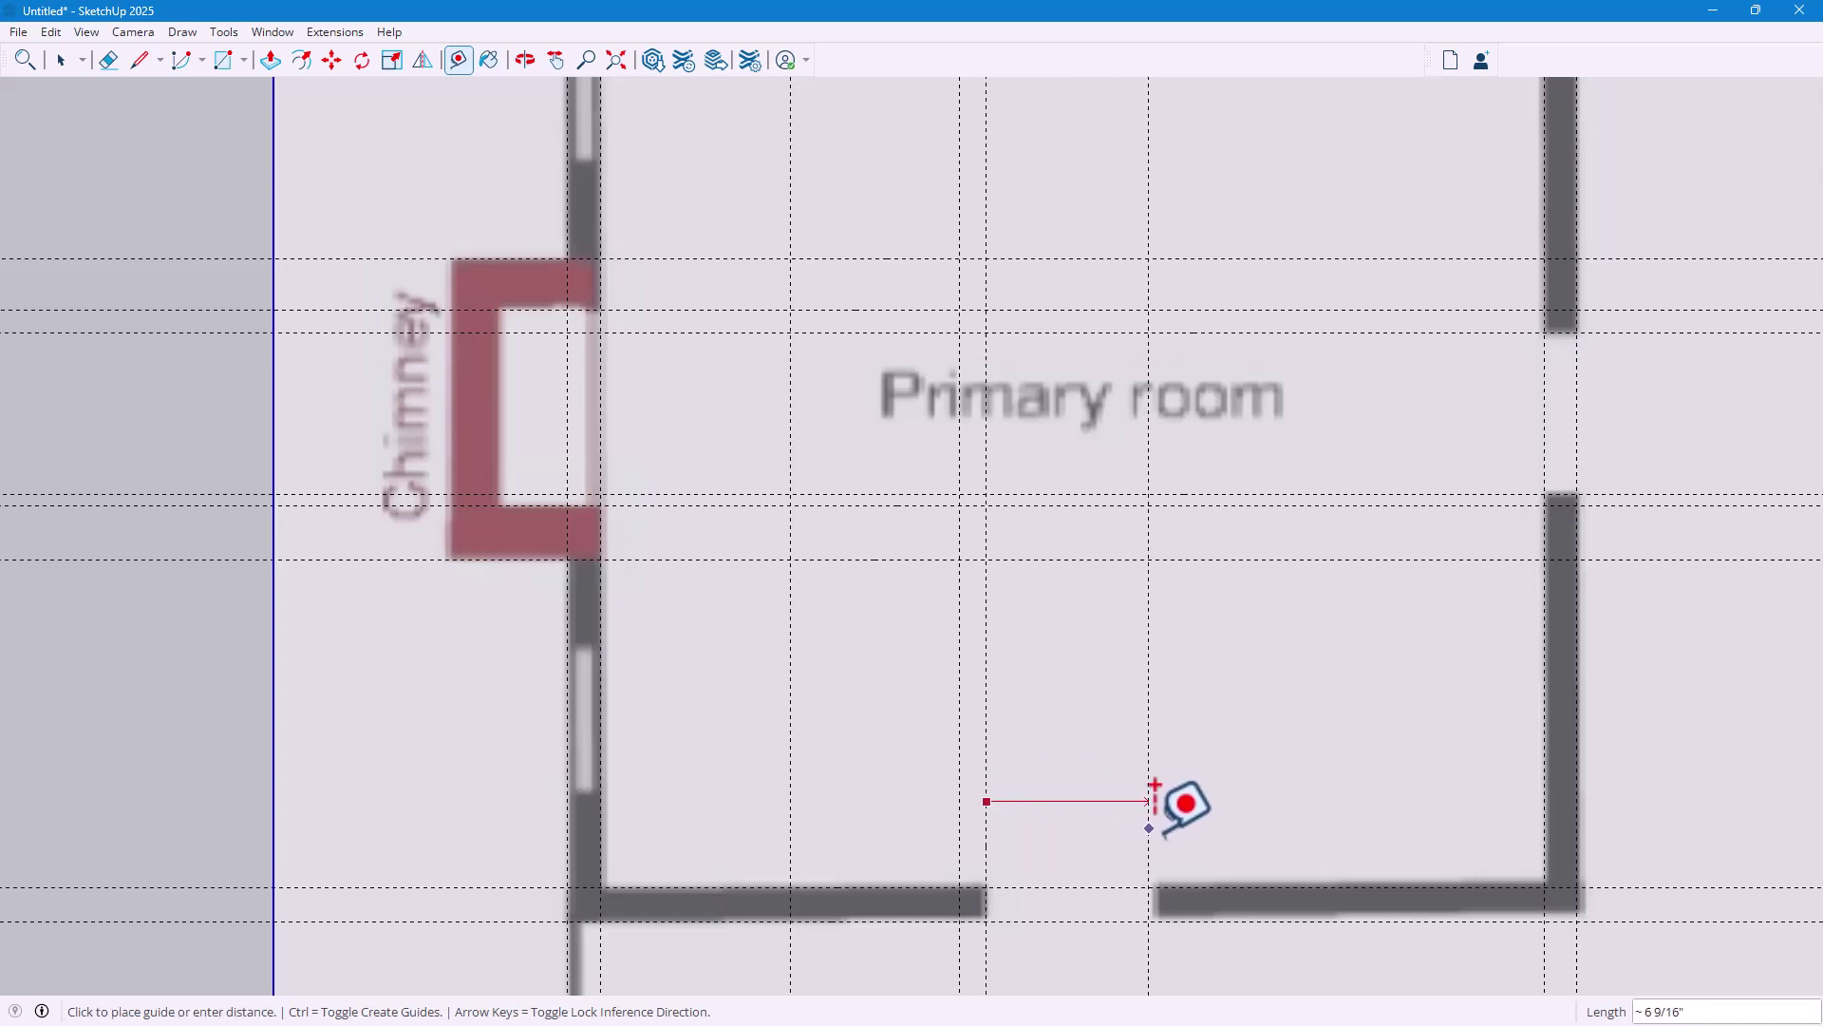
click(1158, 788)
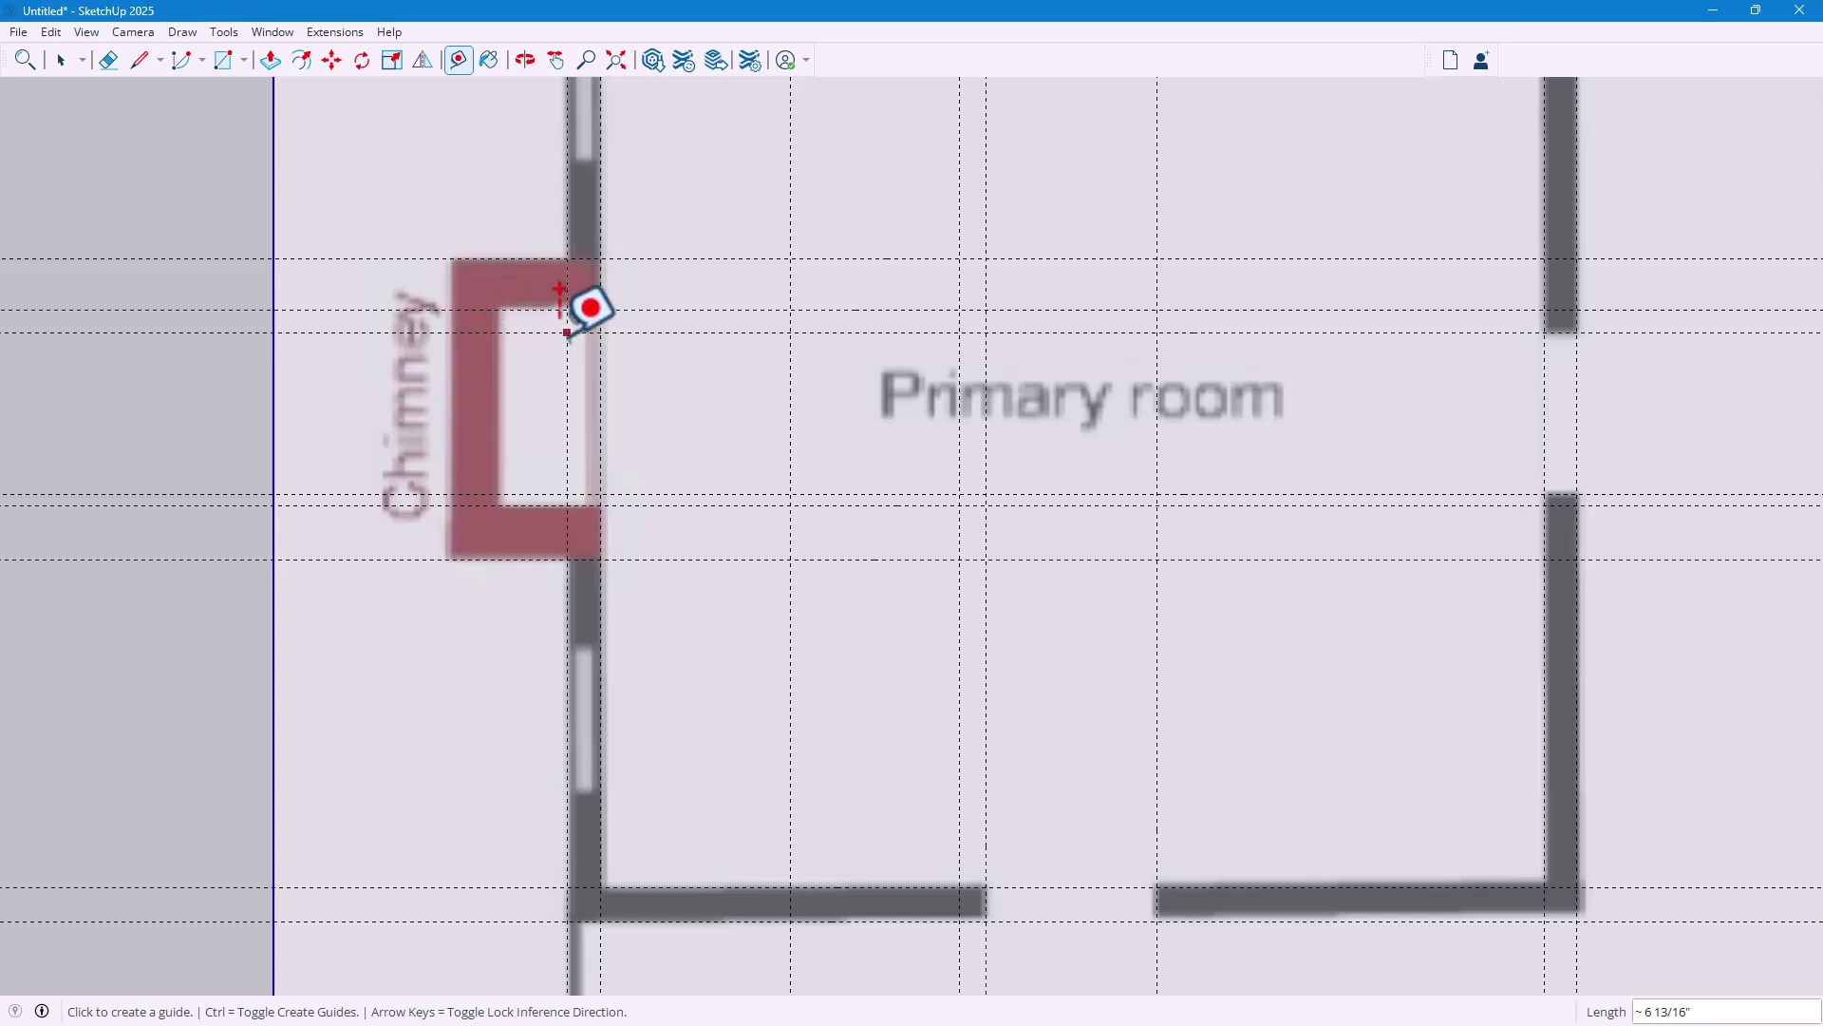
Place guides along the inner and outer edges of the chimney's back, the outer about 4 5/8" from the exterior wall's outer edge
click(566, 377)
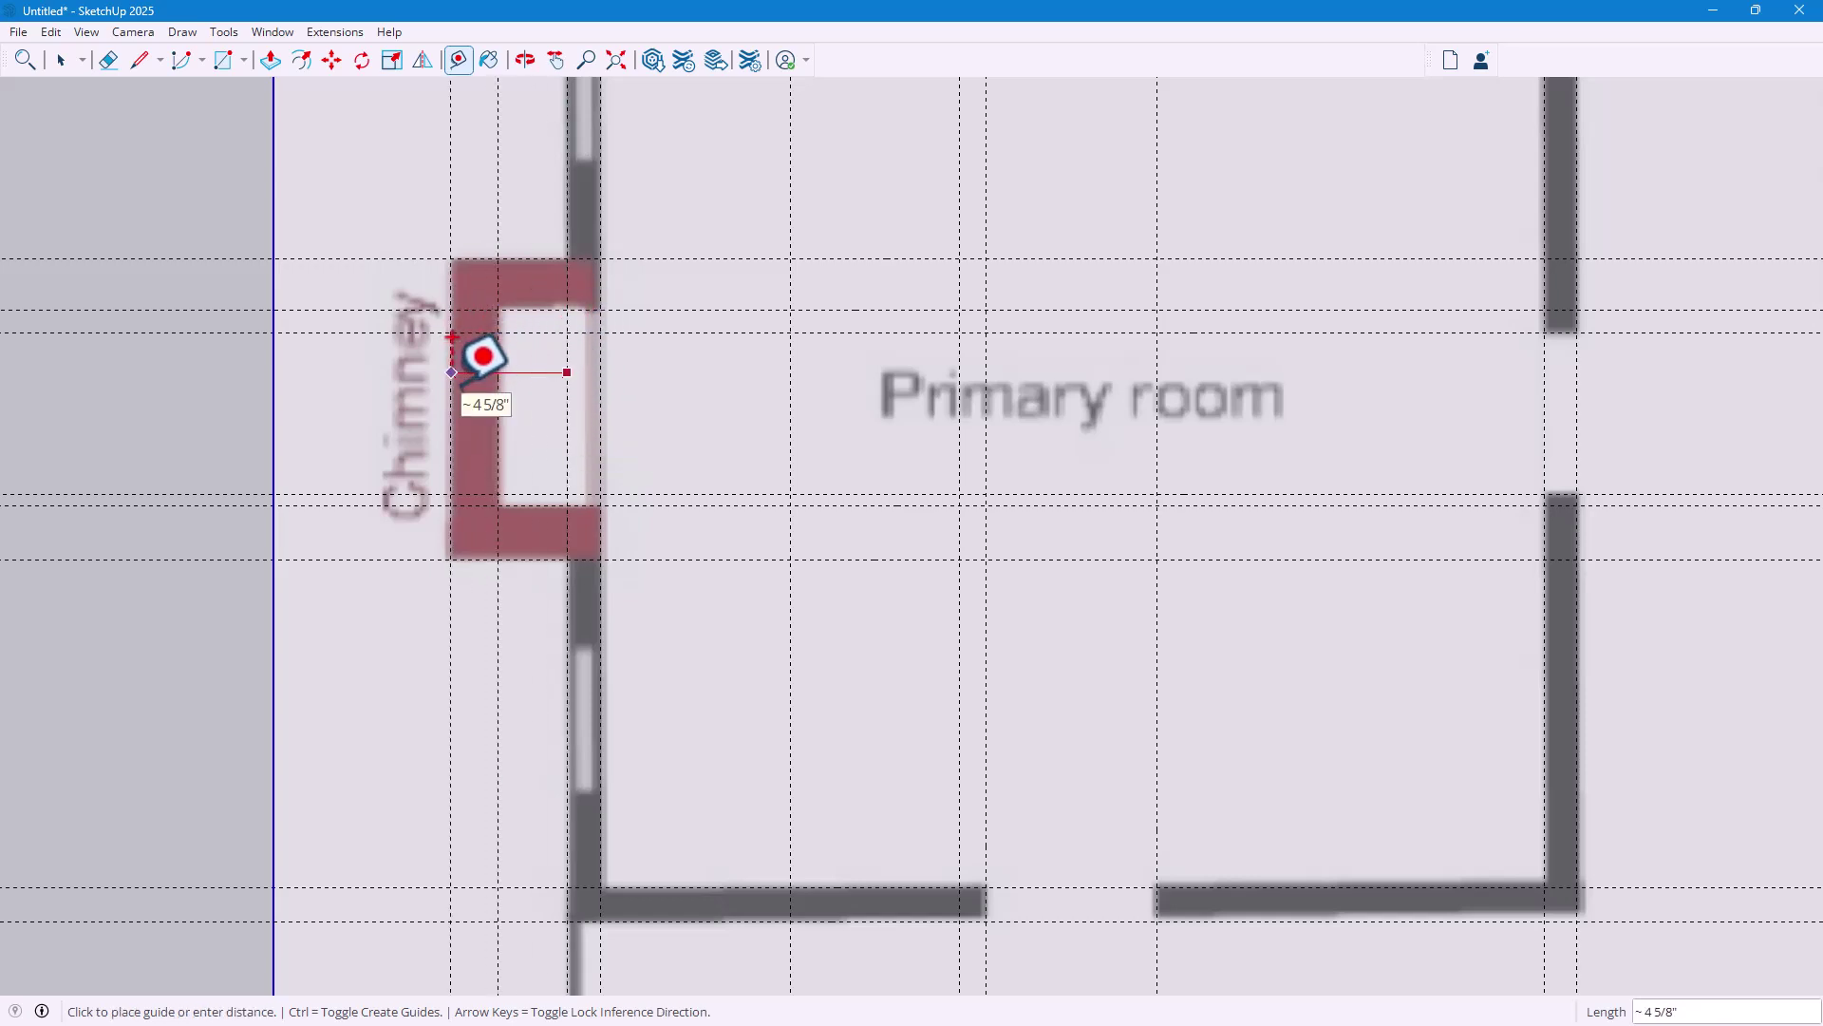
click(452, 372)
scroll(1152, 187, down, 5)
scroll(1343, 139, up, 4)
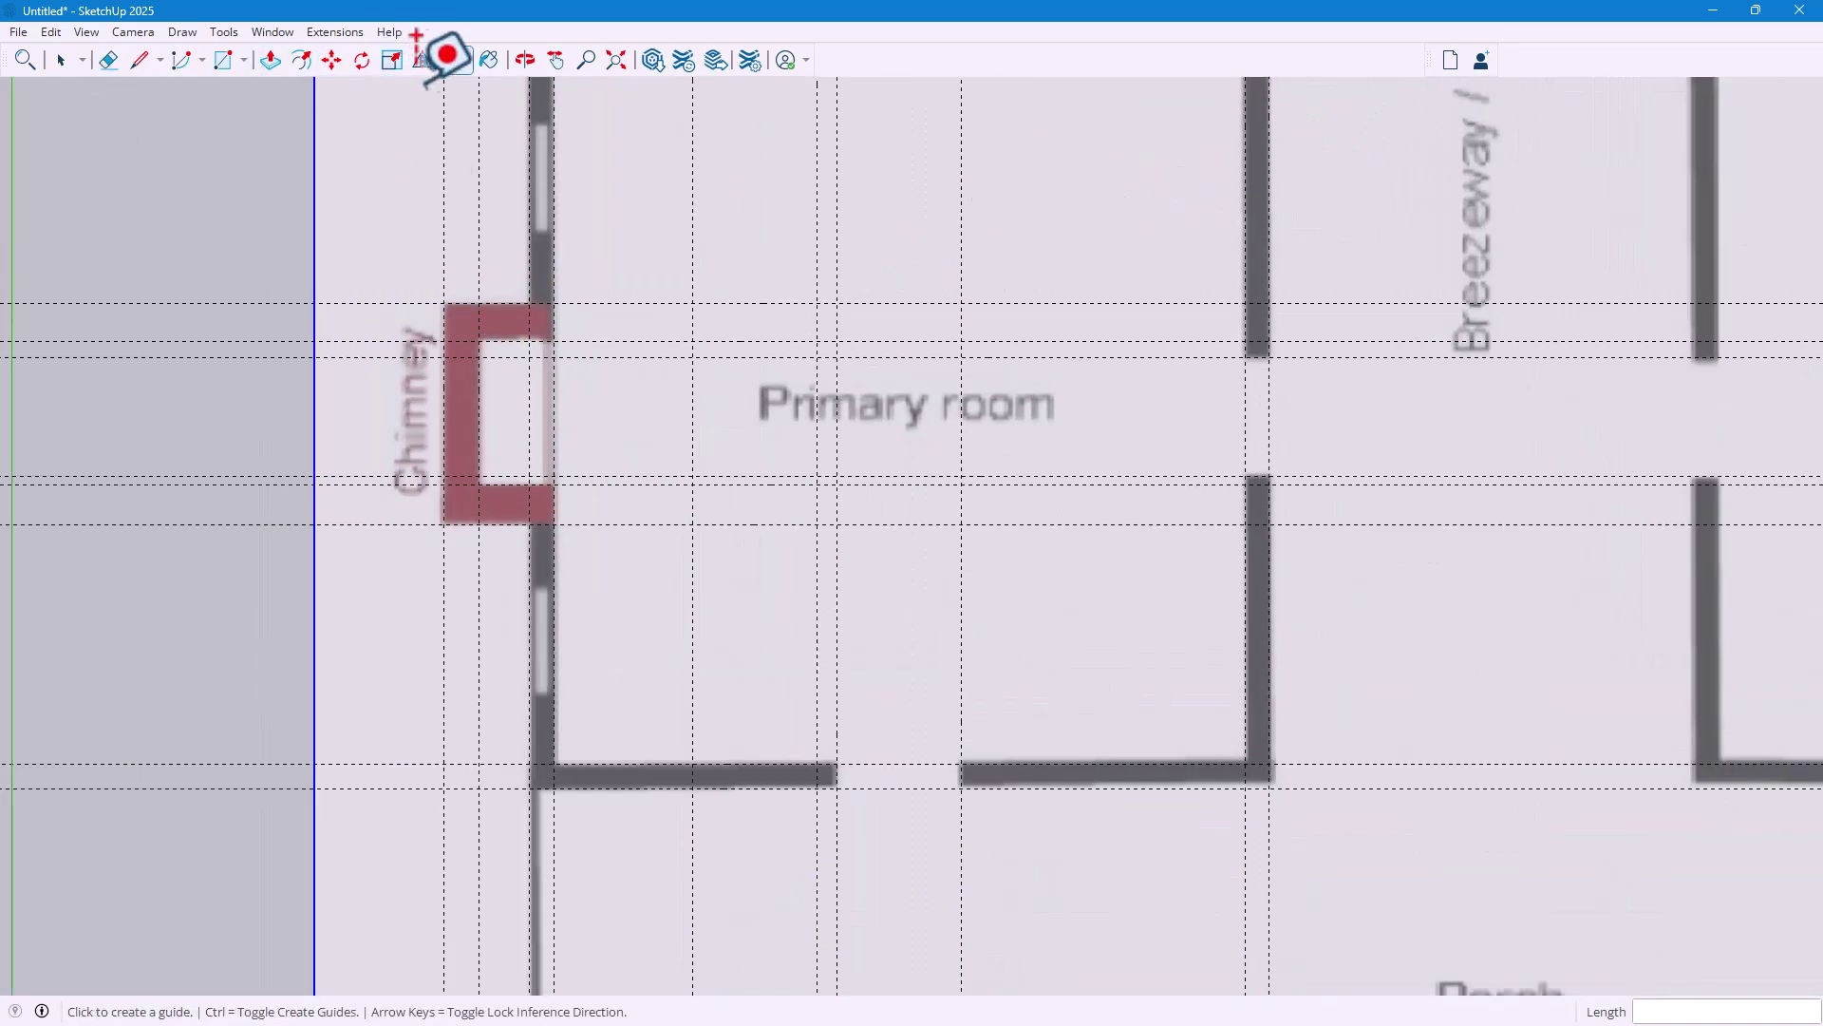
Delete the face of the traced wall between the left shed room and primary room
click(555, 60)
mouse_move(206, 157)
mouse_down()
mouse_move(155, 289)
mouse_move(154, 255)
mouse_up()
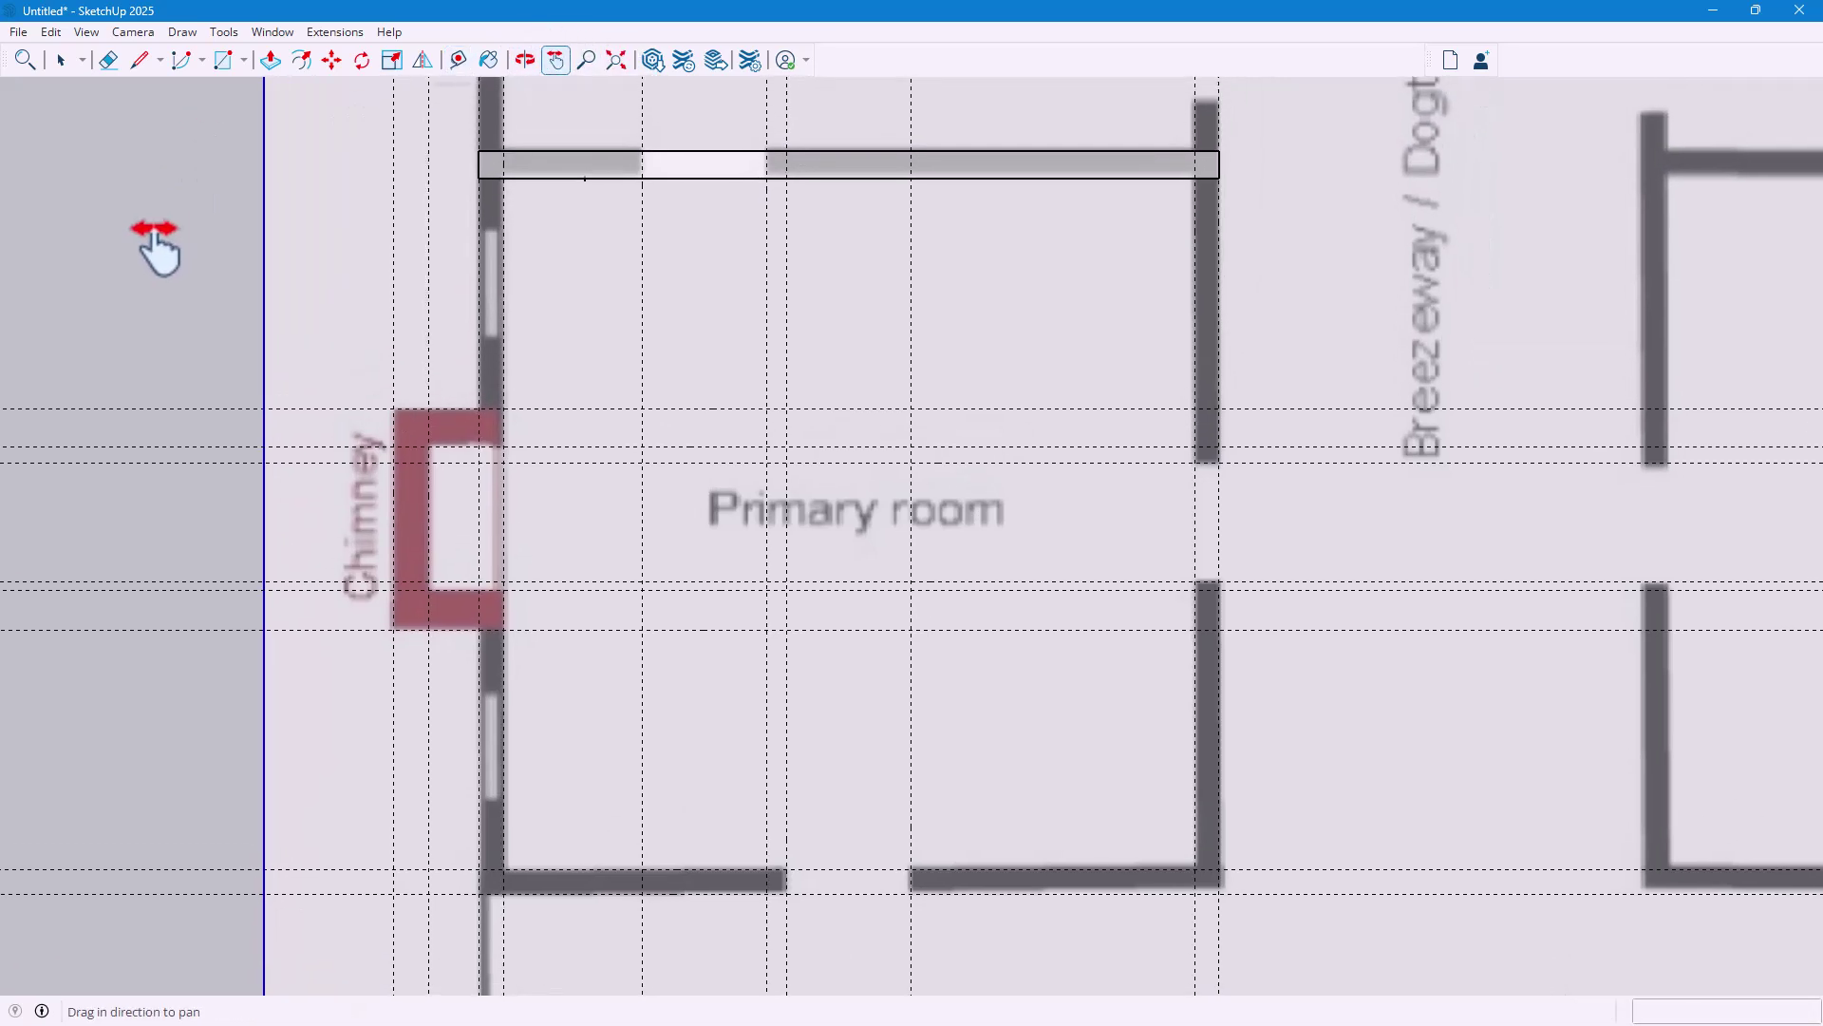
scroll(159, 254, up, 1)
click(67, 65)
click(767, 163)
key(Delete)
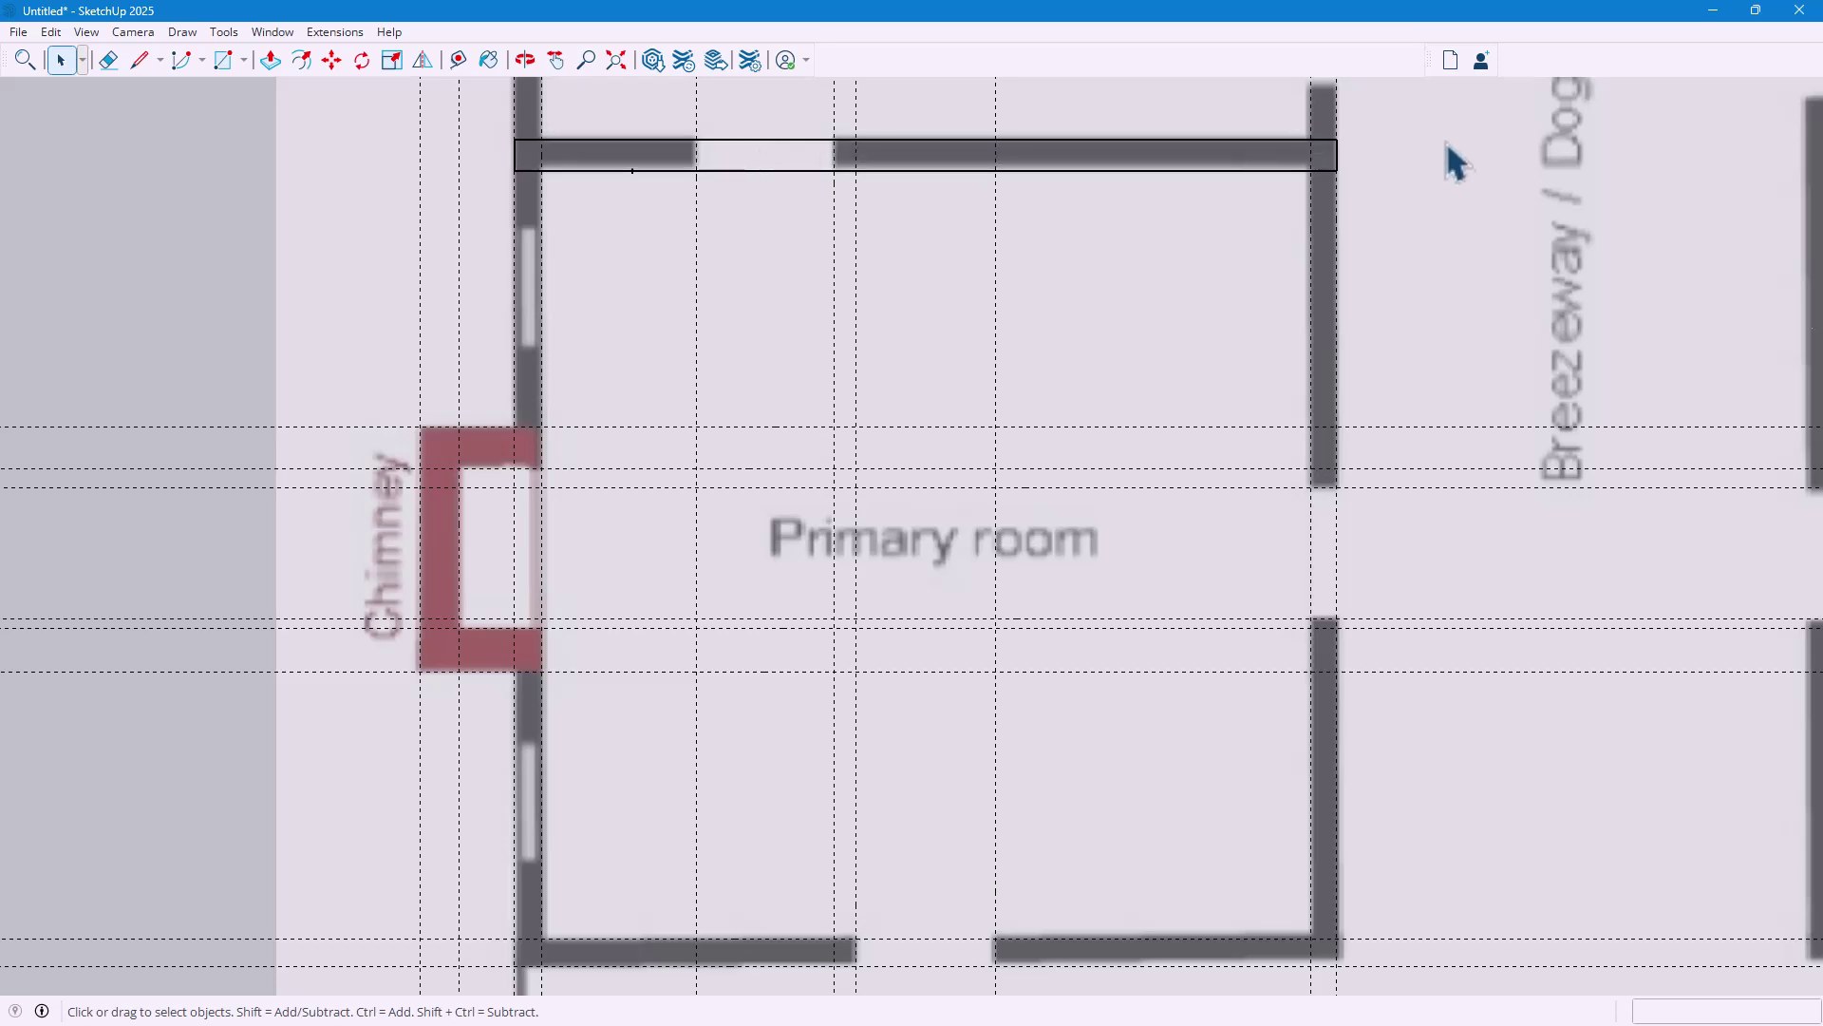
drag(560, 261, 447, 216)
key(Delete)
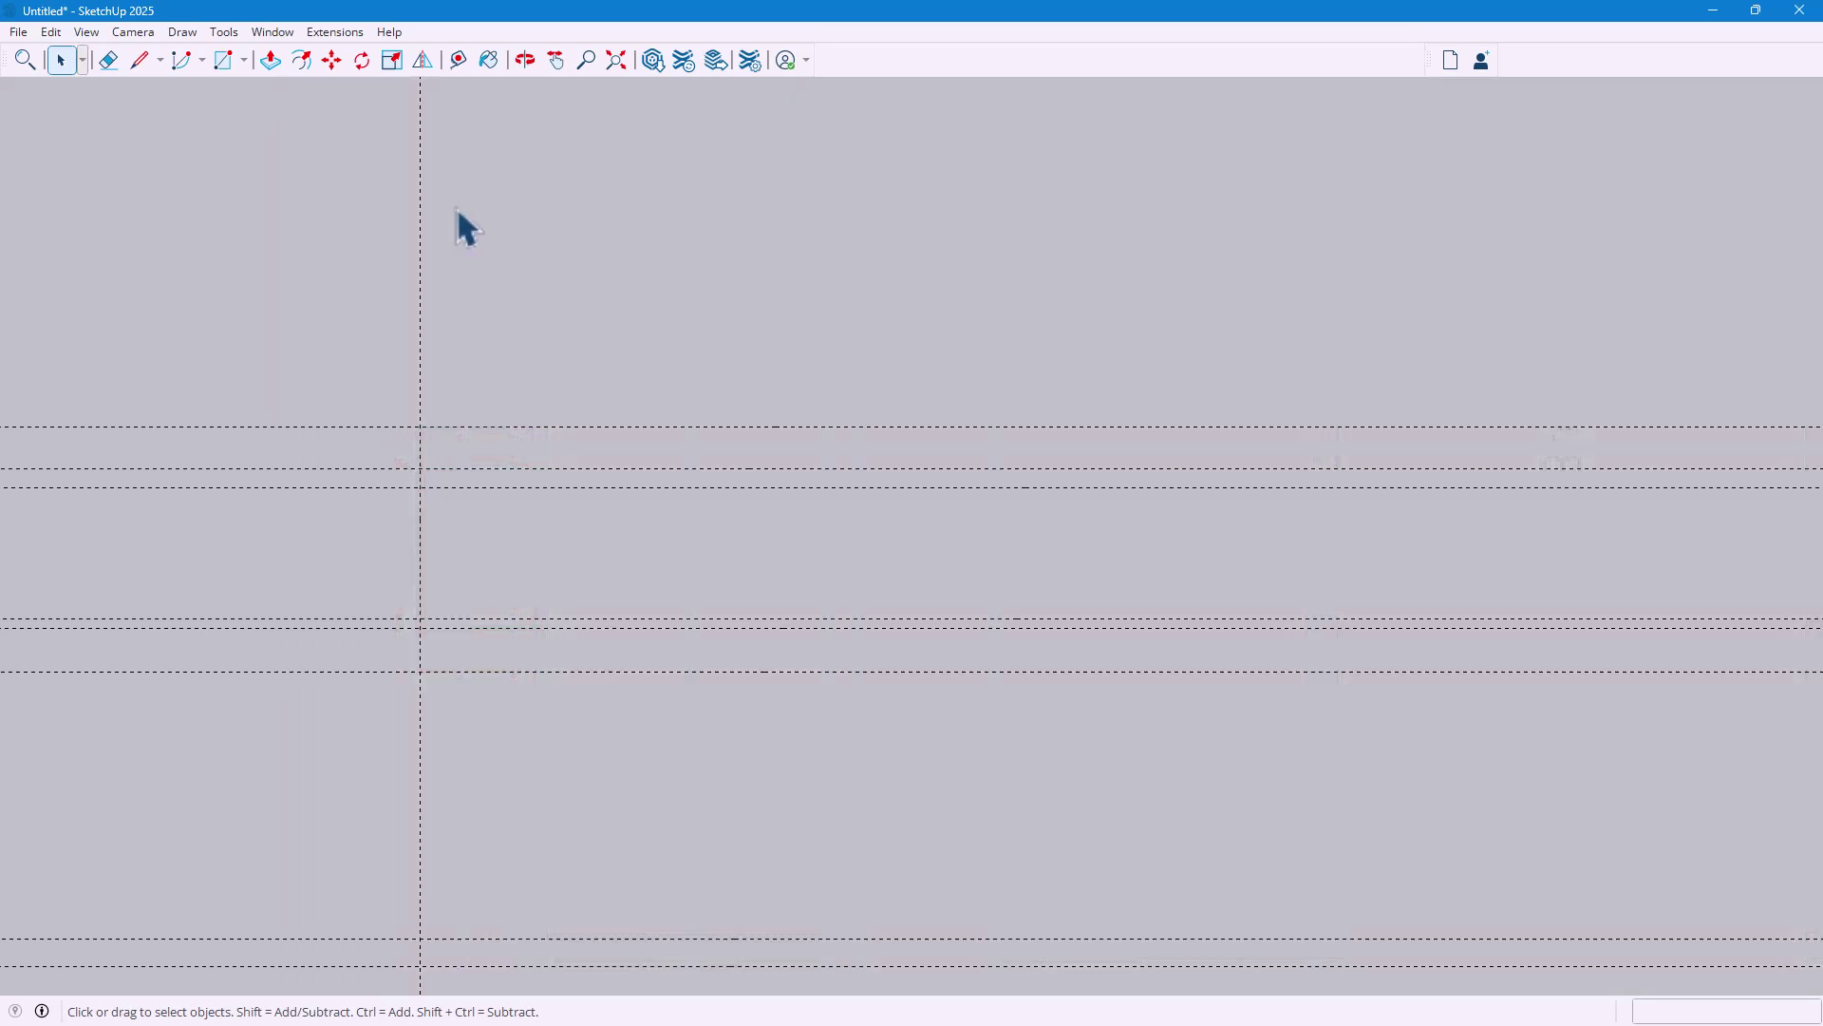
key(ctrl+z)
Delete the remaining edges of the traced wall, keeping the floor plan image and the guides
key(Delete)
click(774, 142)
key(Delete)
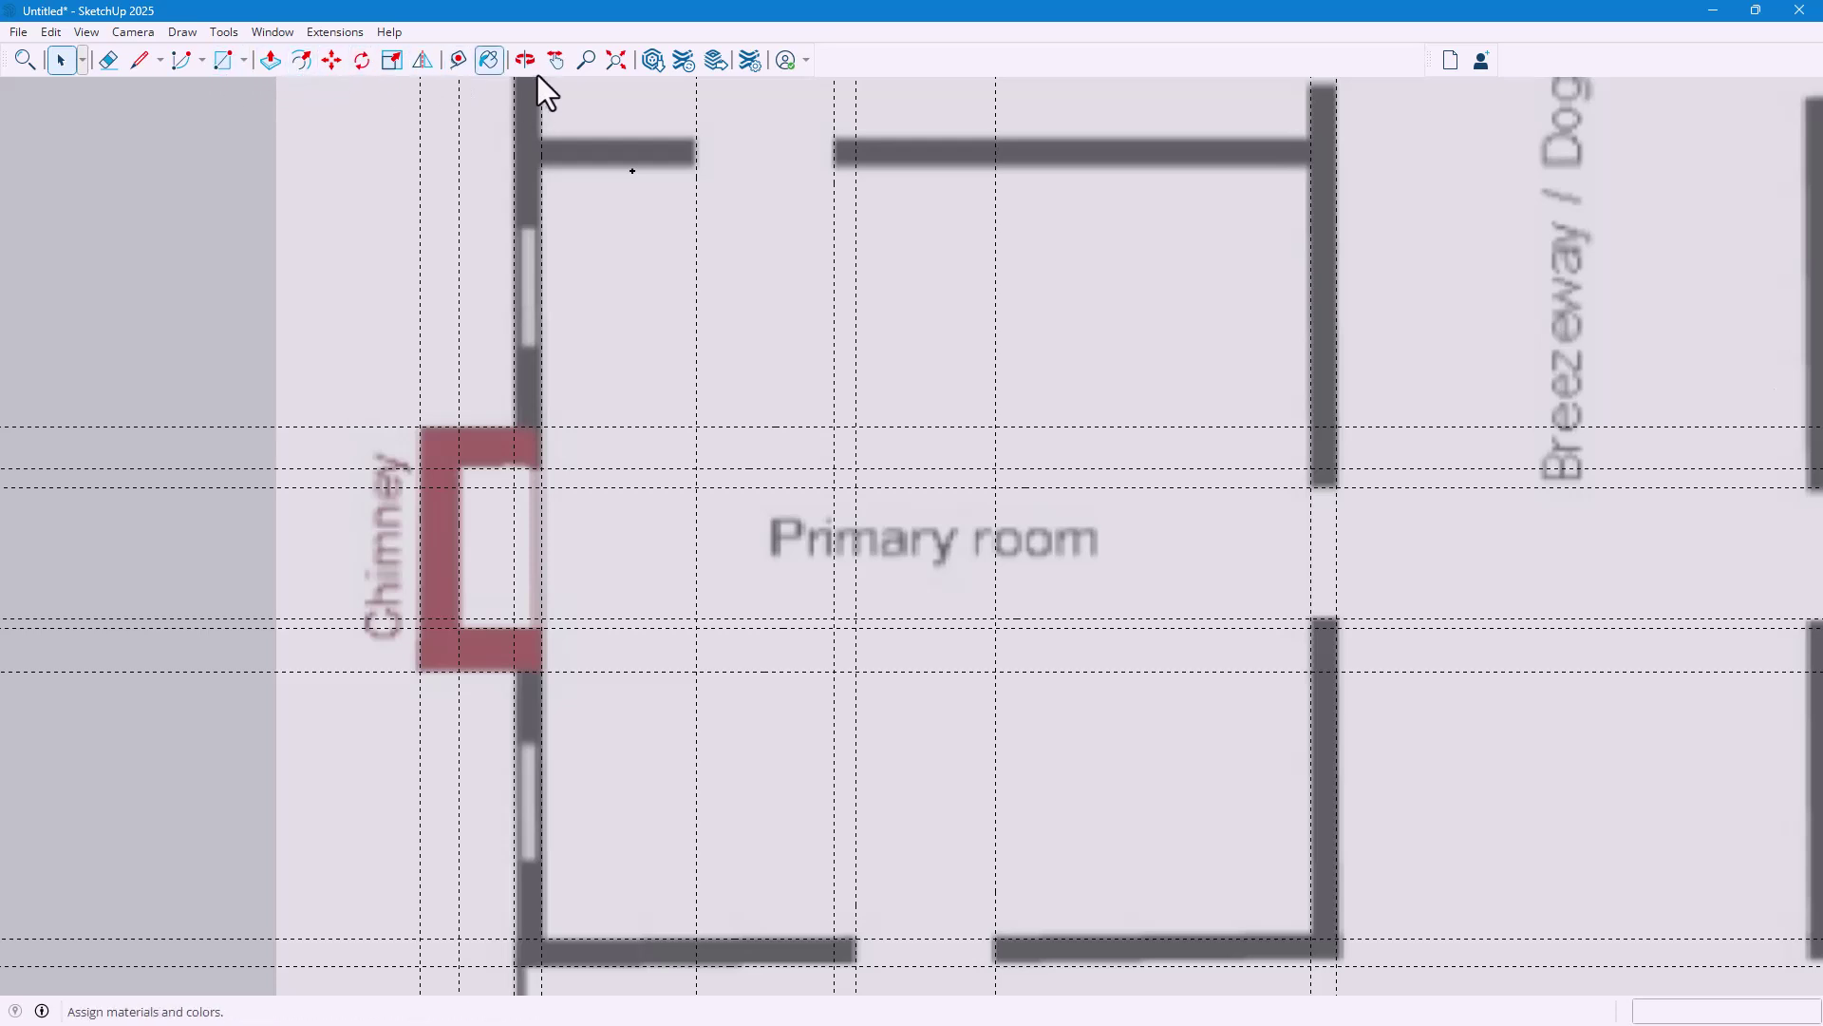
Place guides along both edges of the shed room dividing wall, about 1' 13/16" above the chimney's upper guide and 1 3/8" apart
click(457, 63)
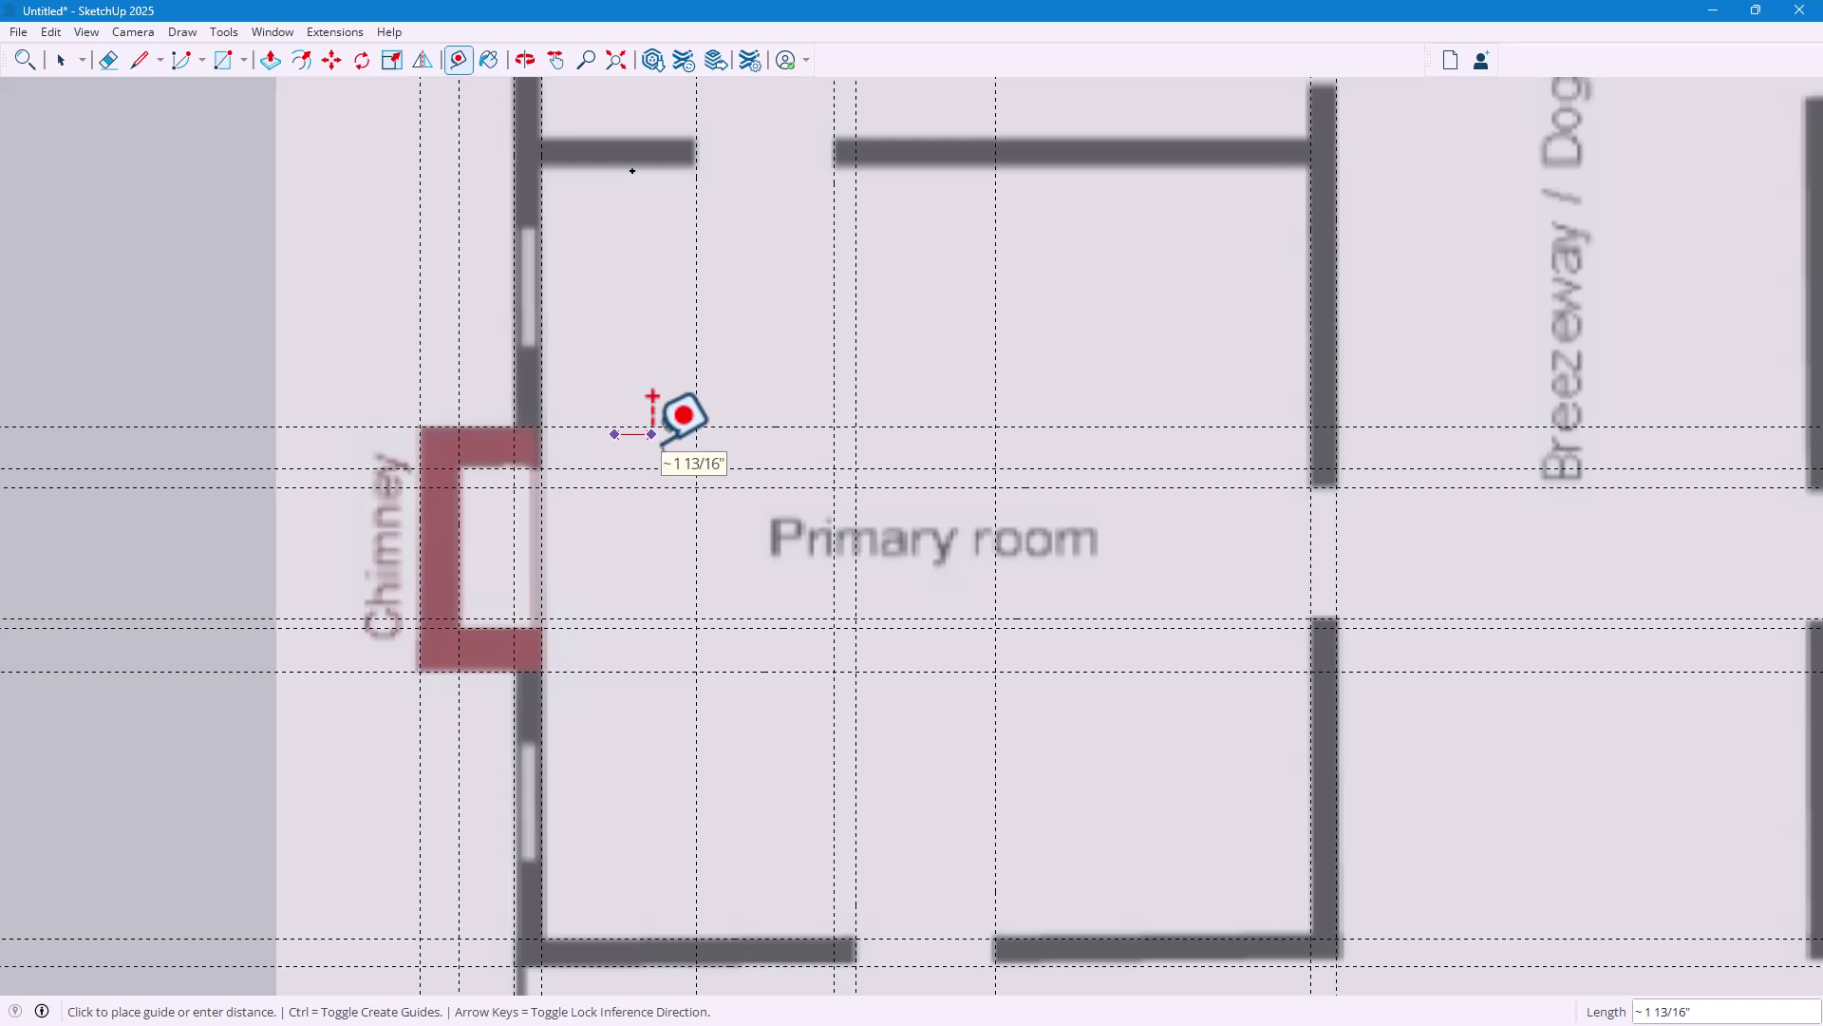
key(ctrl+z)
click(622, 426)
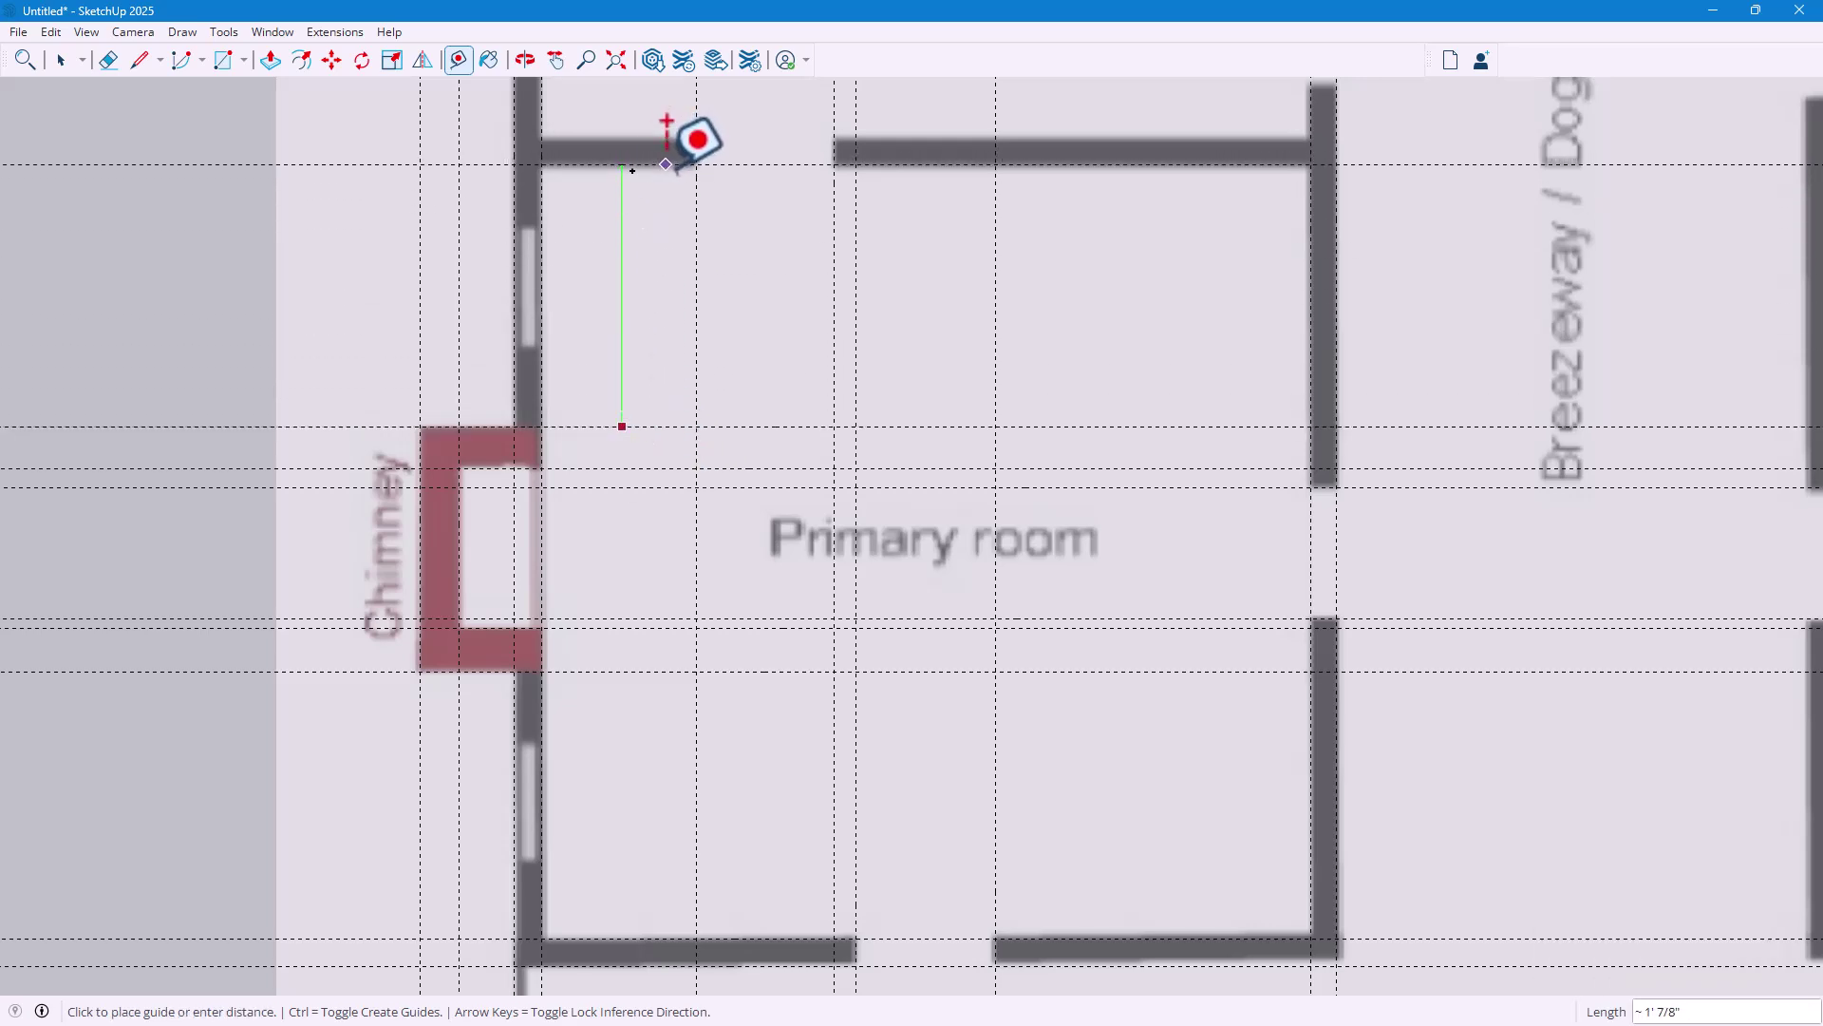
click(666, 166)
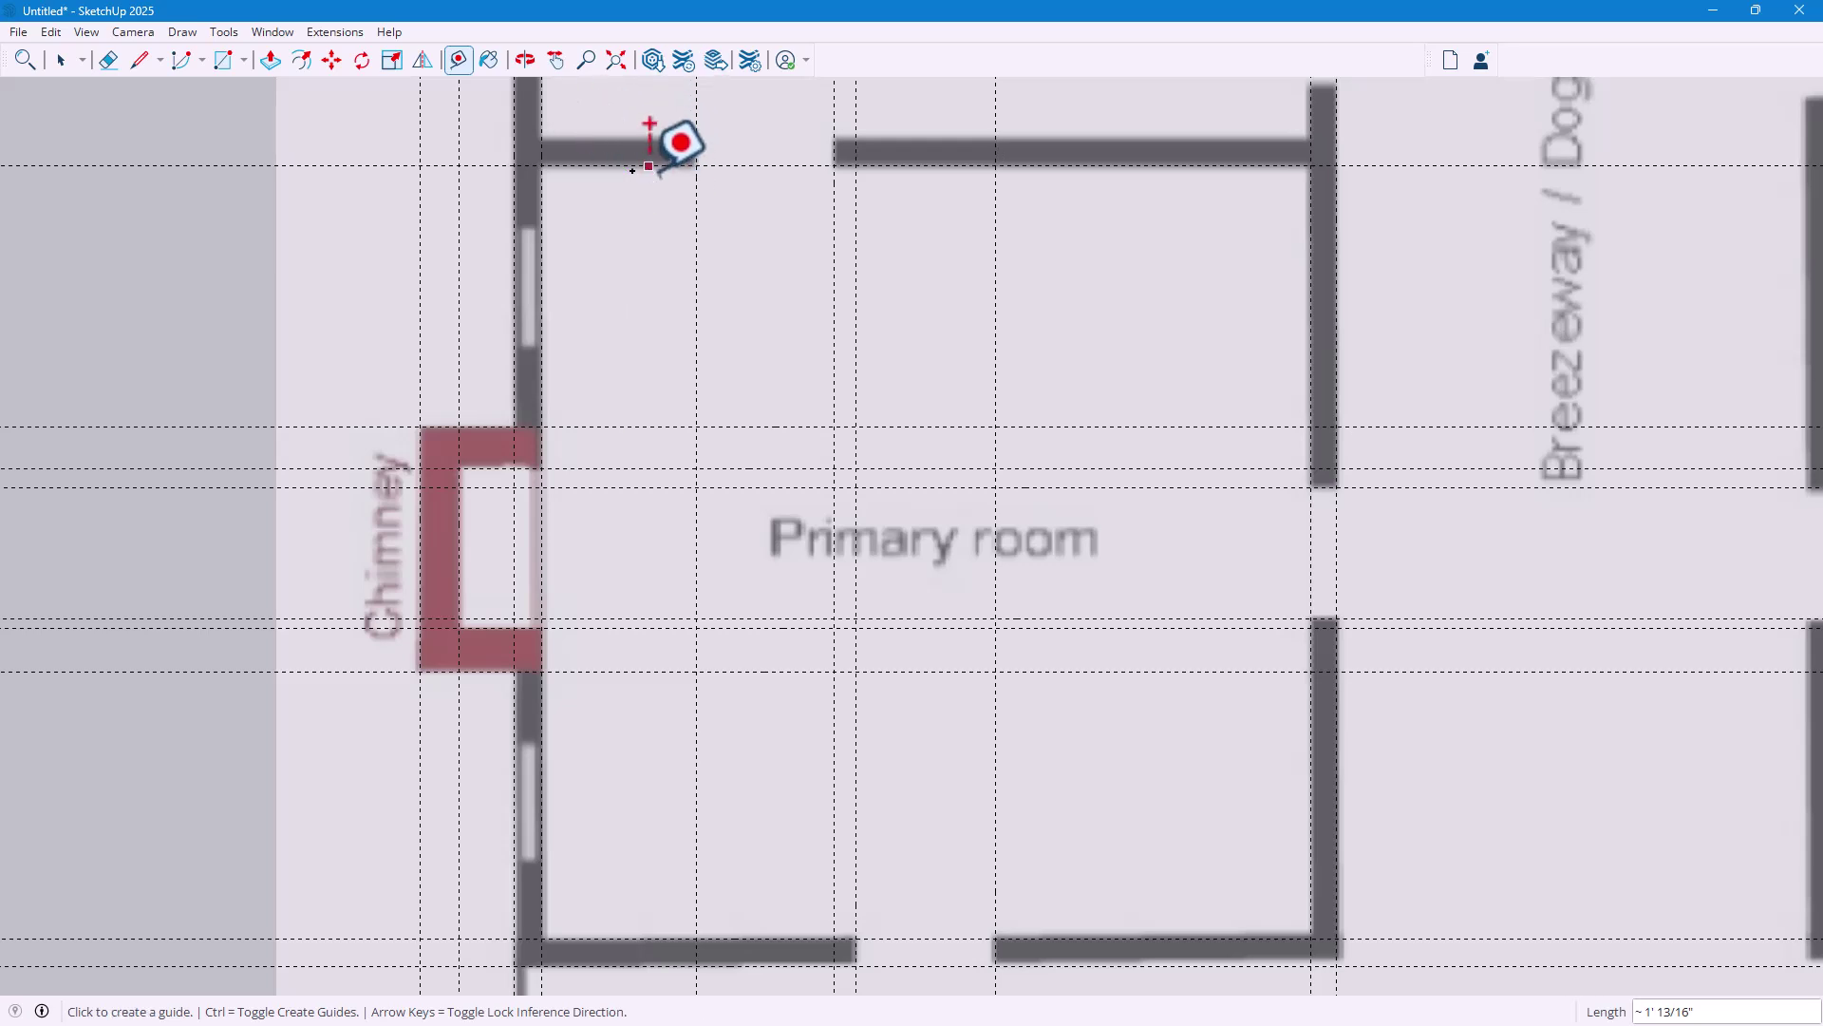
click(651, 167)
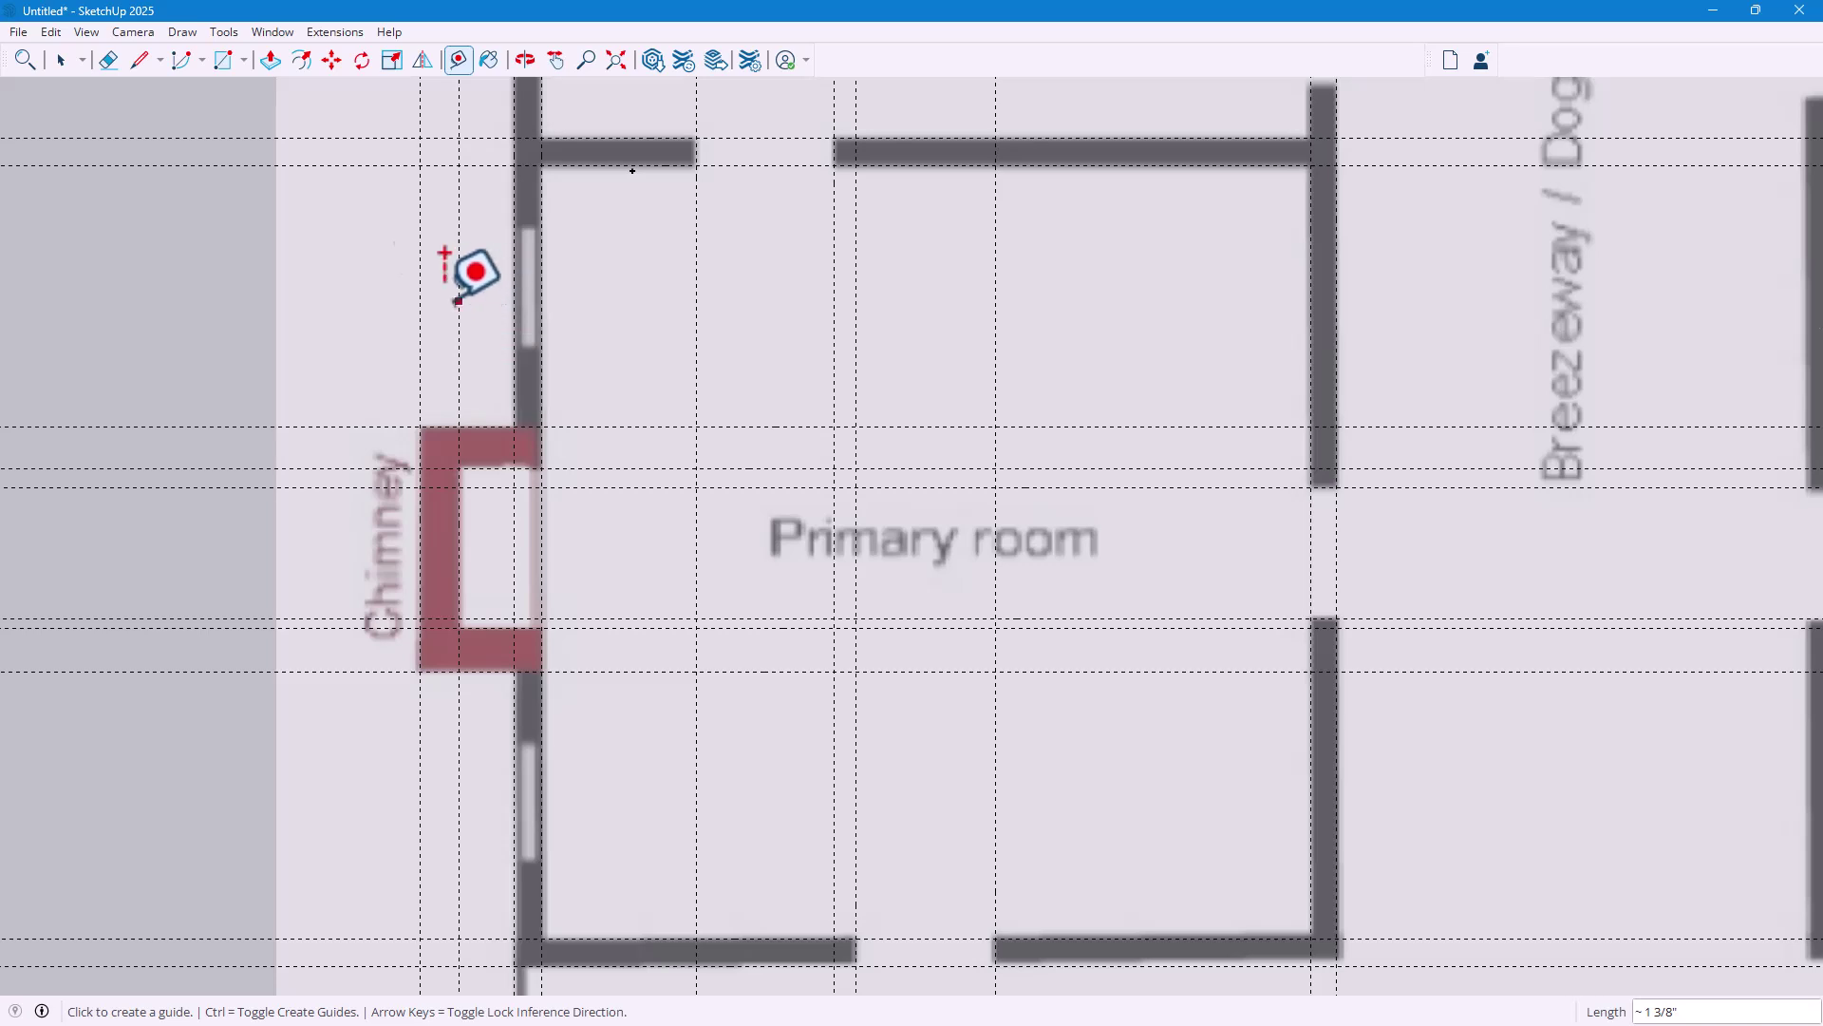
Trace the left chimney's outer edges and the exterior wall's outer edge down and across to the primary room's front doorway
click(141, 60)
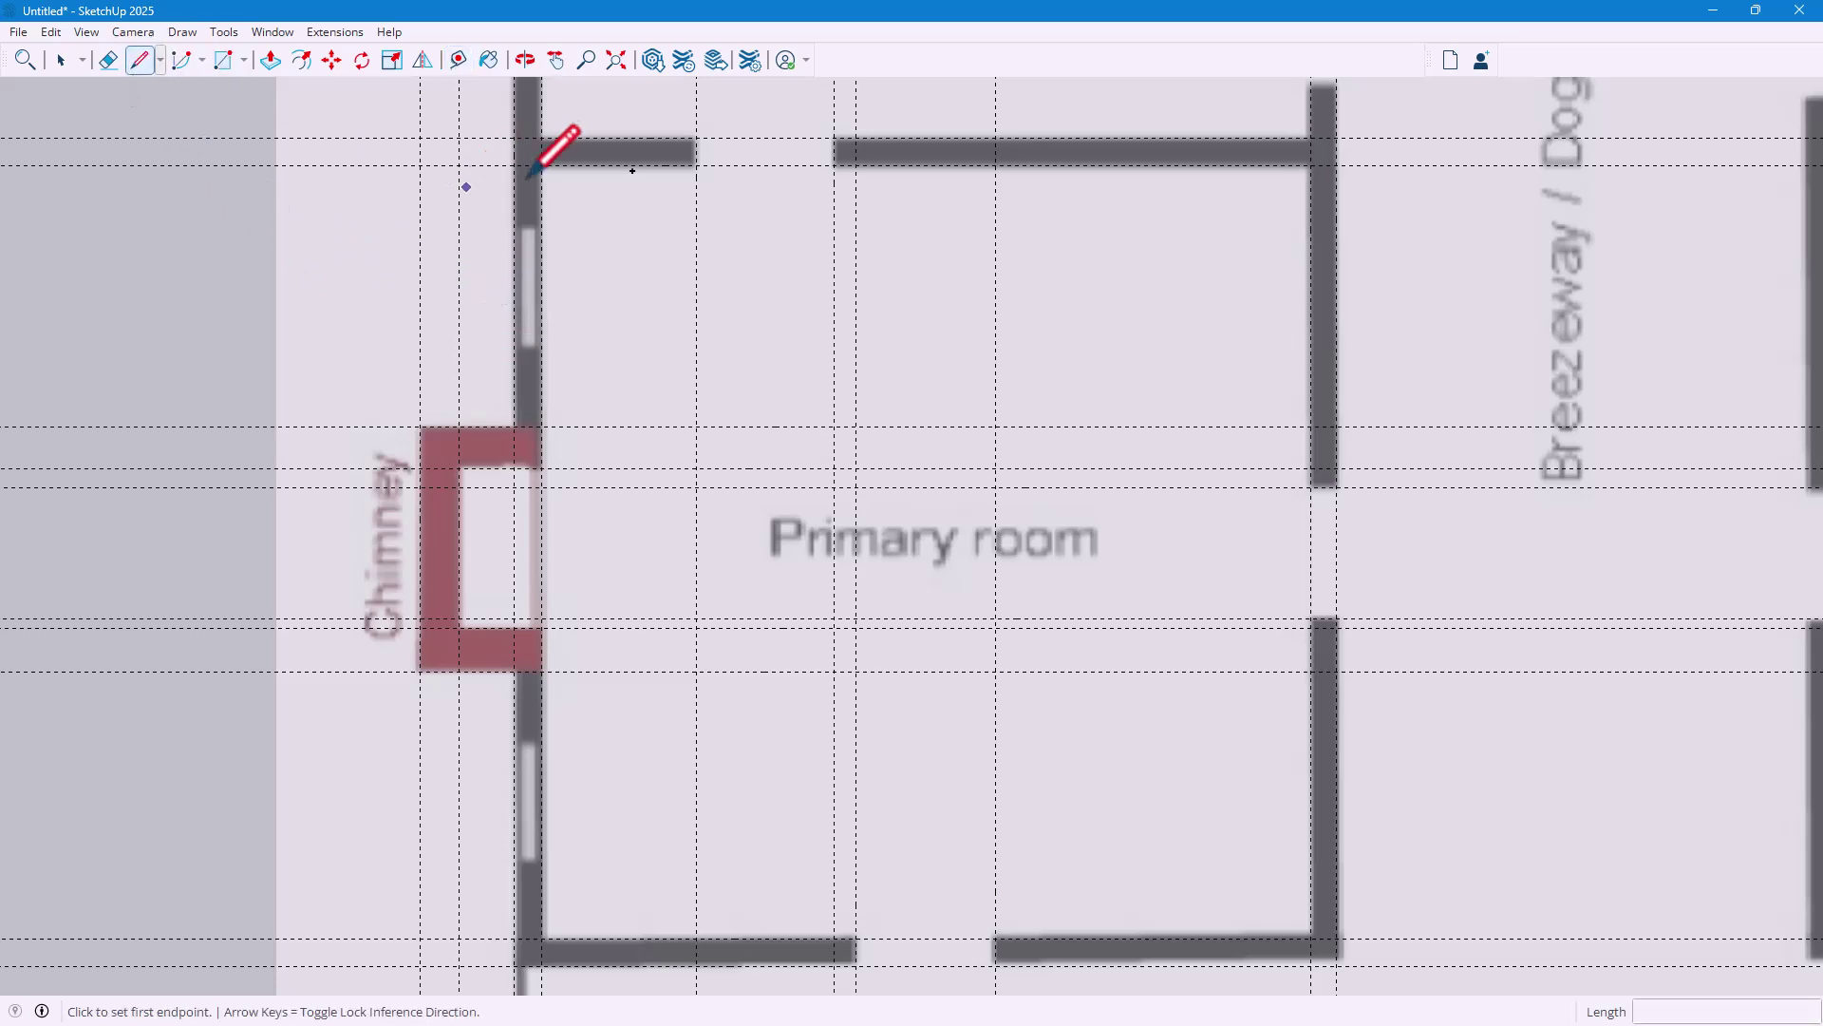
click(540, 427)
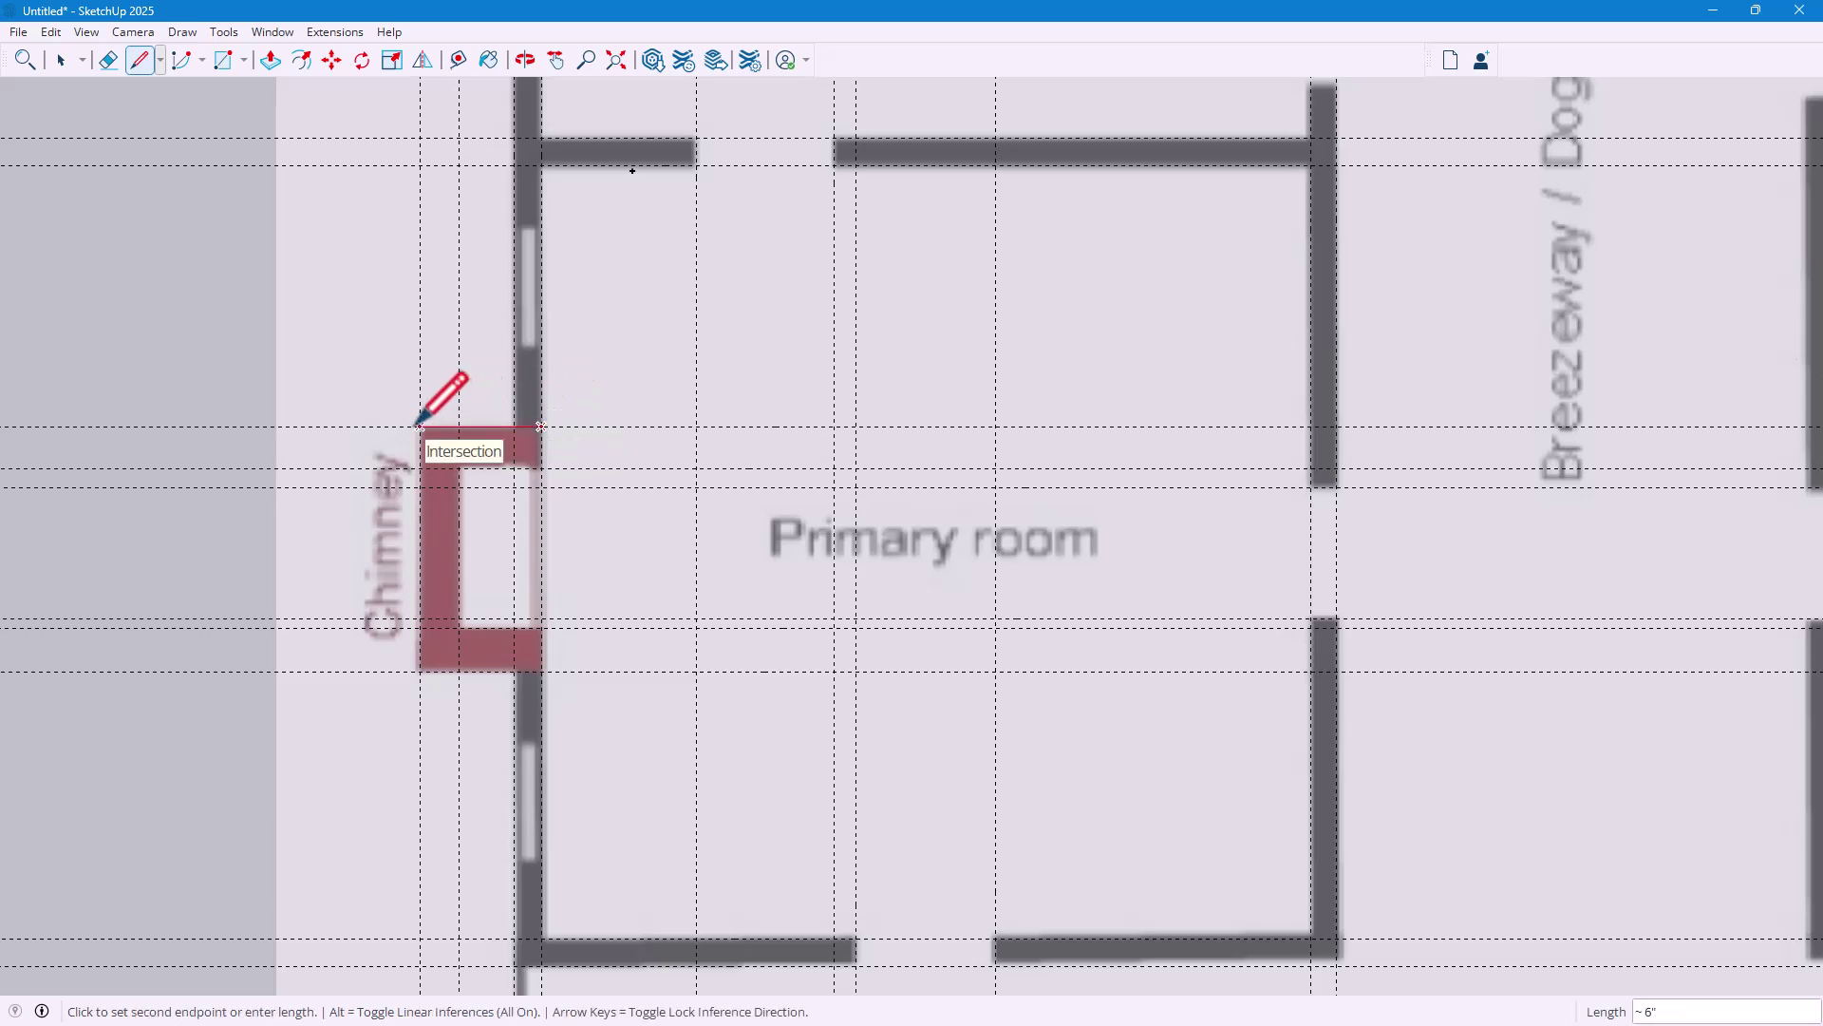
click(420, 426)
click(419, 671)
click(514, 670)
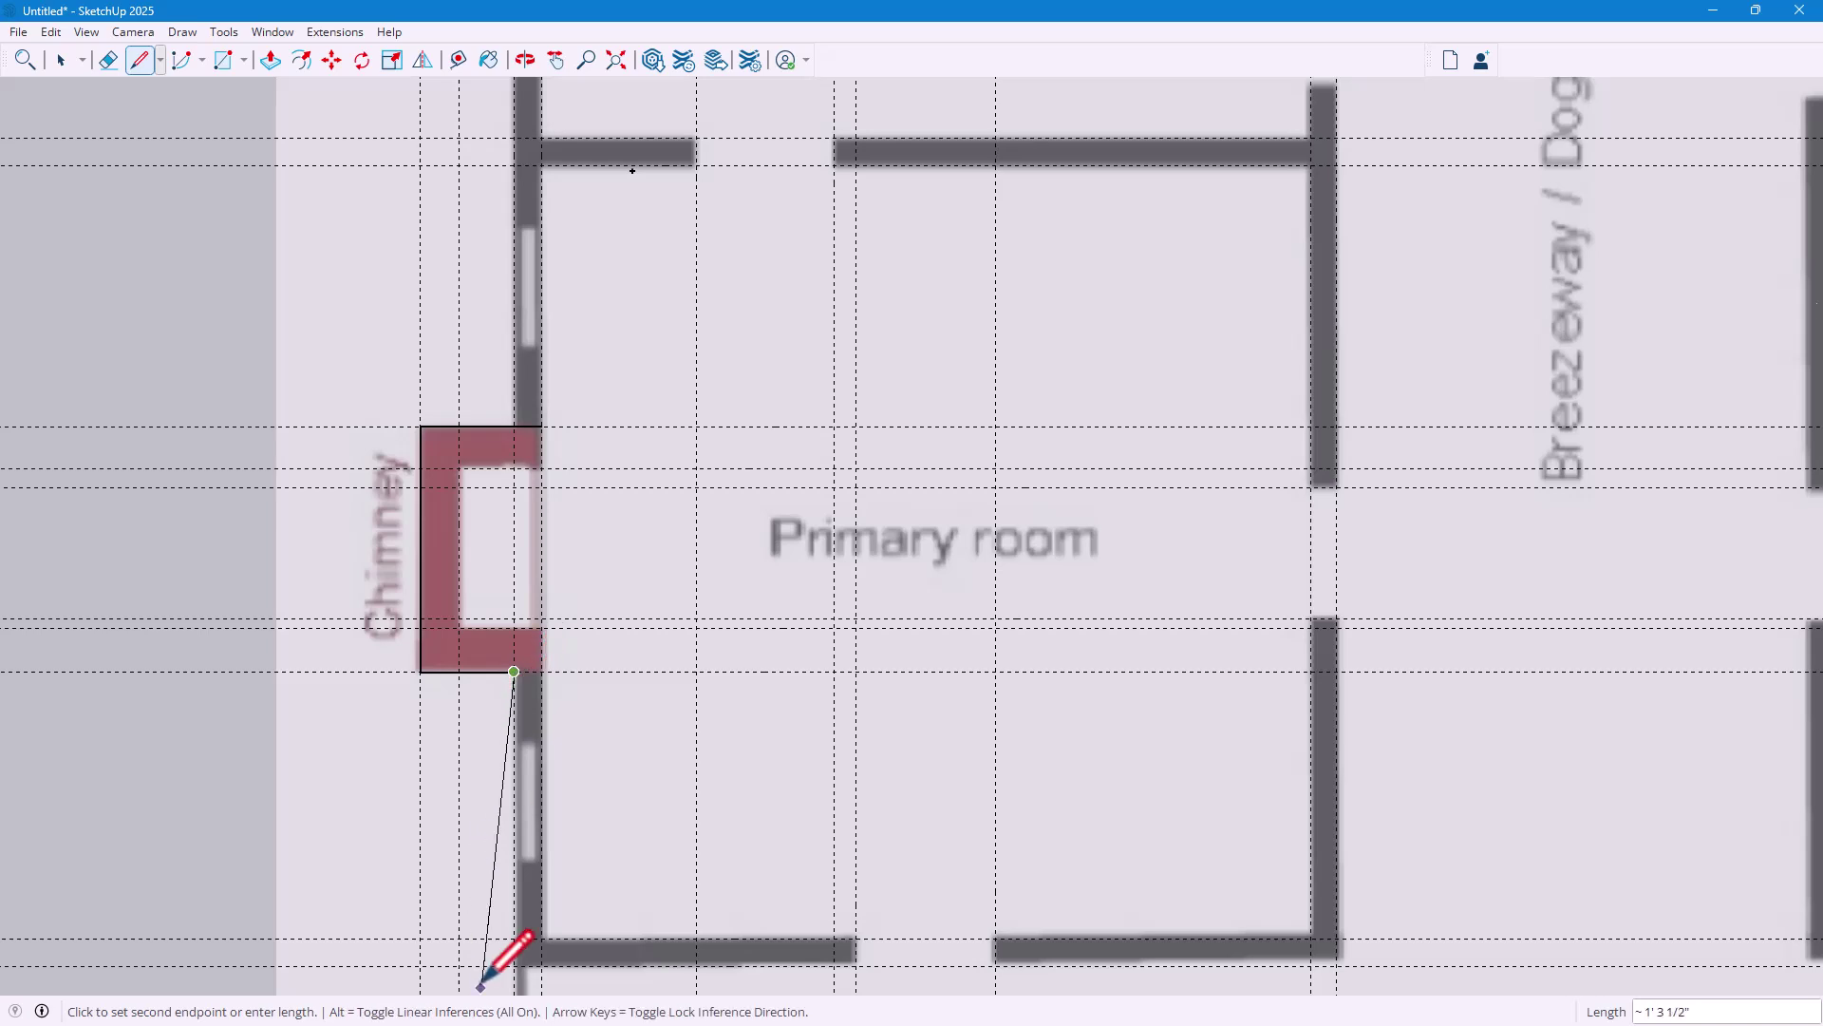
click(514, 965)
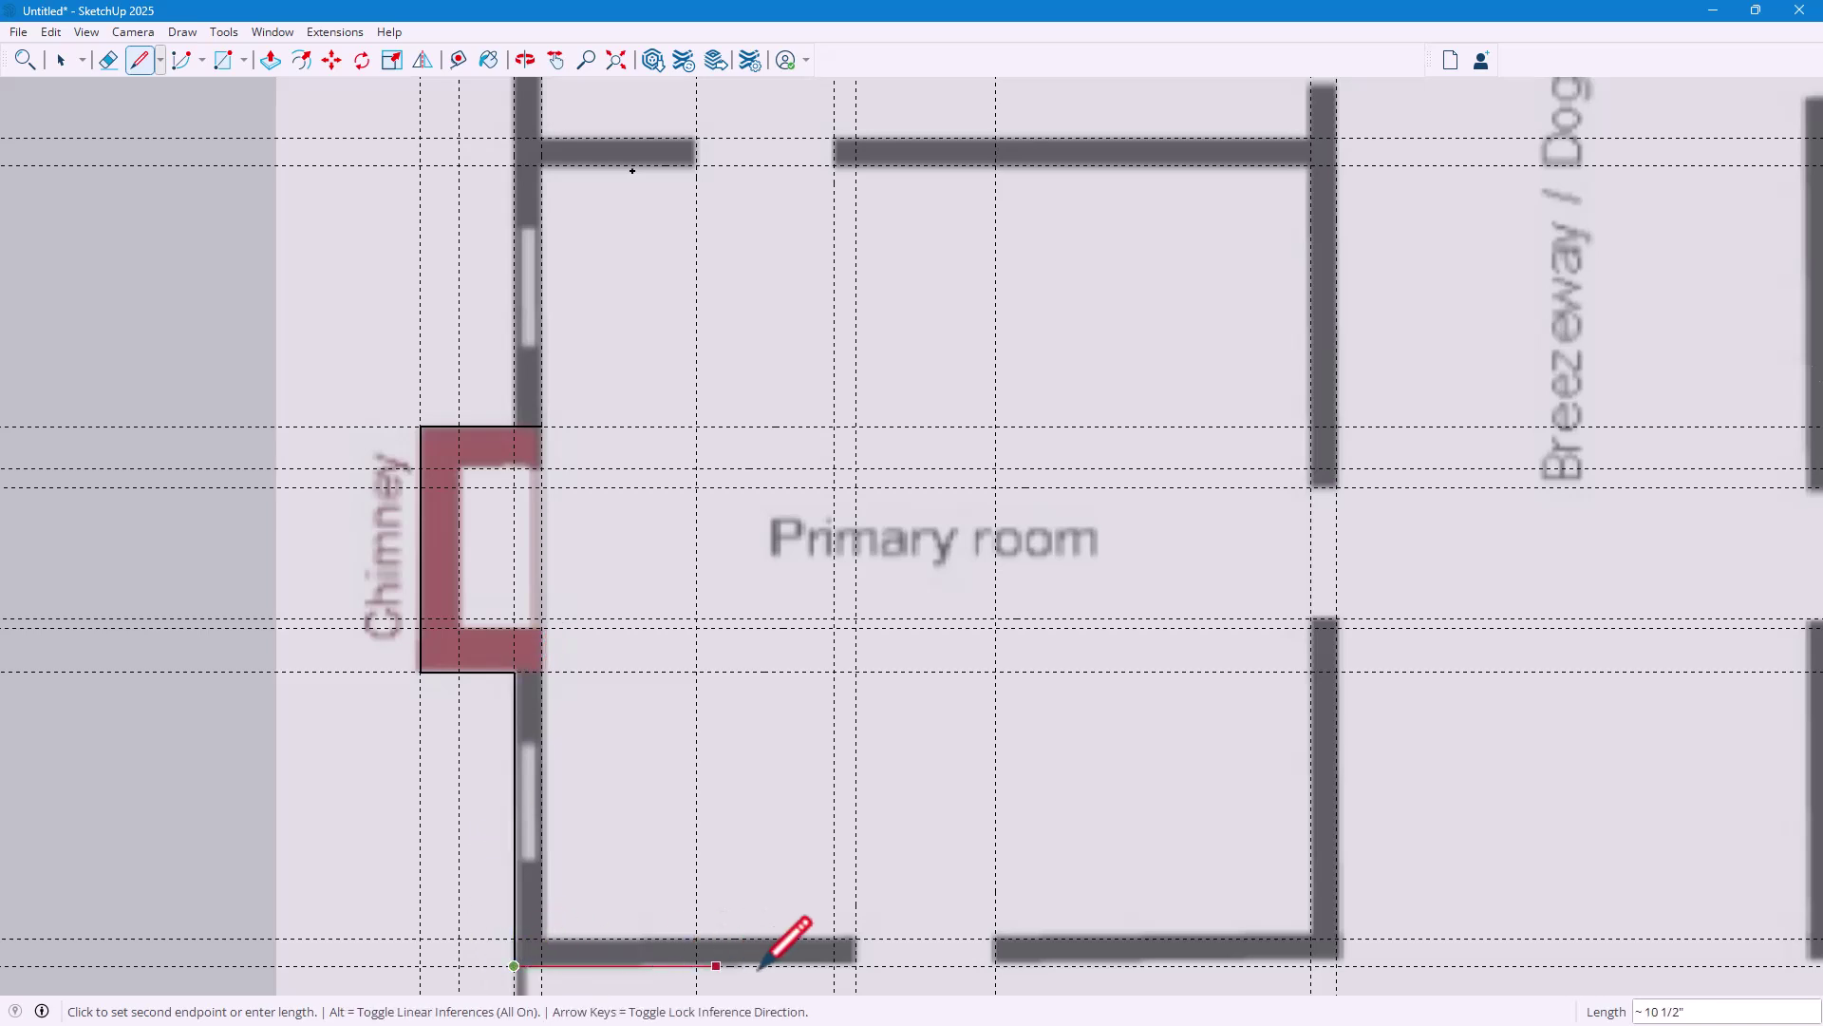
click(854, 965)
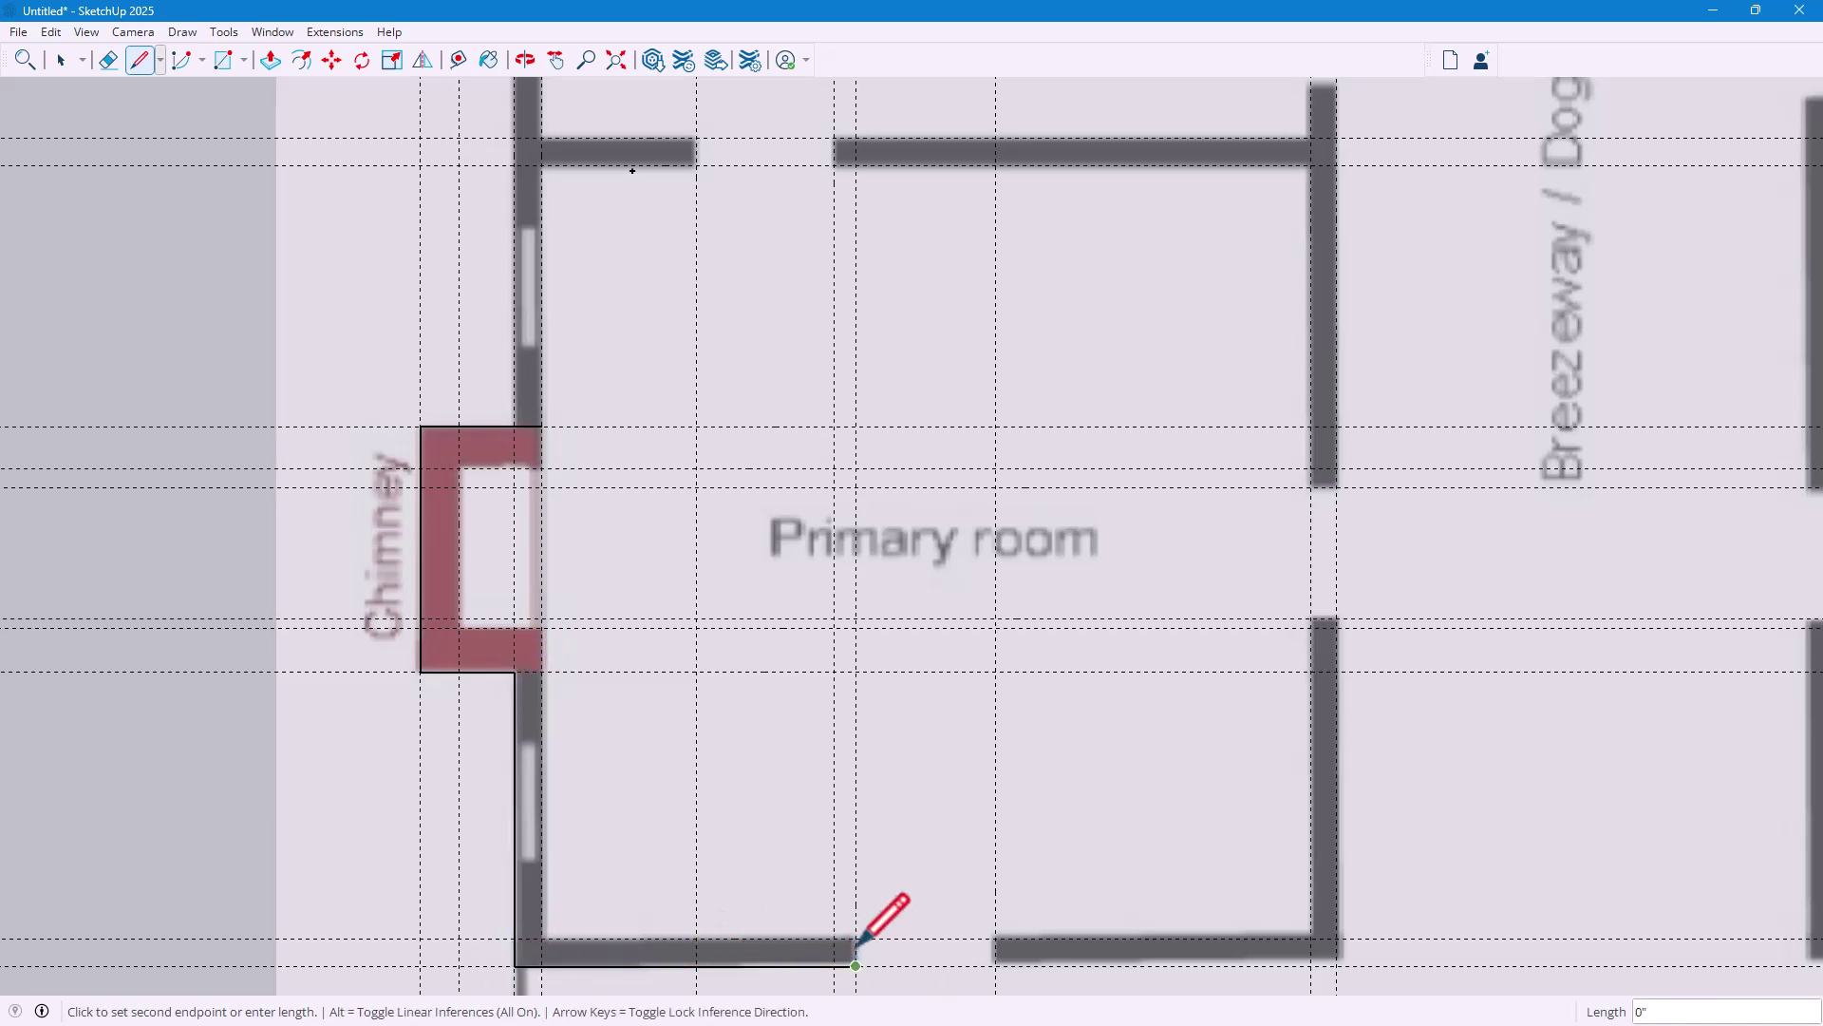
Trace the front wall's doorway end and inner edges back up to the chimney, then around the firebox to its upper inner edge
click(854, 938)
click(541, 938)
click(540, 627)
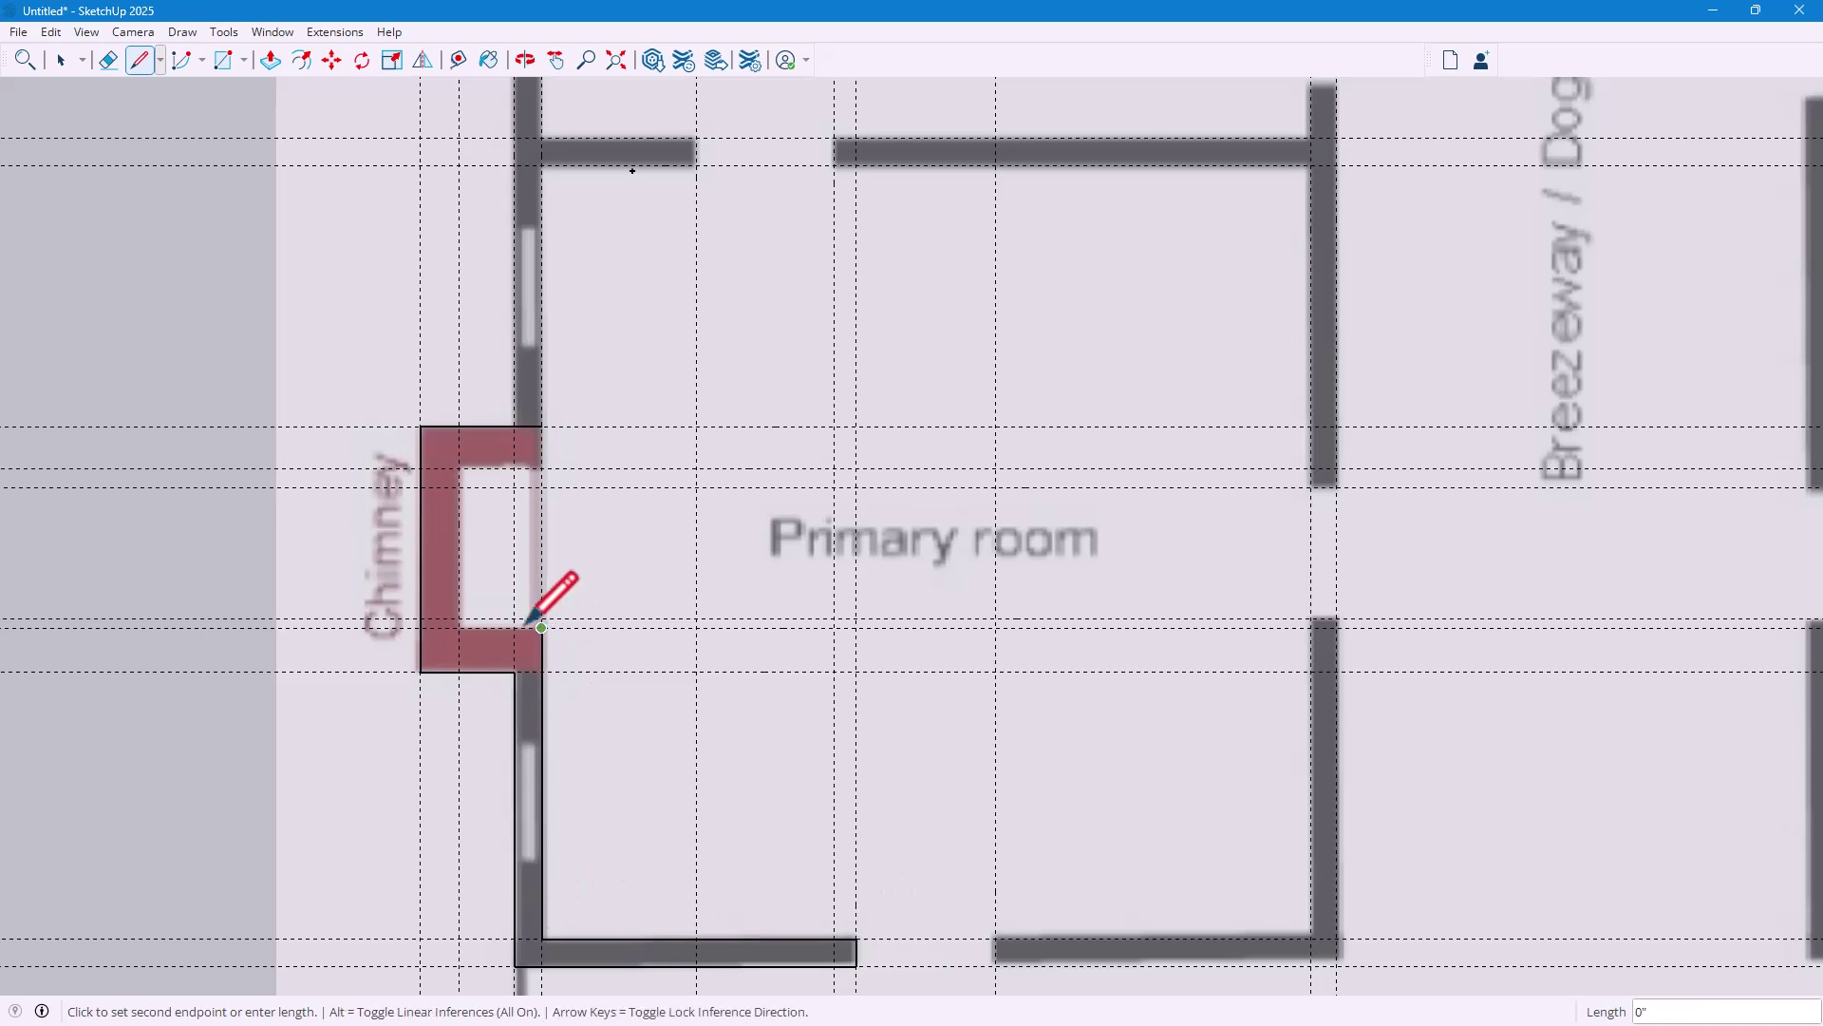
click(459, 628)
click(458, 468)
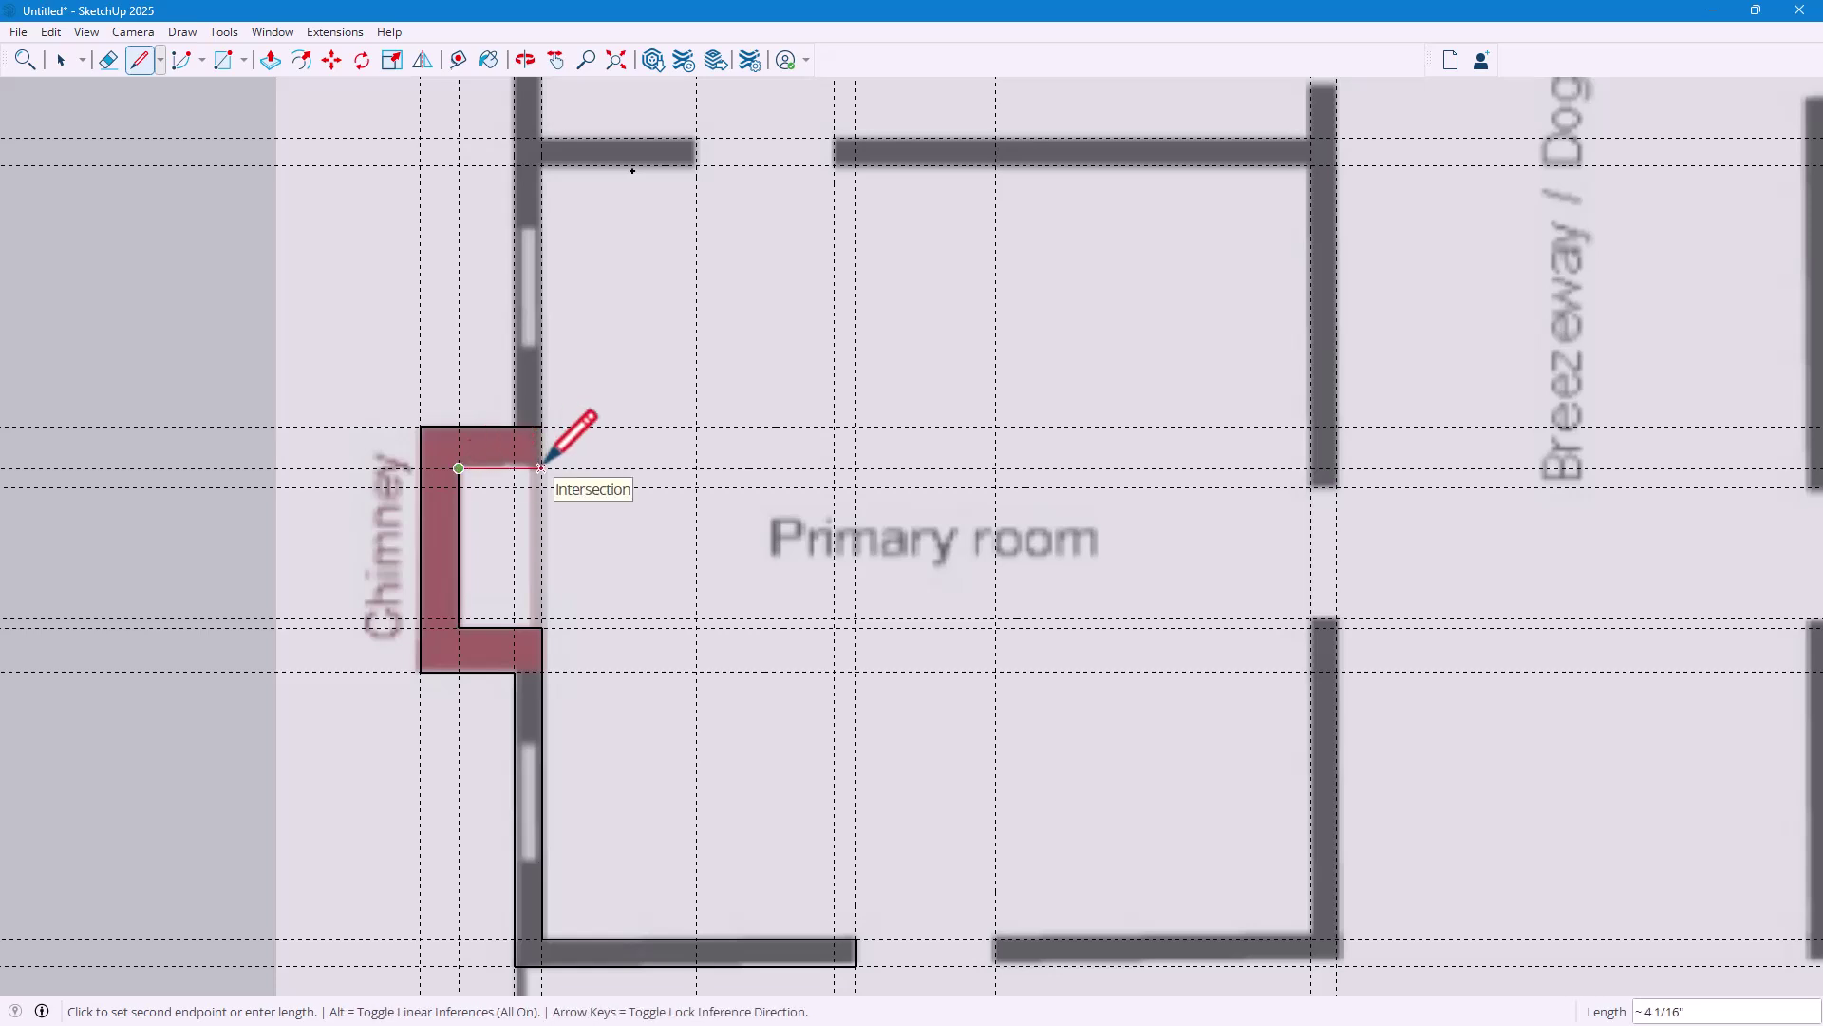
click(541, 468)
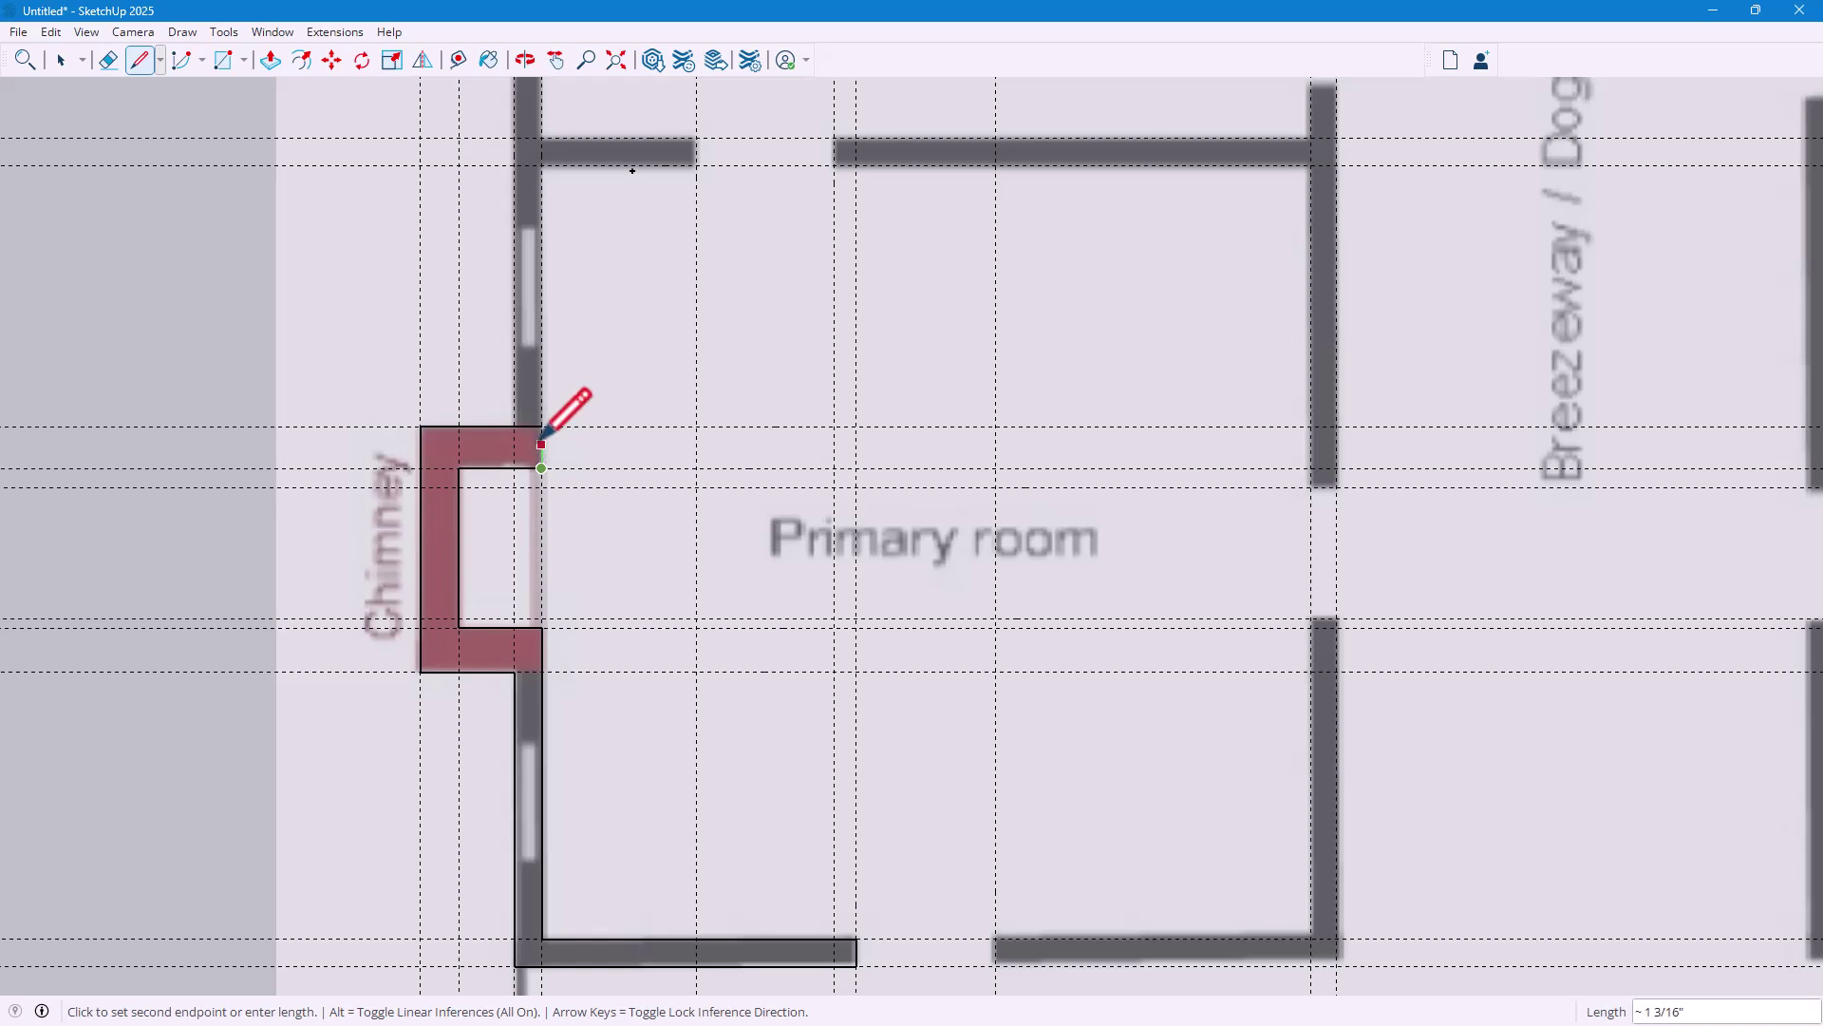
Erase the chimney's upper outer and upper inner horizontal edges together with the guides along them
key(ctrl+z)
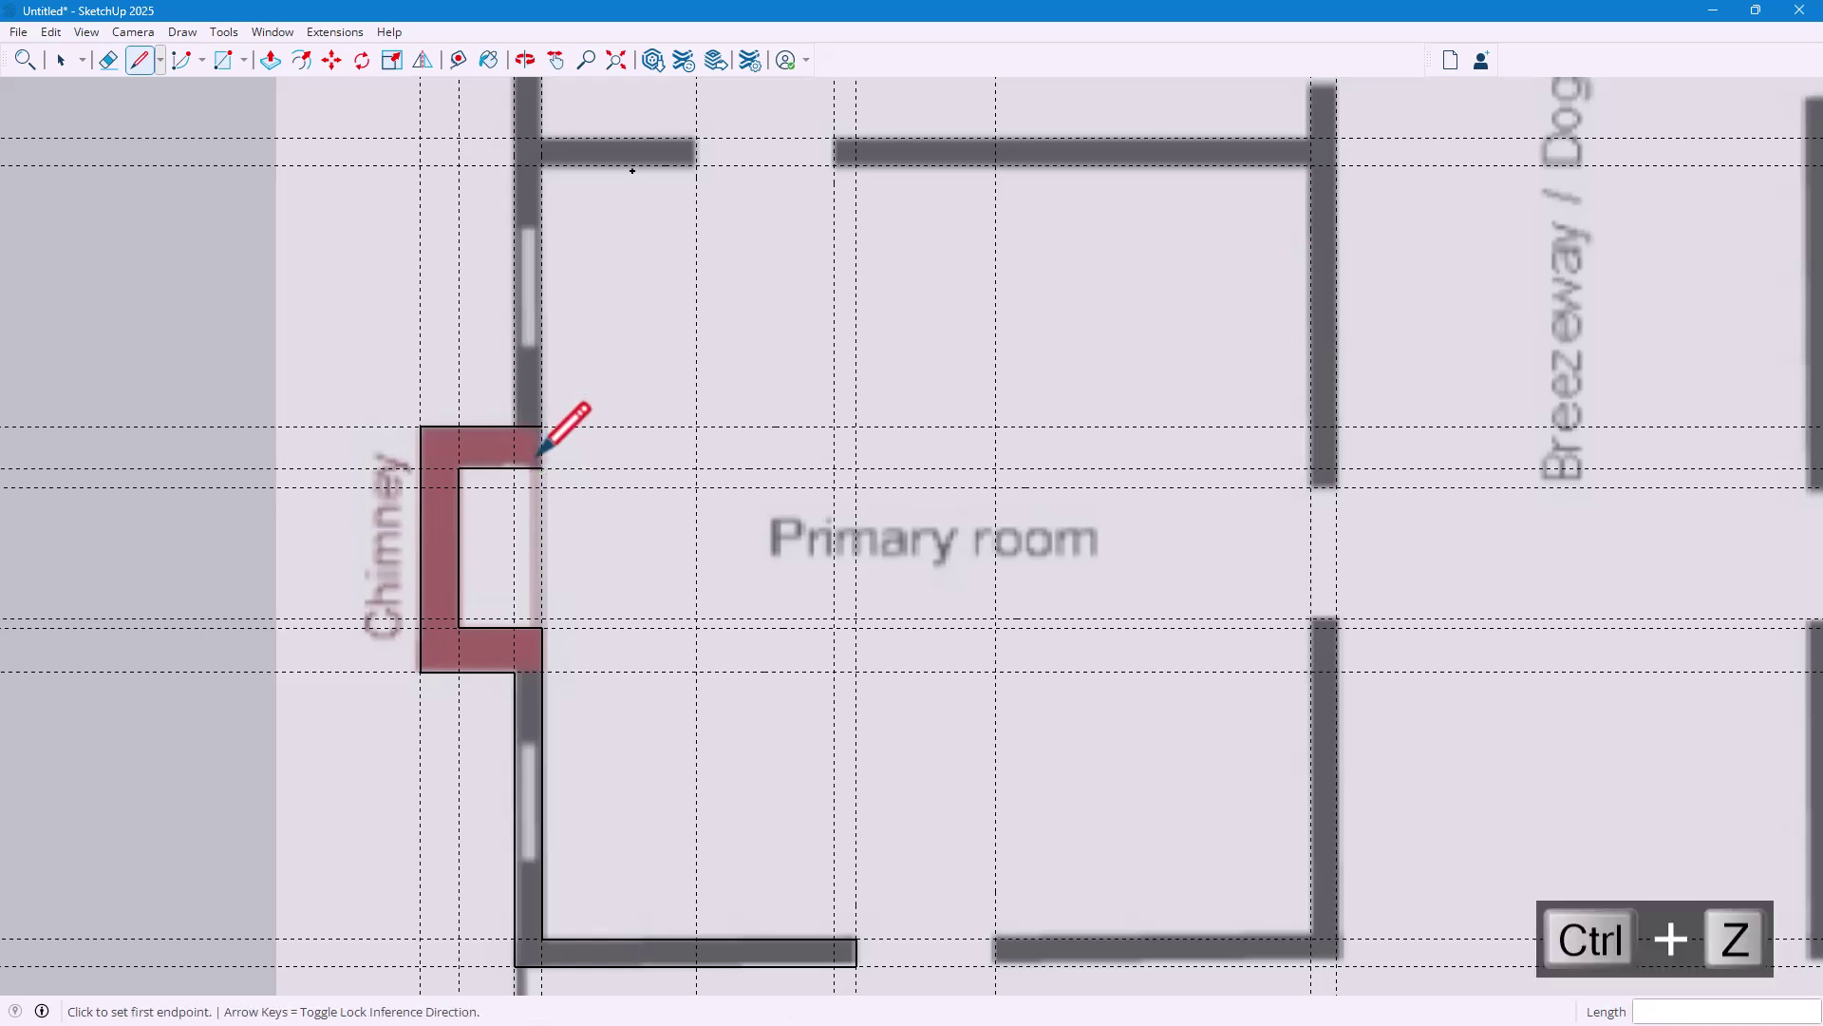
scroll(562, 352, up, 4)
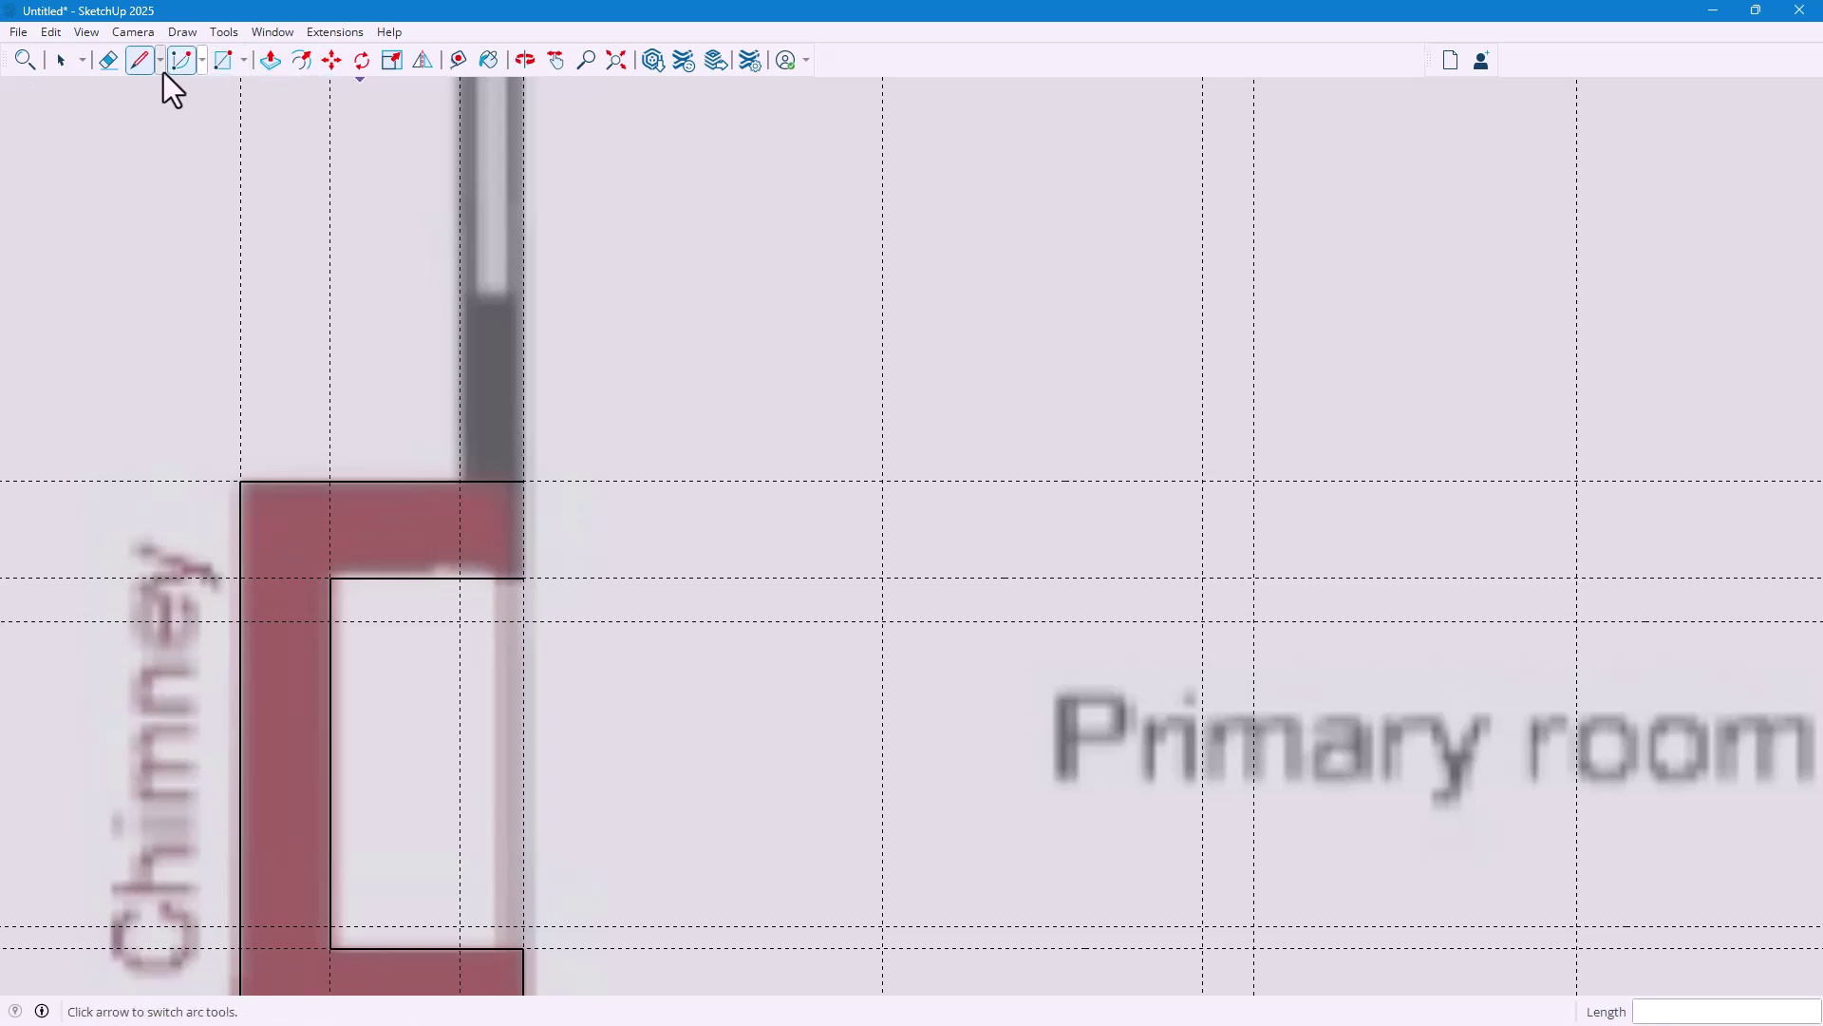
click(108, 59)
click(484, 482)
click(479, 577)
click(139, 60)
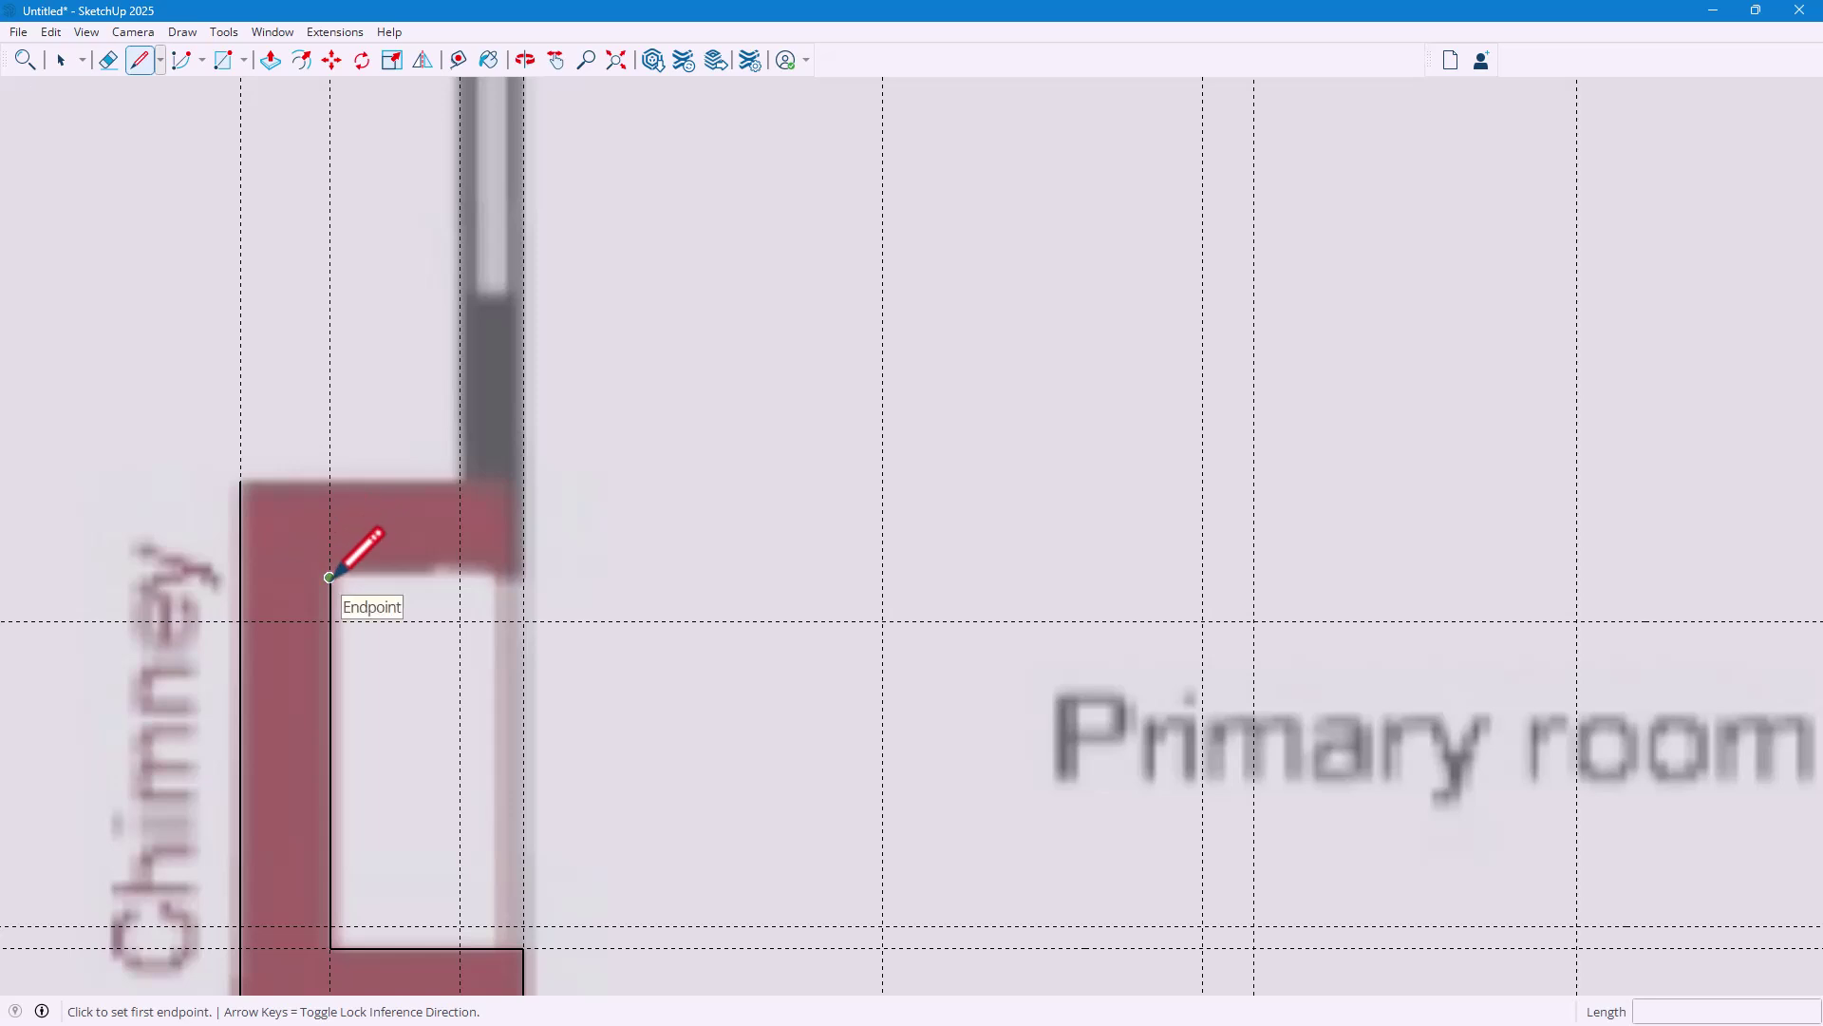
scroll(329, 577, down, 4)
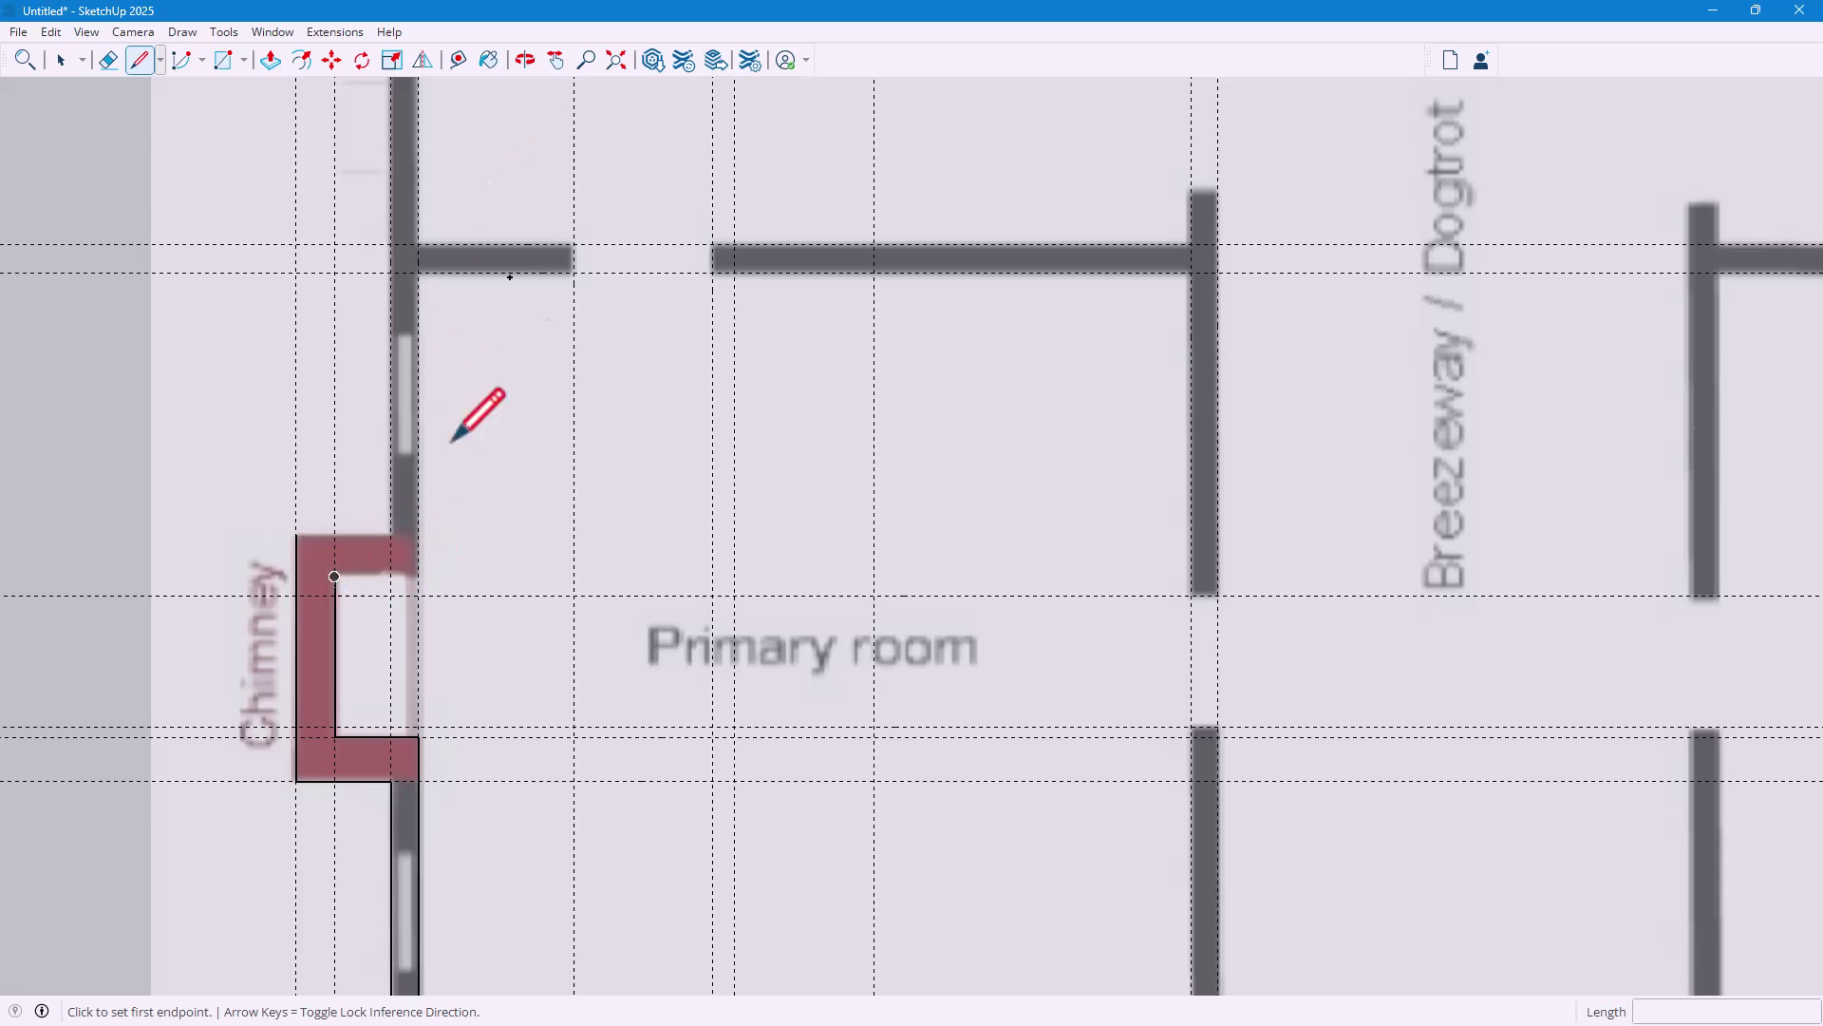
Place guides along the chimney's upper edges, about 15/16" above the breezeway doorway guide and 1' 13/16" below the shed room dividing wall
click(461, 64)
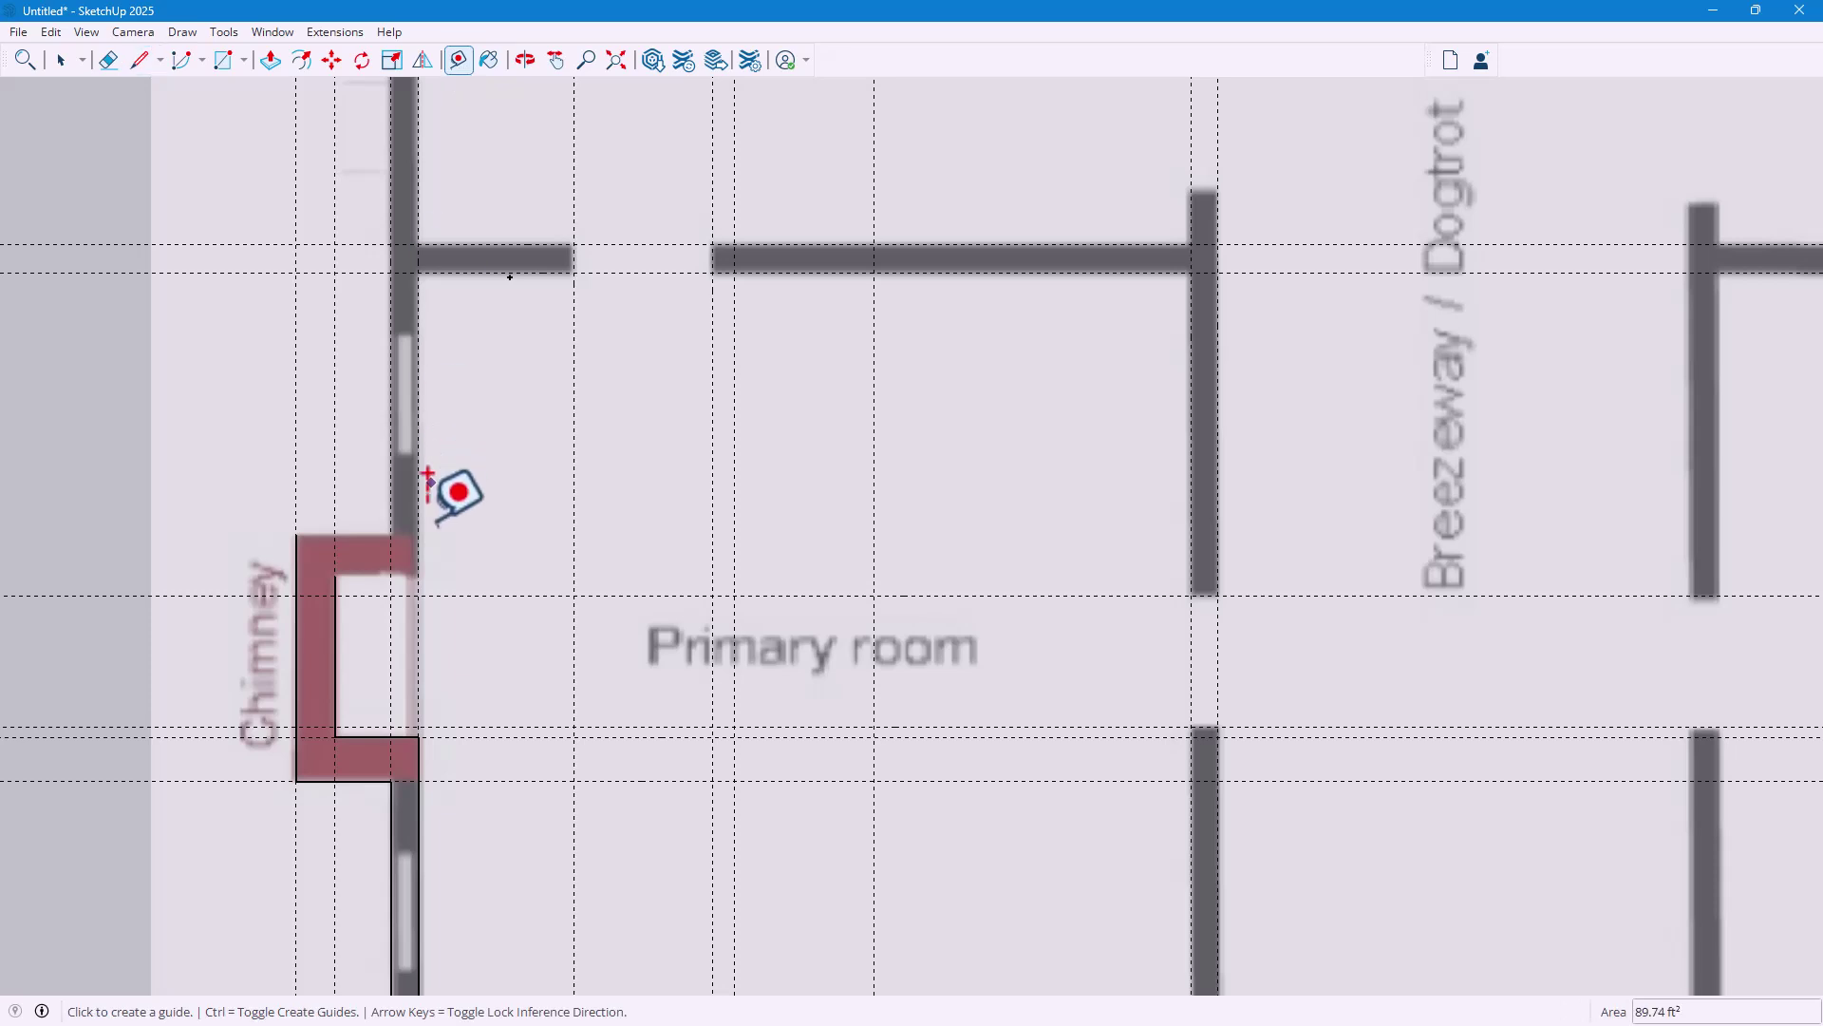
click(445, 600)
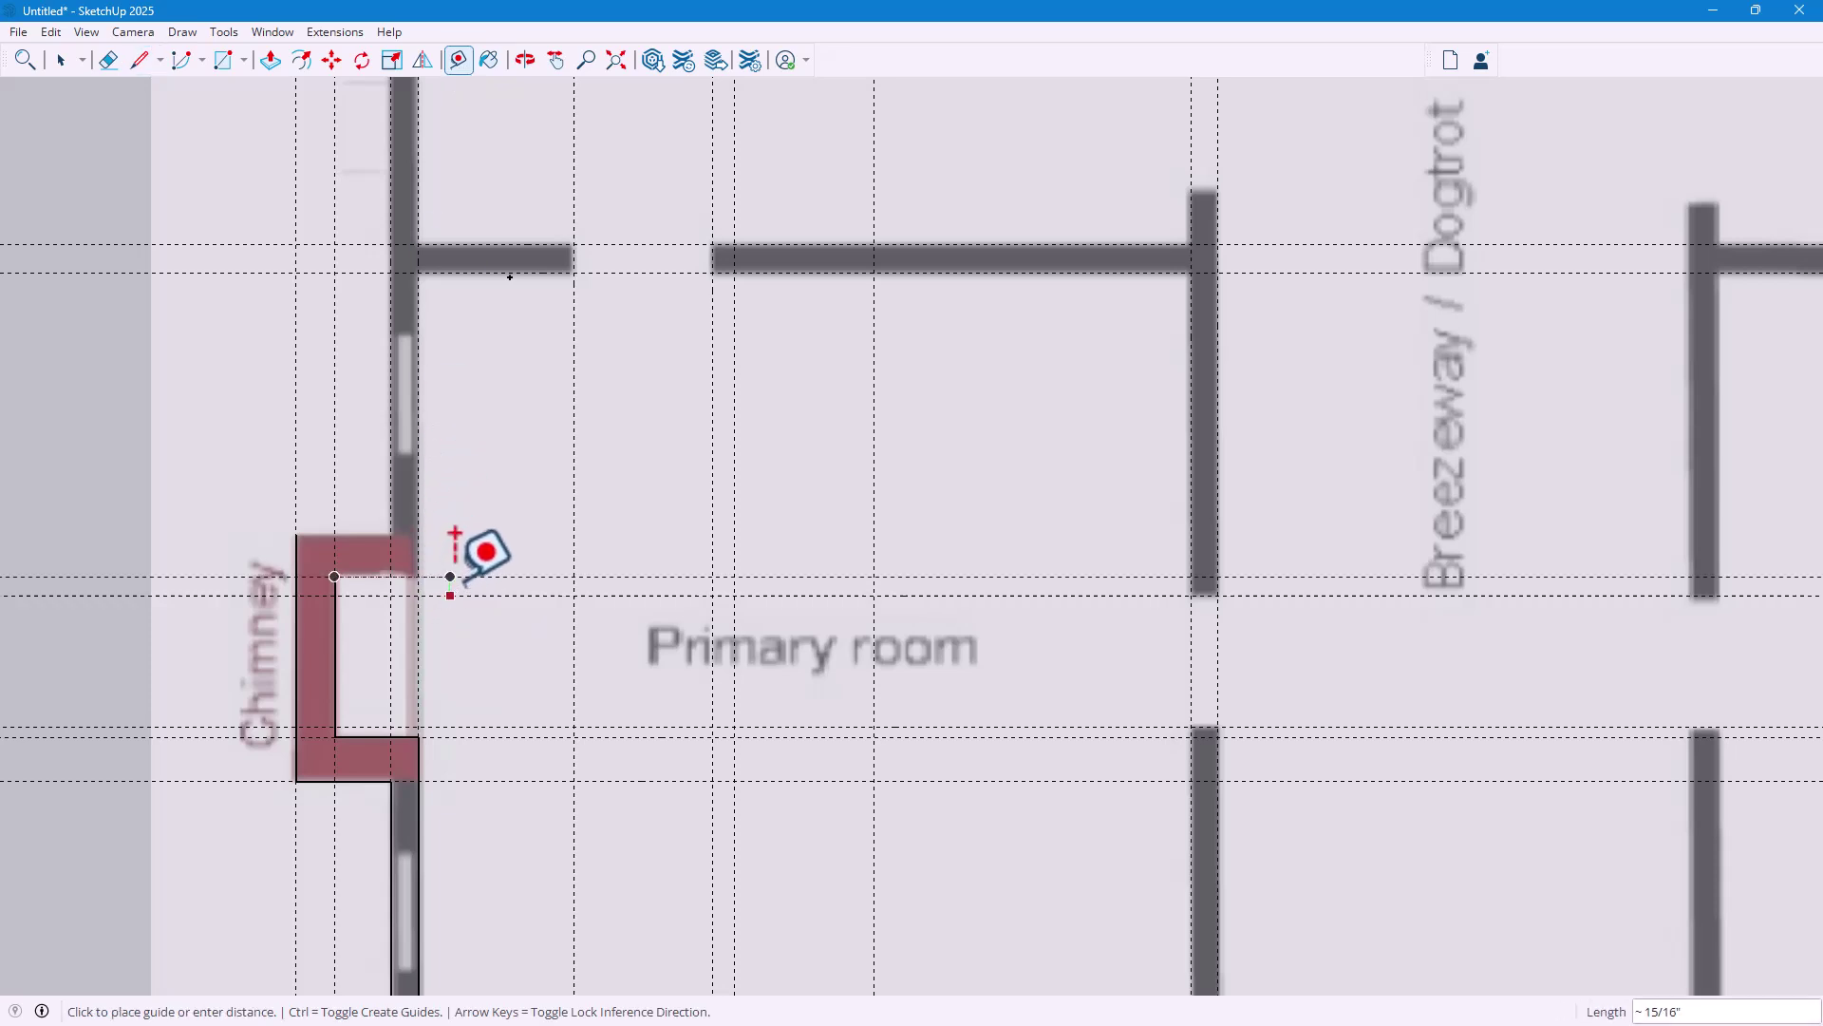
click(418, 551)
click(438, 273)
click(437, 535)
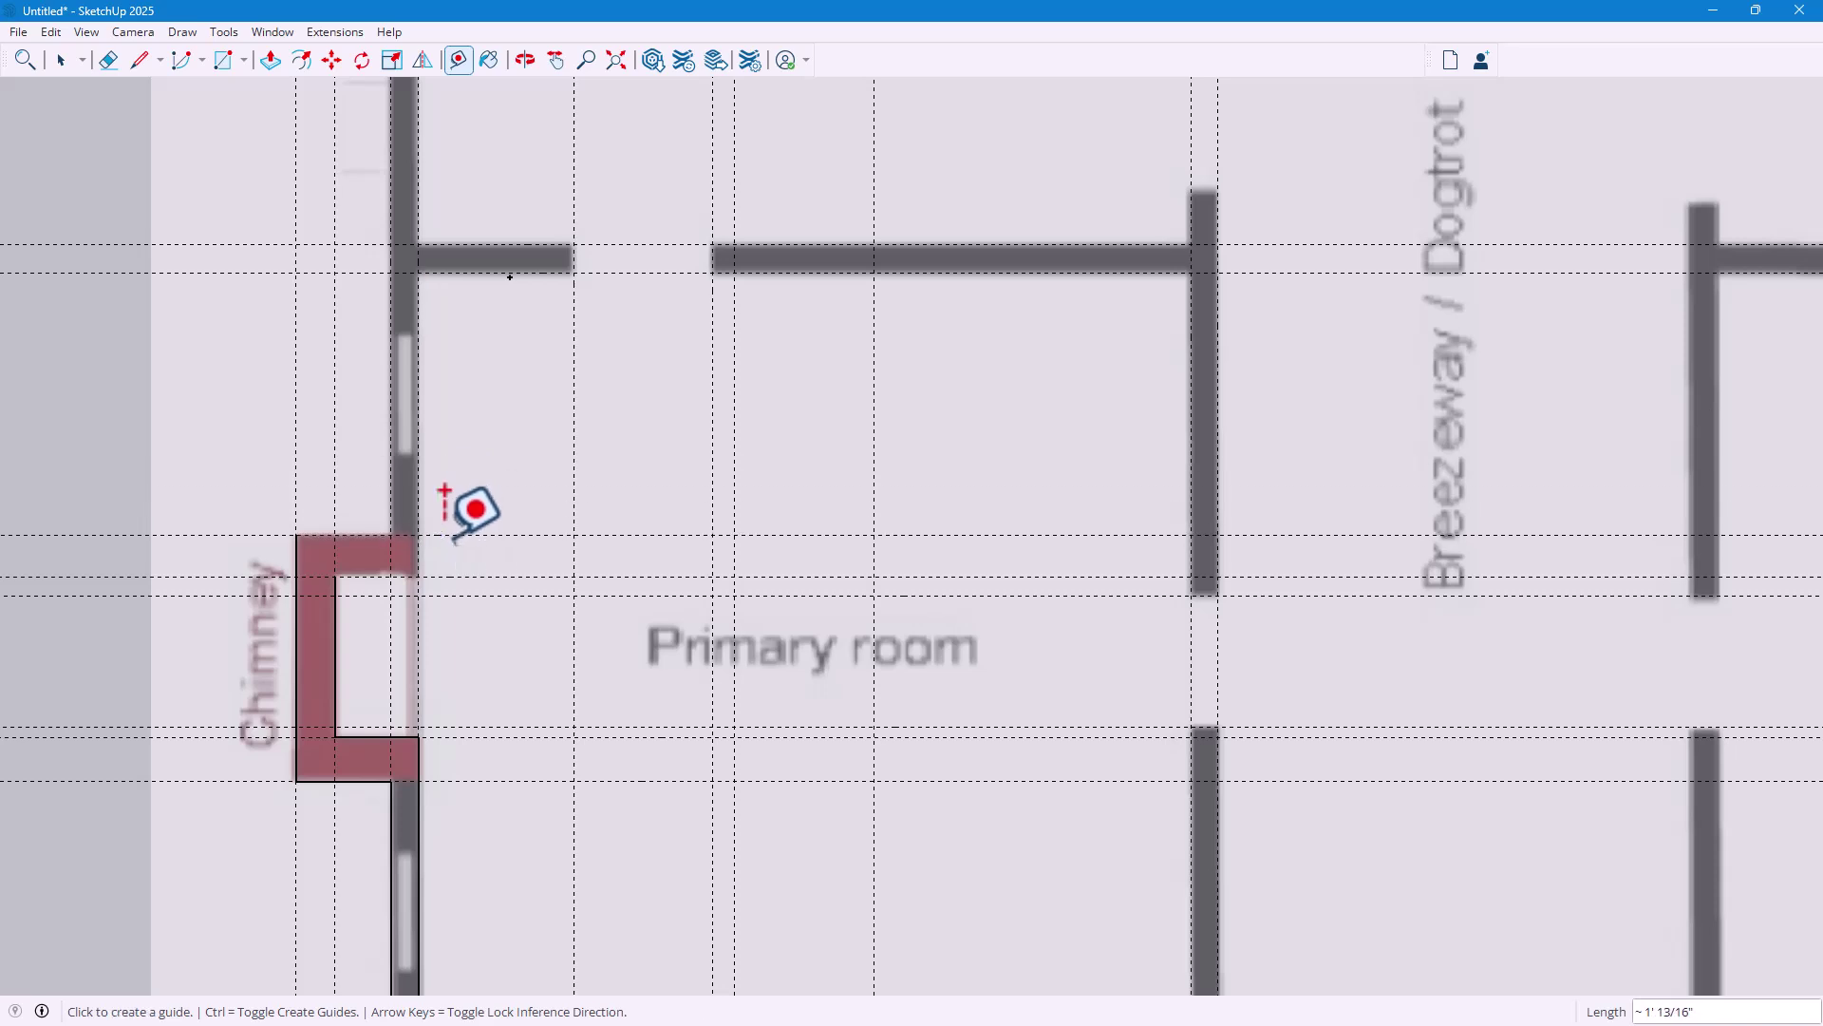
Erase the chimney's outer back edge and retrace it from the lower outer corner, continuing across the top to the exterior wall
click(107, 60)
click(295, 550)
click(139, 60)
click(295, 781)
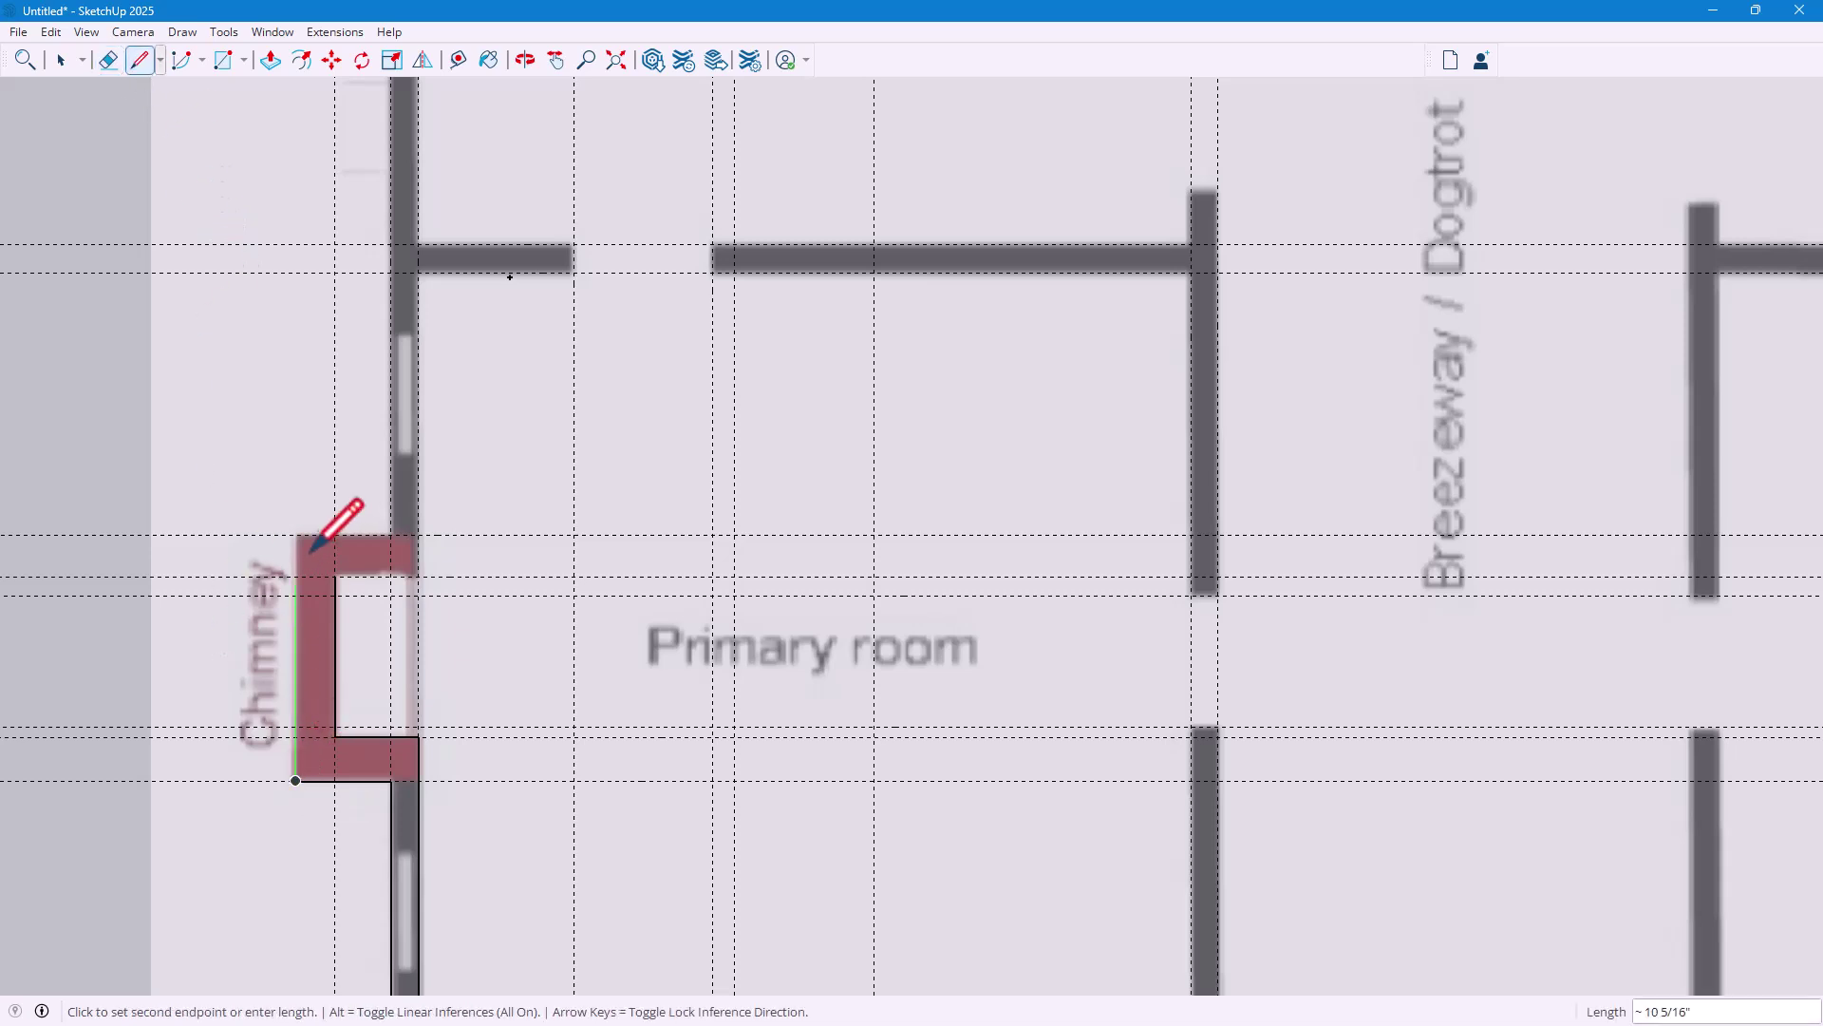
click(295, 536)
click(390, 536)
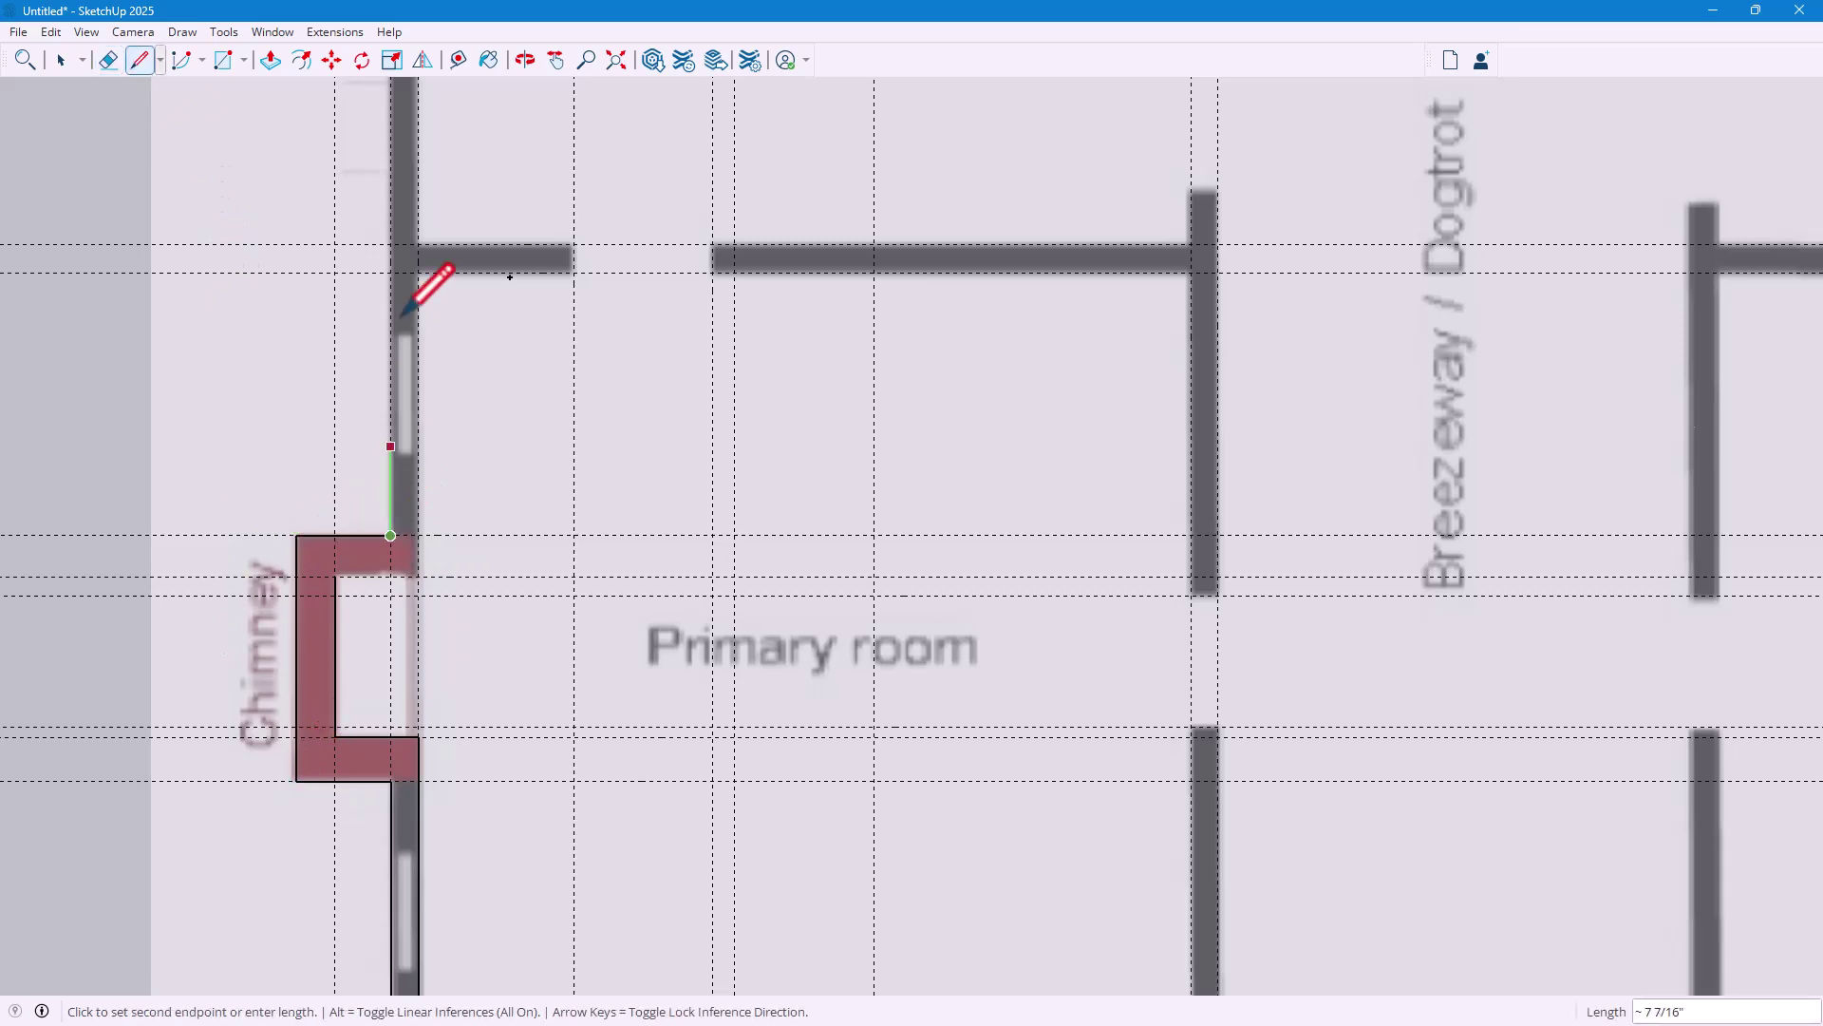
Trace the exterior wall above the chimney and the dividing wall's short left section, closing the outline at the firebox's upper inner corner
click(391, 245)
click(573, 245)
click(573, 272)
click(417, 273)
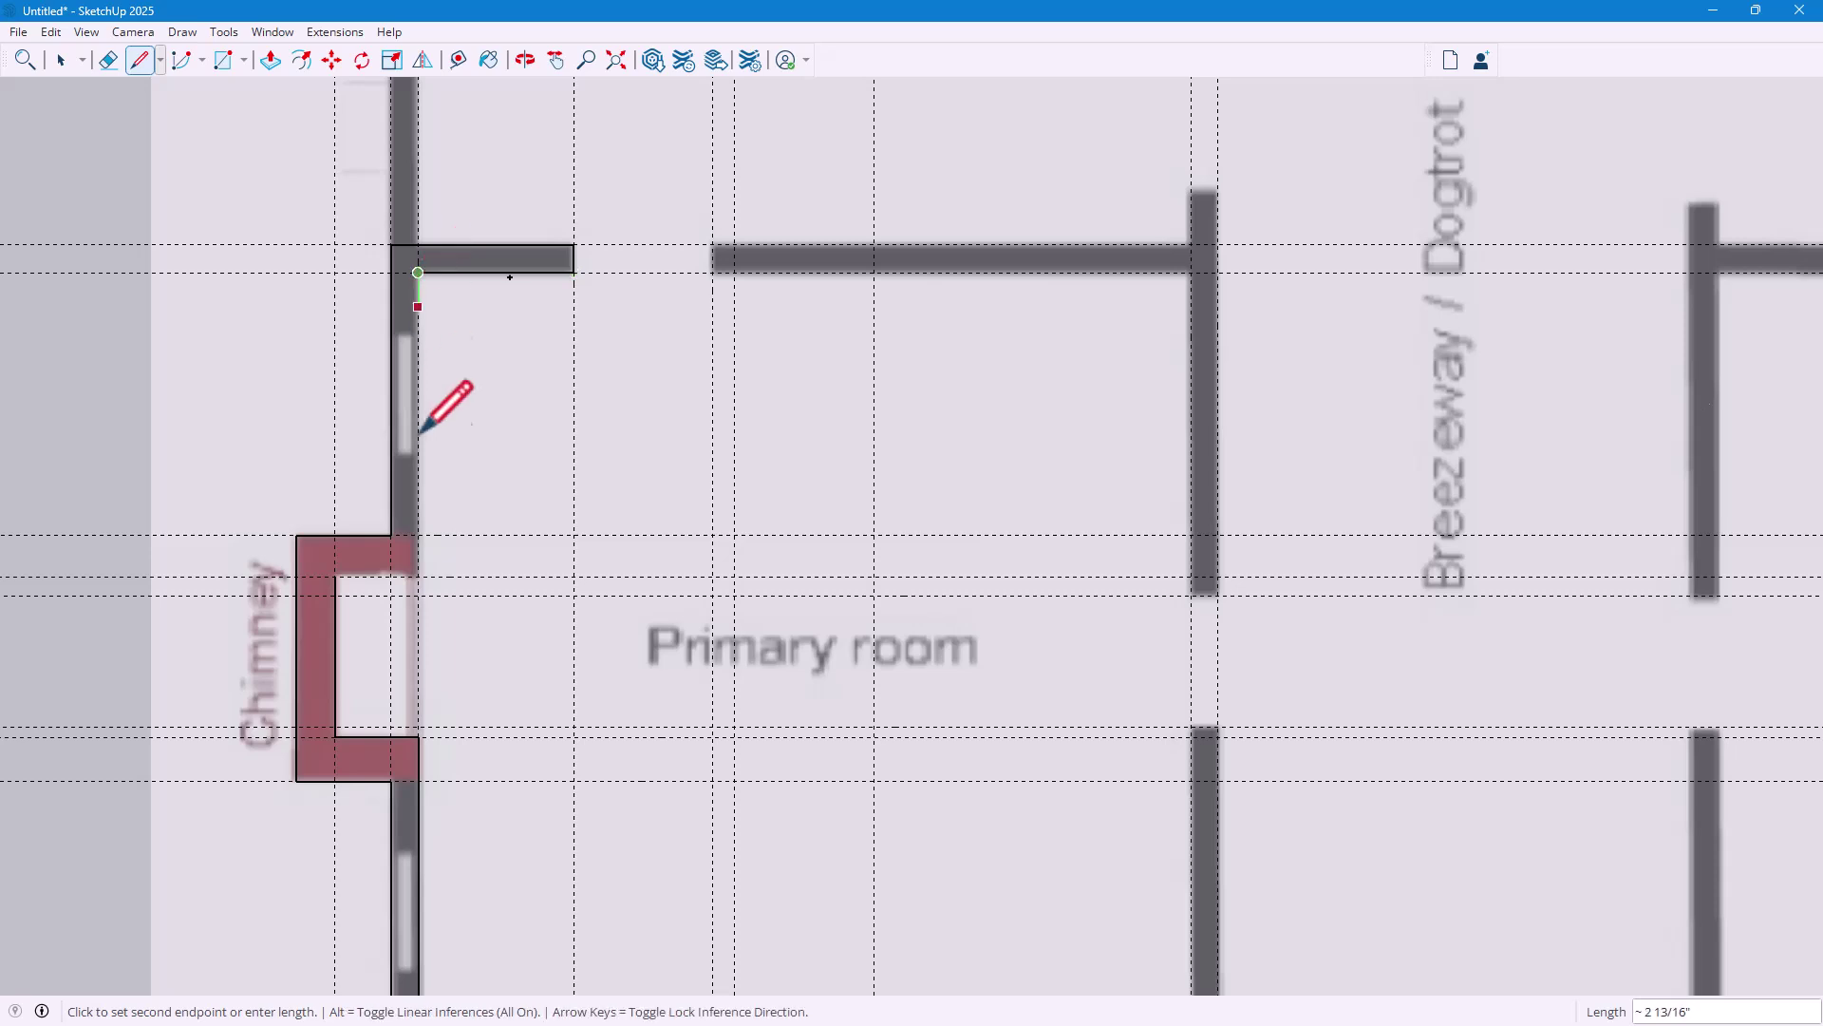
click(417, 576)
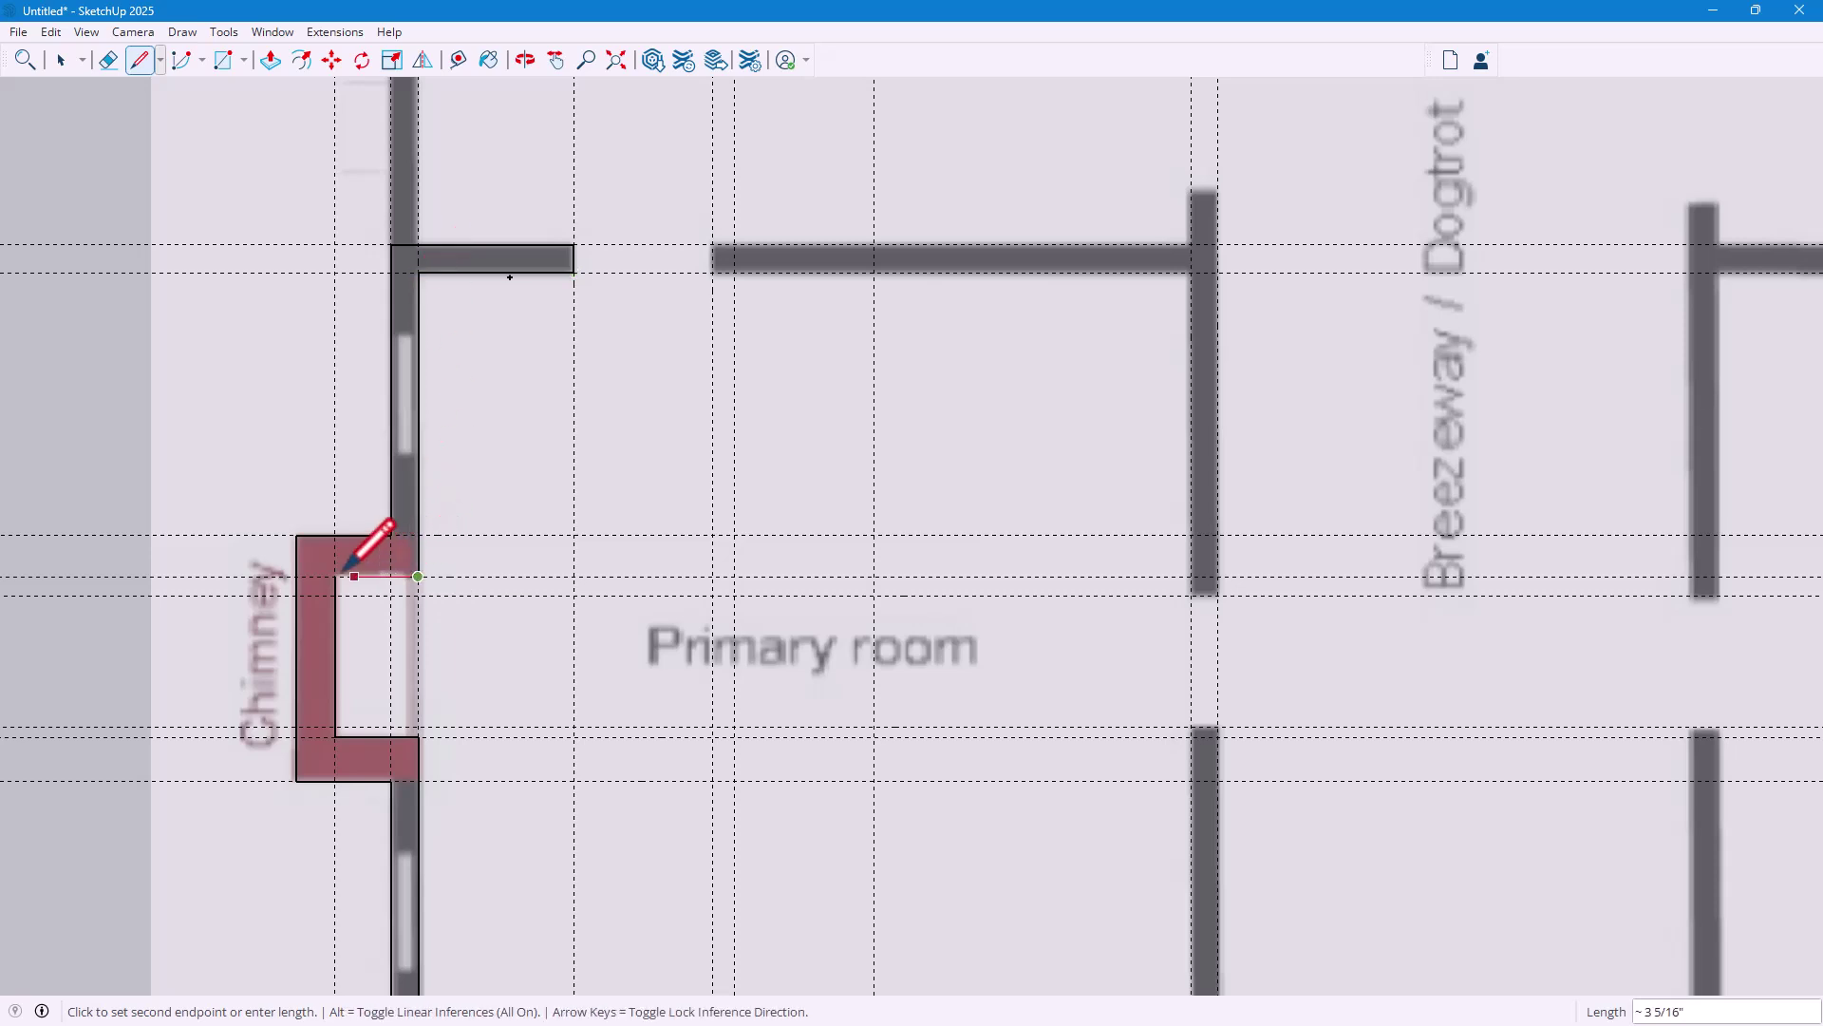
click(334, 576)
Trace the closed L-shaped wall between the front and breezeway doorways of the left primary room, with its front edge about 1' 4 3/4" long
scroll(517, 589, down, 5)
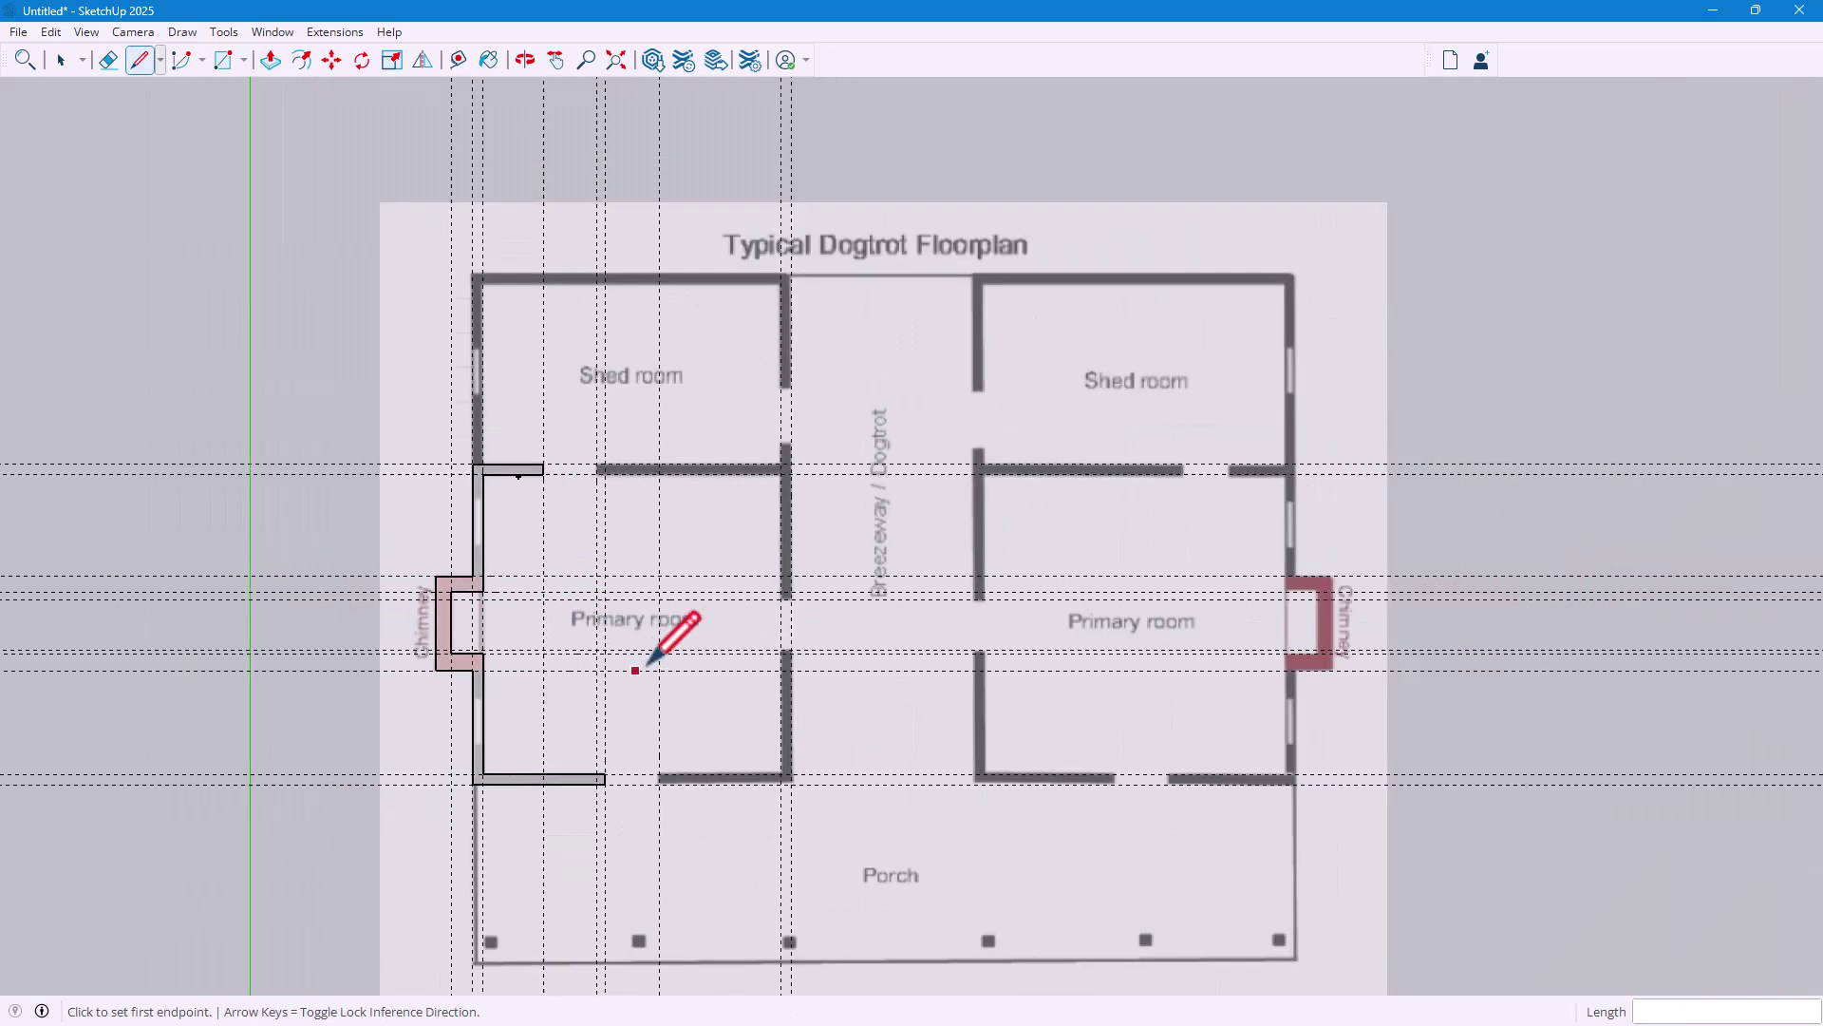
scroll(639, 659, up, 4)
click(648, 897)
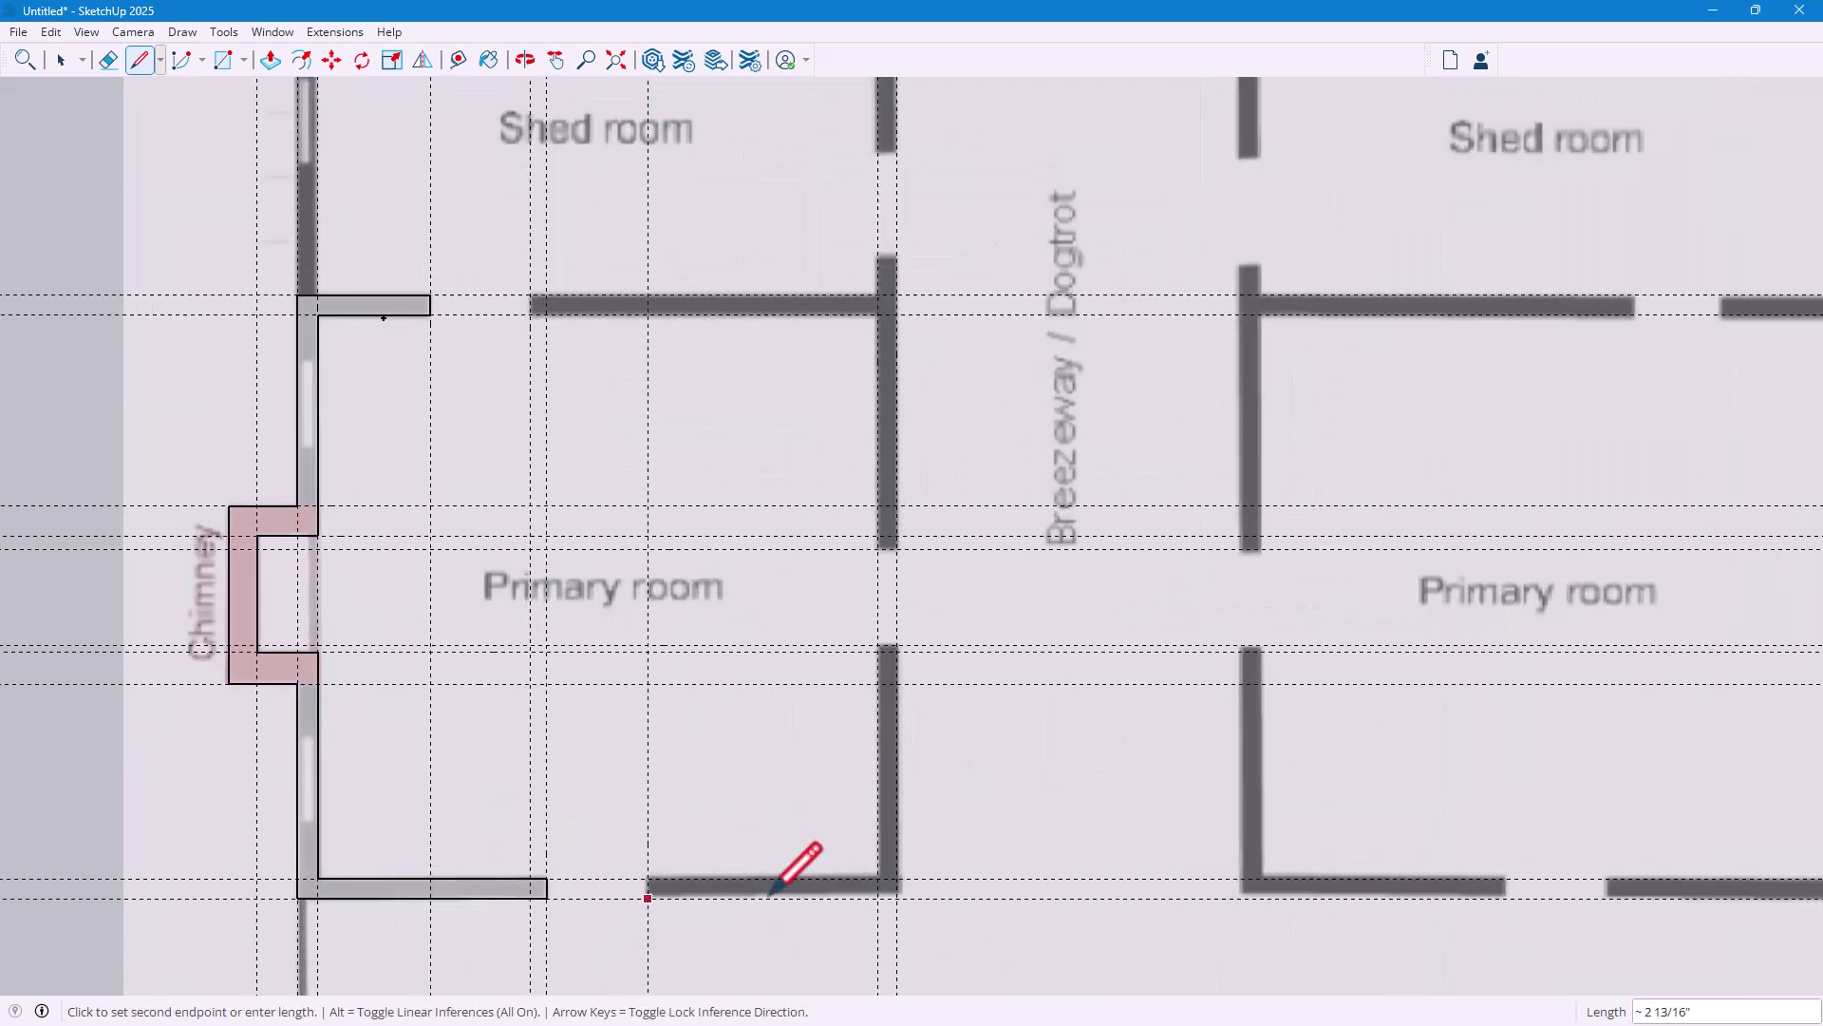
click(896, 896)
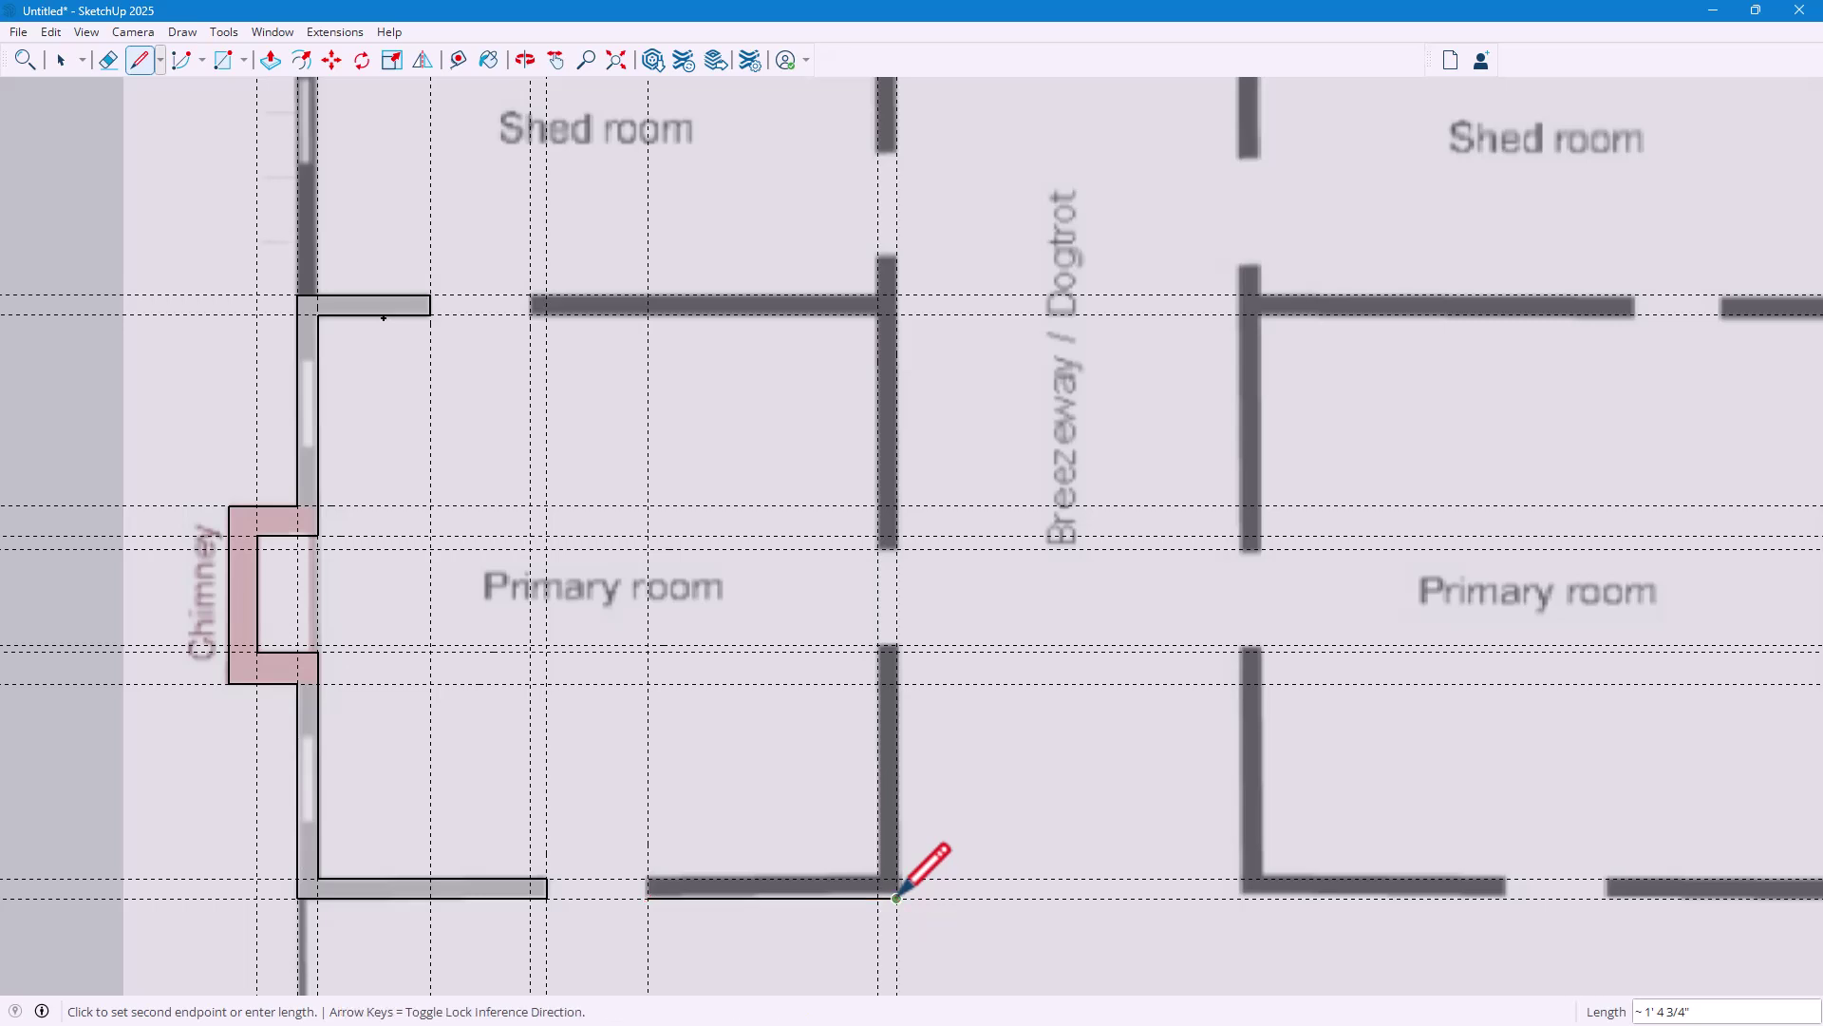
click(897, 645)
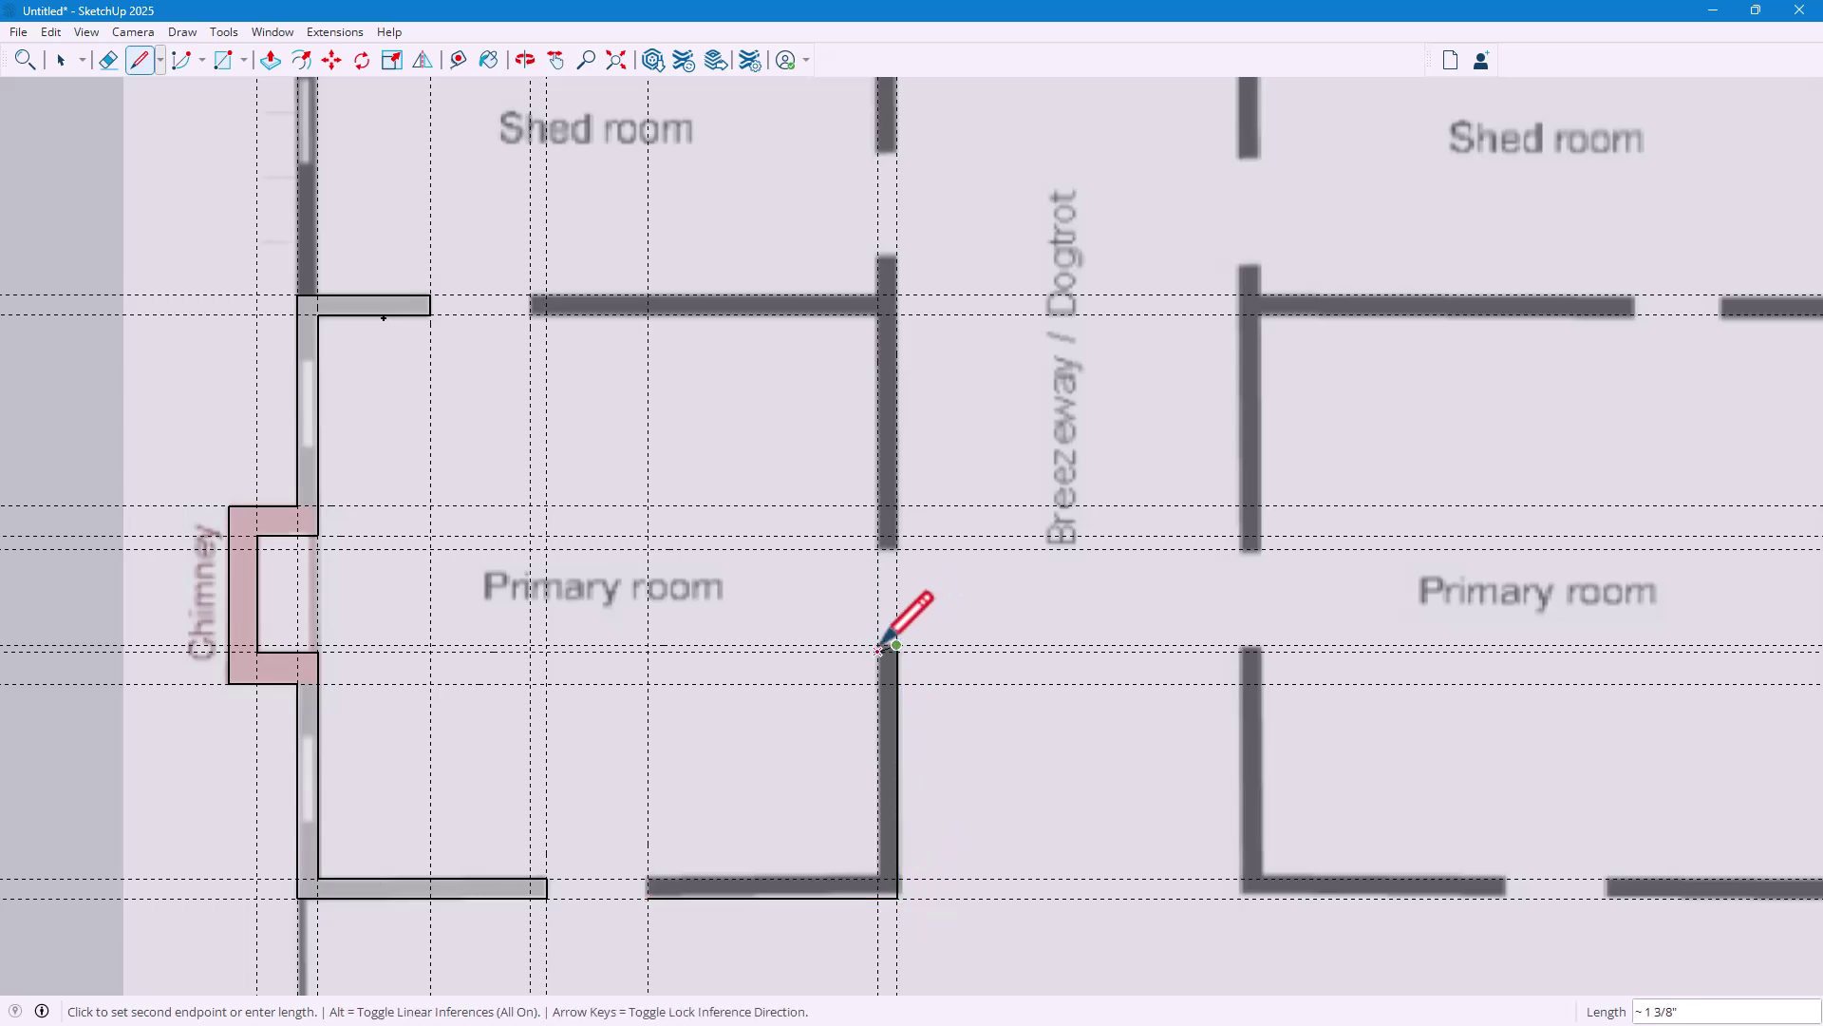
click(877, 646)
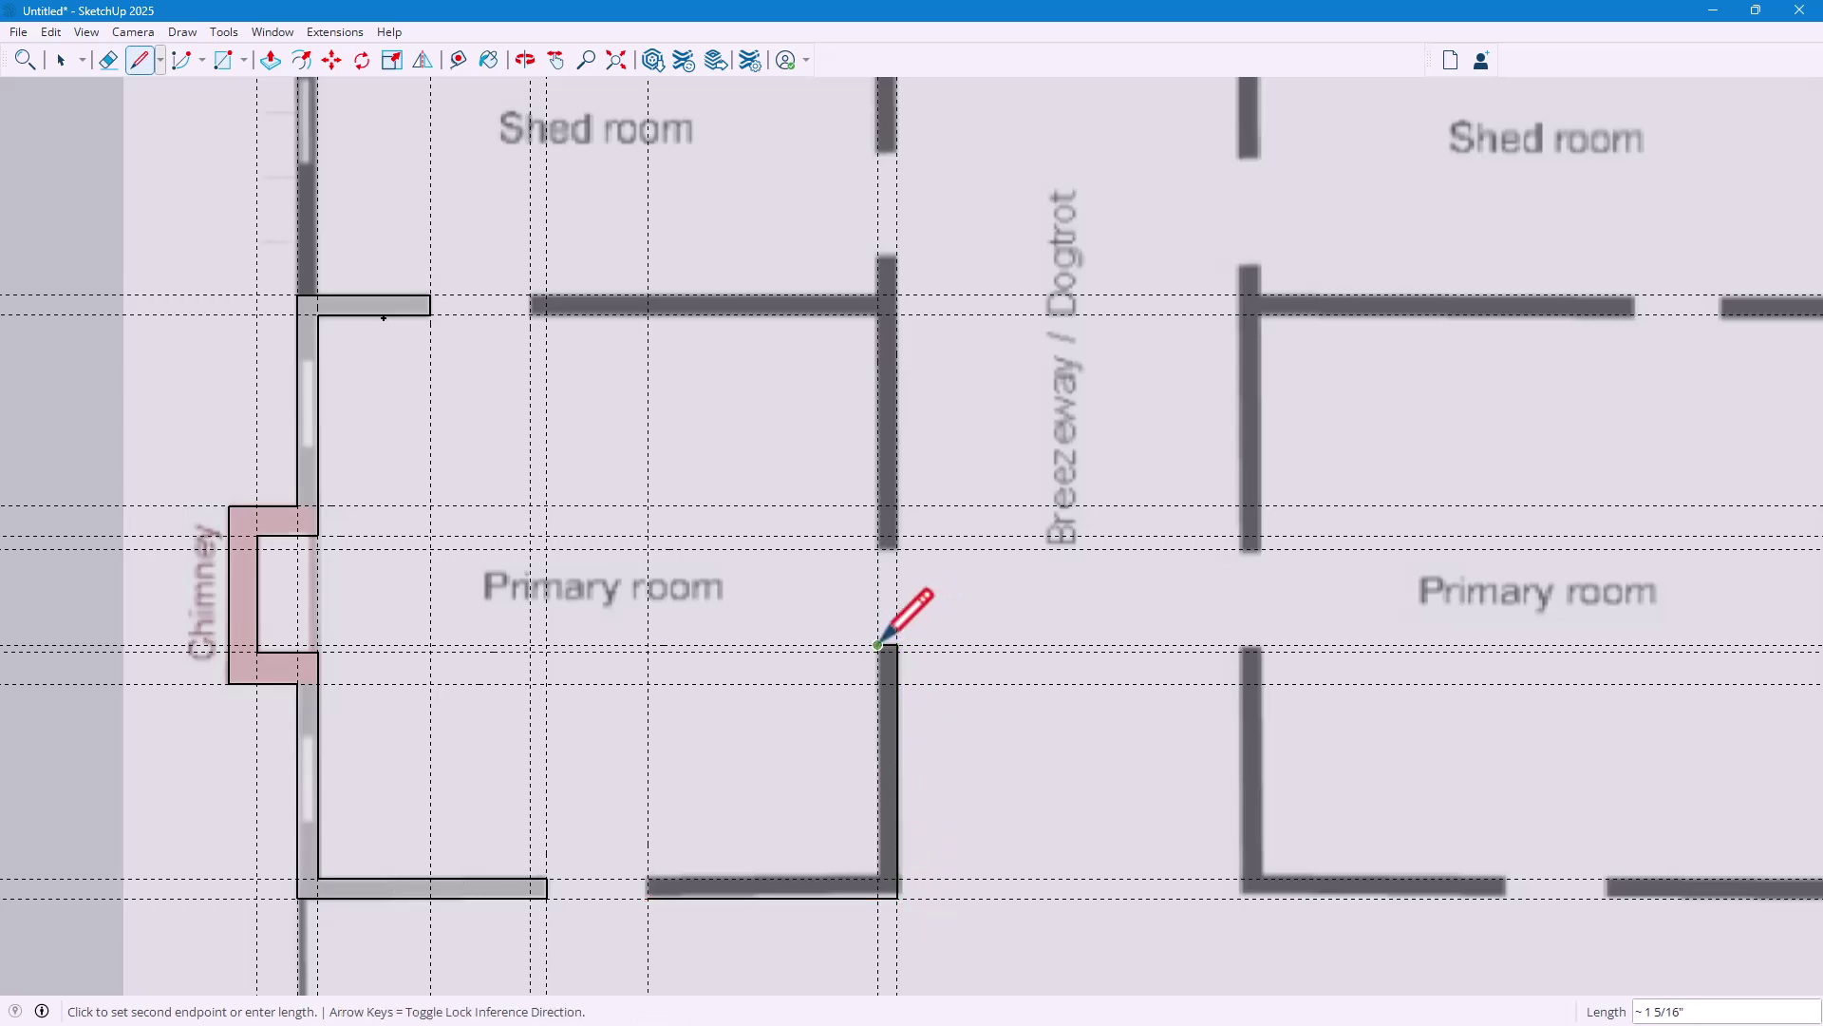
click(878, 878)
click(647, 878)
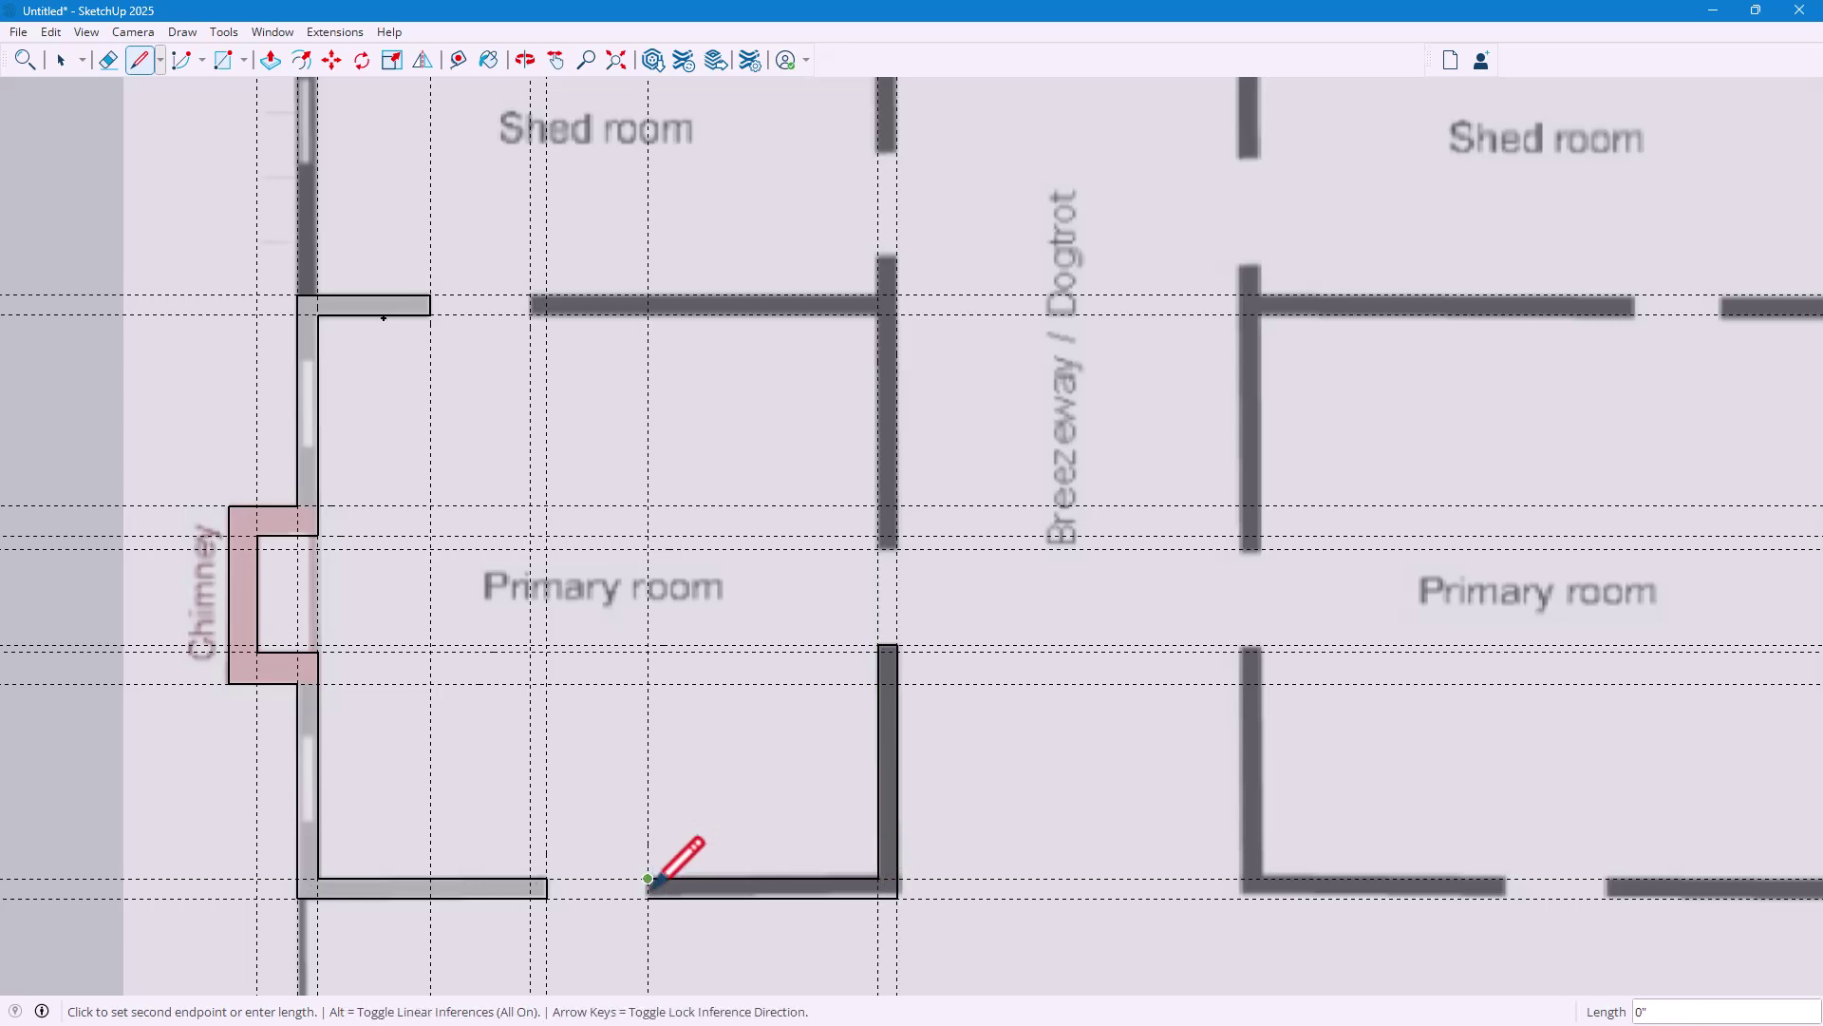
click(648, 896)
Trace the closed upper breezeway wall and adjoining dividing wall of the left primary room, extending about 2 5/8" above the dividing wall
click(896, 547)
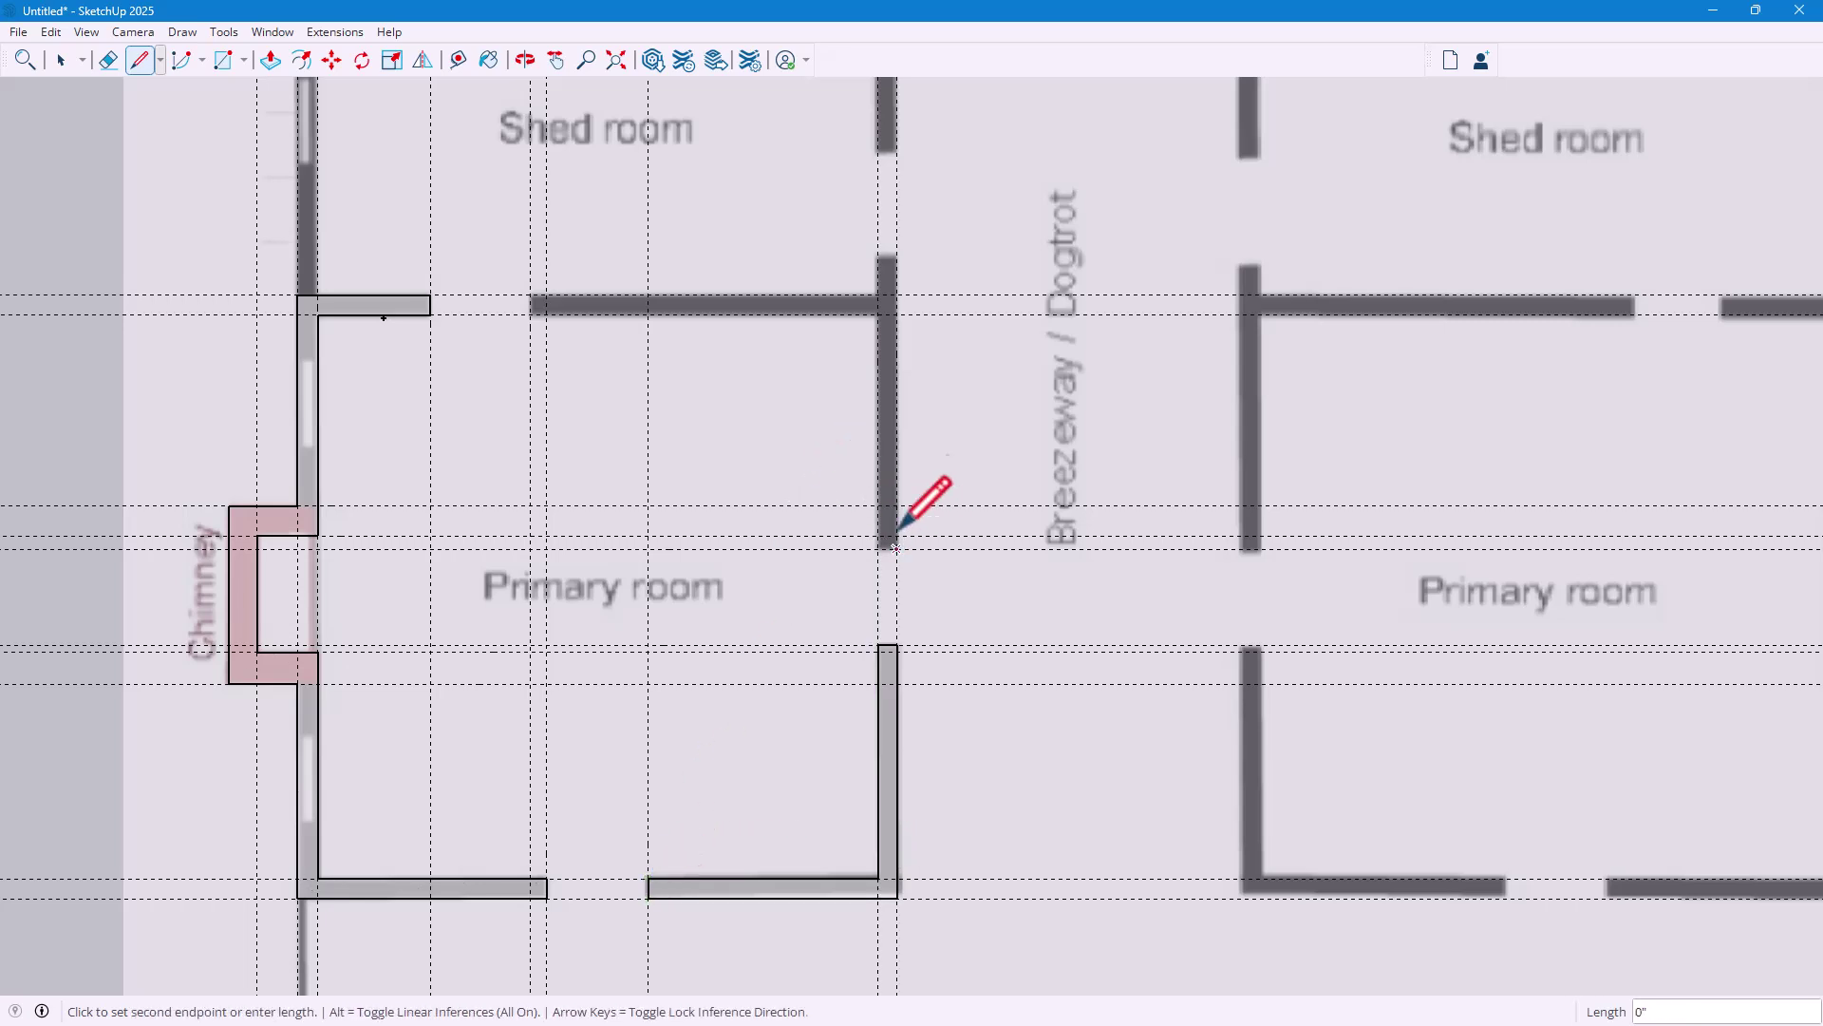
click(897, 255)
click(878, 256)
click(878, 294)
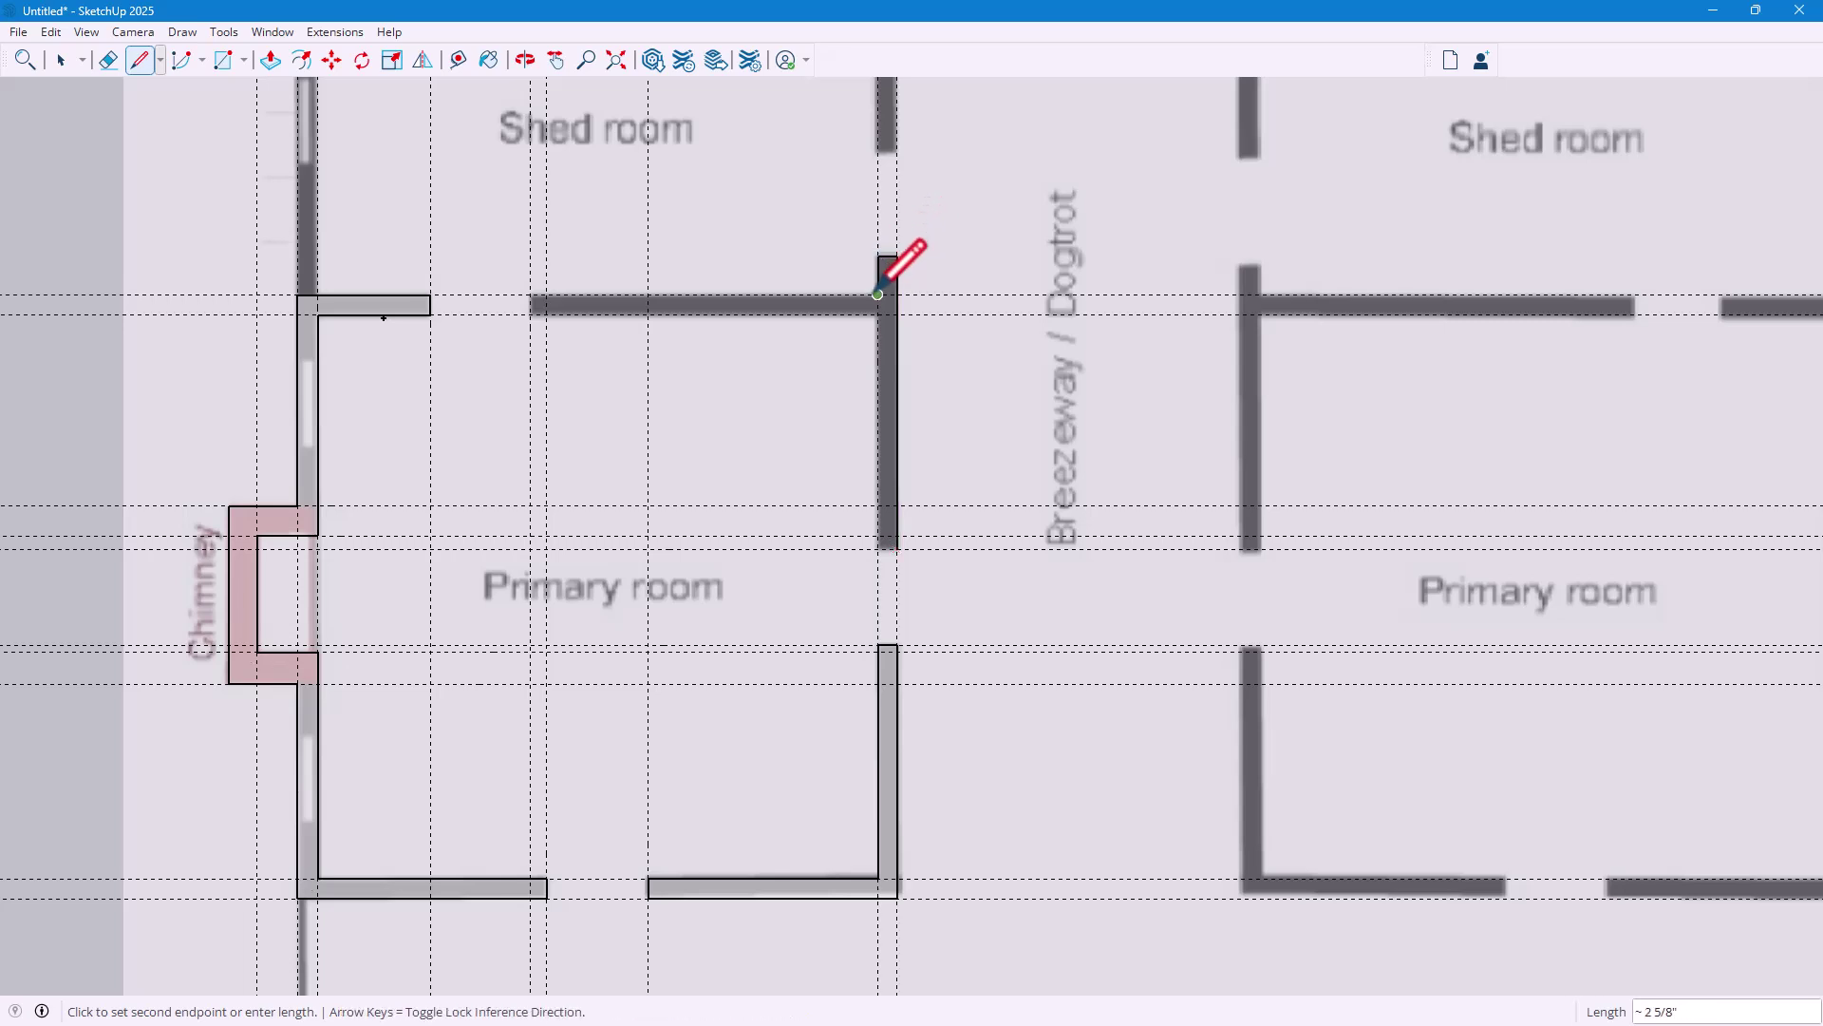
click(530, 296)
click(529, 313)
click(878, 314)
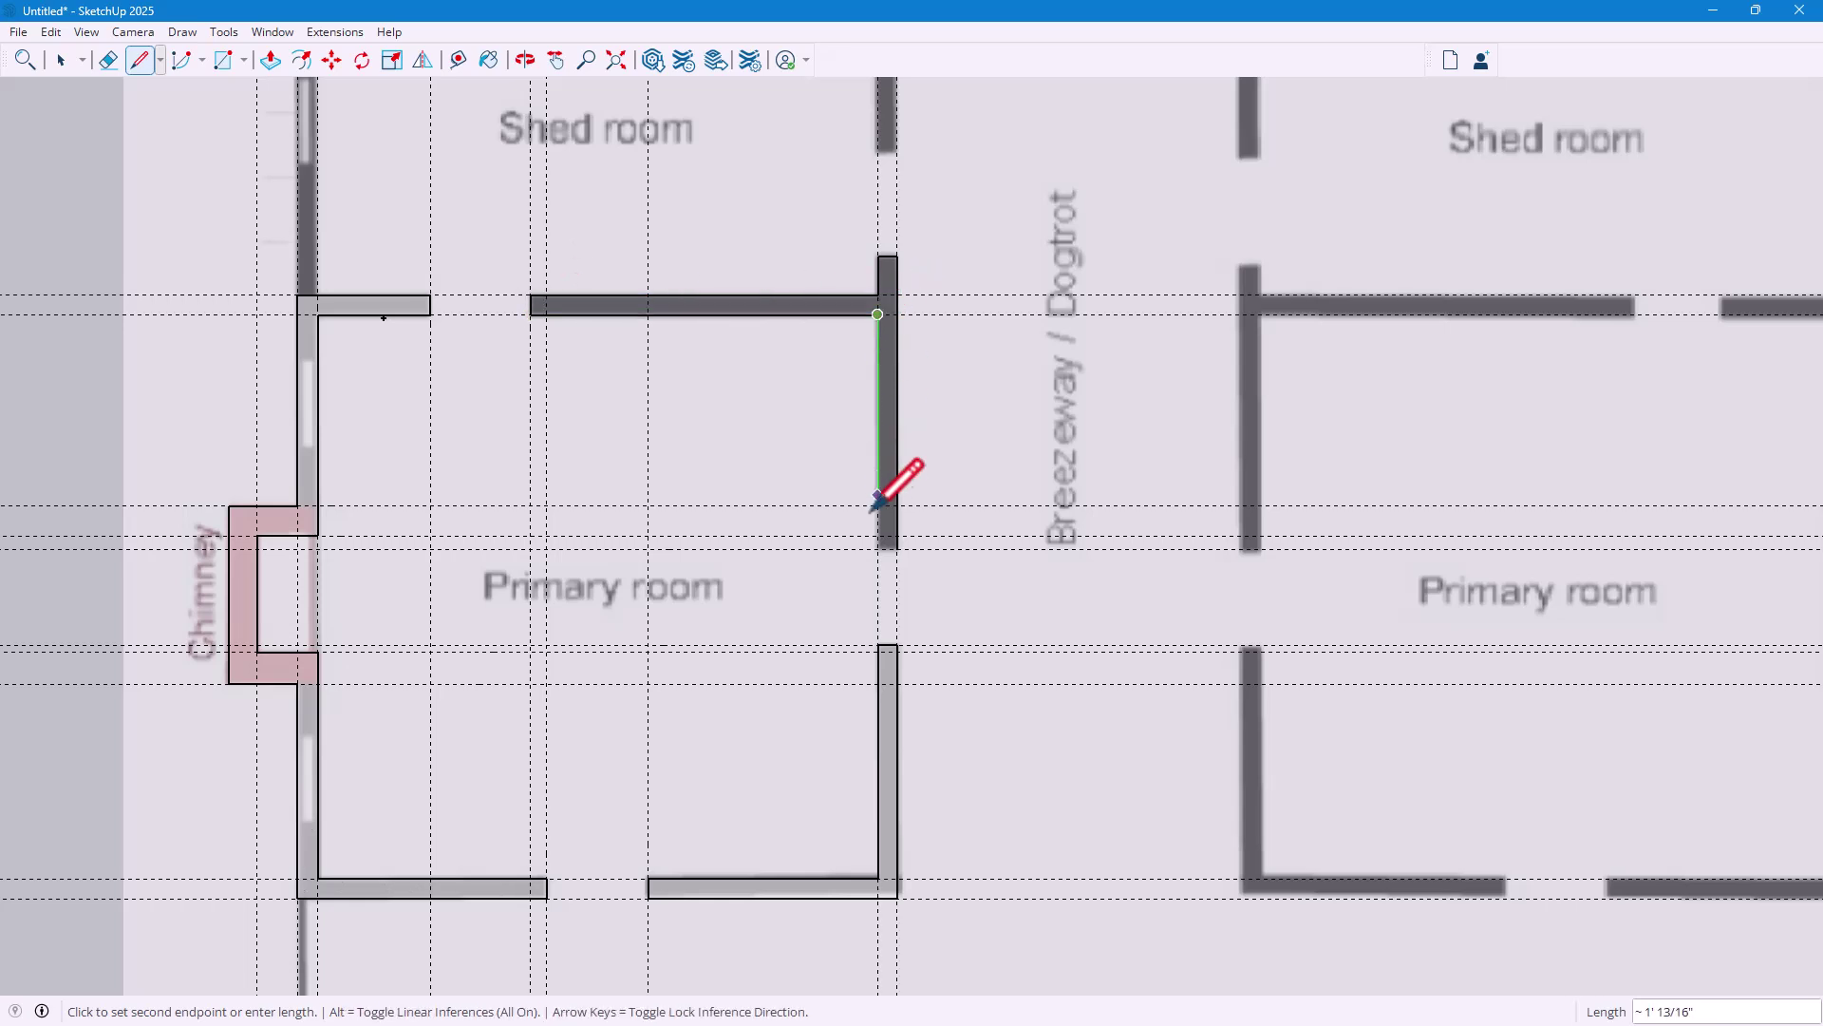
click(878, 548)
click(897, 547)
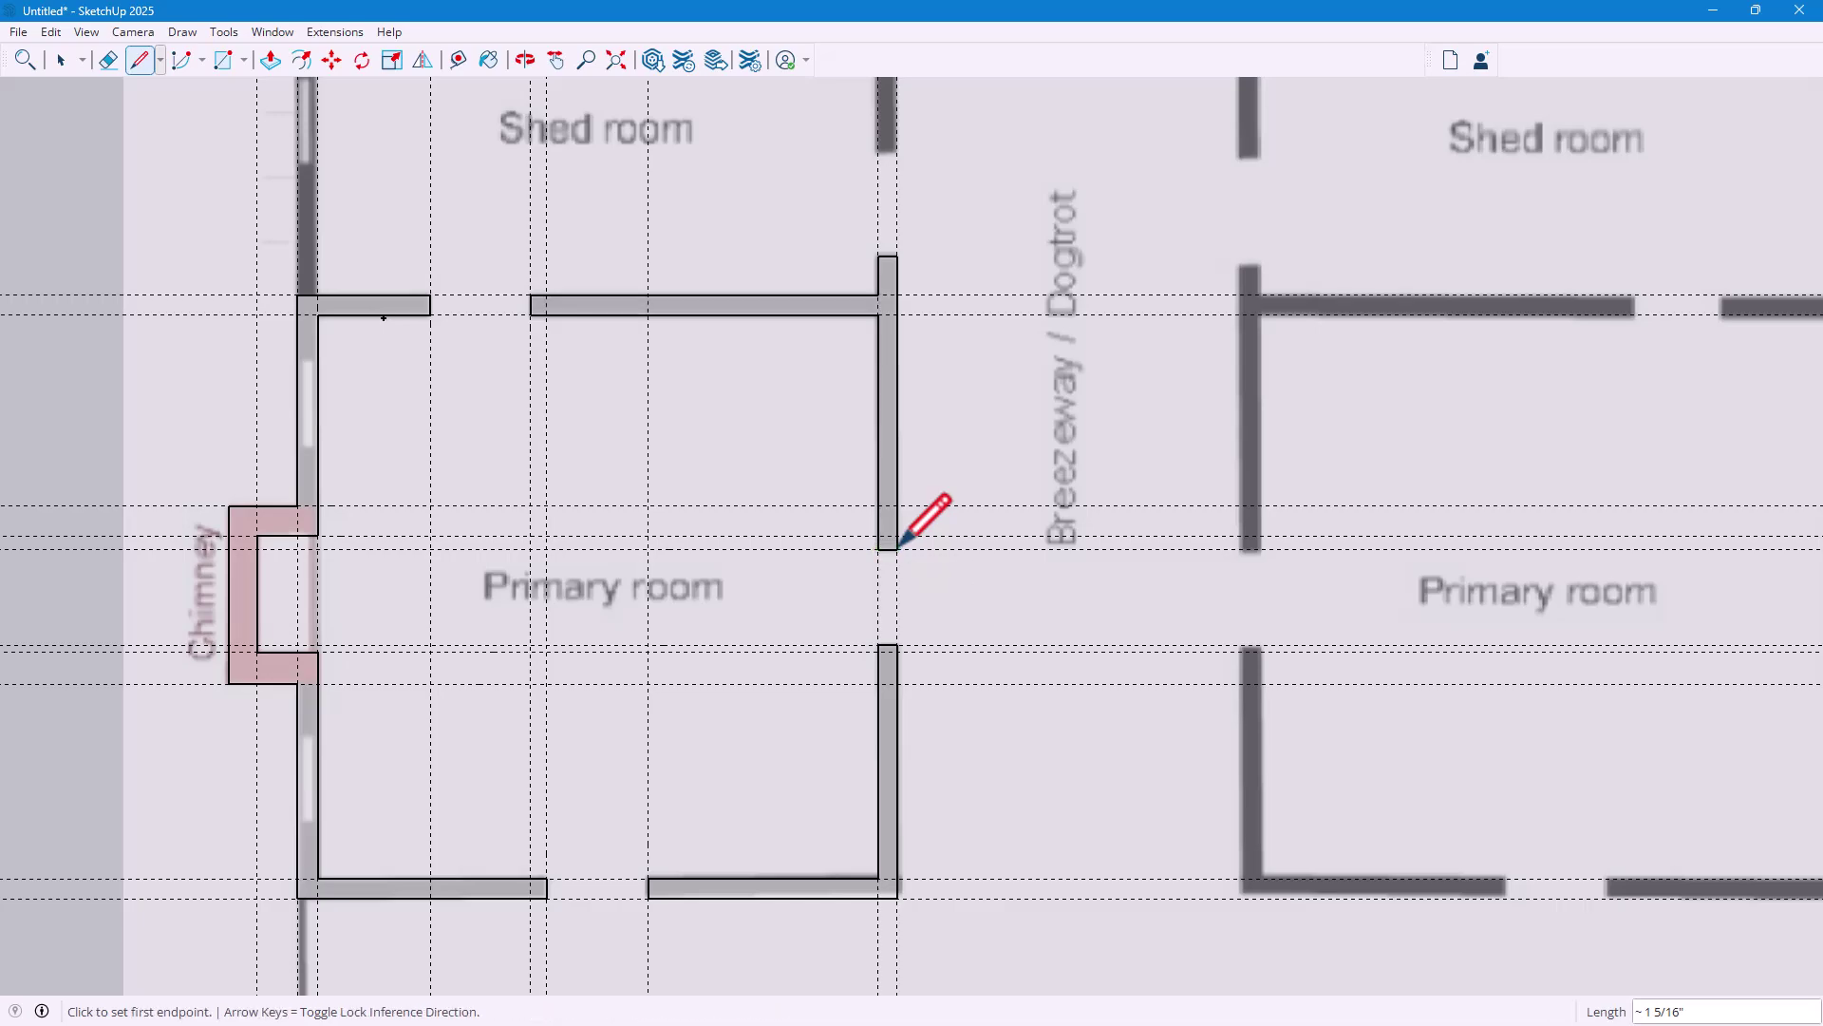
Switch the camera to Perspective and view the traced walls at an angle together with the scale figure
click(59, 59)
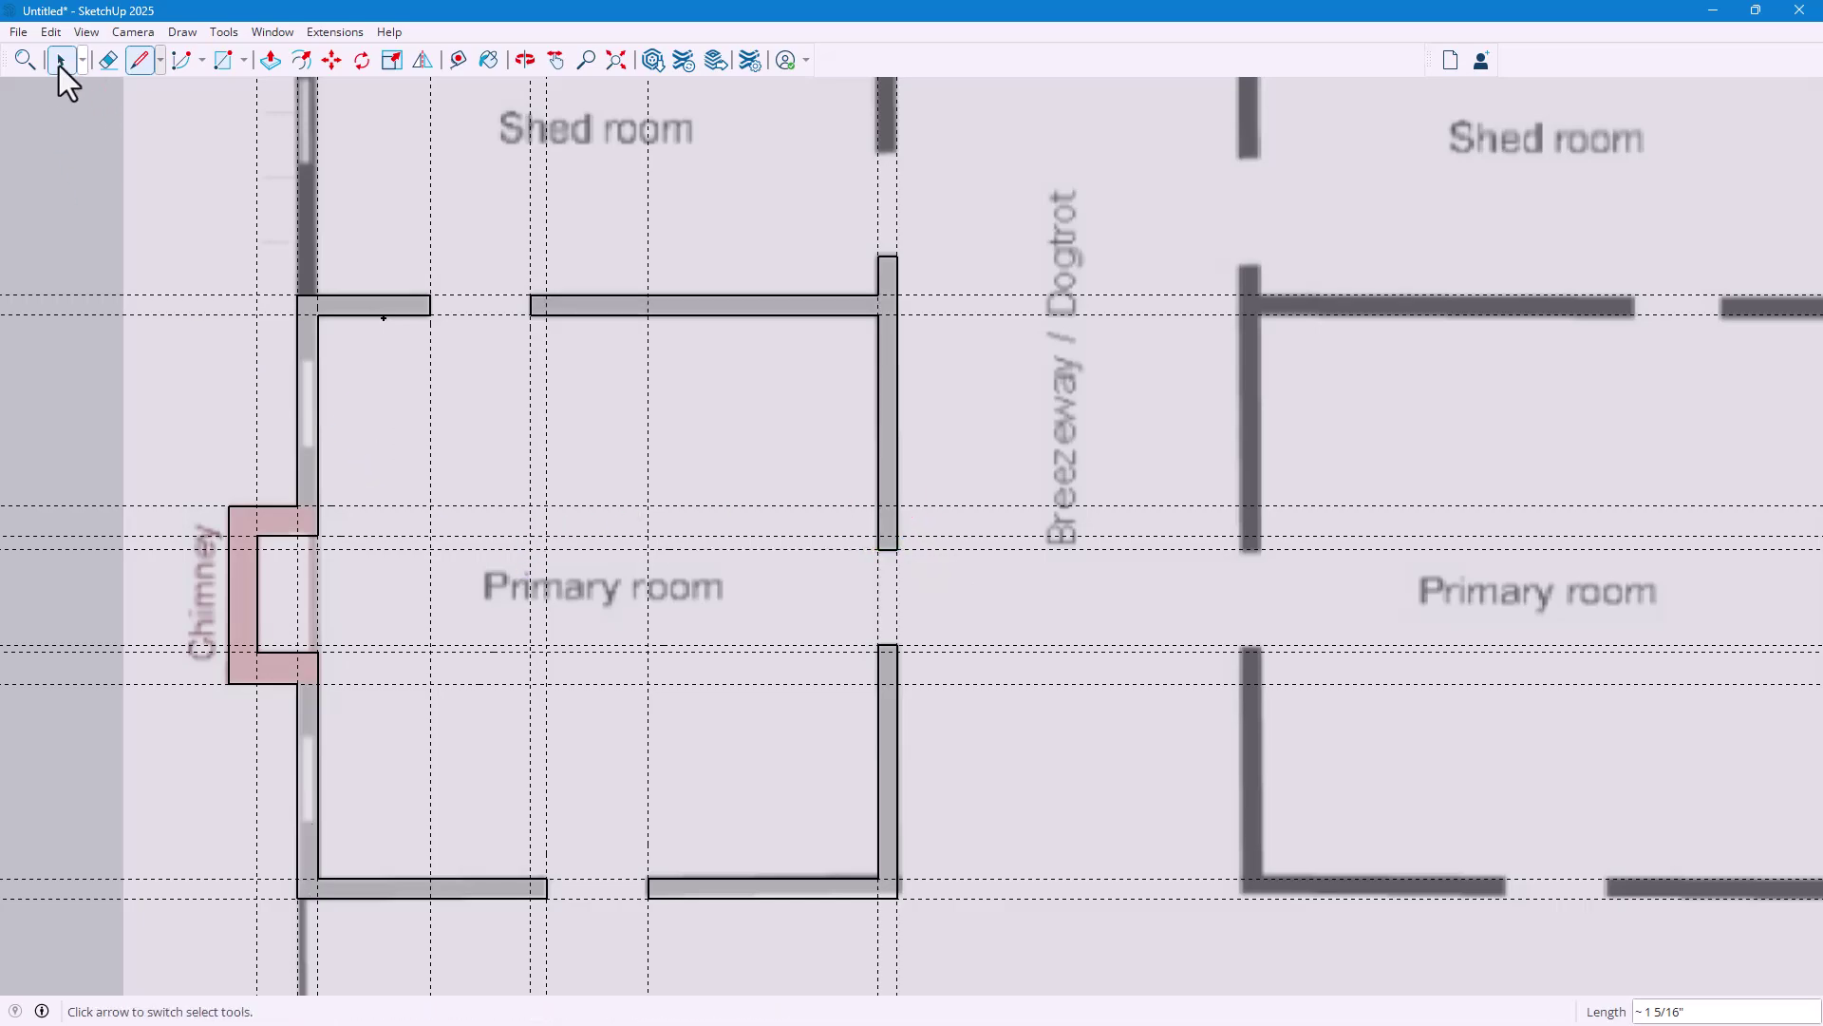
middle_drag(223, 368, 262, 245)
click(122, 35)
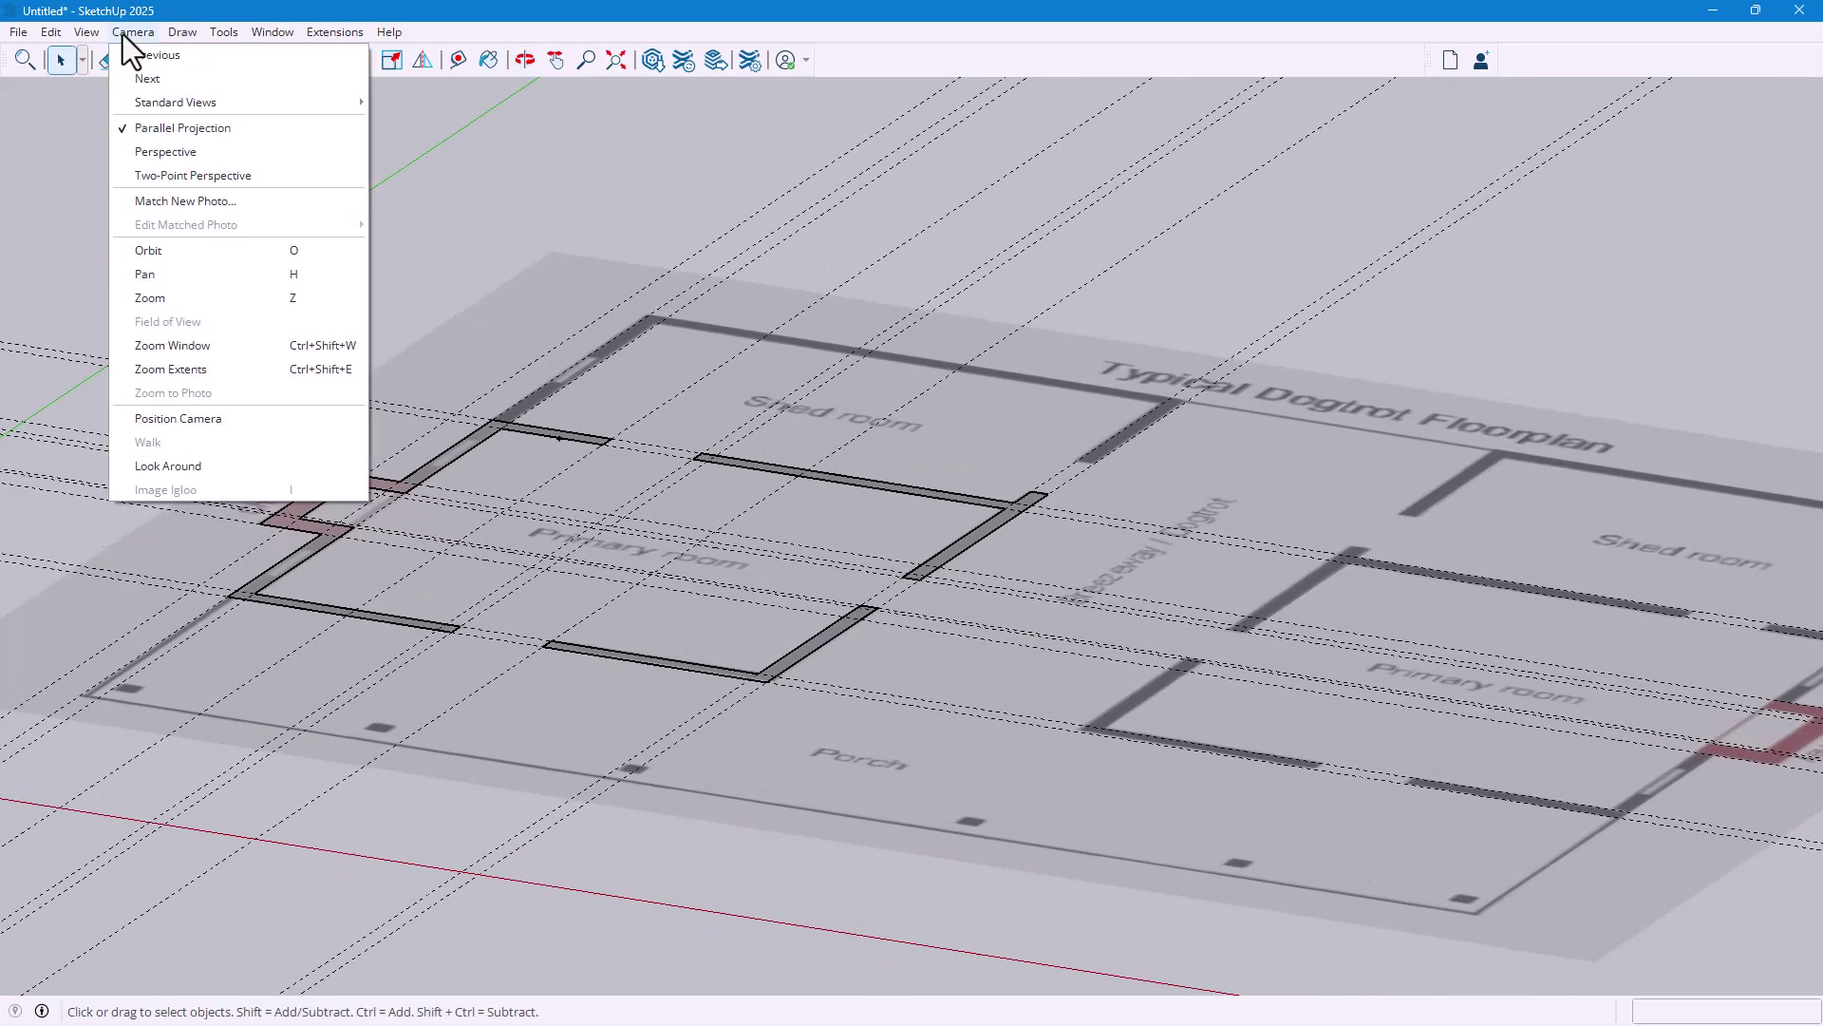
click(185, 155)
middle_drag(435, 415, 733, 573)
scroll(734, 573, down, 5)
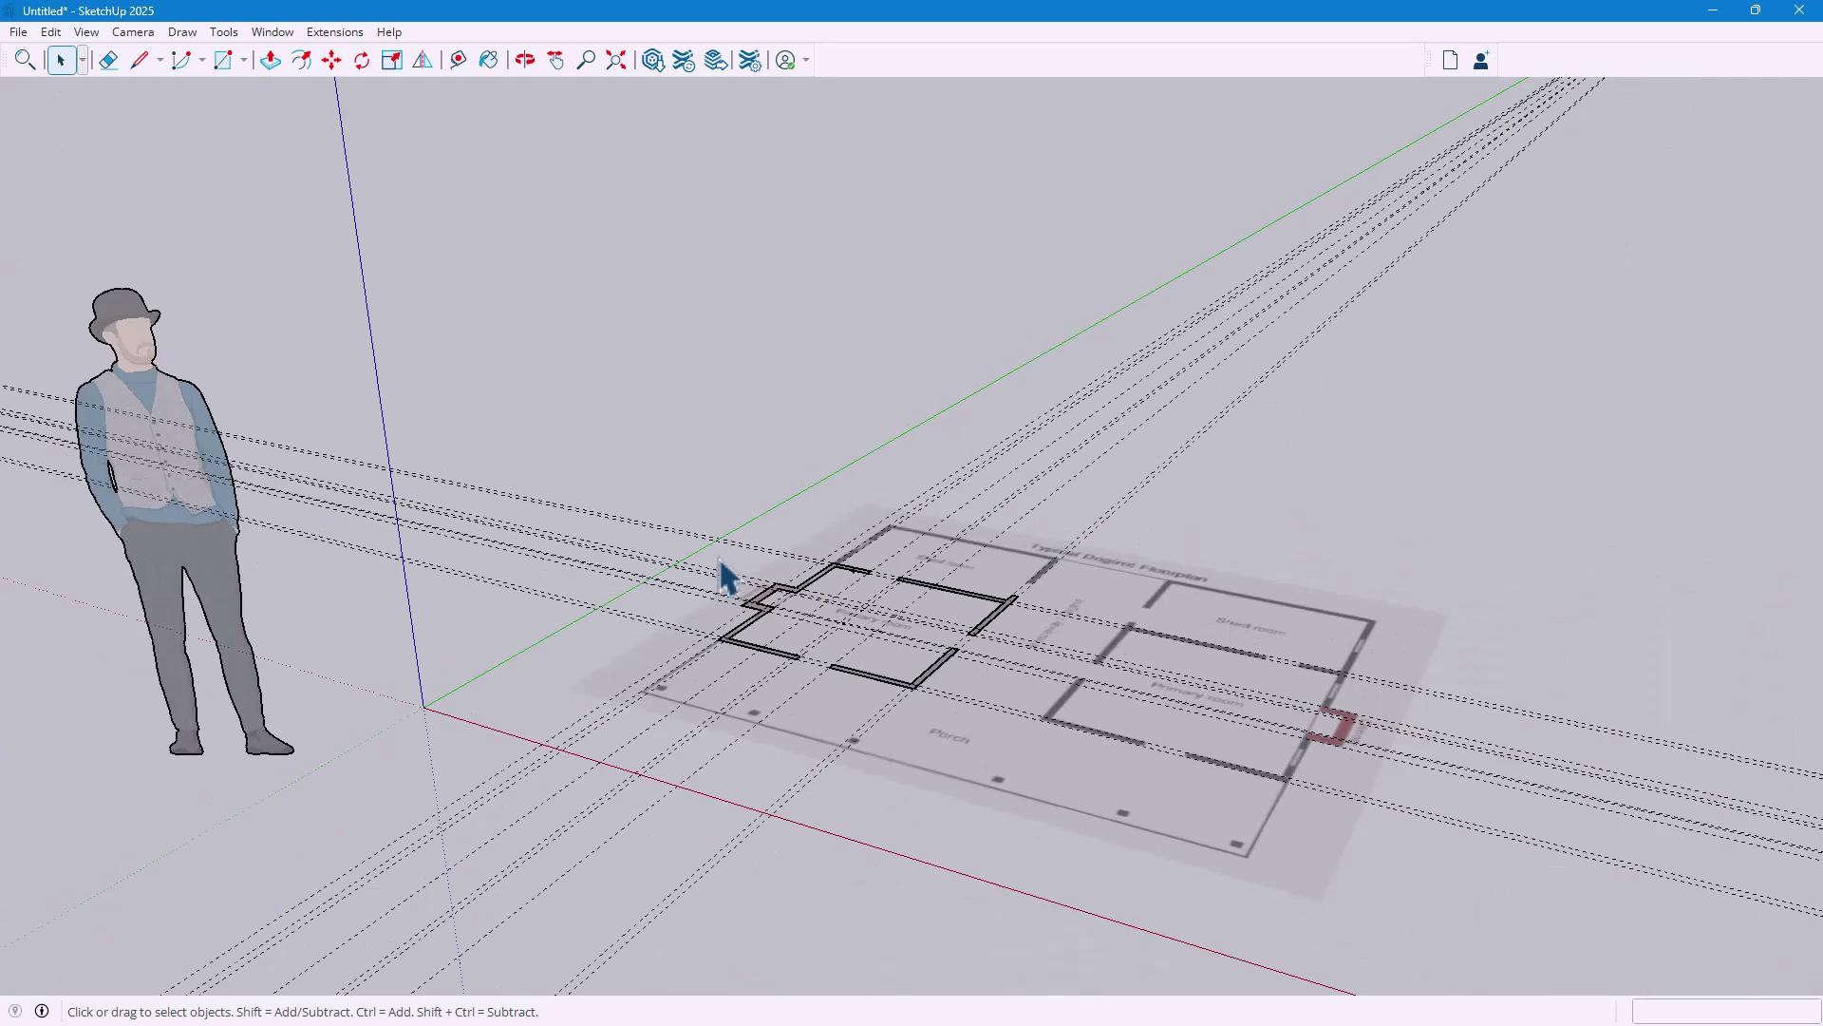
Turn off the X-ray face style and view the traced left primary room up close
click(133, 31)
mouse_move(86, 32)
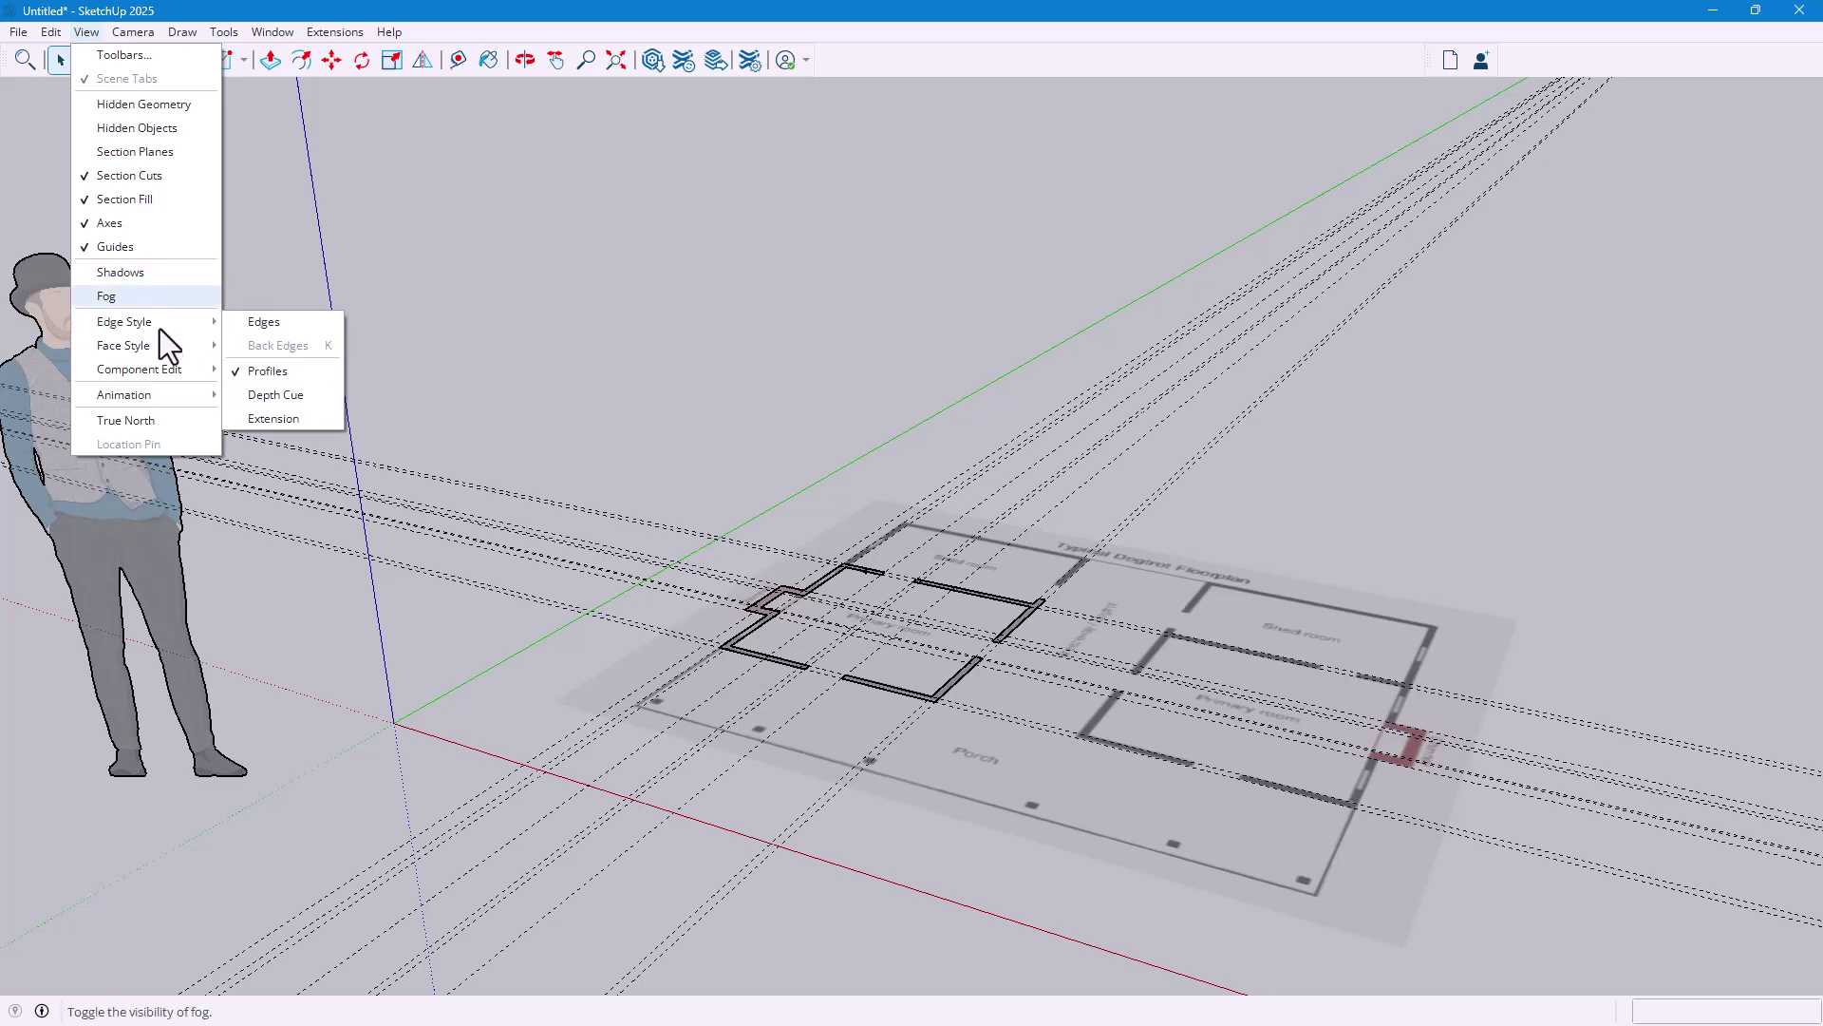
mouse_move(160, 340)
click(310, 348)
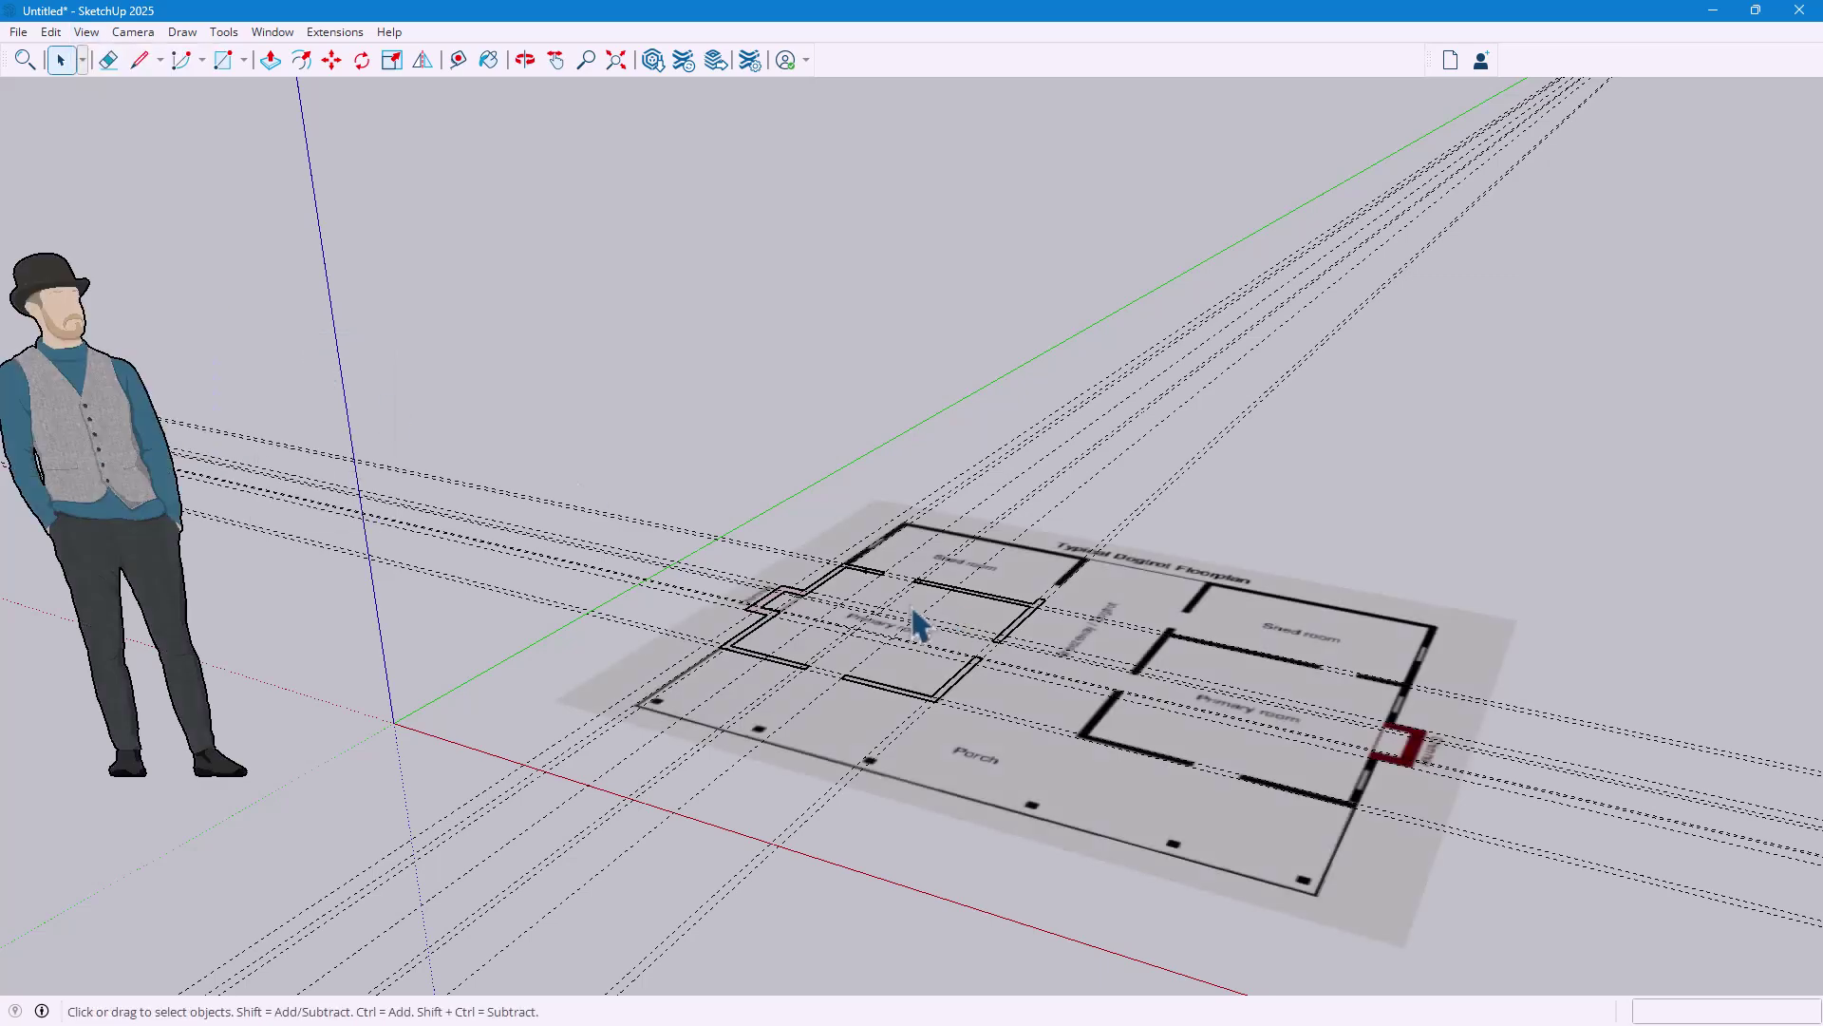
scroll(1026, 641, up, 5)
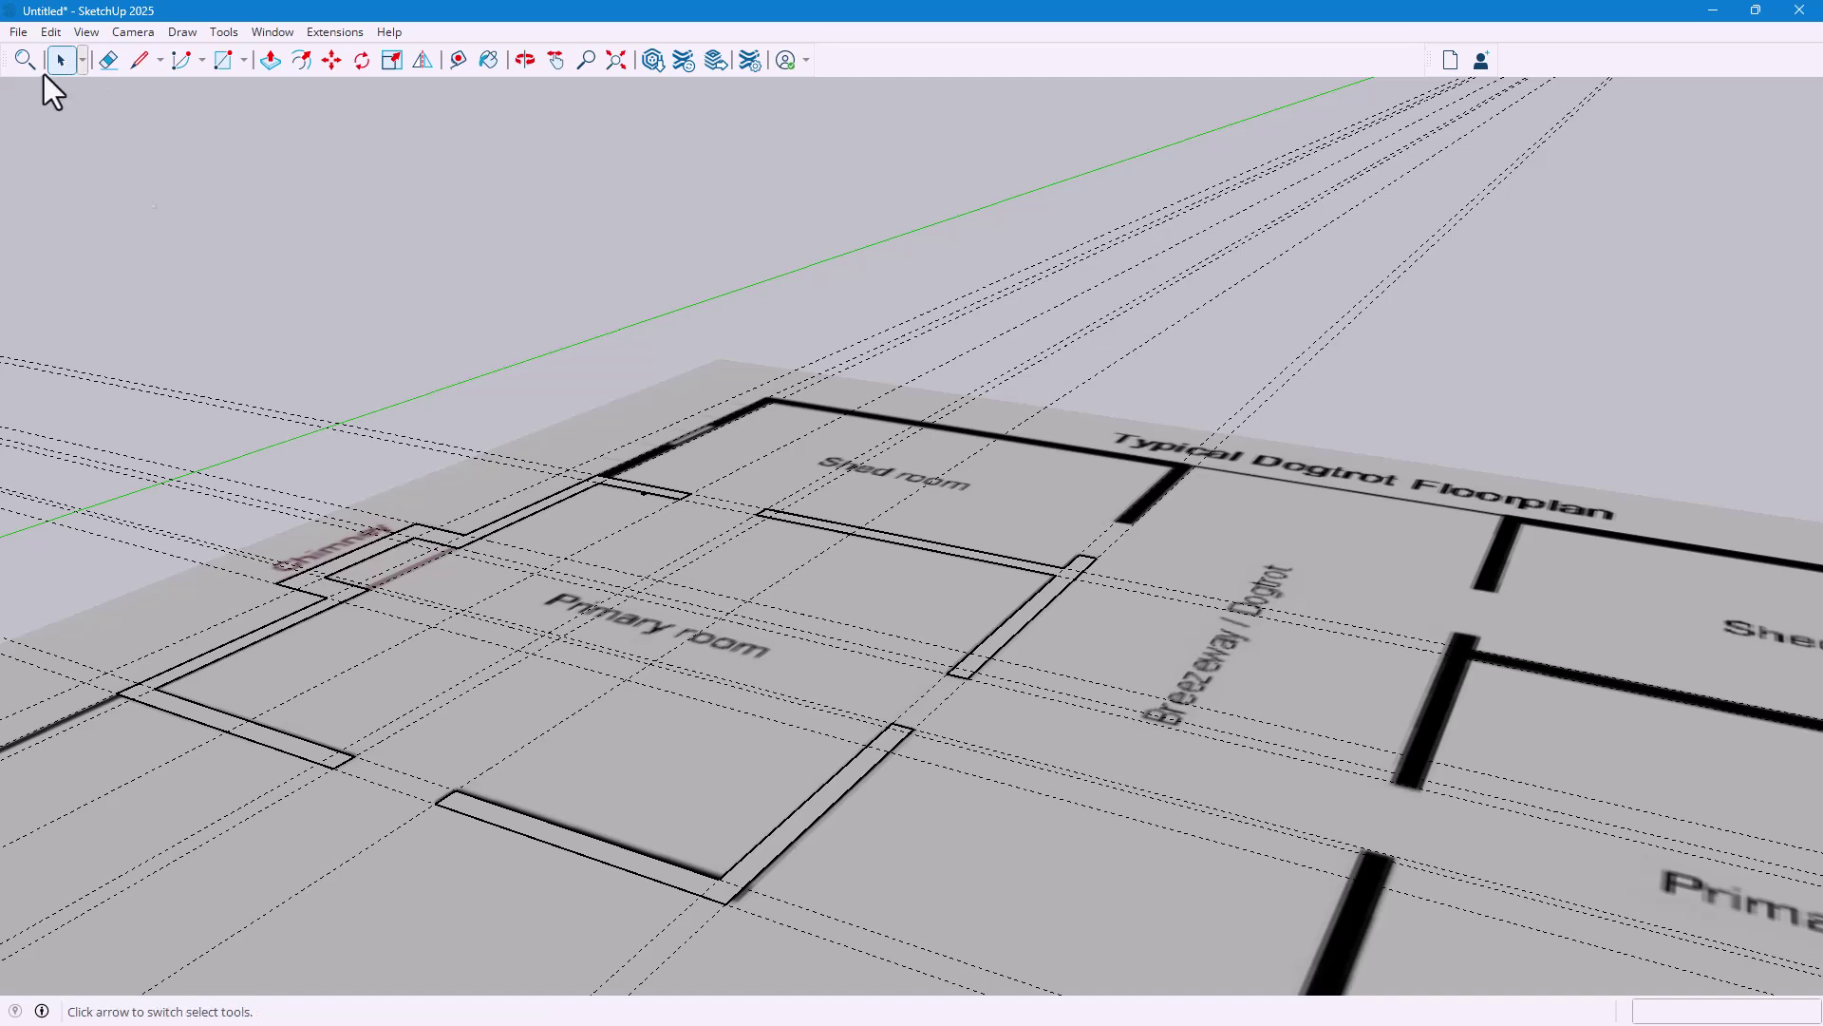
Try to extrude the chimney-side wall and the upper breezeway wall, the latter about 2' high, and undo both extrusions
click(204, 675)
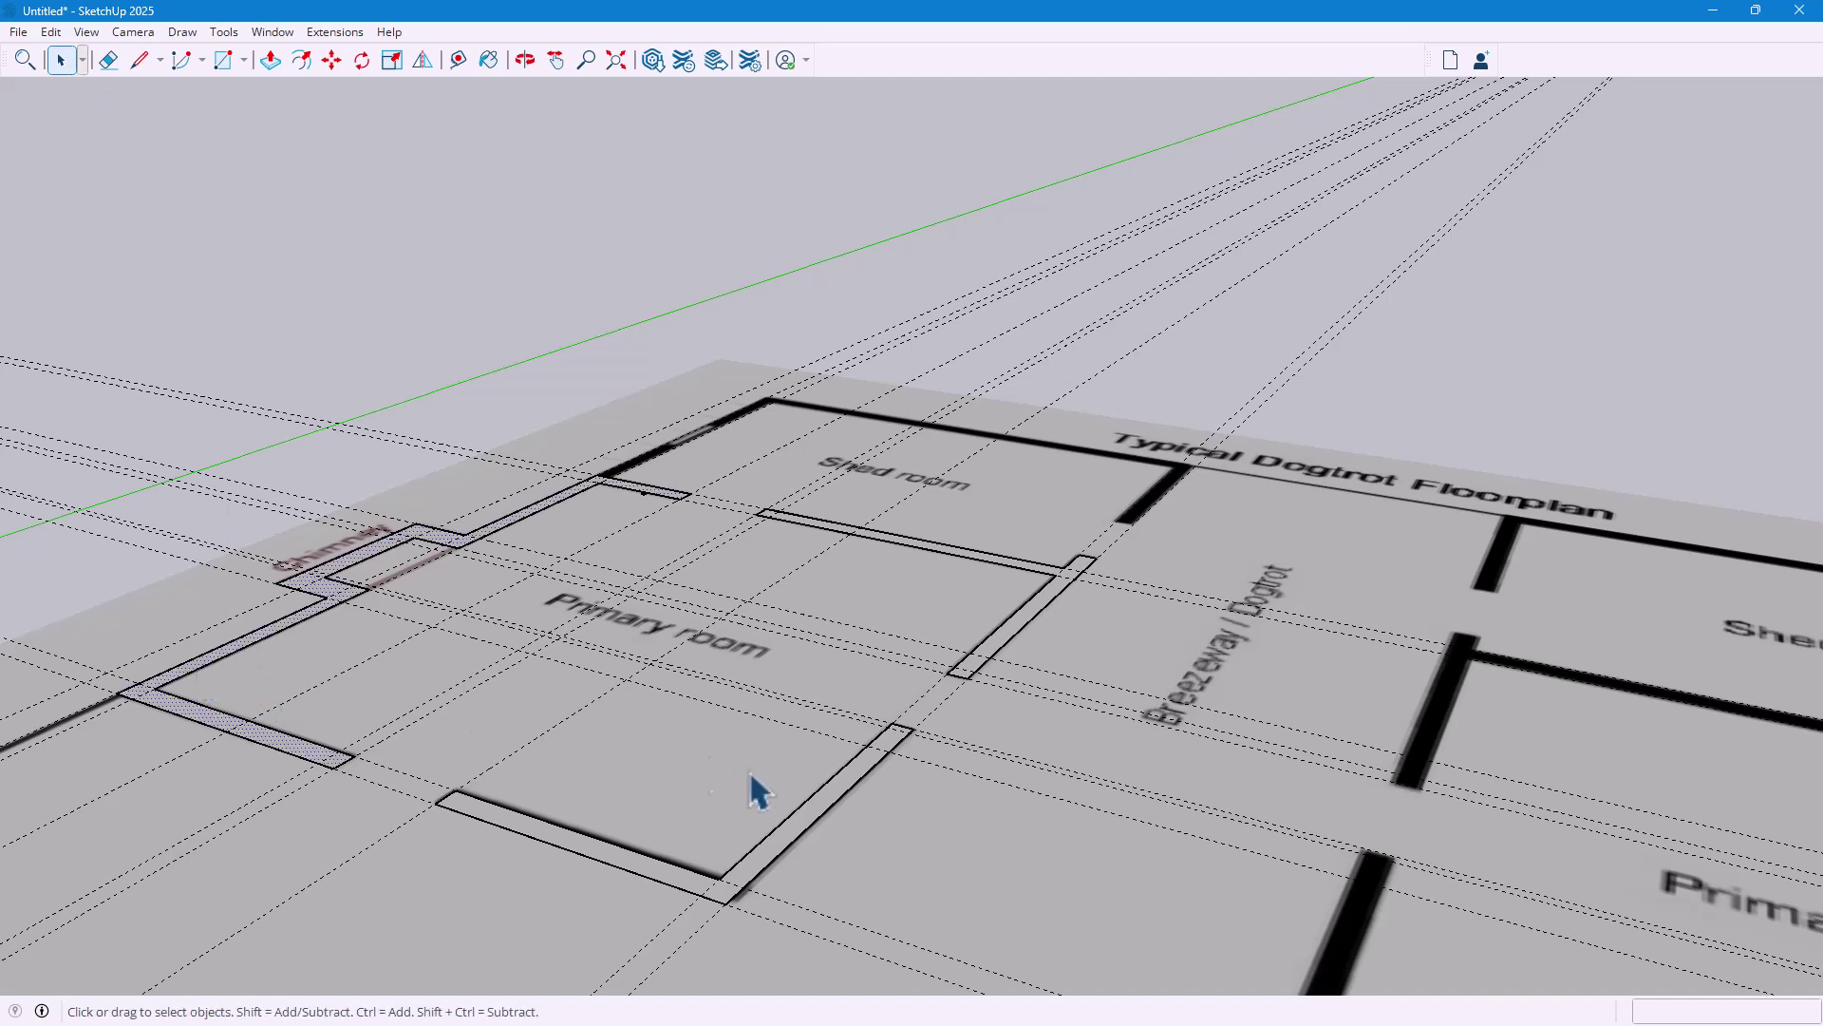
shift+click(850, 784)
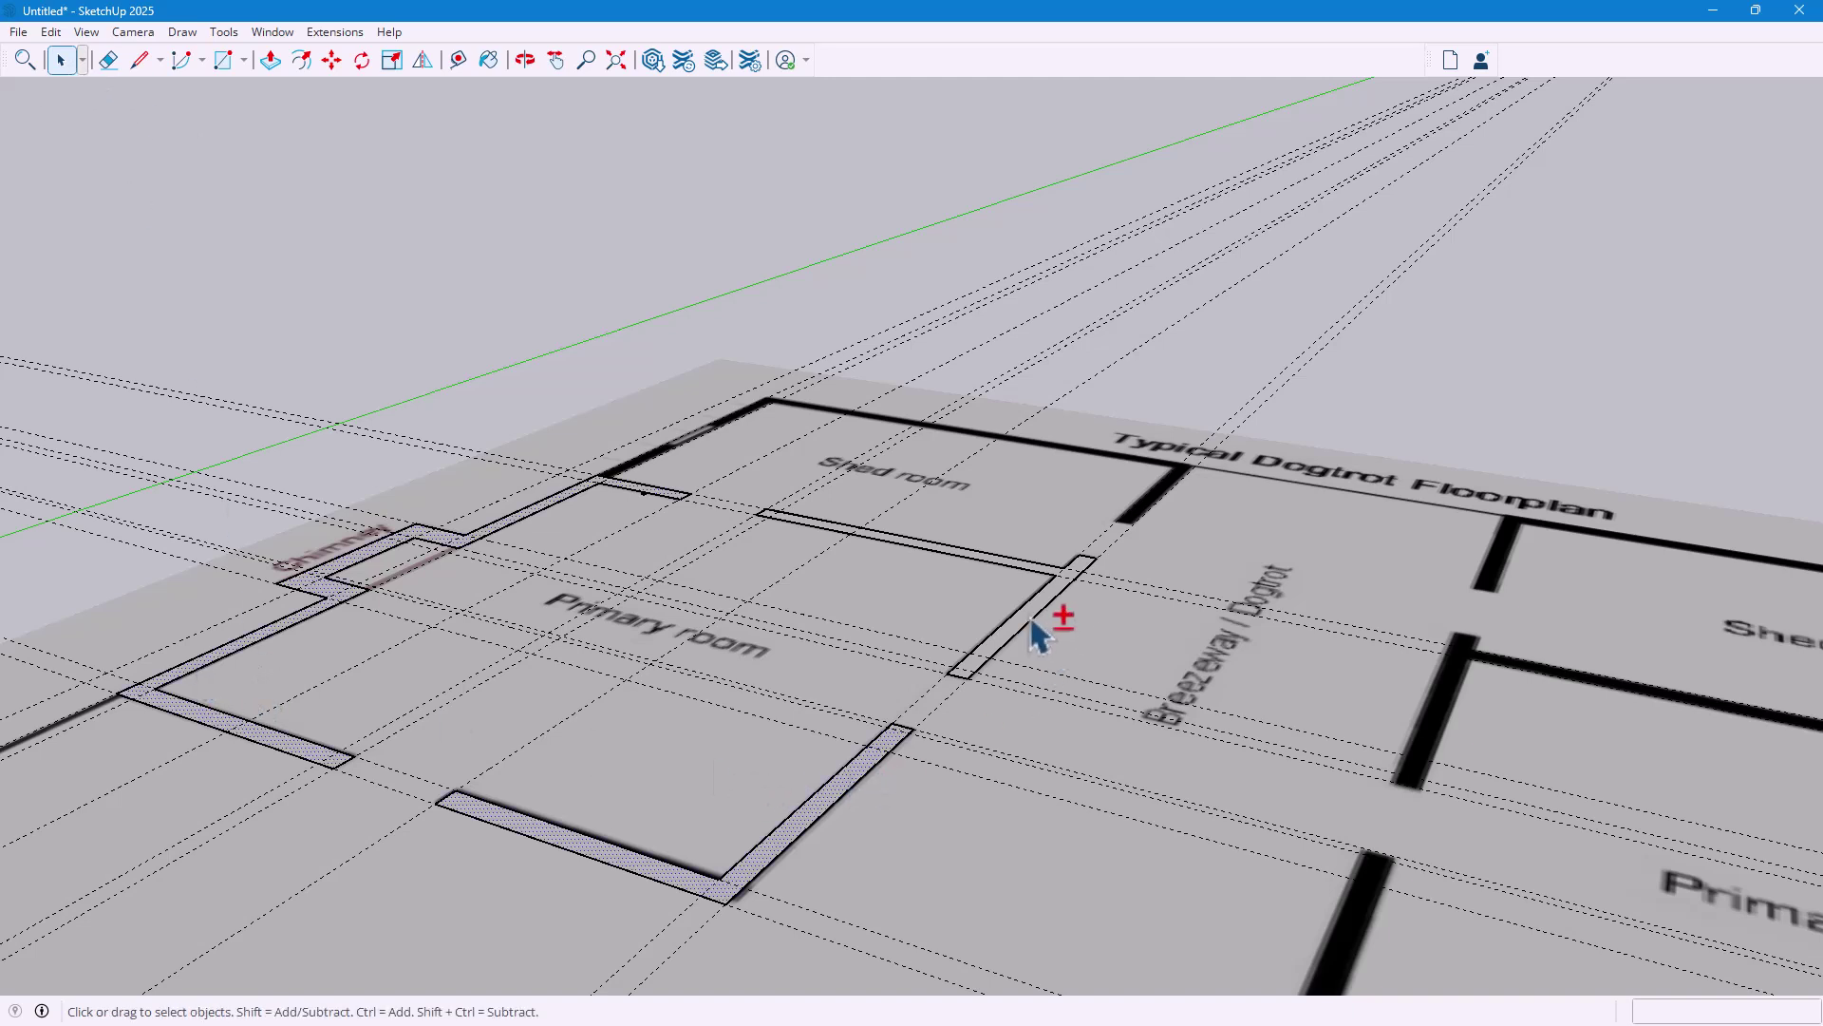
click(271, 60)
click(602, 481)
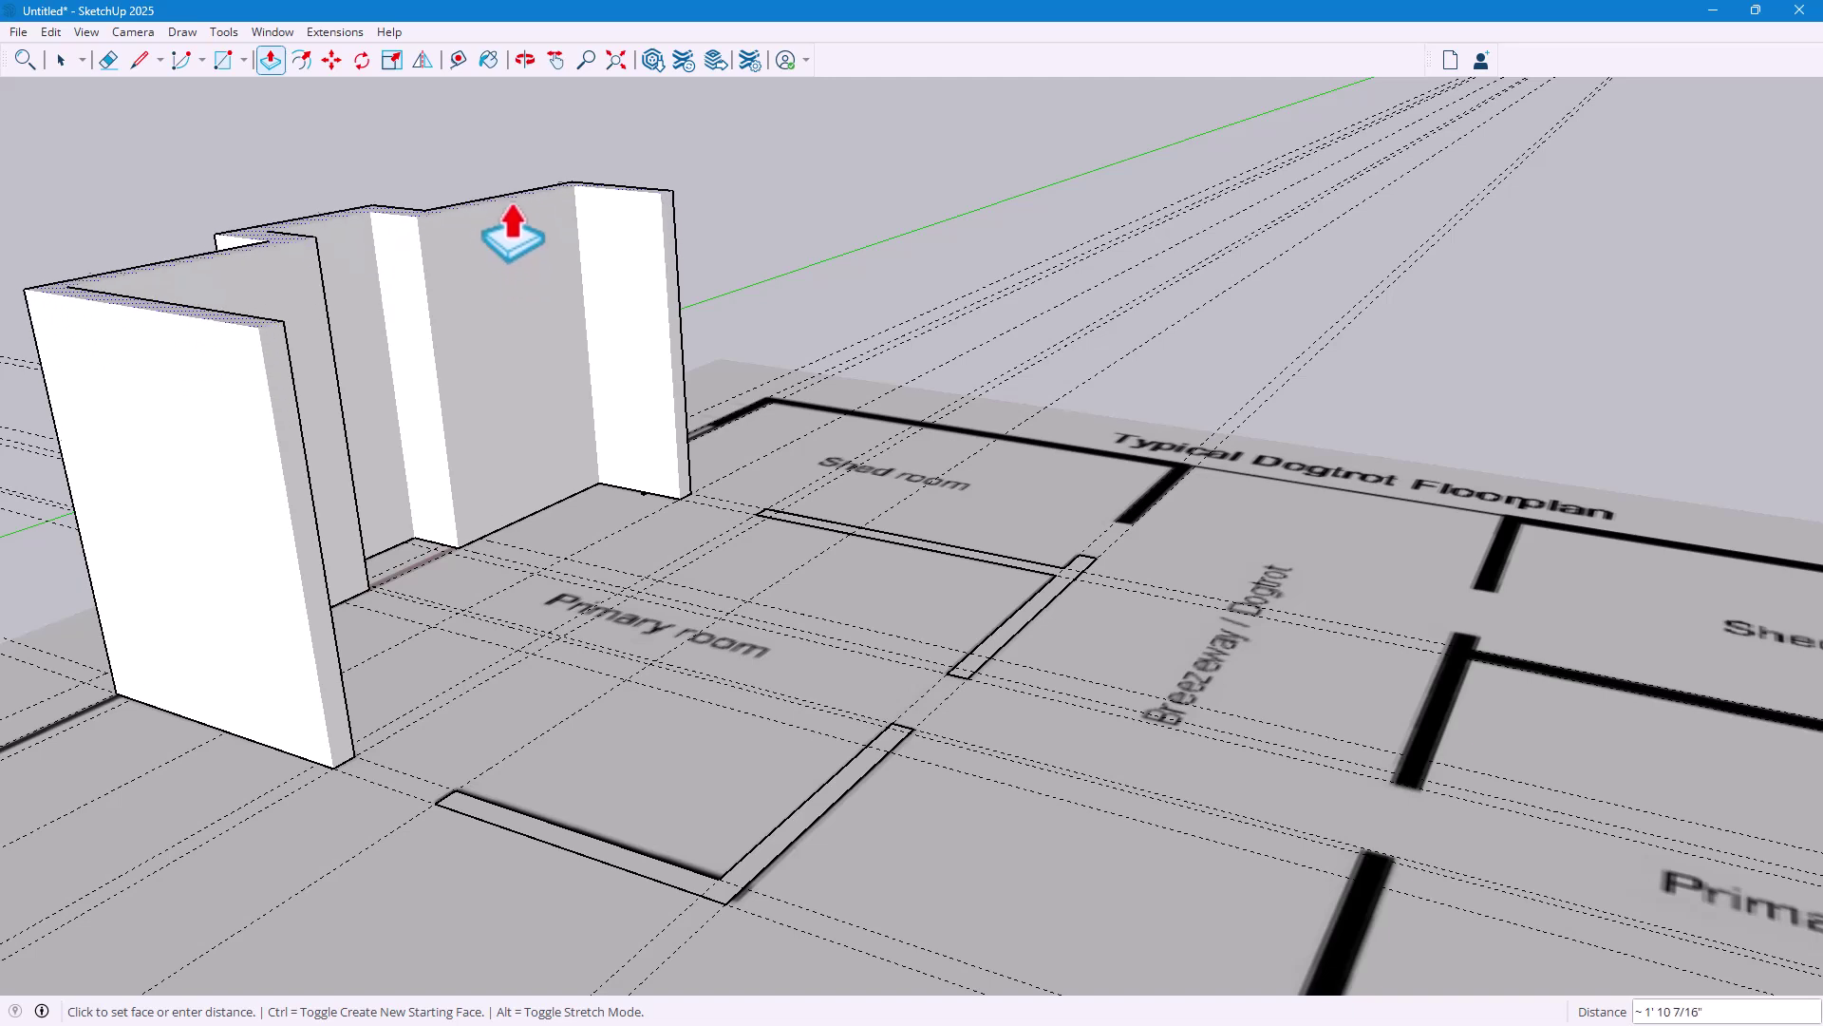
click(505, 201)
click(1046, 611)
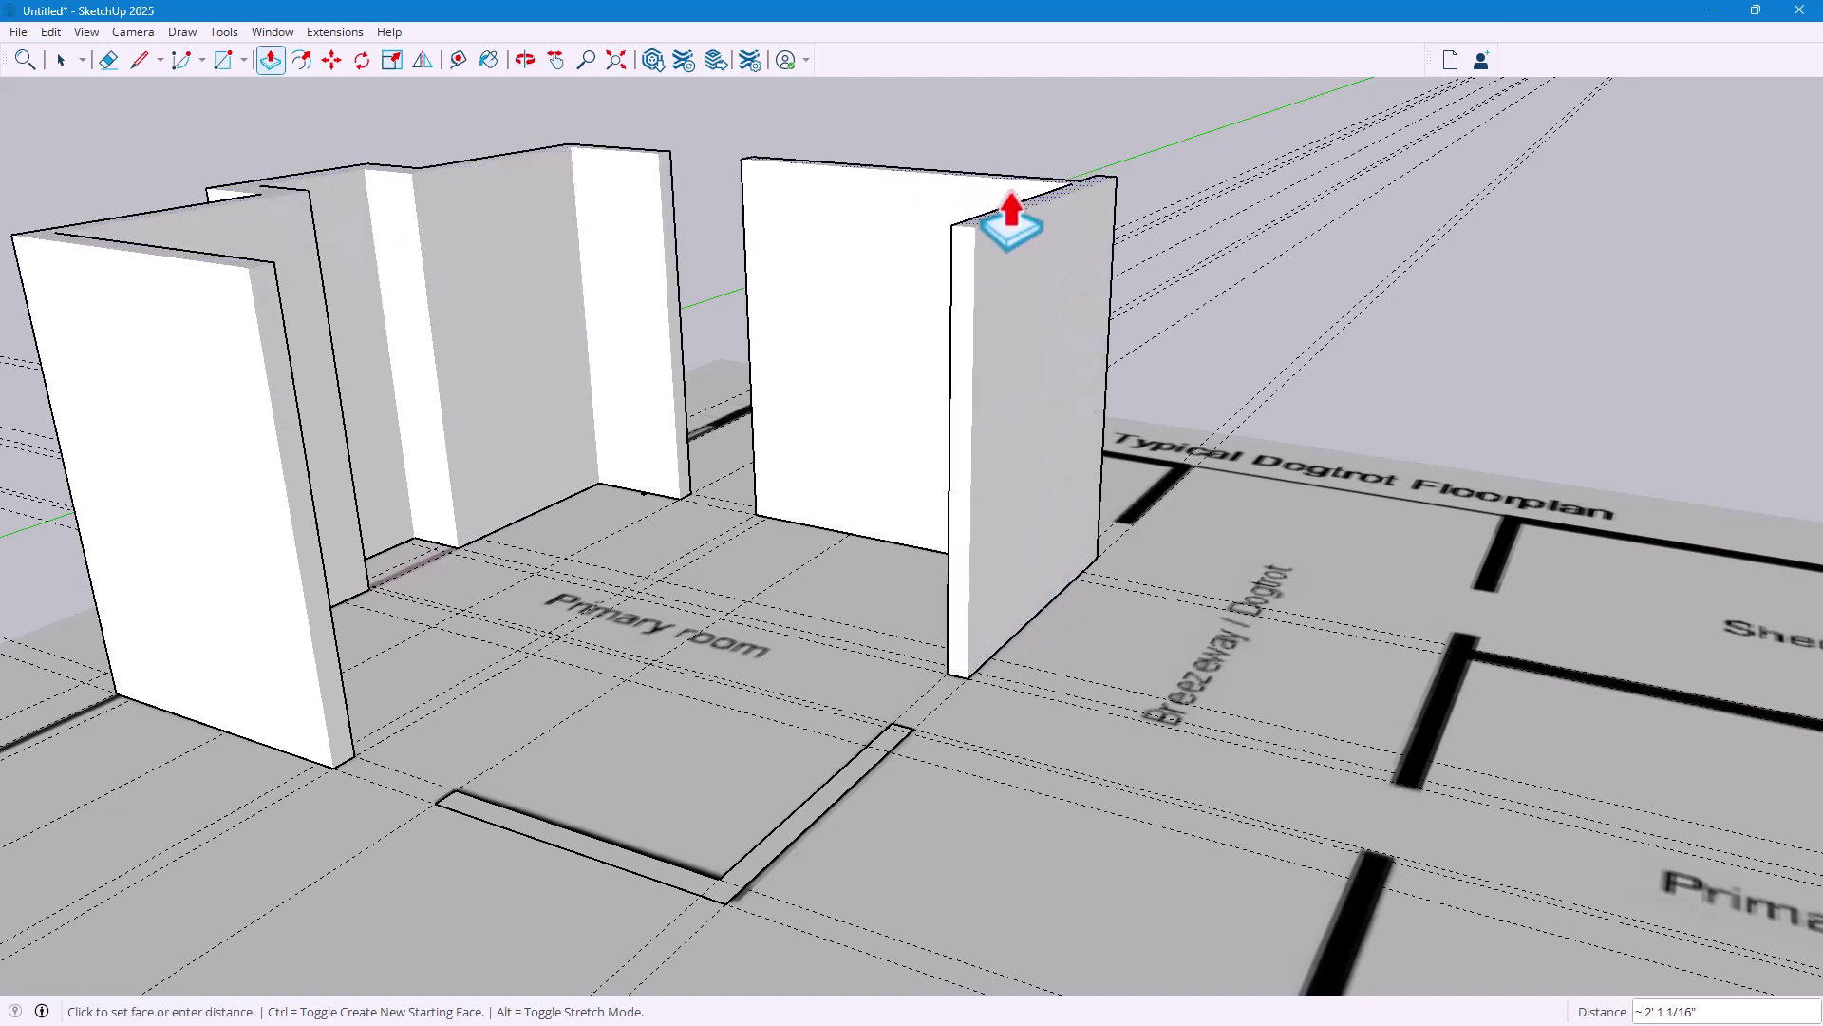
click(1002, 201)
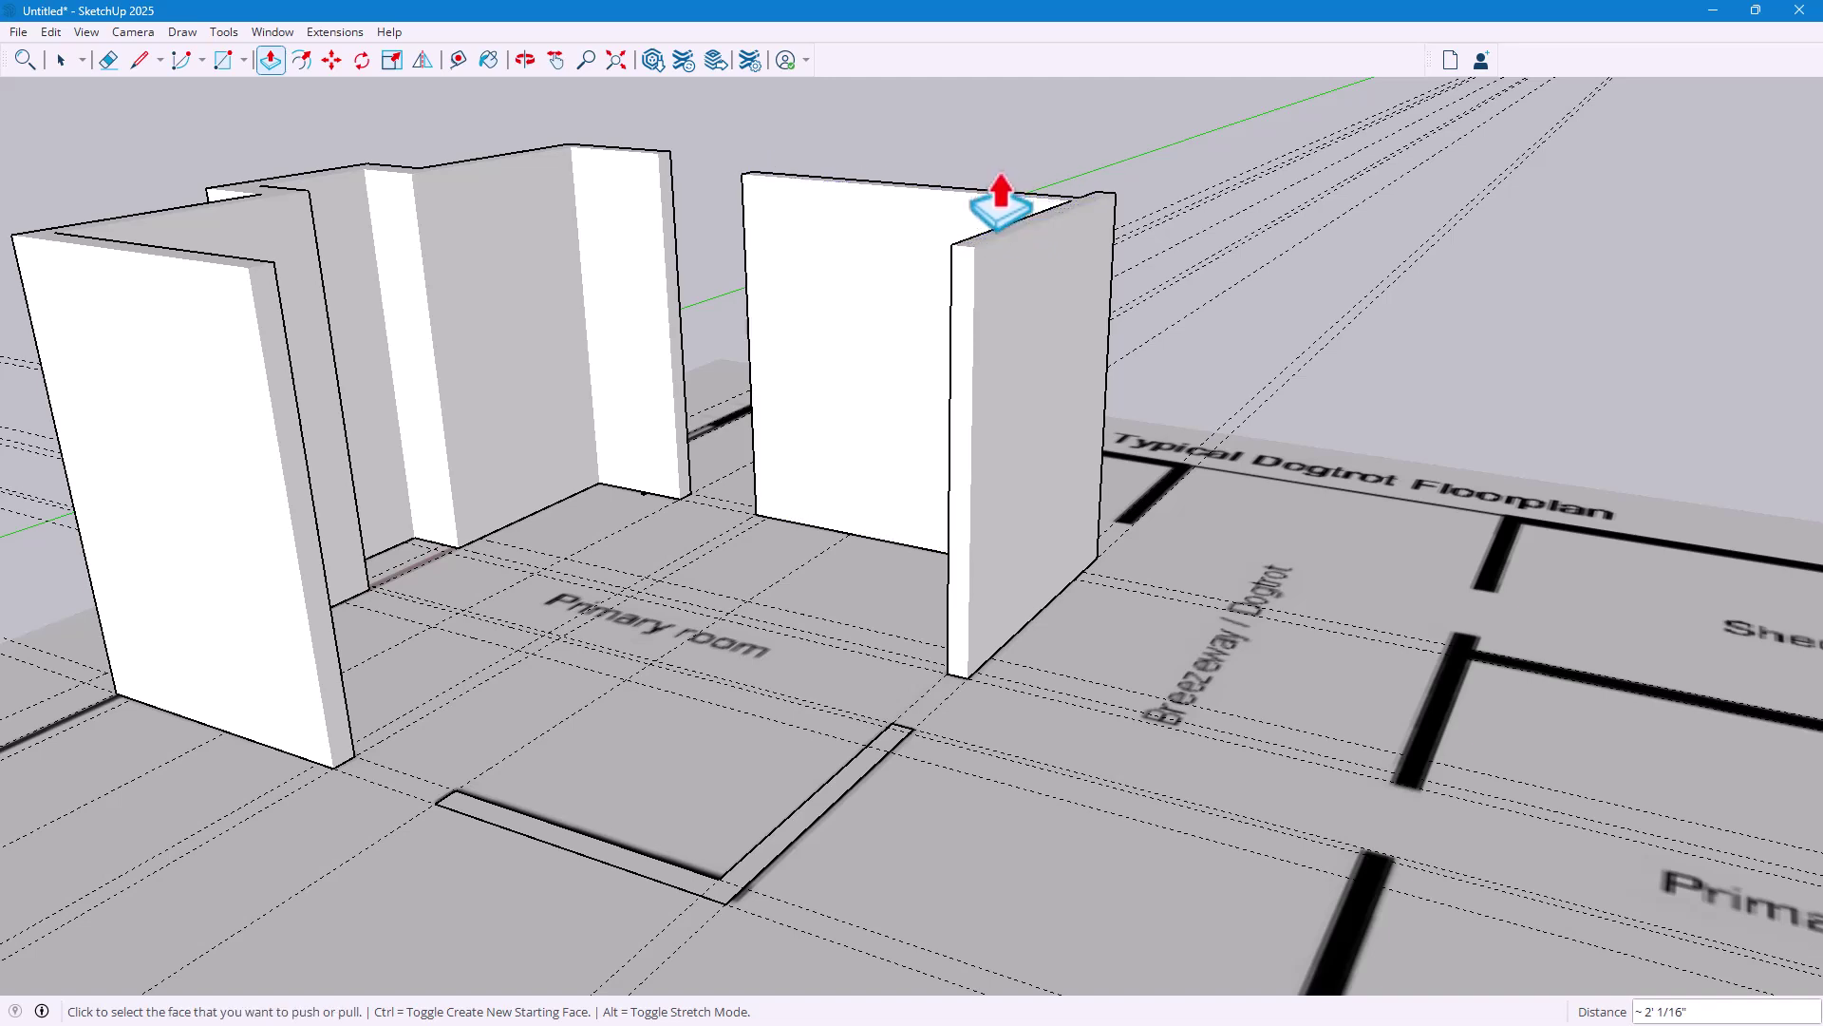
key(ctrl+z)
key(ctrl+z)
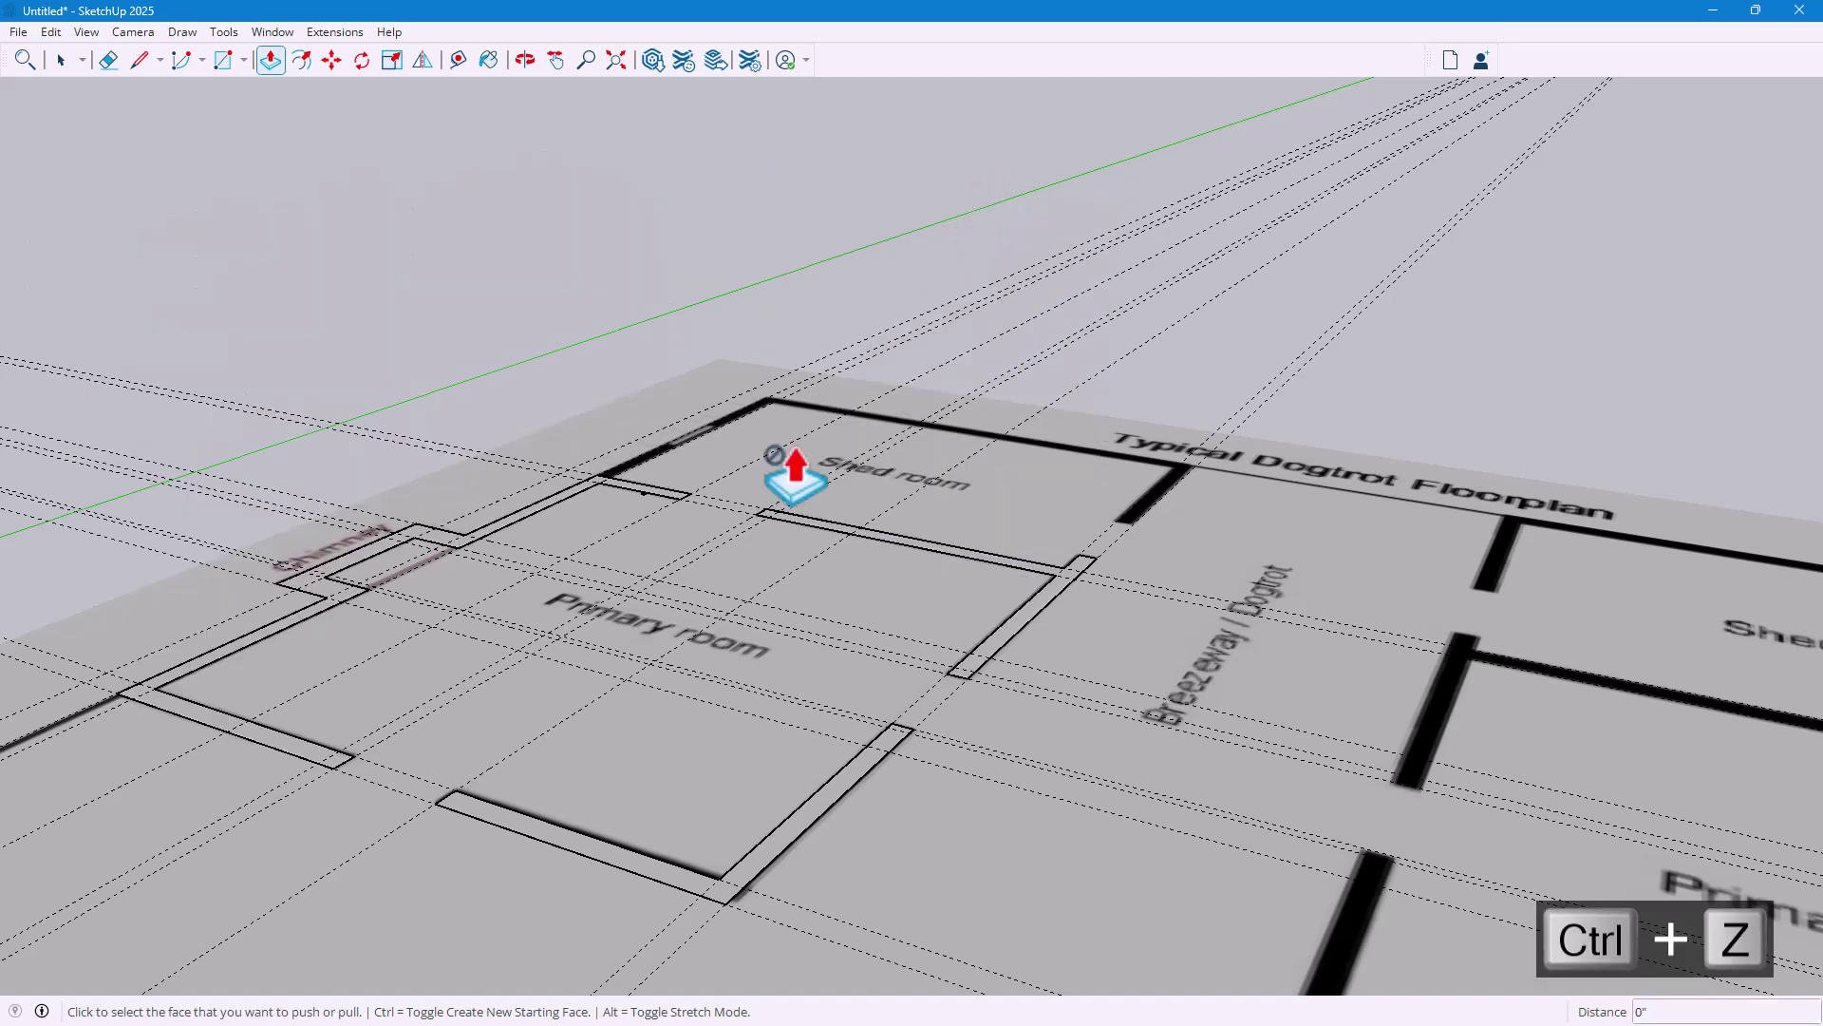
Try extruding the chimney-side wall outline of the left primary room to a height of 8', and undo it
click(511, 560)
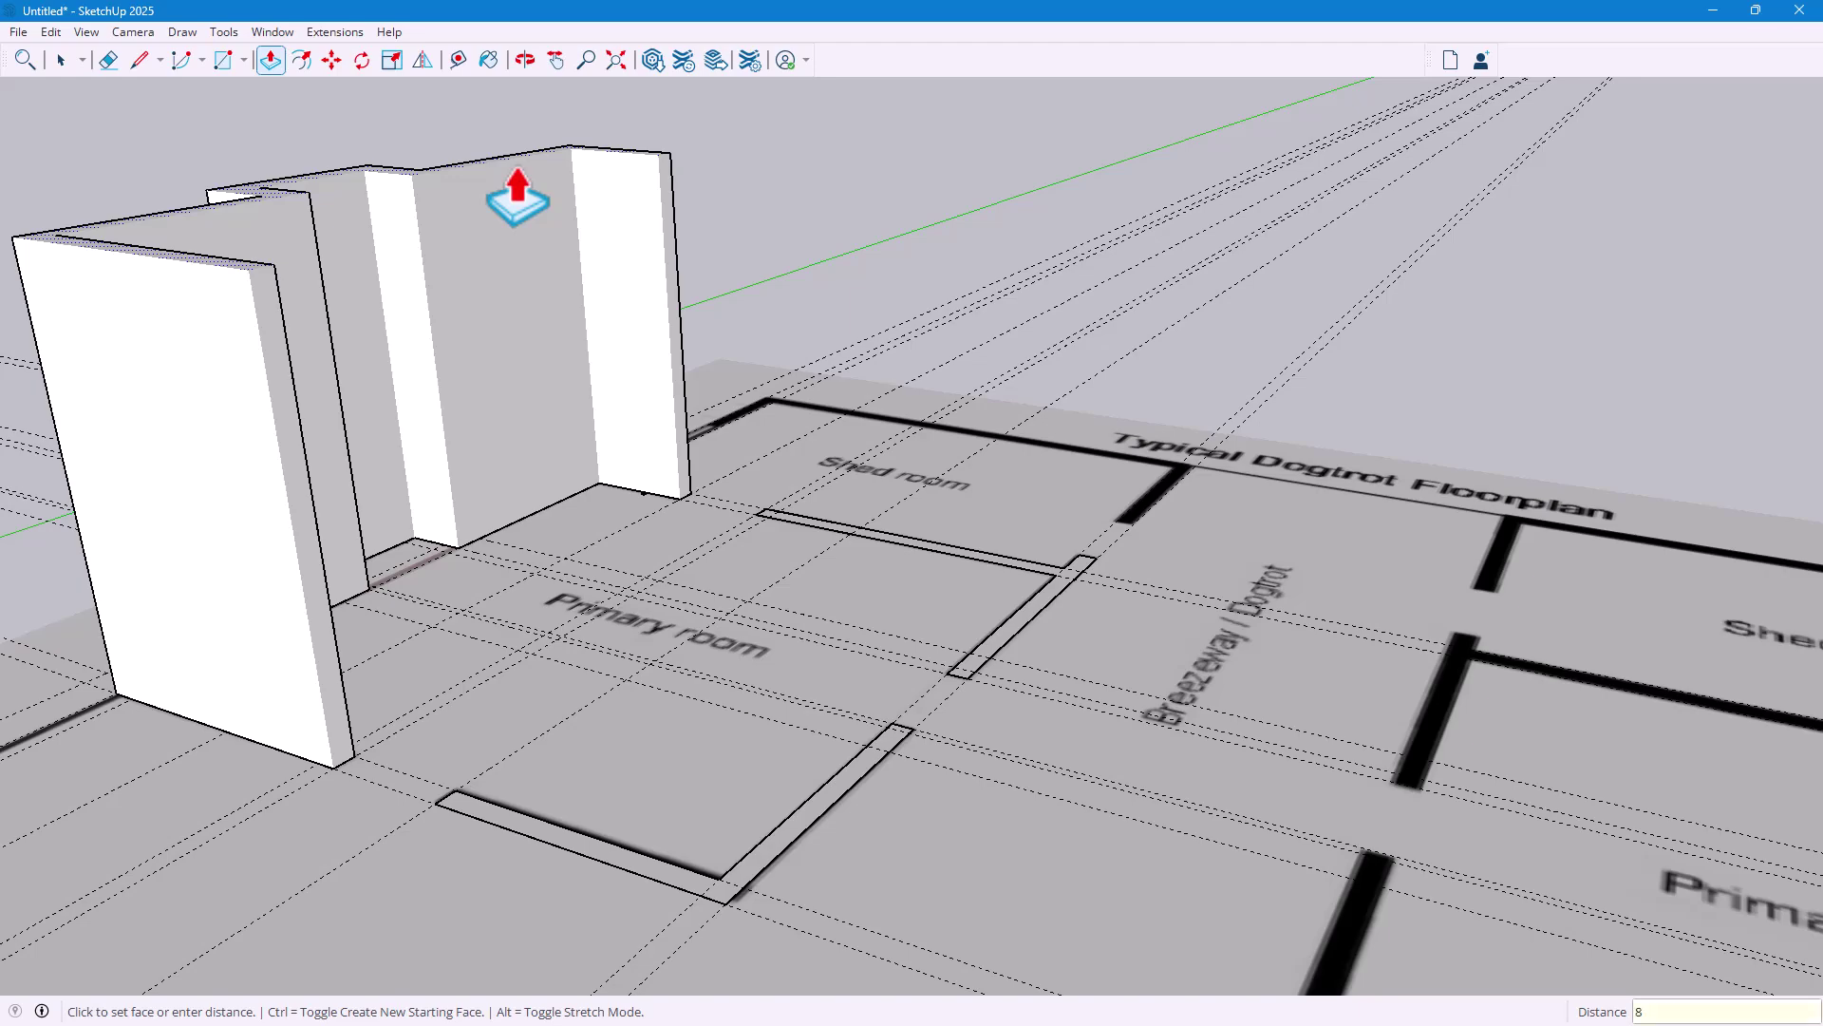
key(Return)
scroll(518, 199, down, 7)
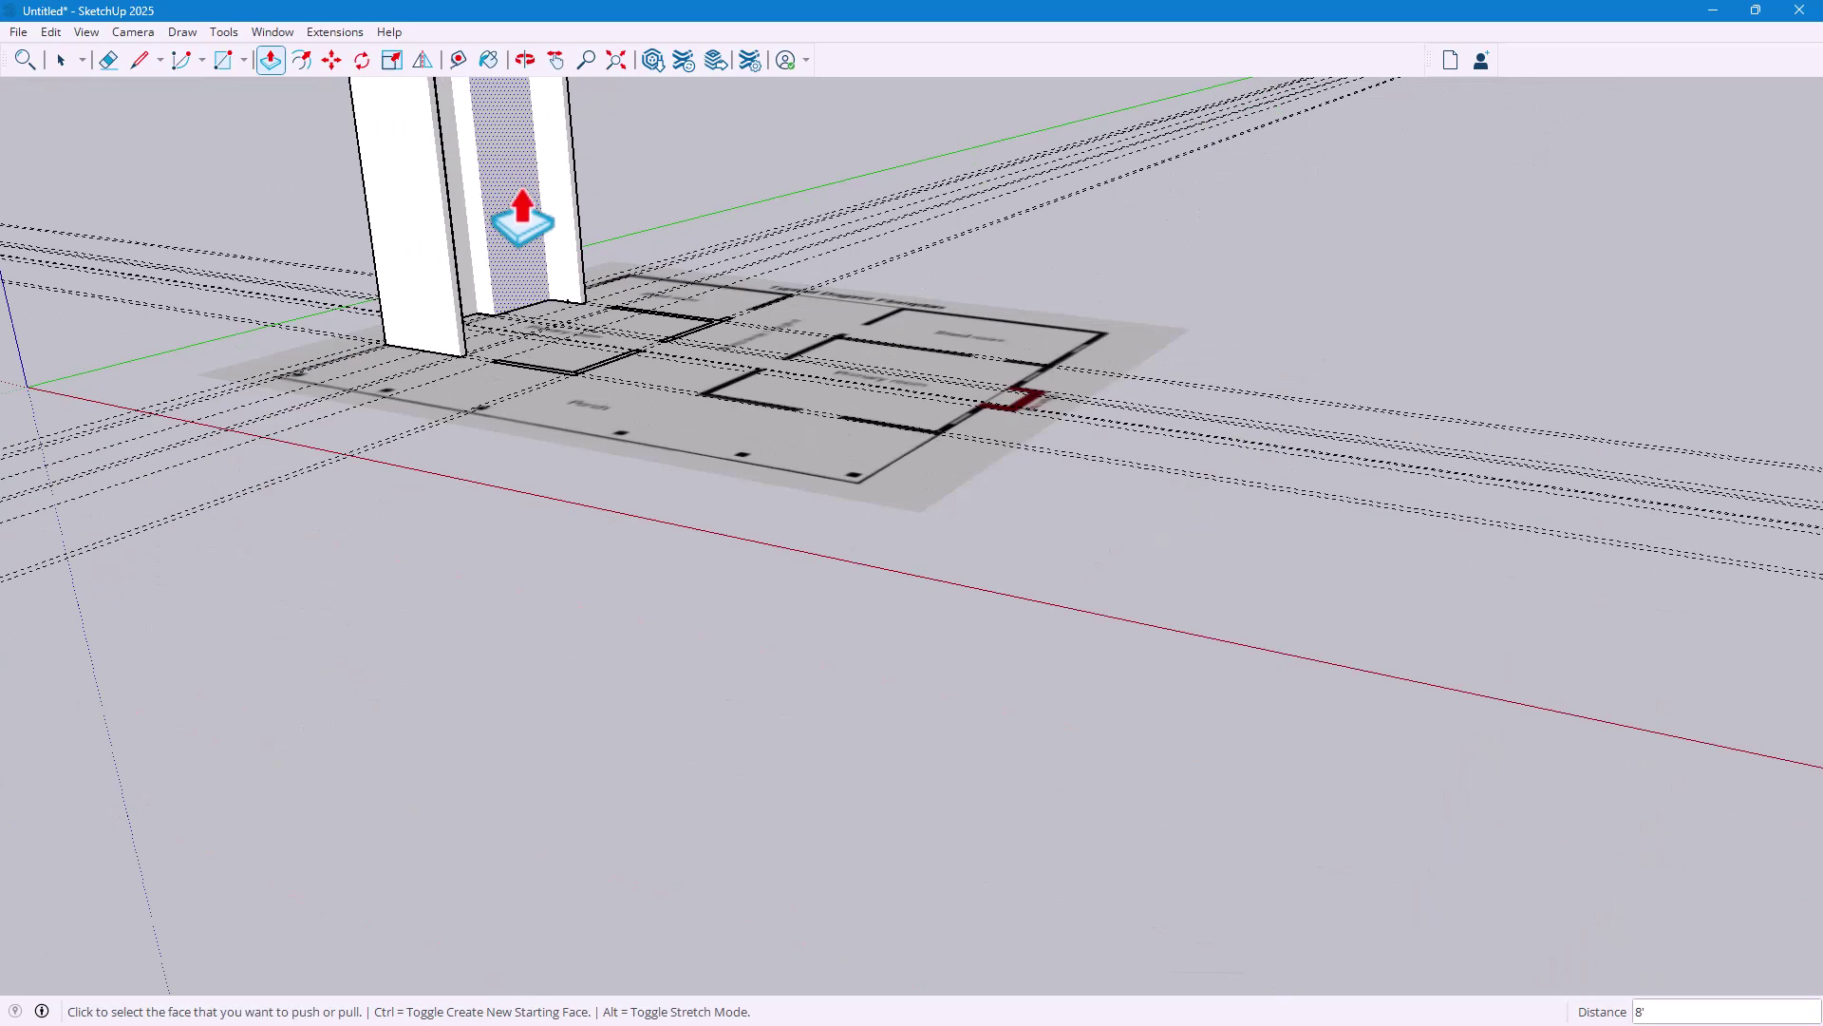
scroll(521, 217, up, 2)
middle_drag(524, 224, 570, 704)
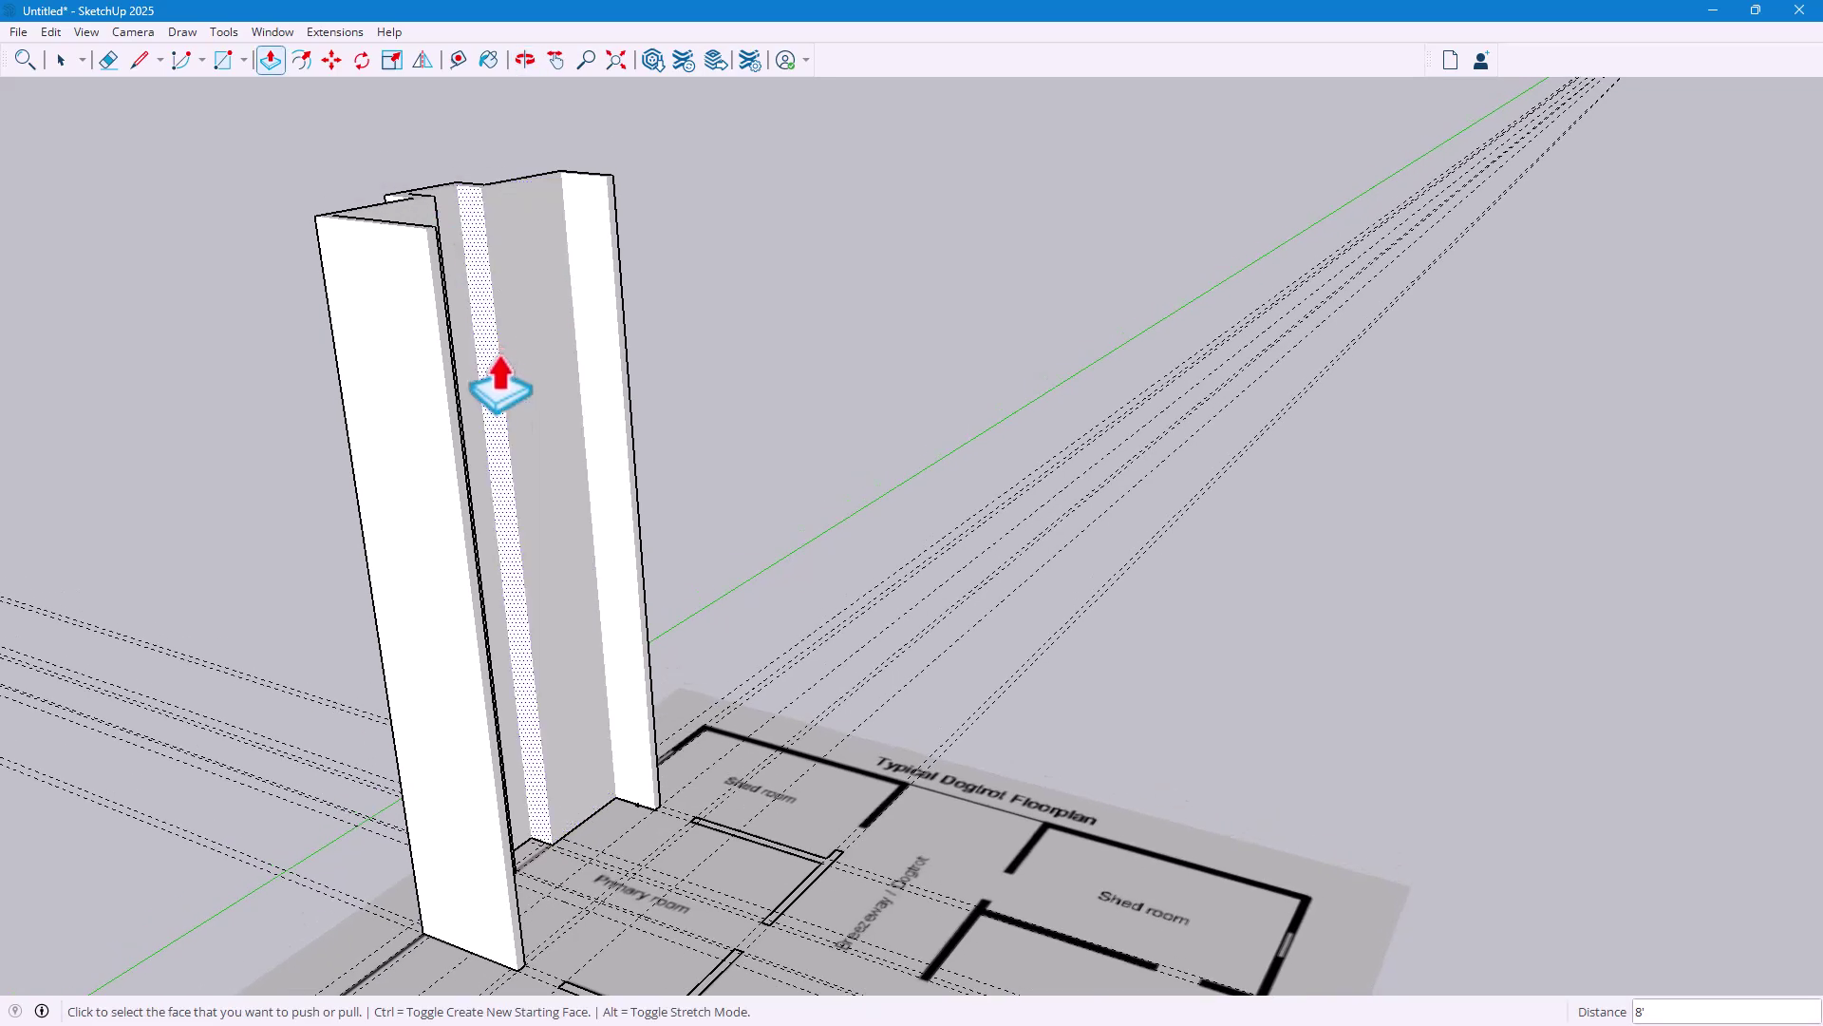
key(ctrl+z)
Extrude the chimney-side wall of the left primary room freehand to a height of about 2' 9 3/16"
scroll(592, 913, down, 3)
scroll(591, 915, up, 5)
shift+middle_drag(593, 913, 575, 657)
click(567, 649)
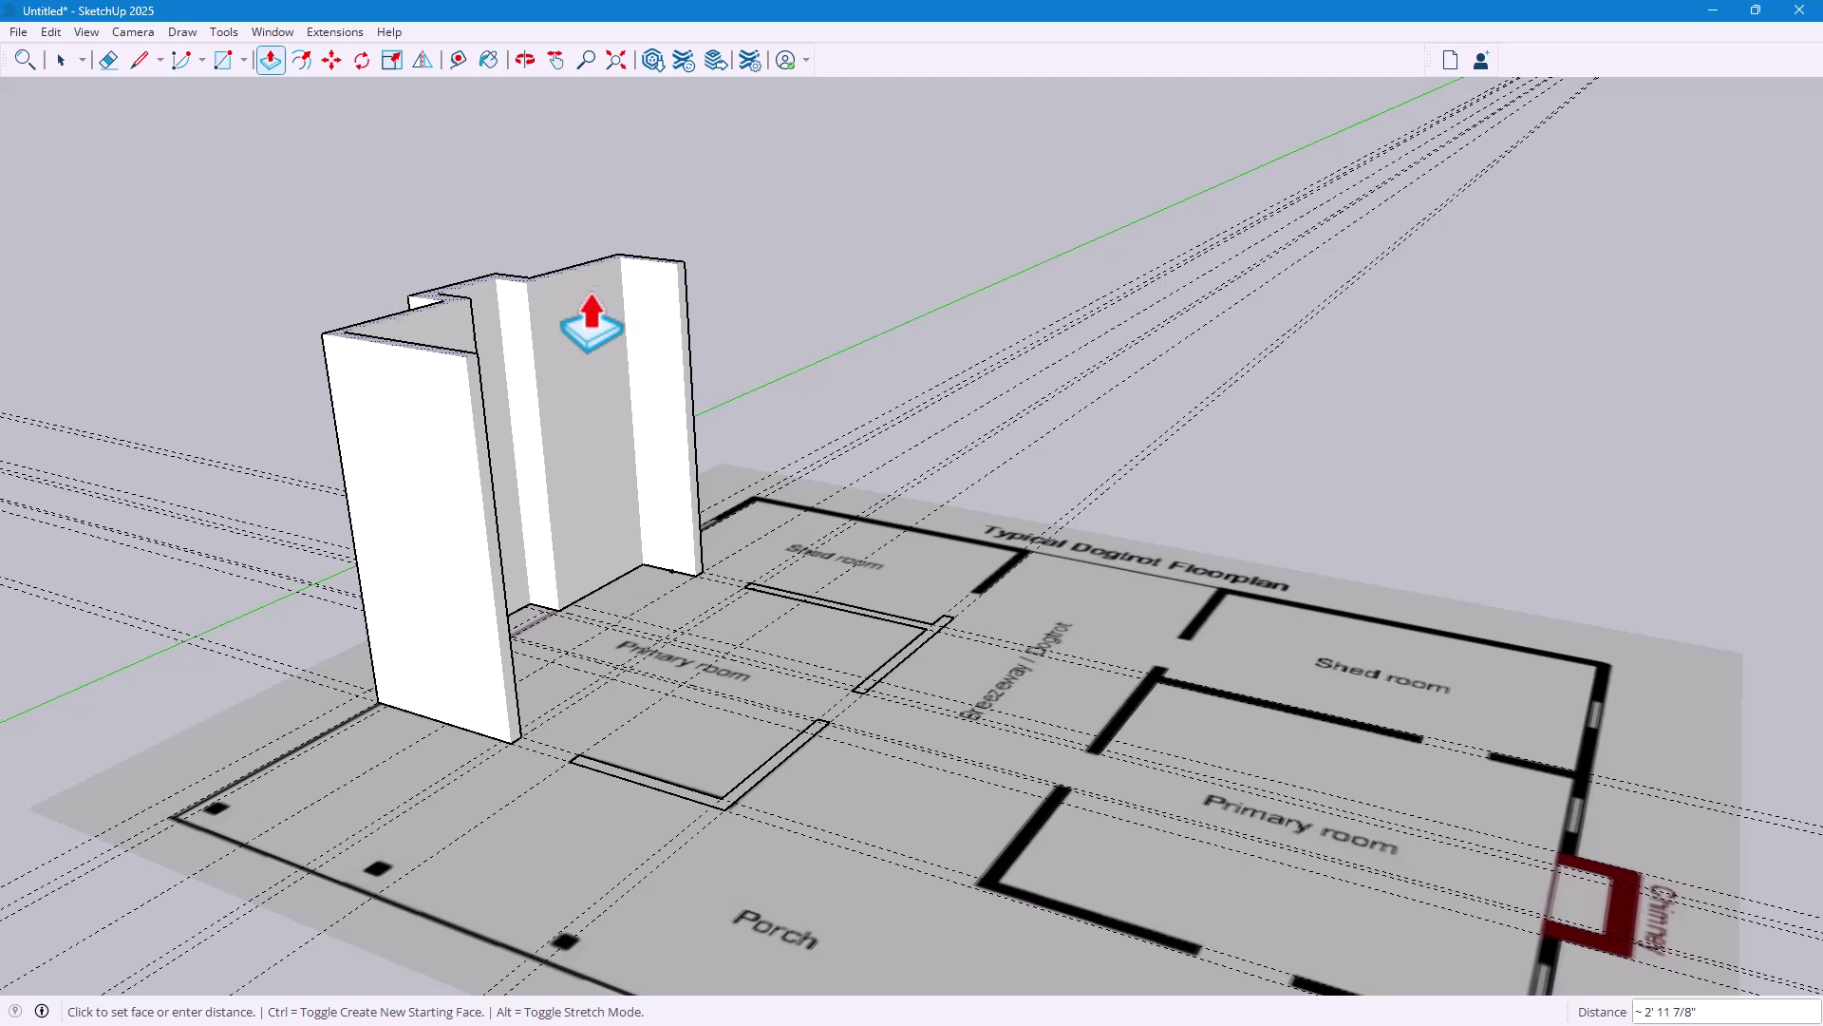
click(591, 342)
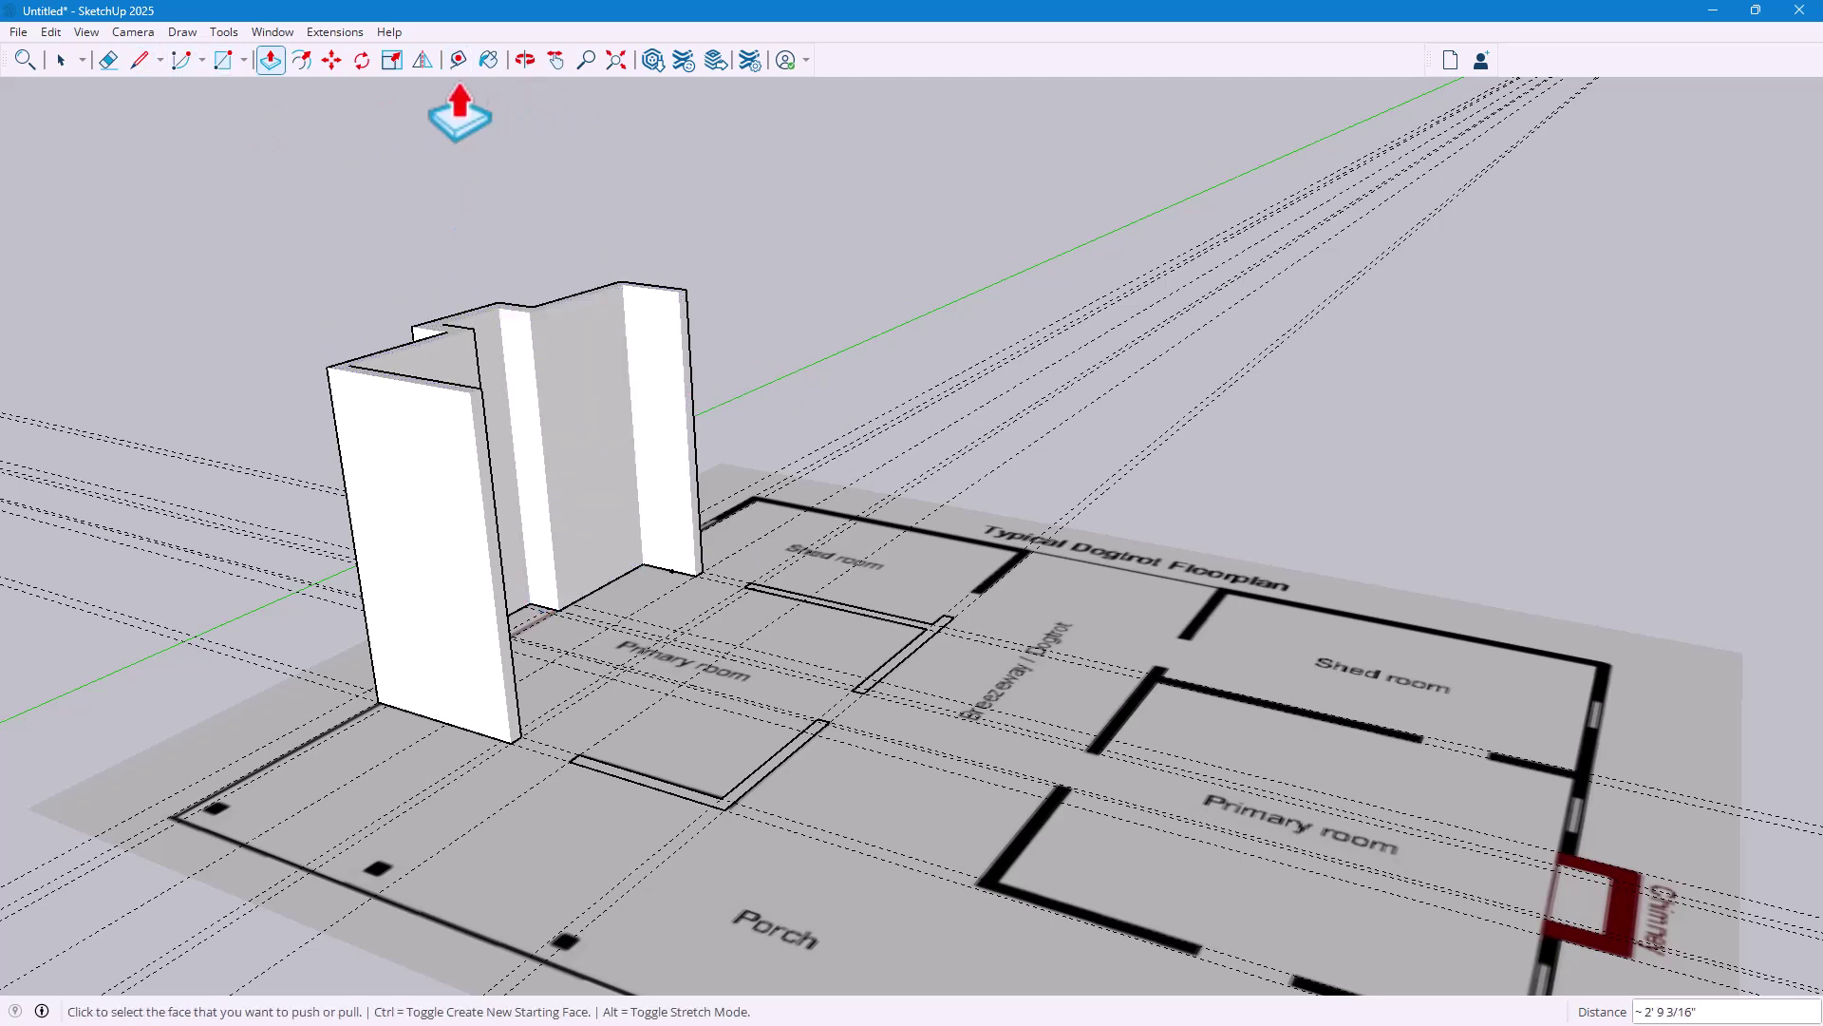
Place a tape-measure guide along the top edge of the extruded wall's front section
click(456, 61)
scroll(432, 378, up, 3)
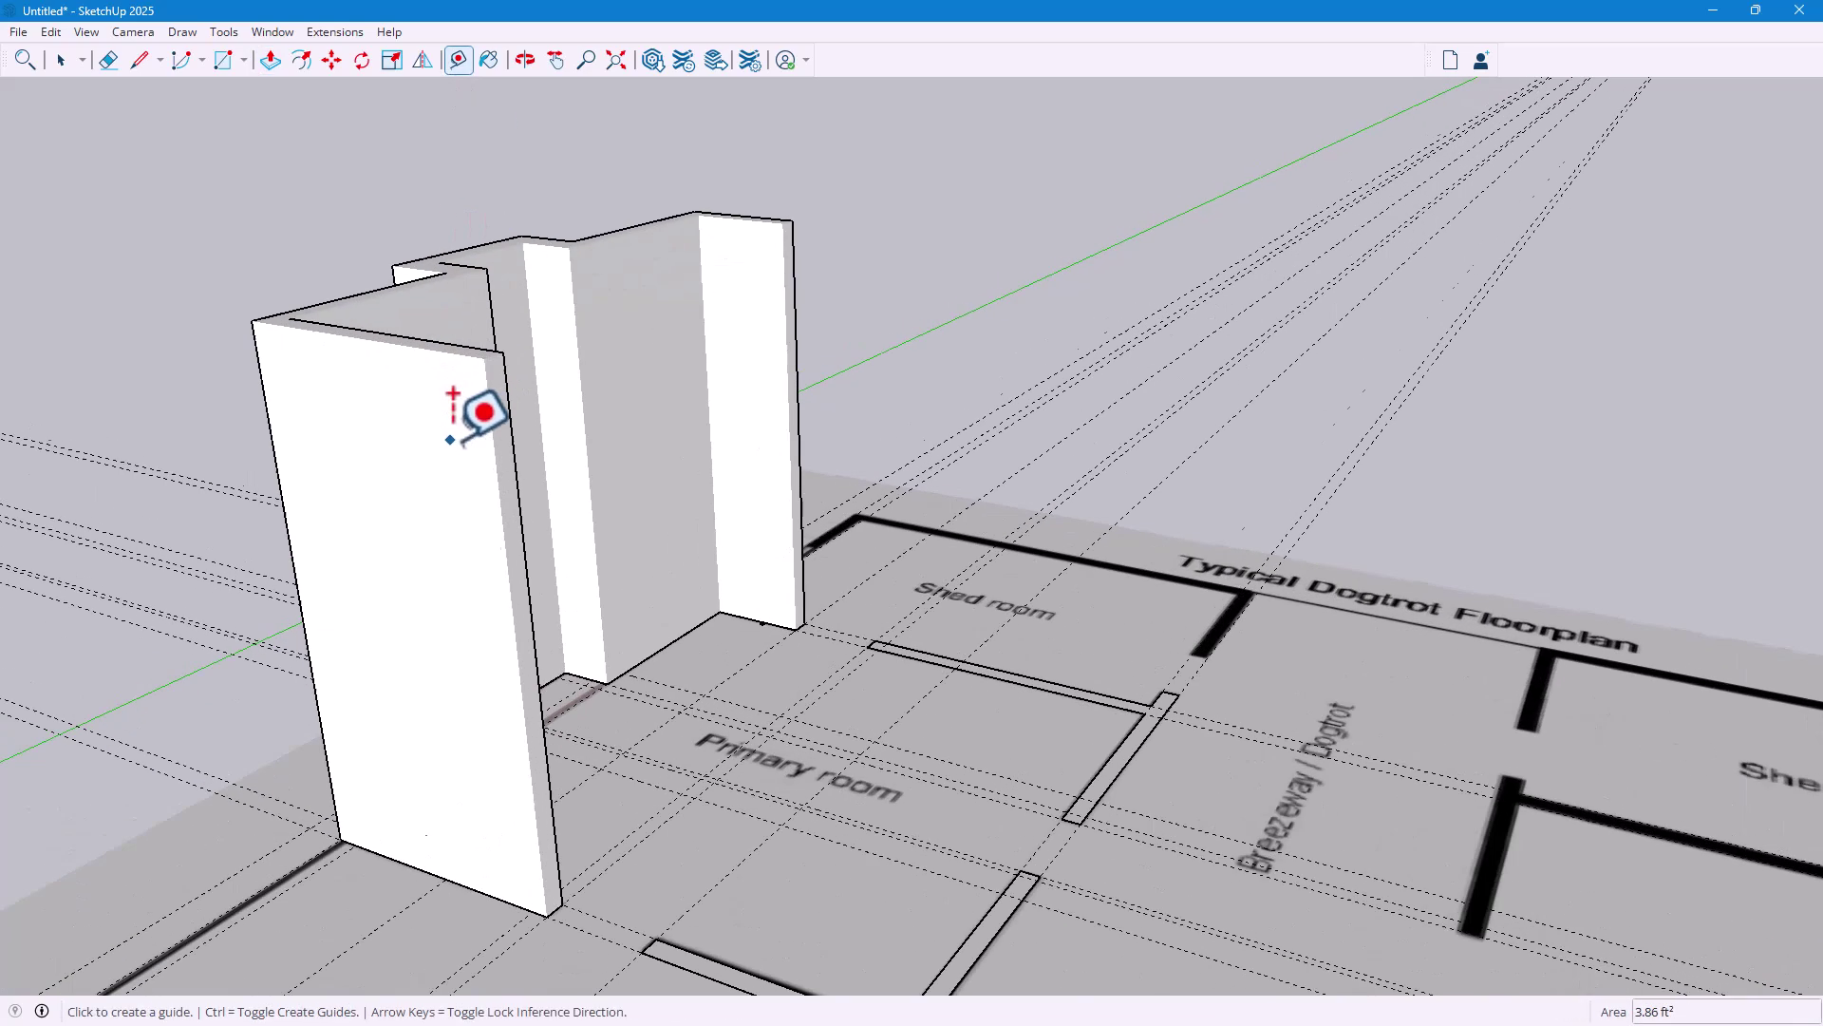
click(449, 323)
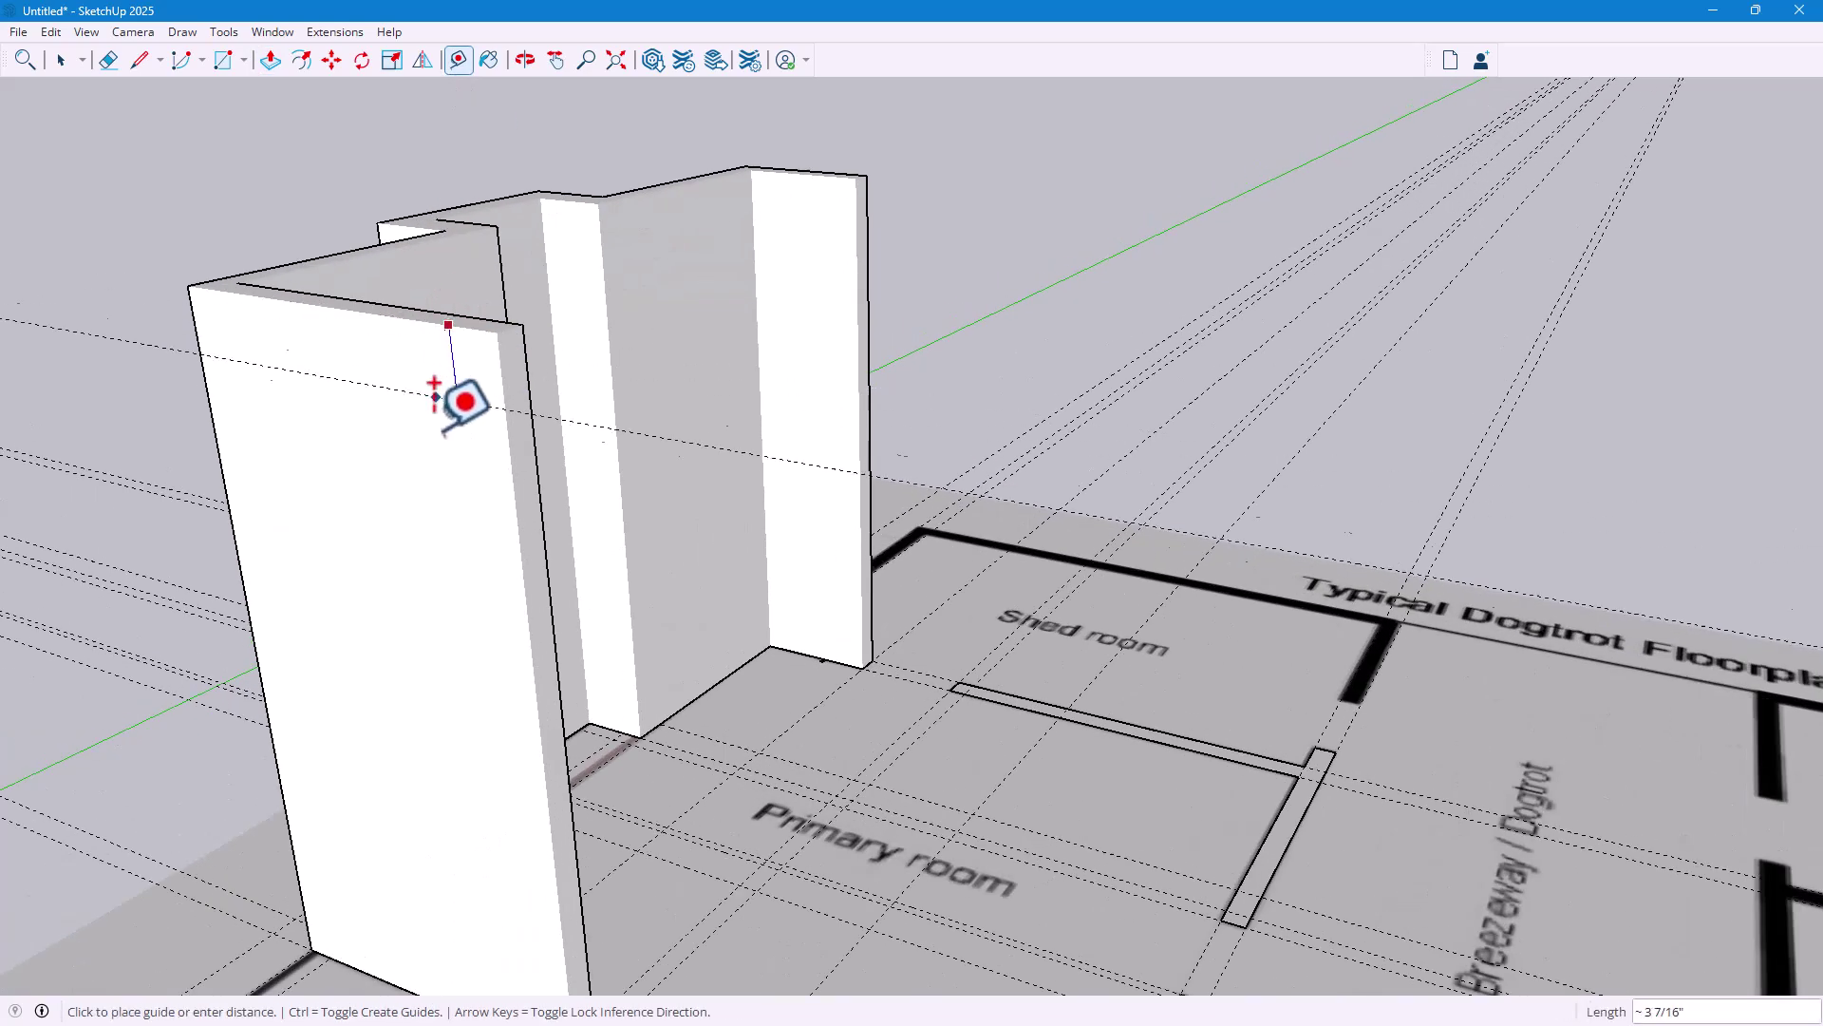
middle_drag(419, 577, 602, 618)
scroll(602, 618, down, 3)
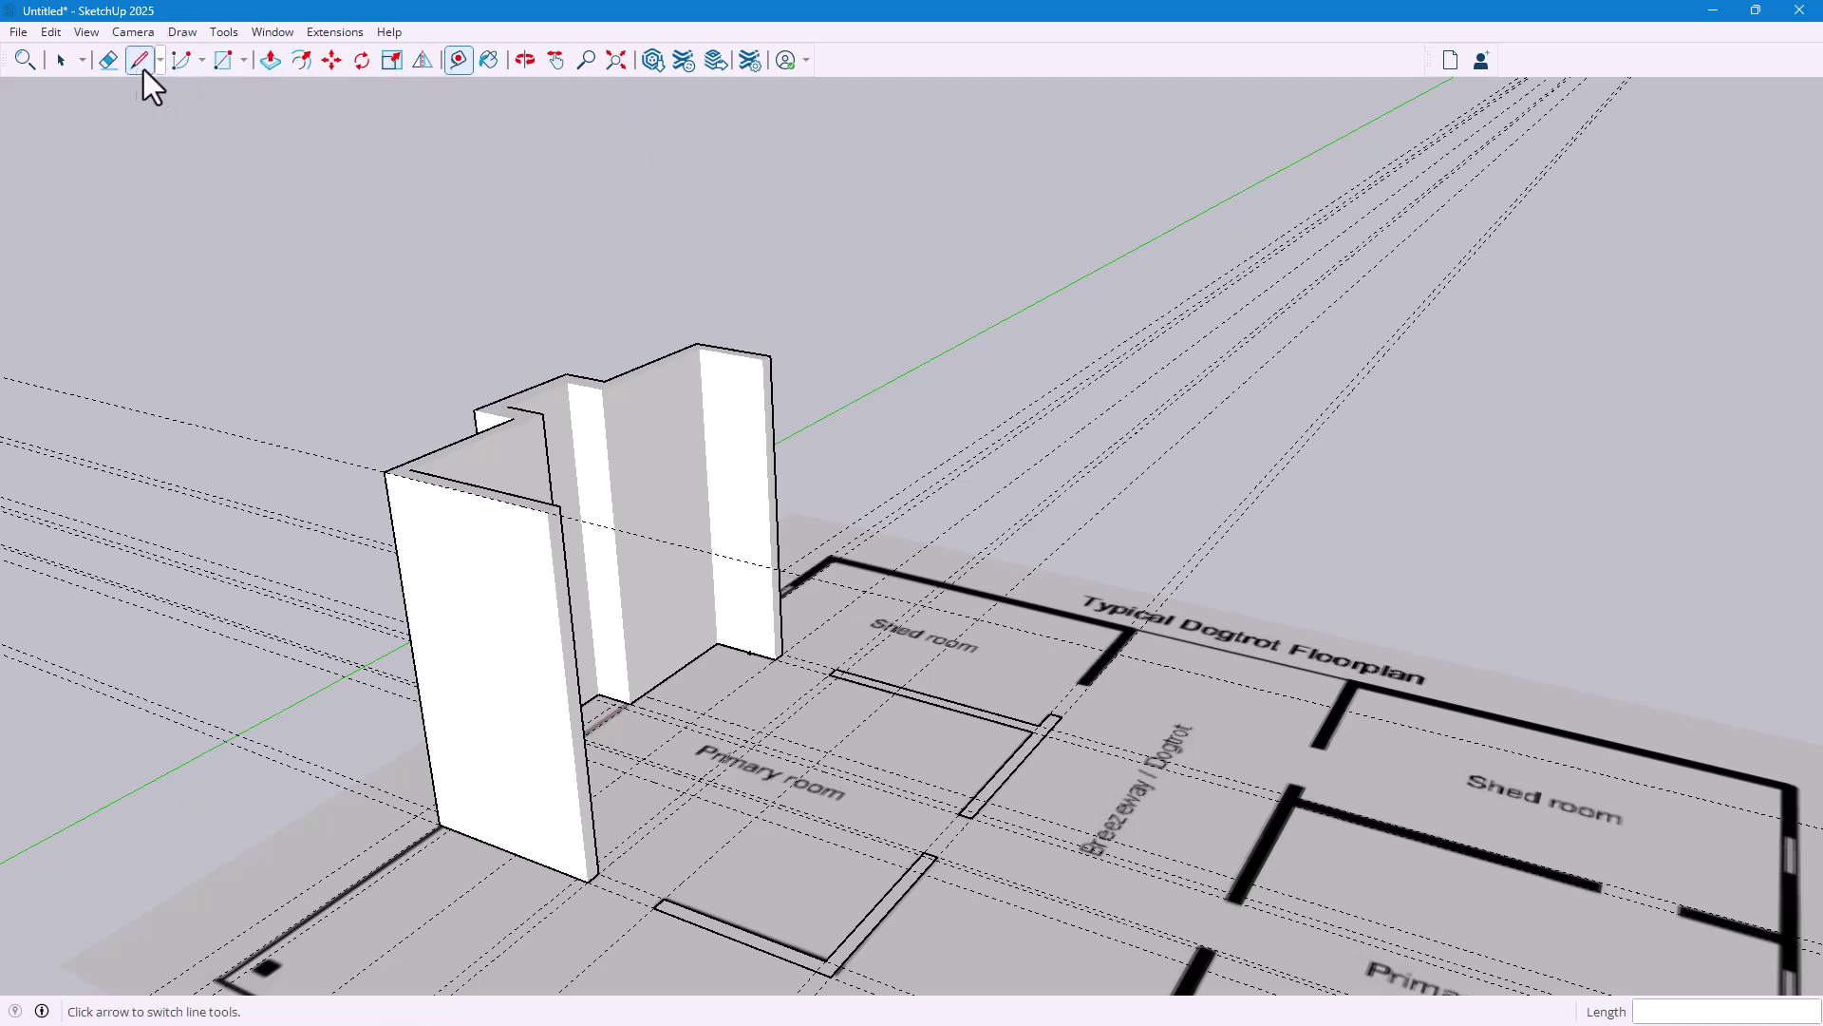
Try to extrude the upper breezeway wall by eye to the extruded wall's height, and undo it
click(271, 60)
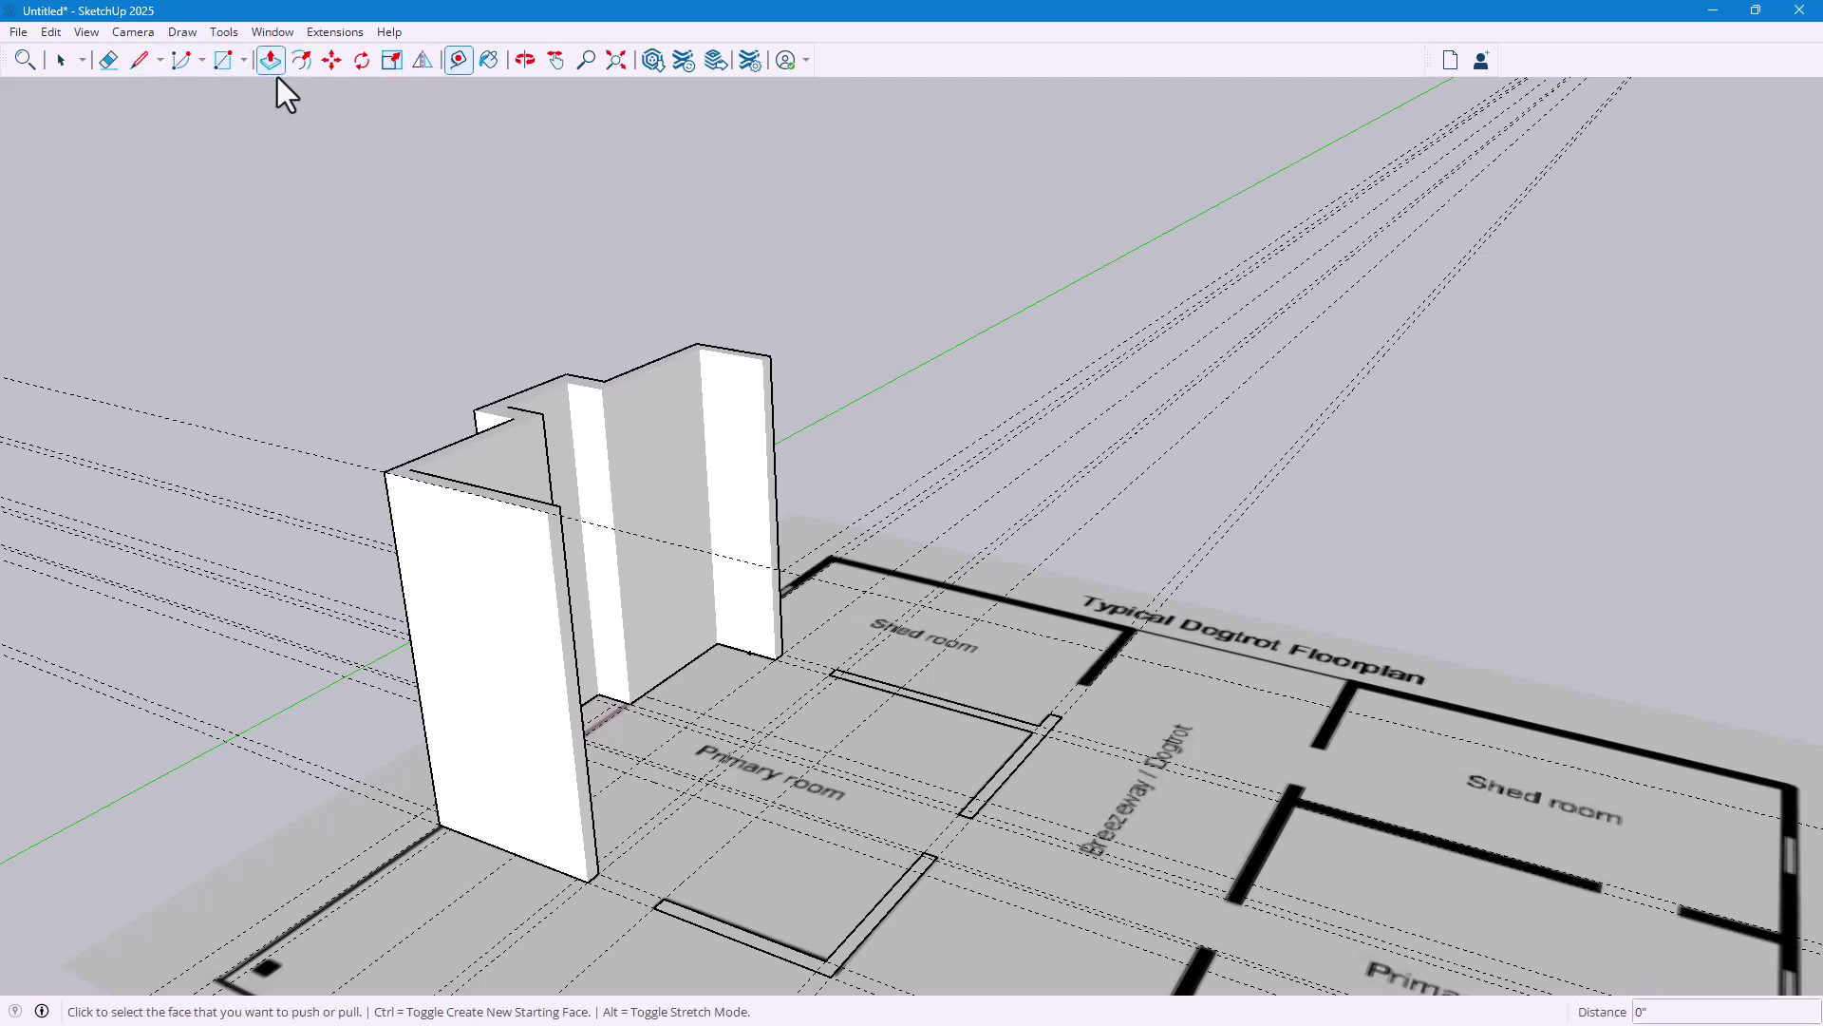
click(1033, 764)
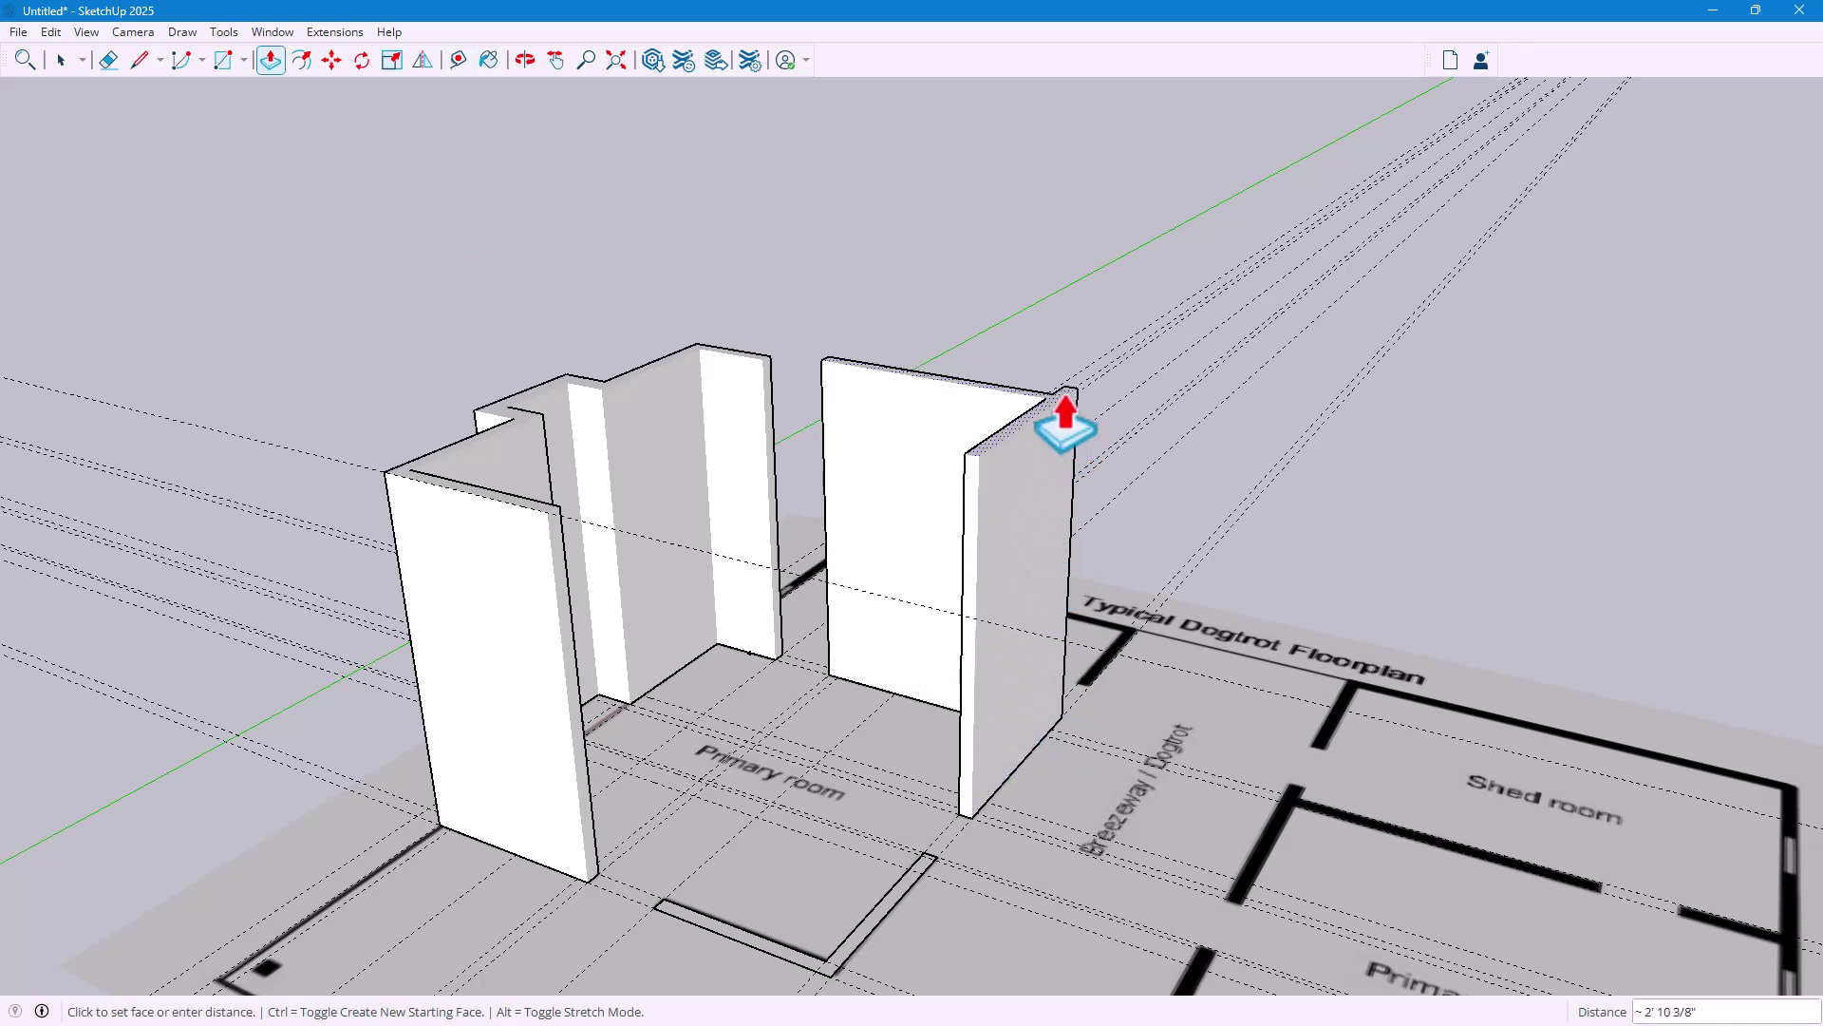
click(1054, 532)
middle_drag(1006, 643, 1188, 423)
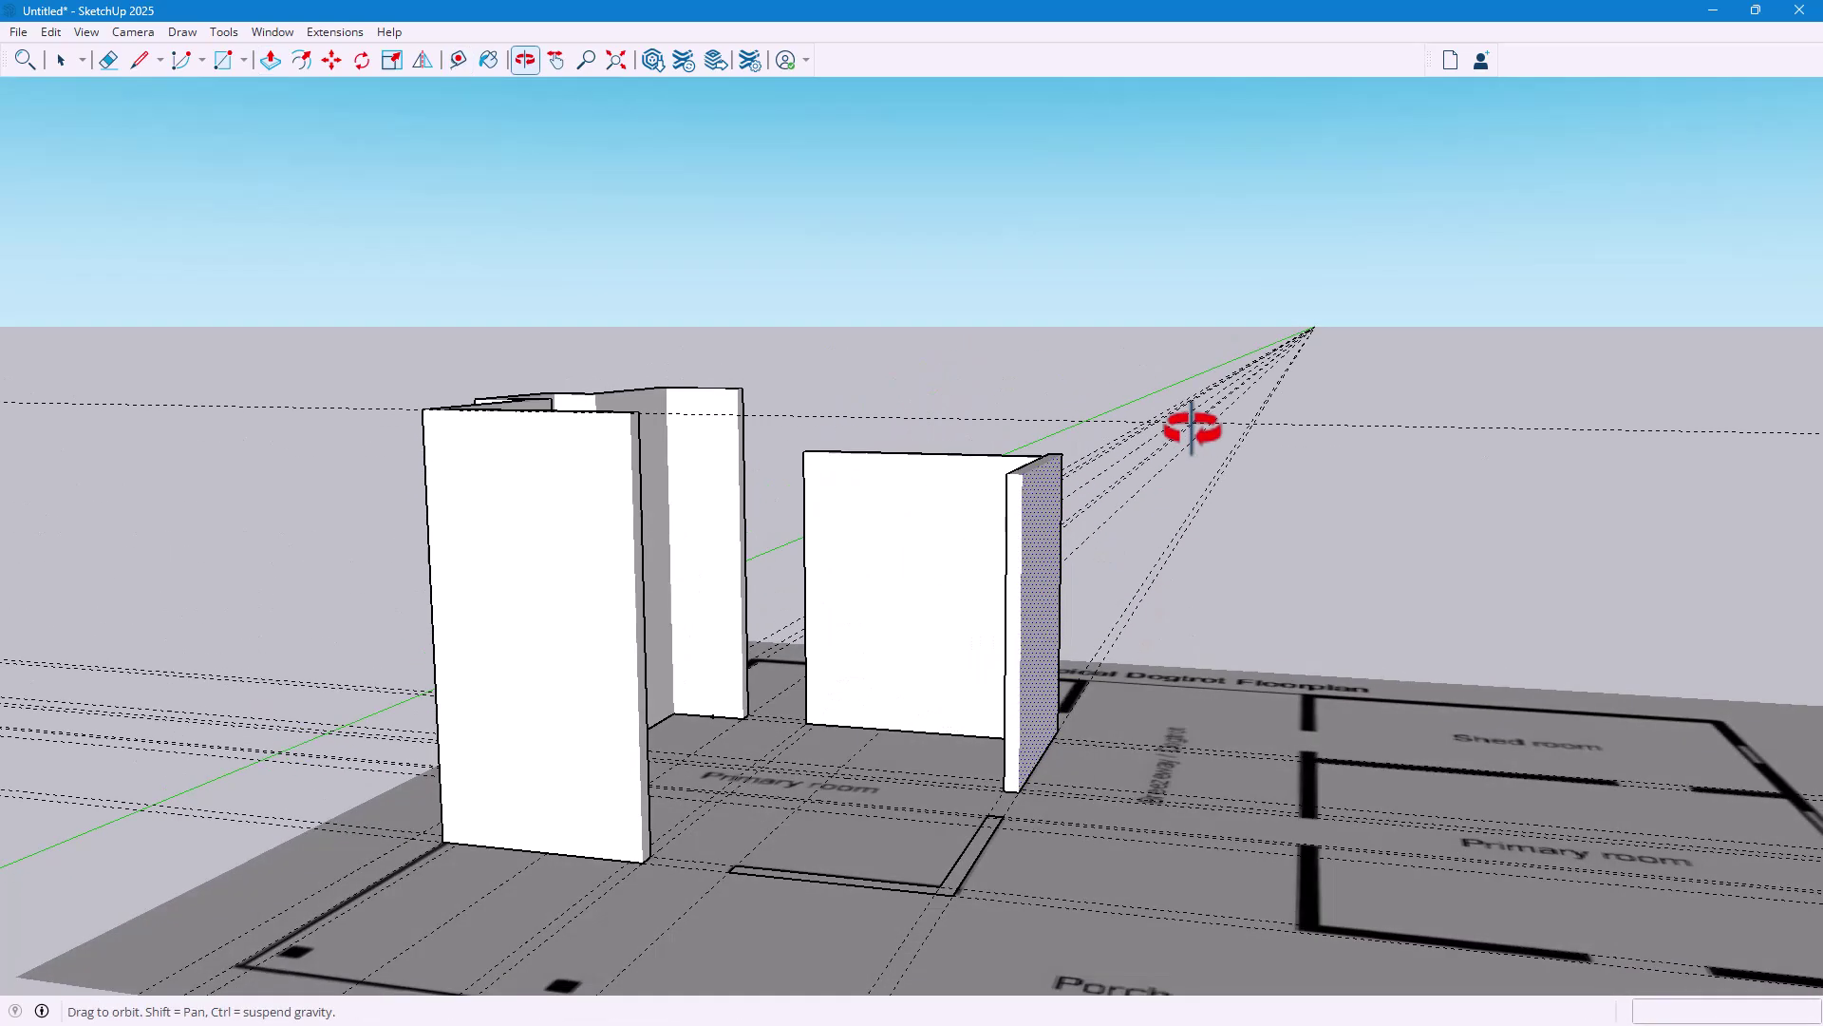
key(ctrl+z)
middle_drag(1029, 550, 1174, 493)
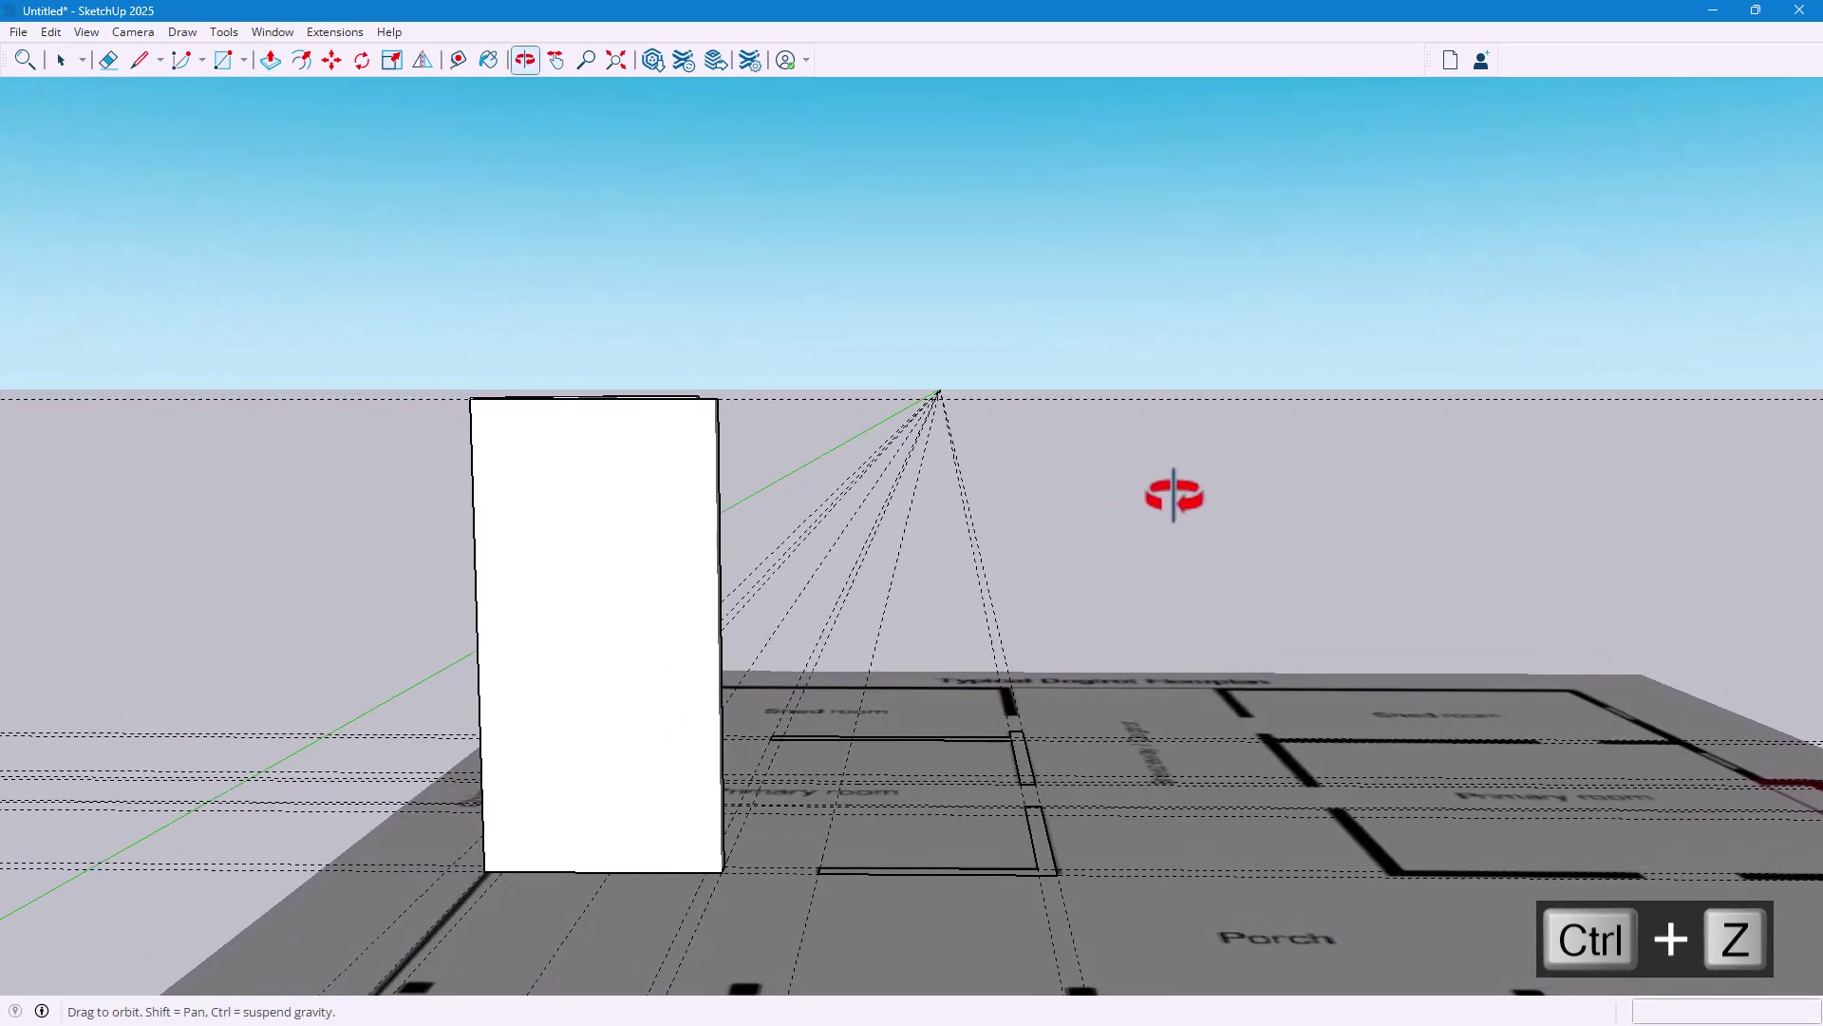
Show the model in the standard Front view, try extruding the upper breezeway wall there, and undo that extrusion
click(133, 32)
mouse_move(168, 99)
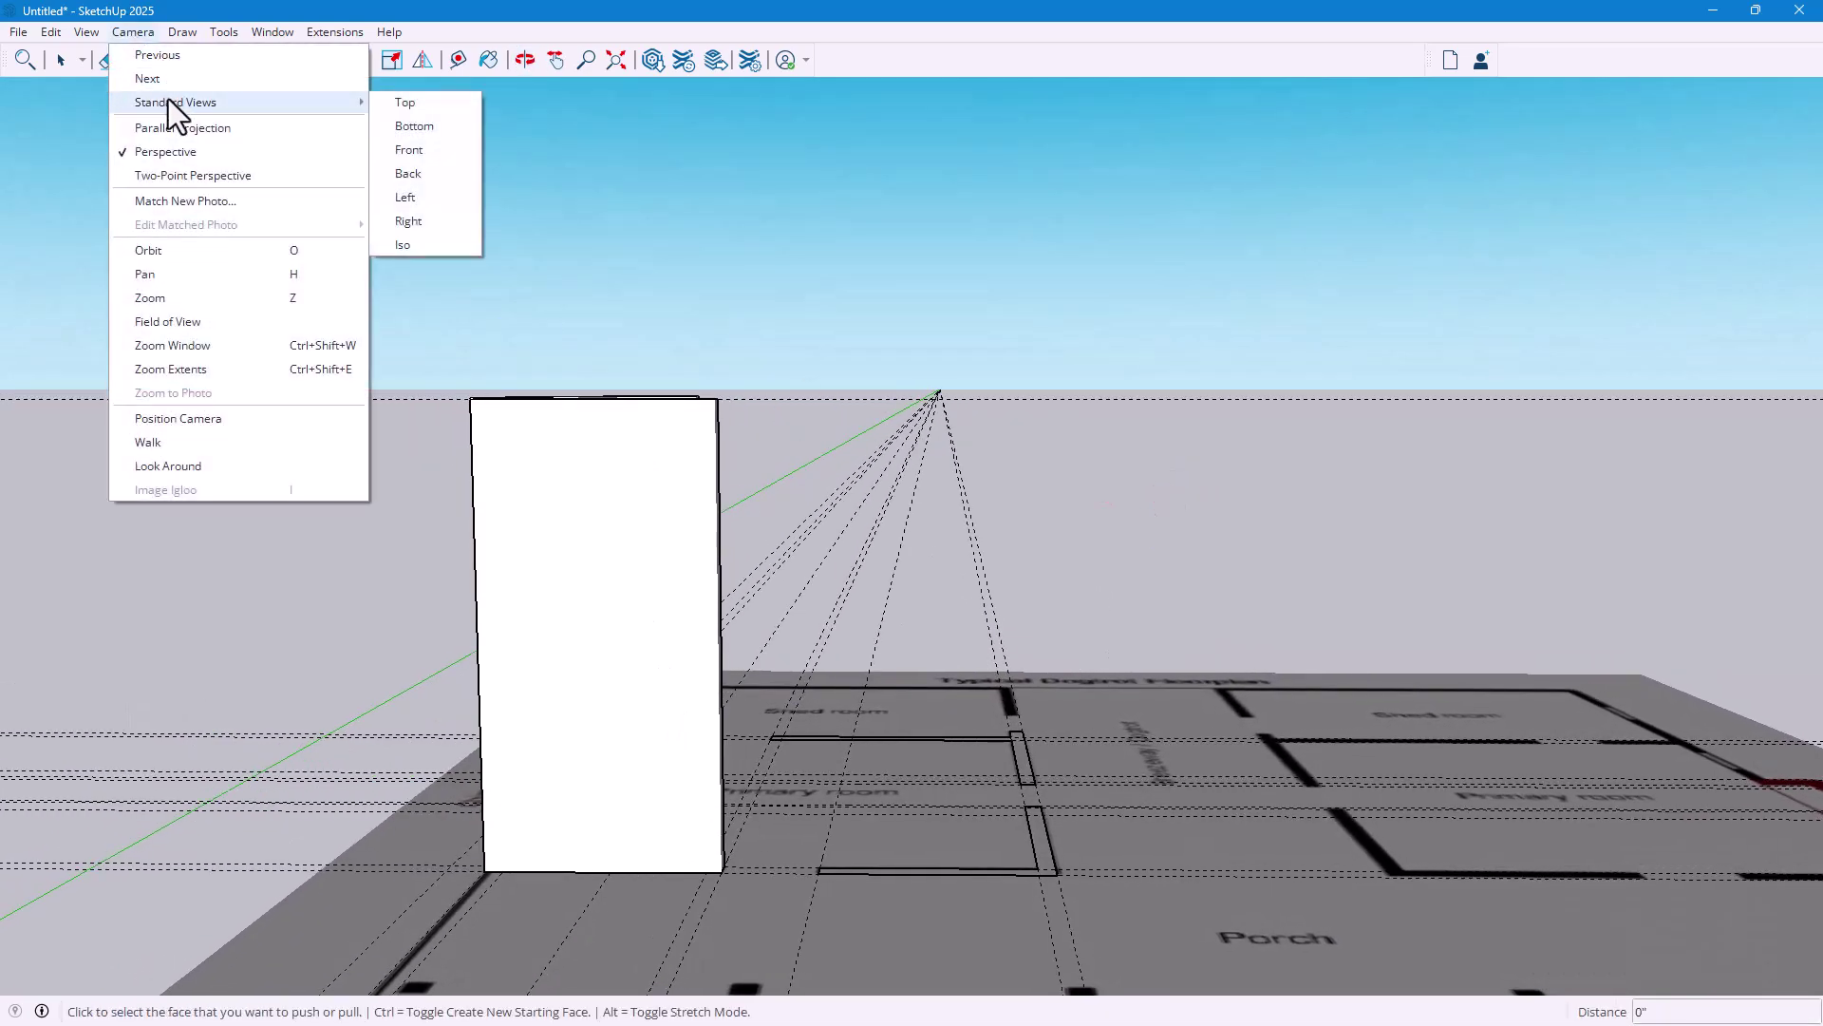
click(434, 154)
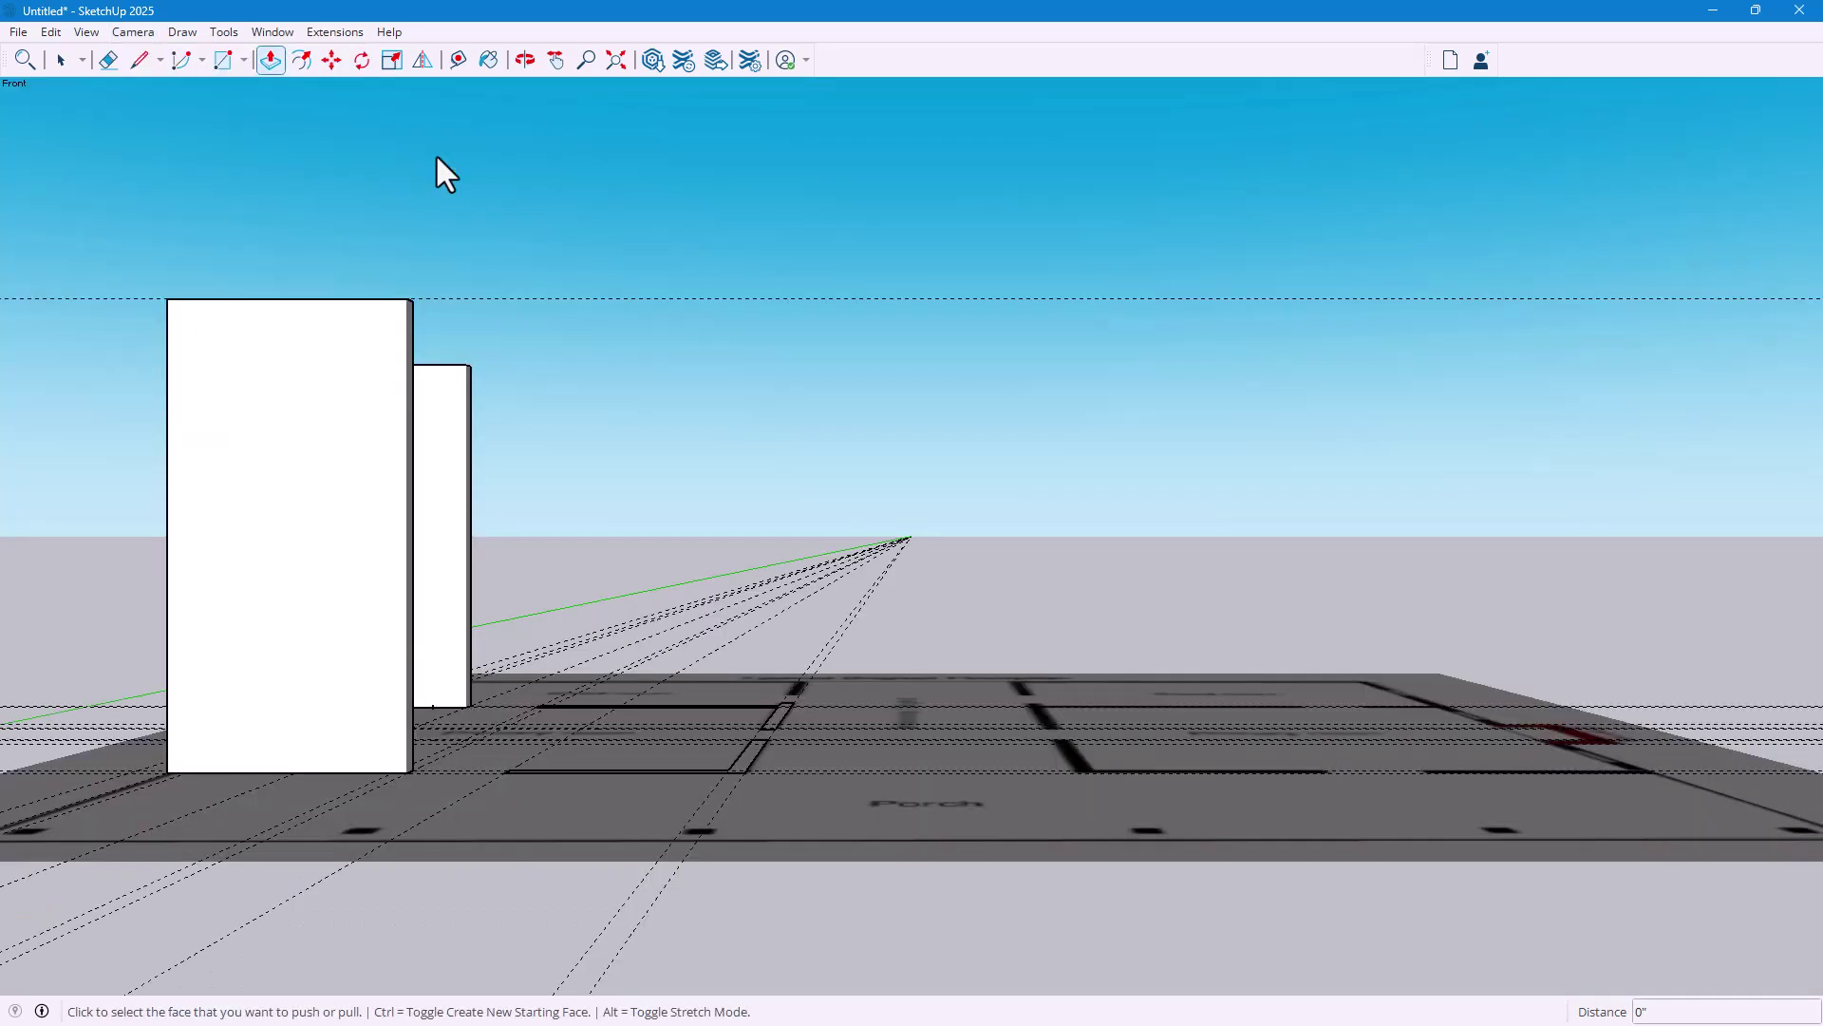
click(781, 748)
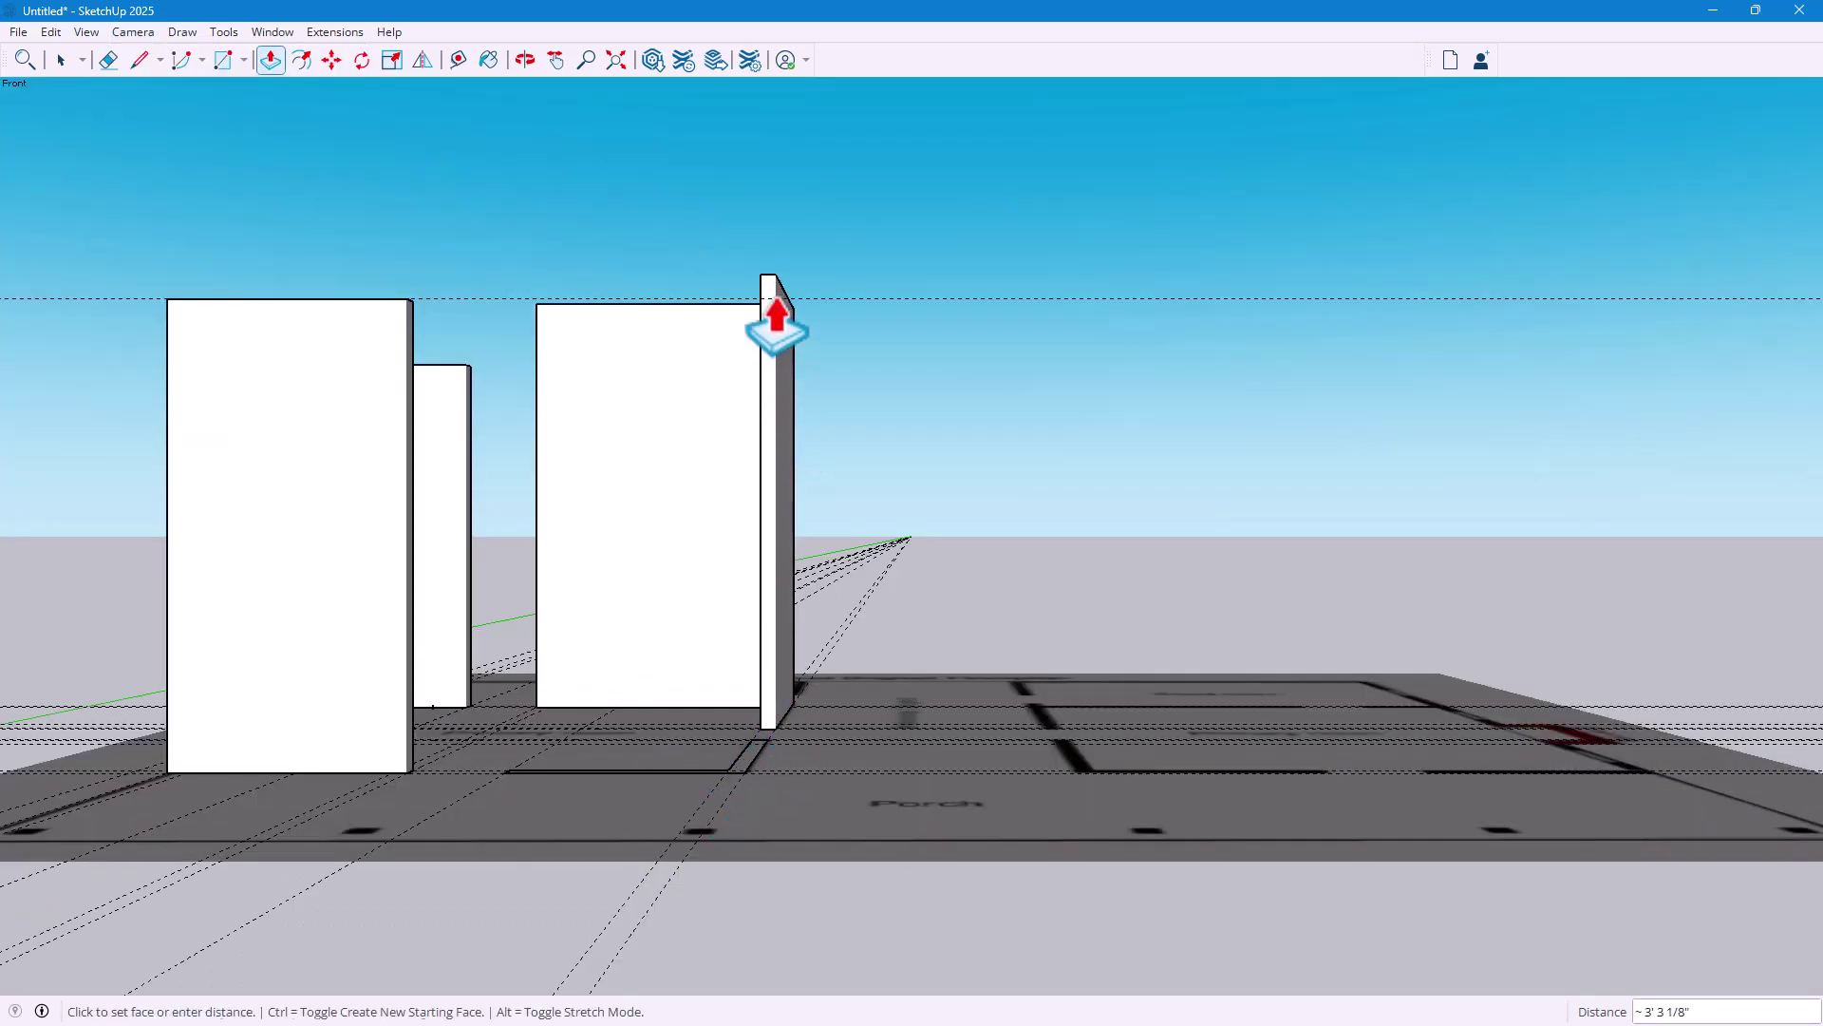
key(ctrl+z)
Switch the camera to Parallel Projection and undo the guide along the wall's top edge
click(86, 32)
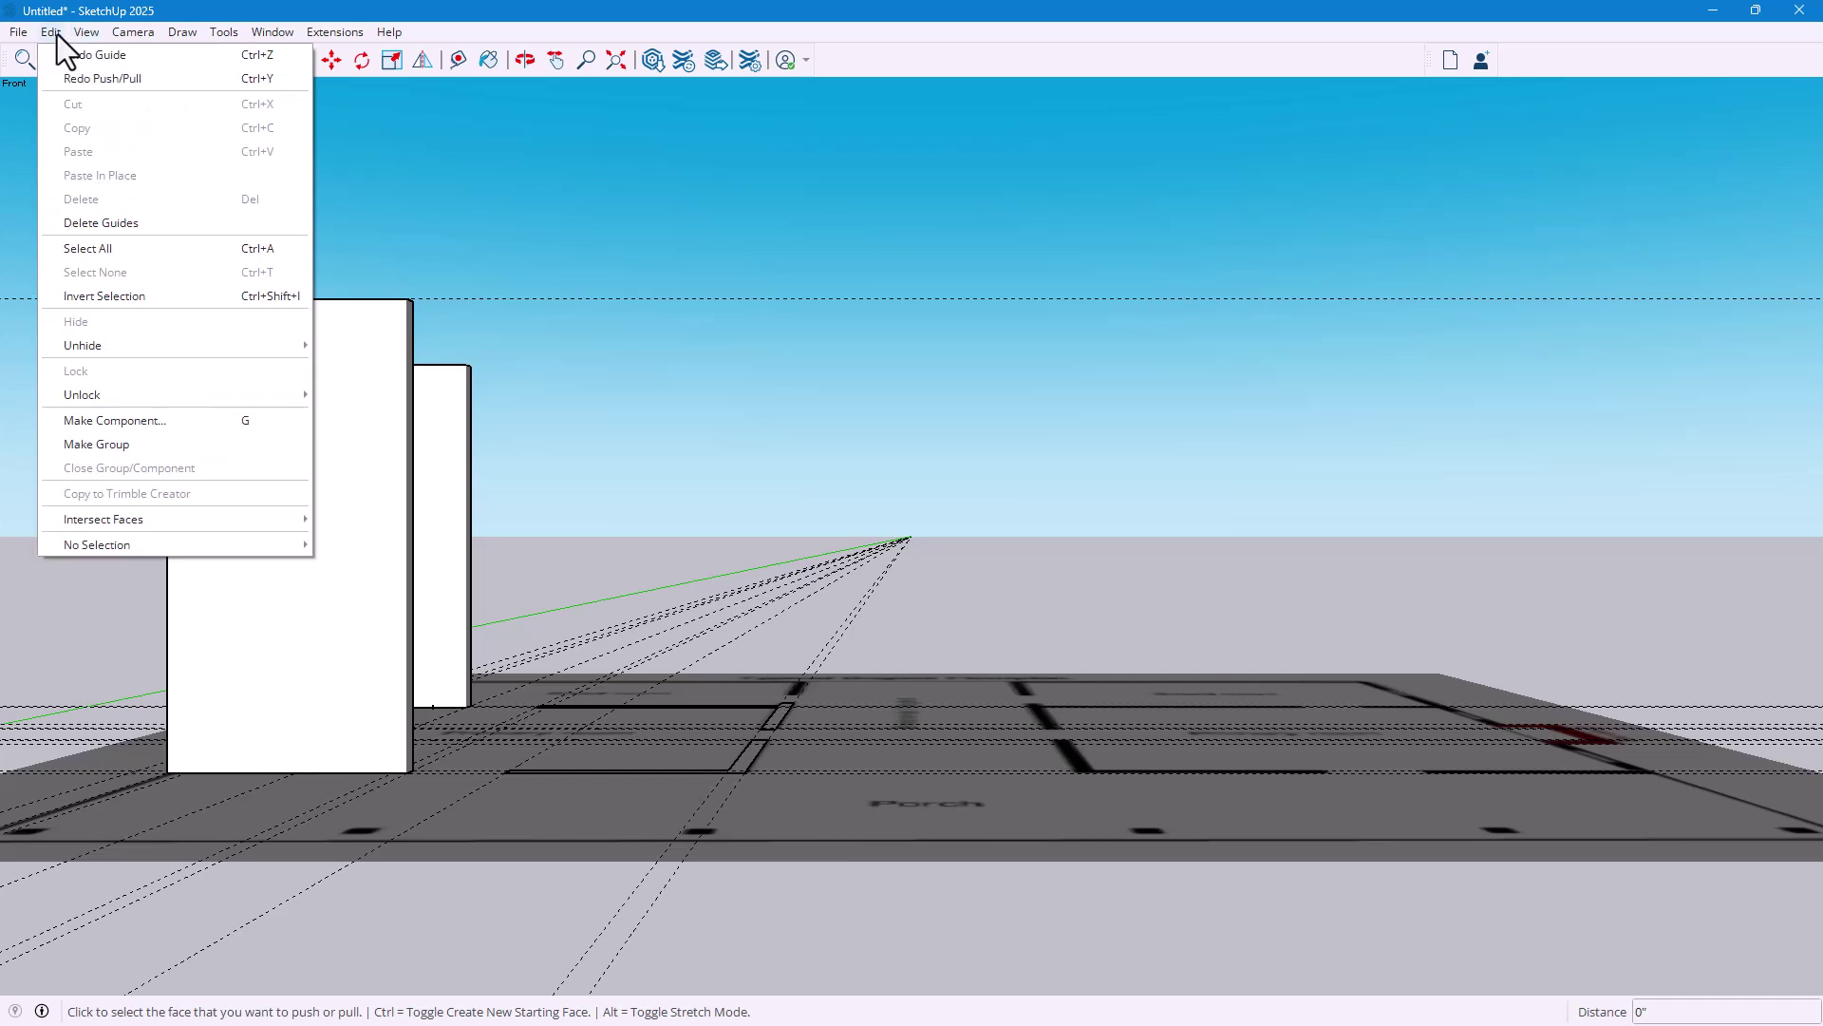
mouse_move(112, 29)
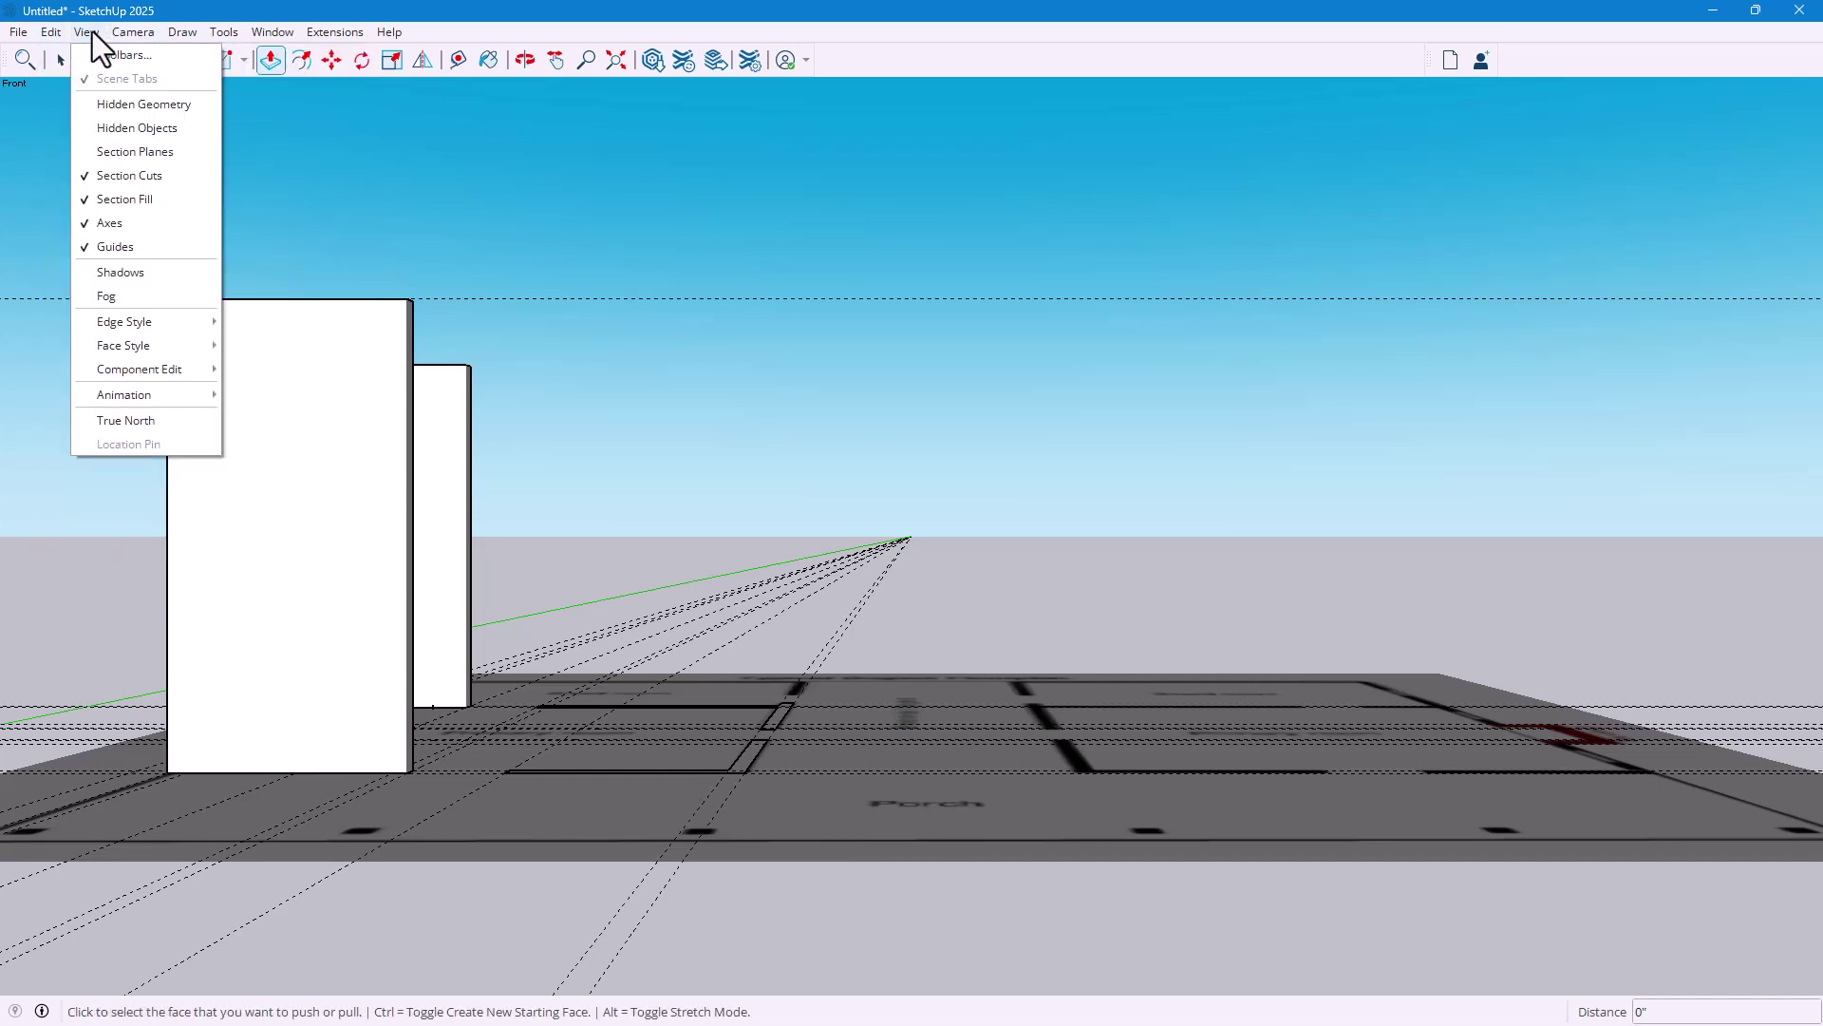
click(175, 127)
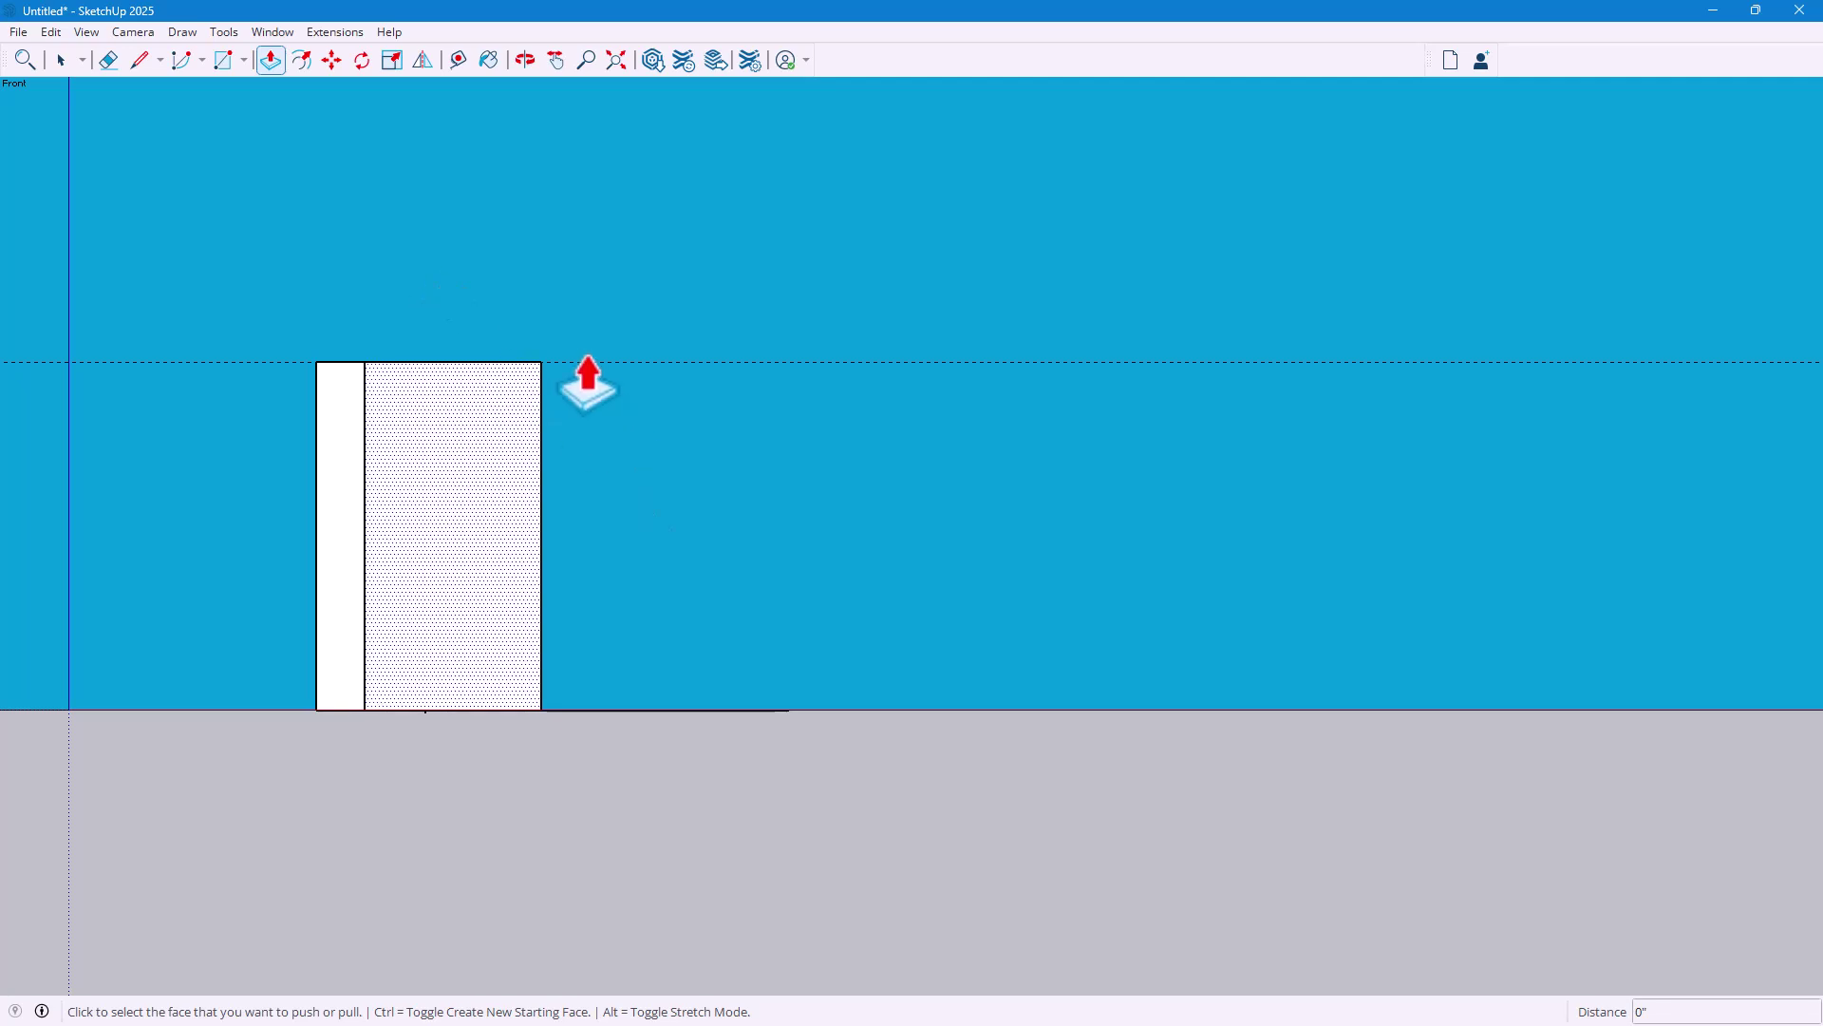
key(ctrl+z)
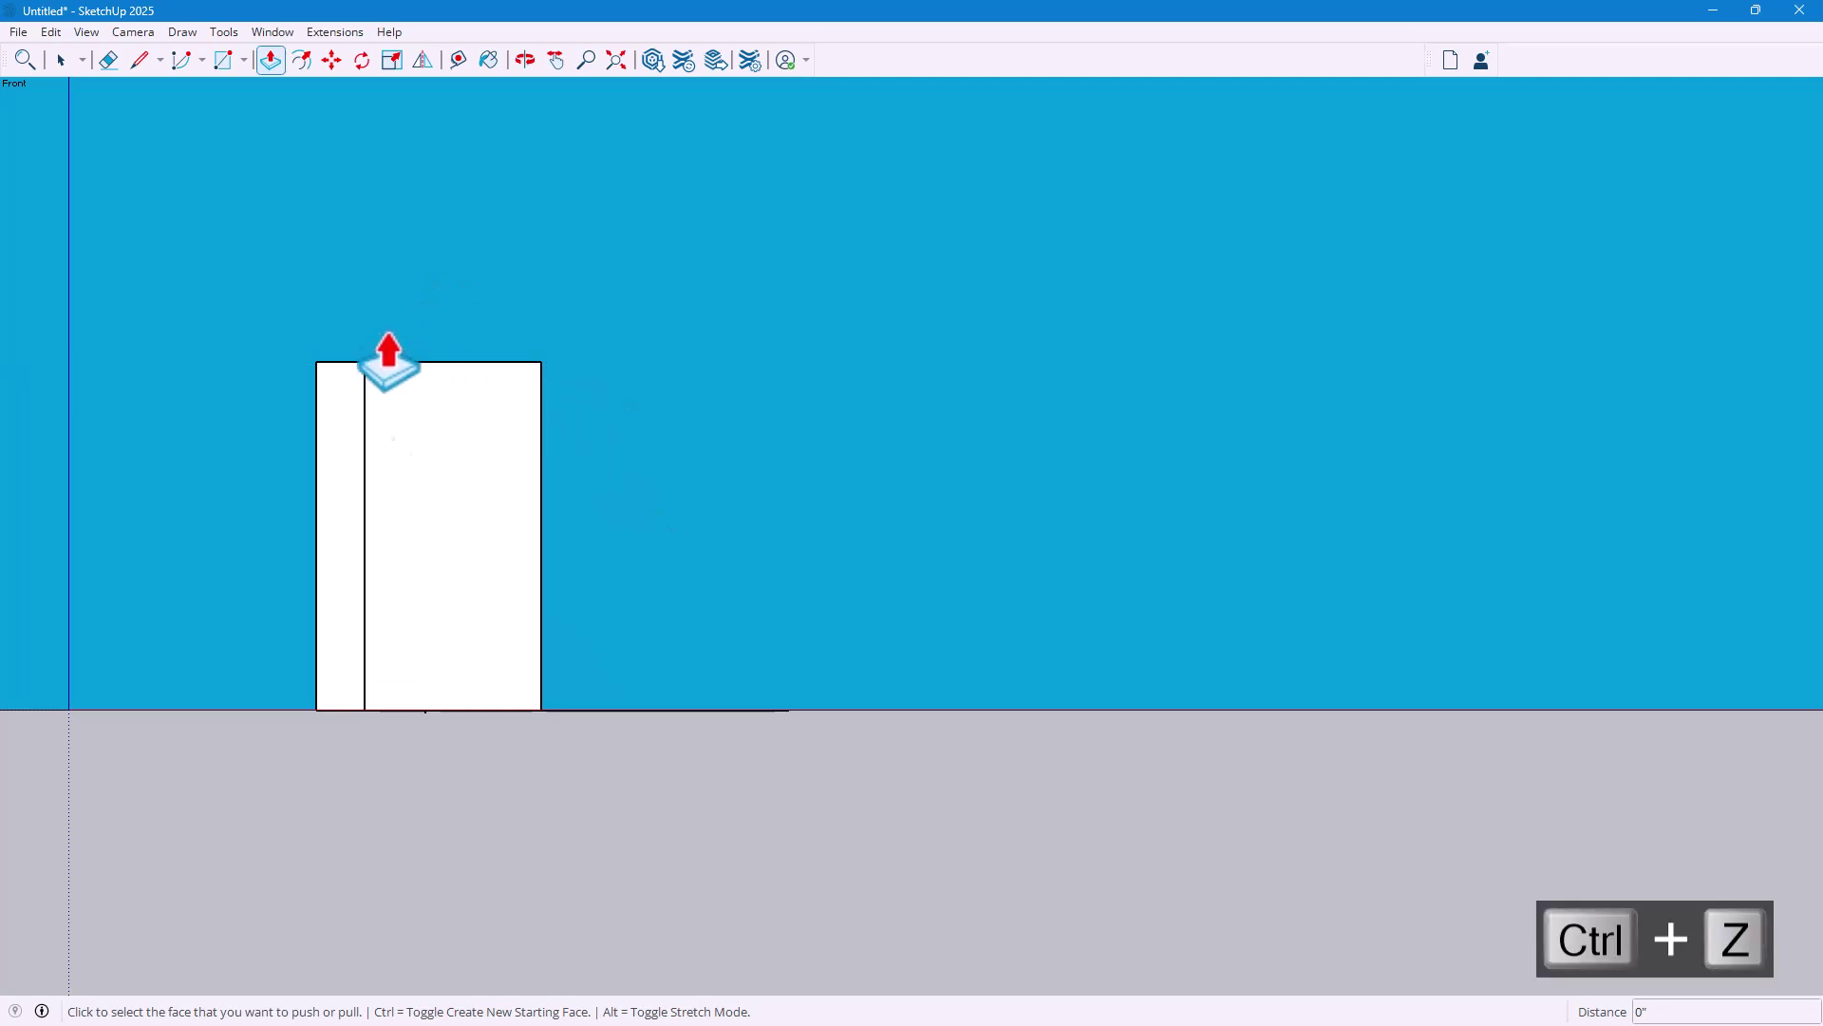
Place a horizontal tape-measure guide level with the top of the extruded wall in the Front view
click(458, 61)
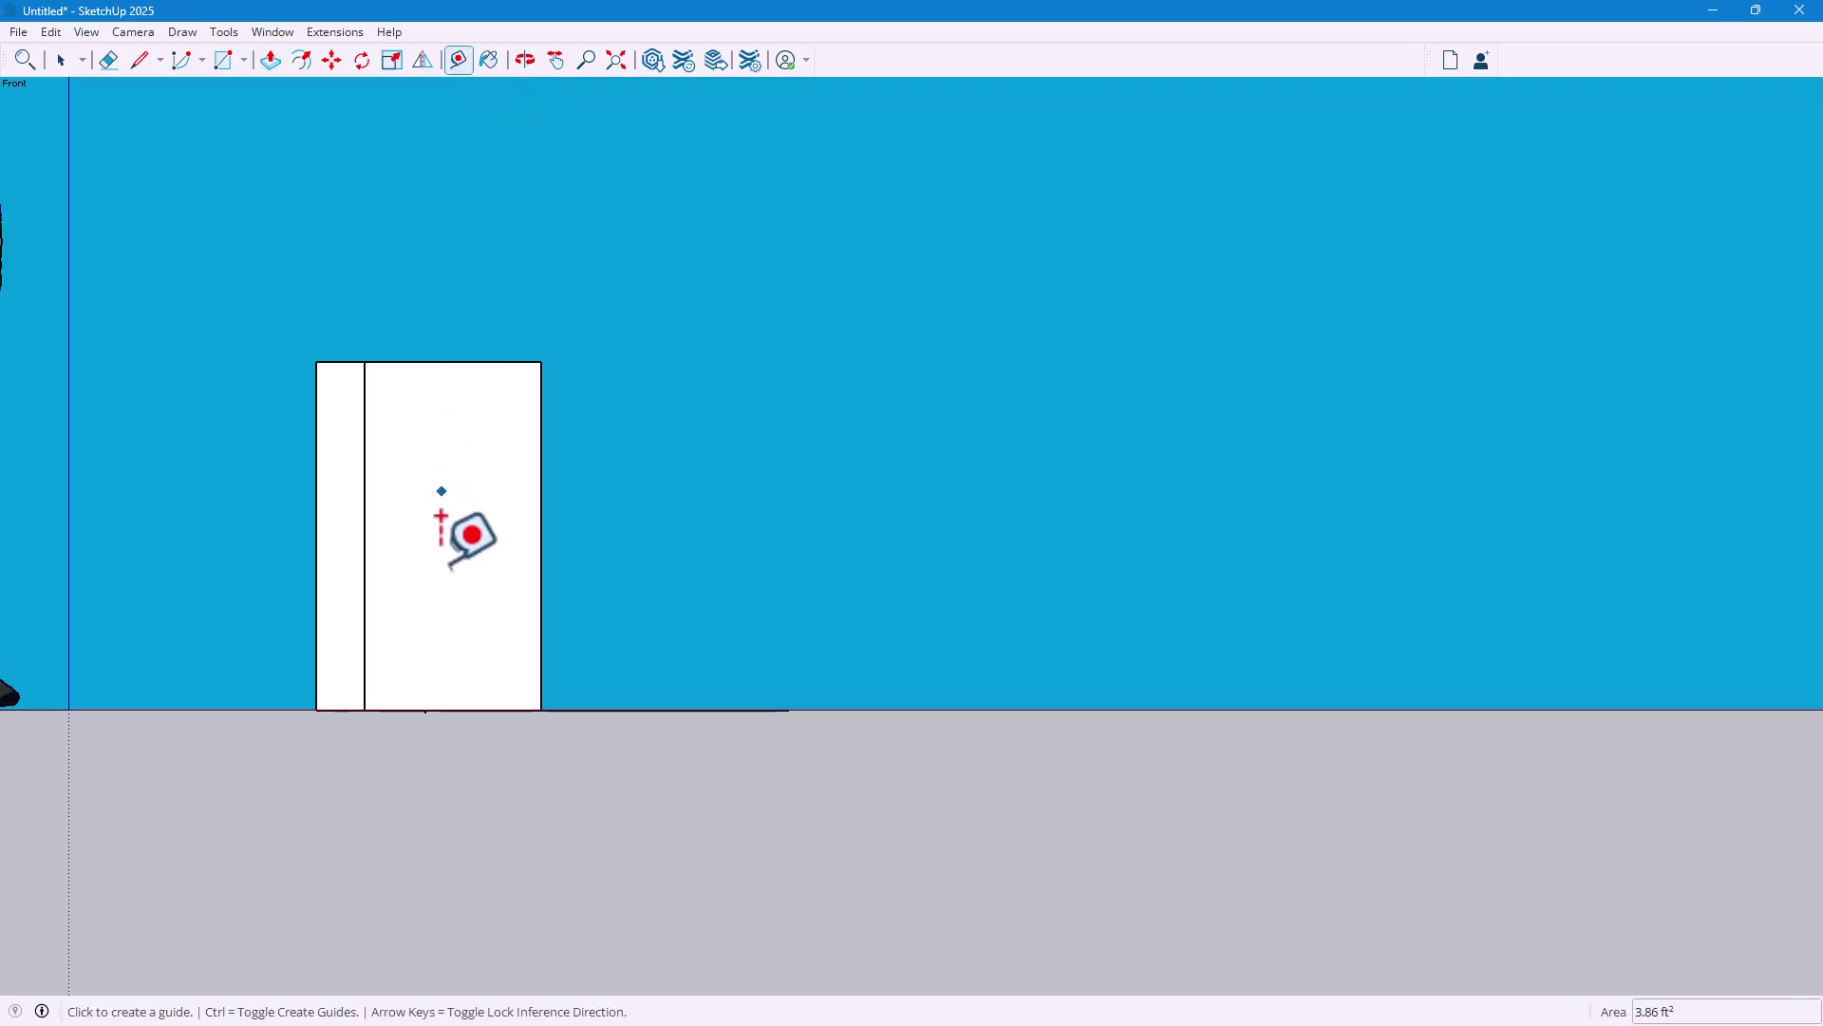
click(466, 710)
click(509, 366)
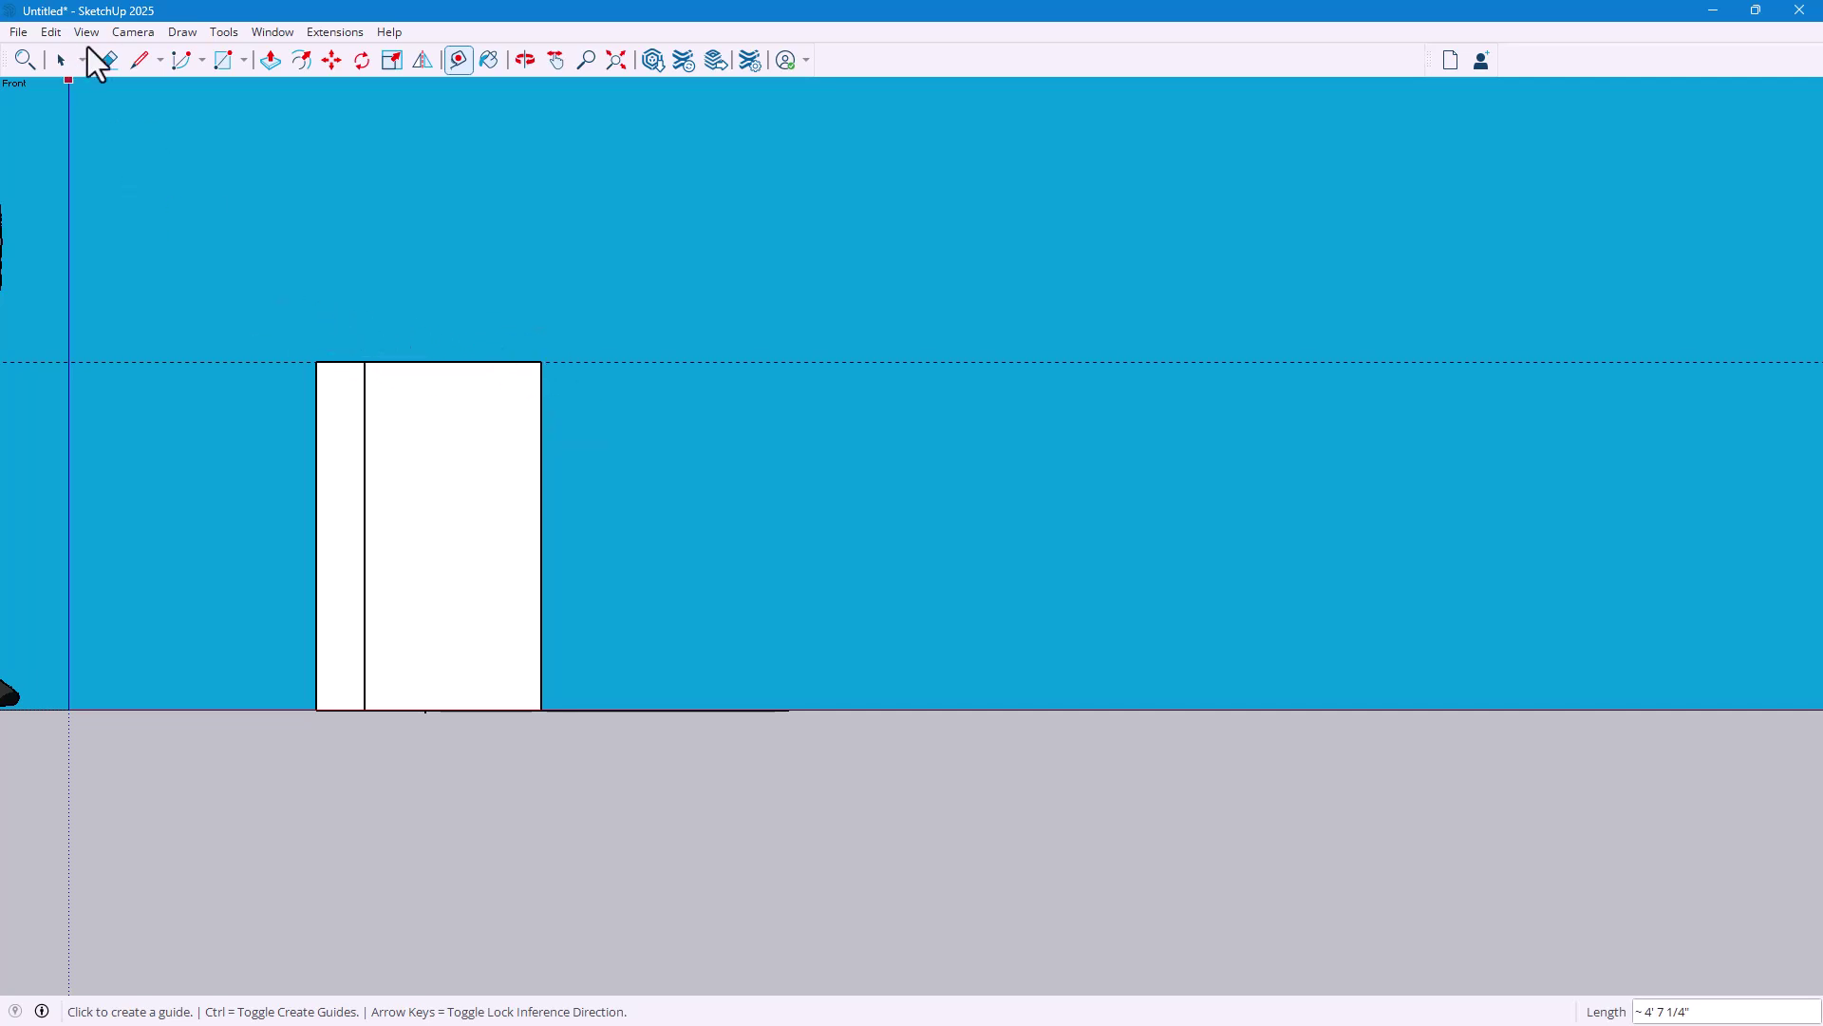
Switch back to Perspective and place a parallel guide from the front wall's top edge, level with the tops of the back walls
click(131, 35)
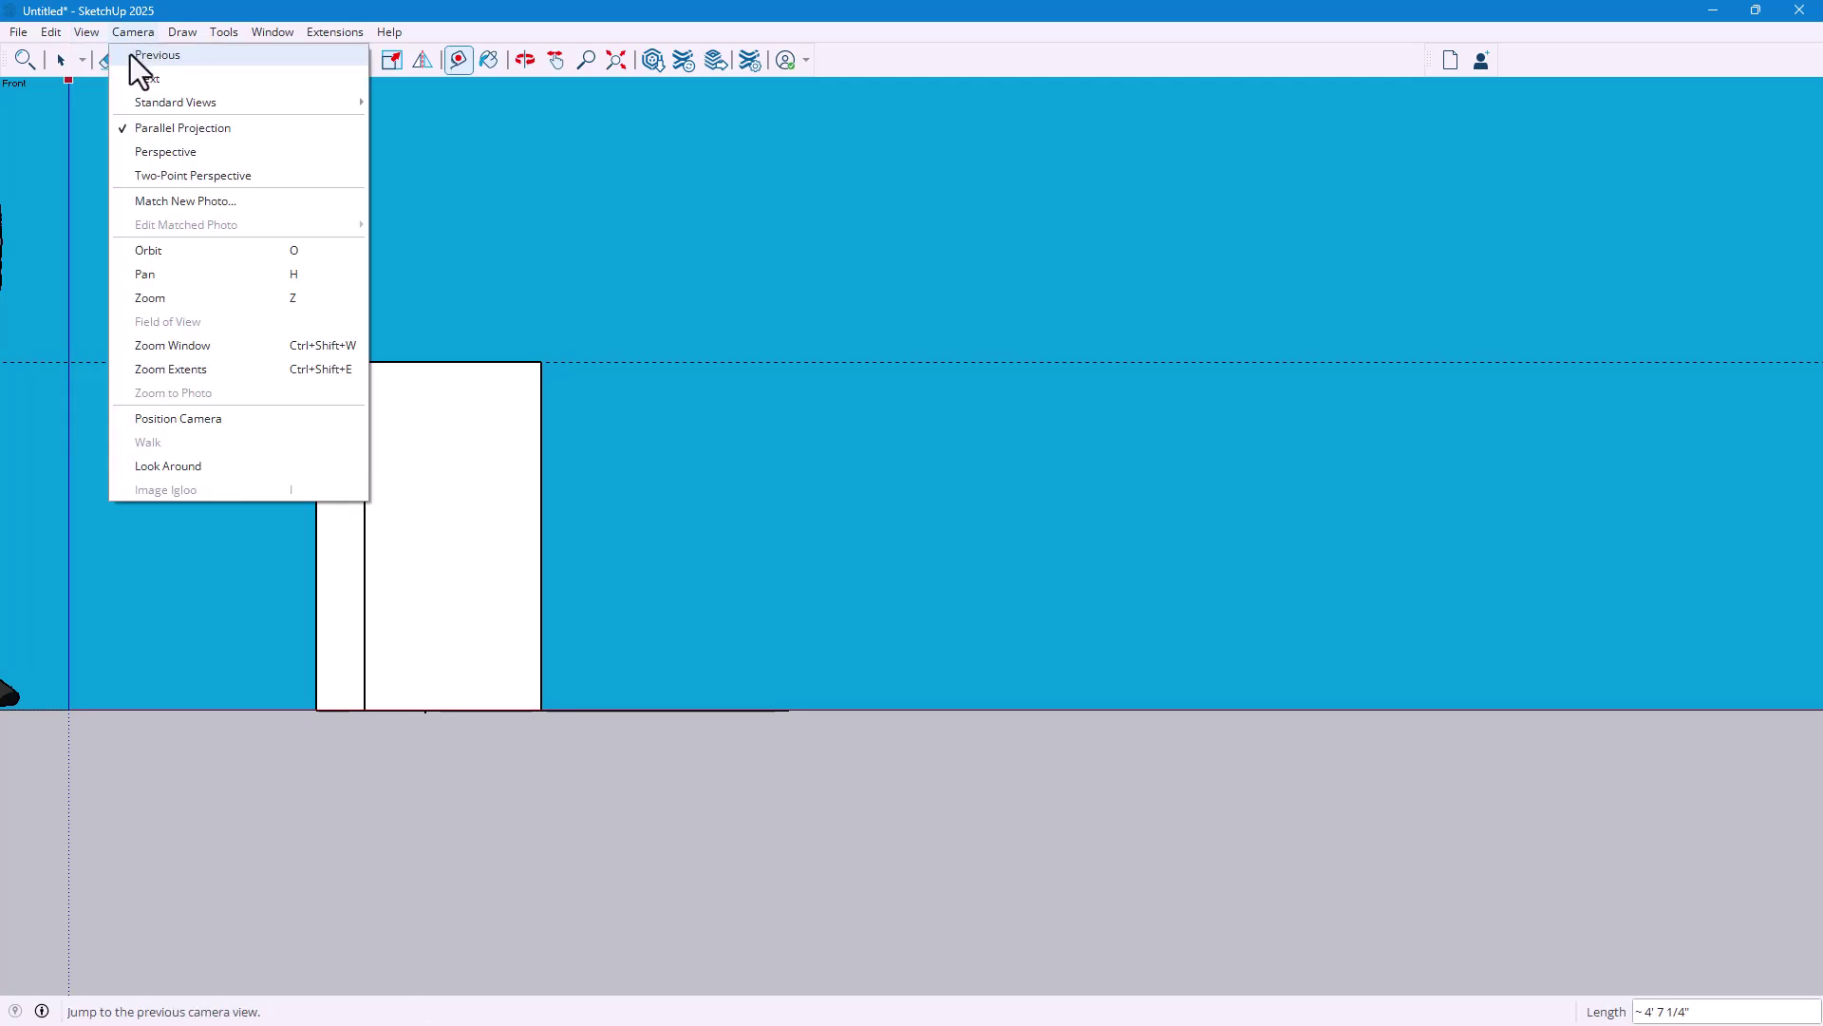
click(166, 152)
middle_drag(745, 261, 450, 498)
click(345, 358)
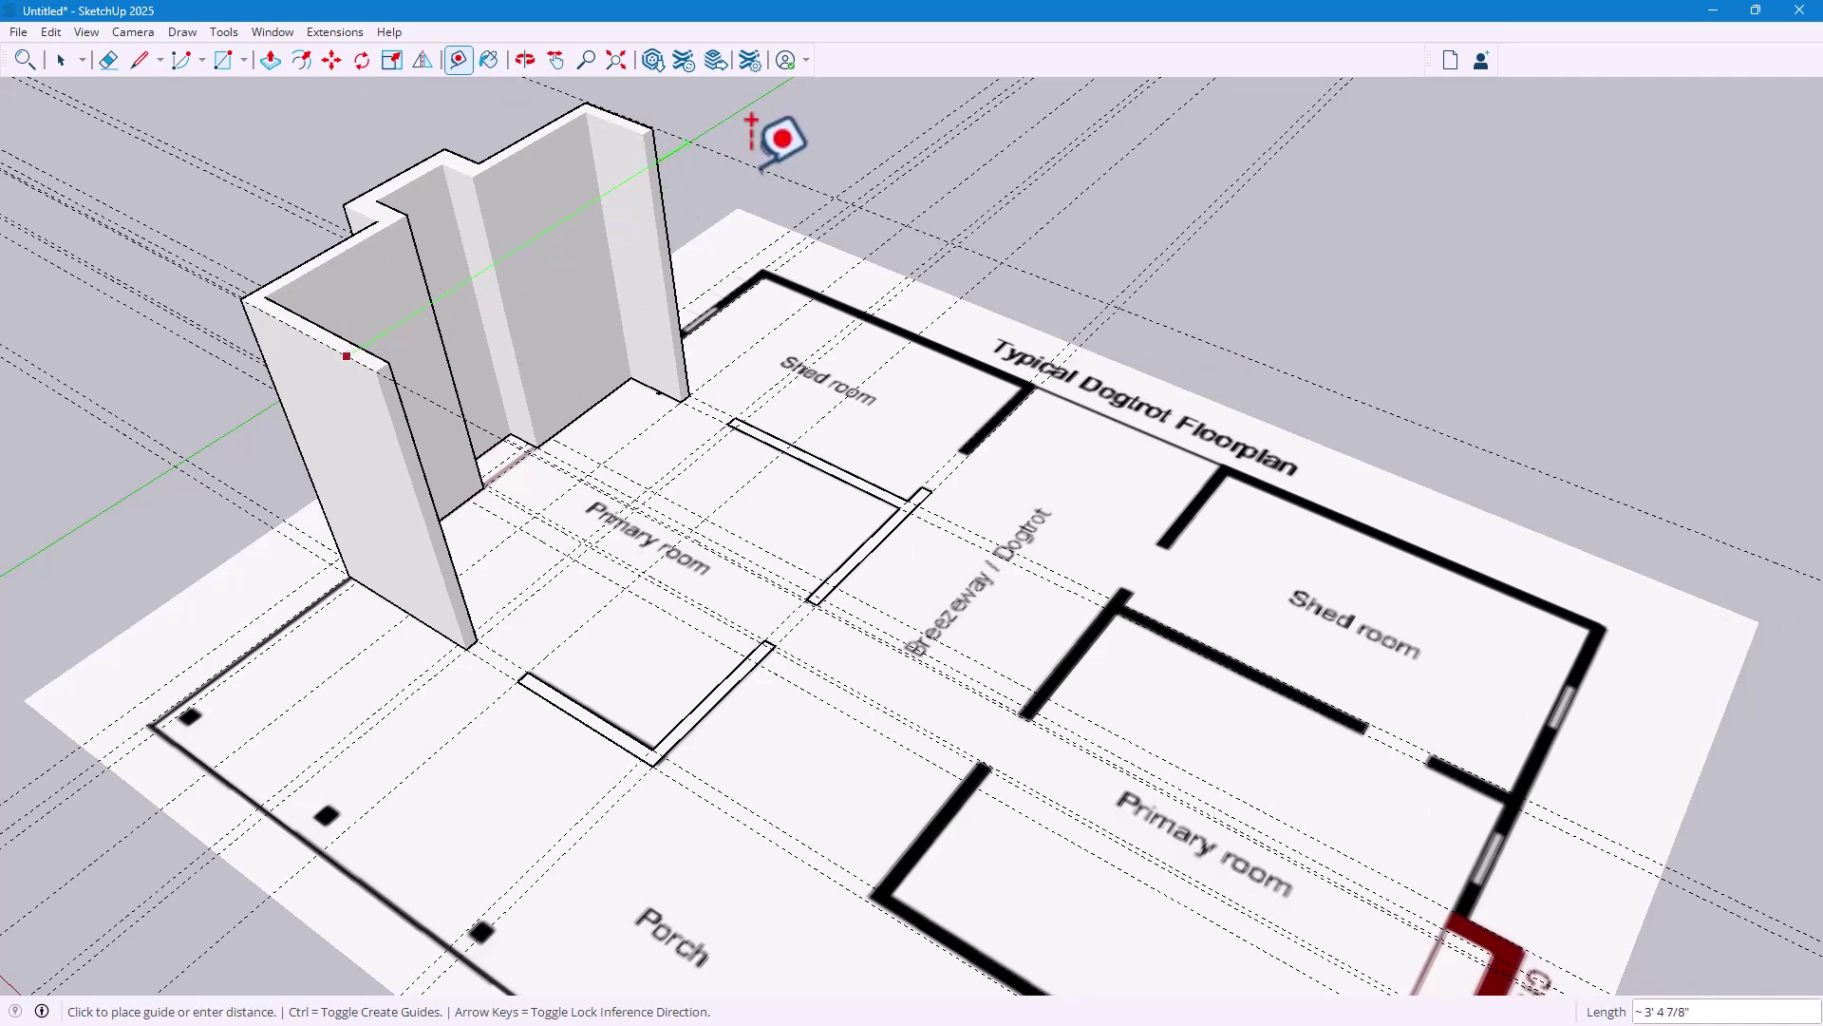
click(752, 227)
key(o)
drag(965, 415, 1035, 267)
key(t)
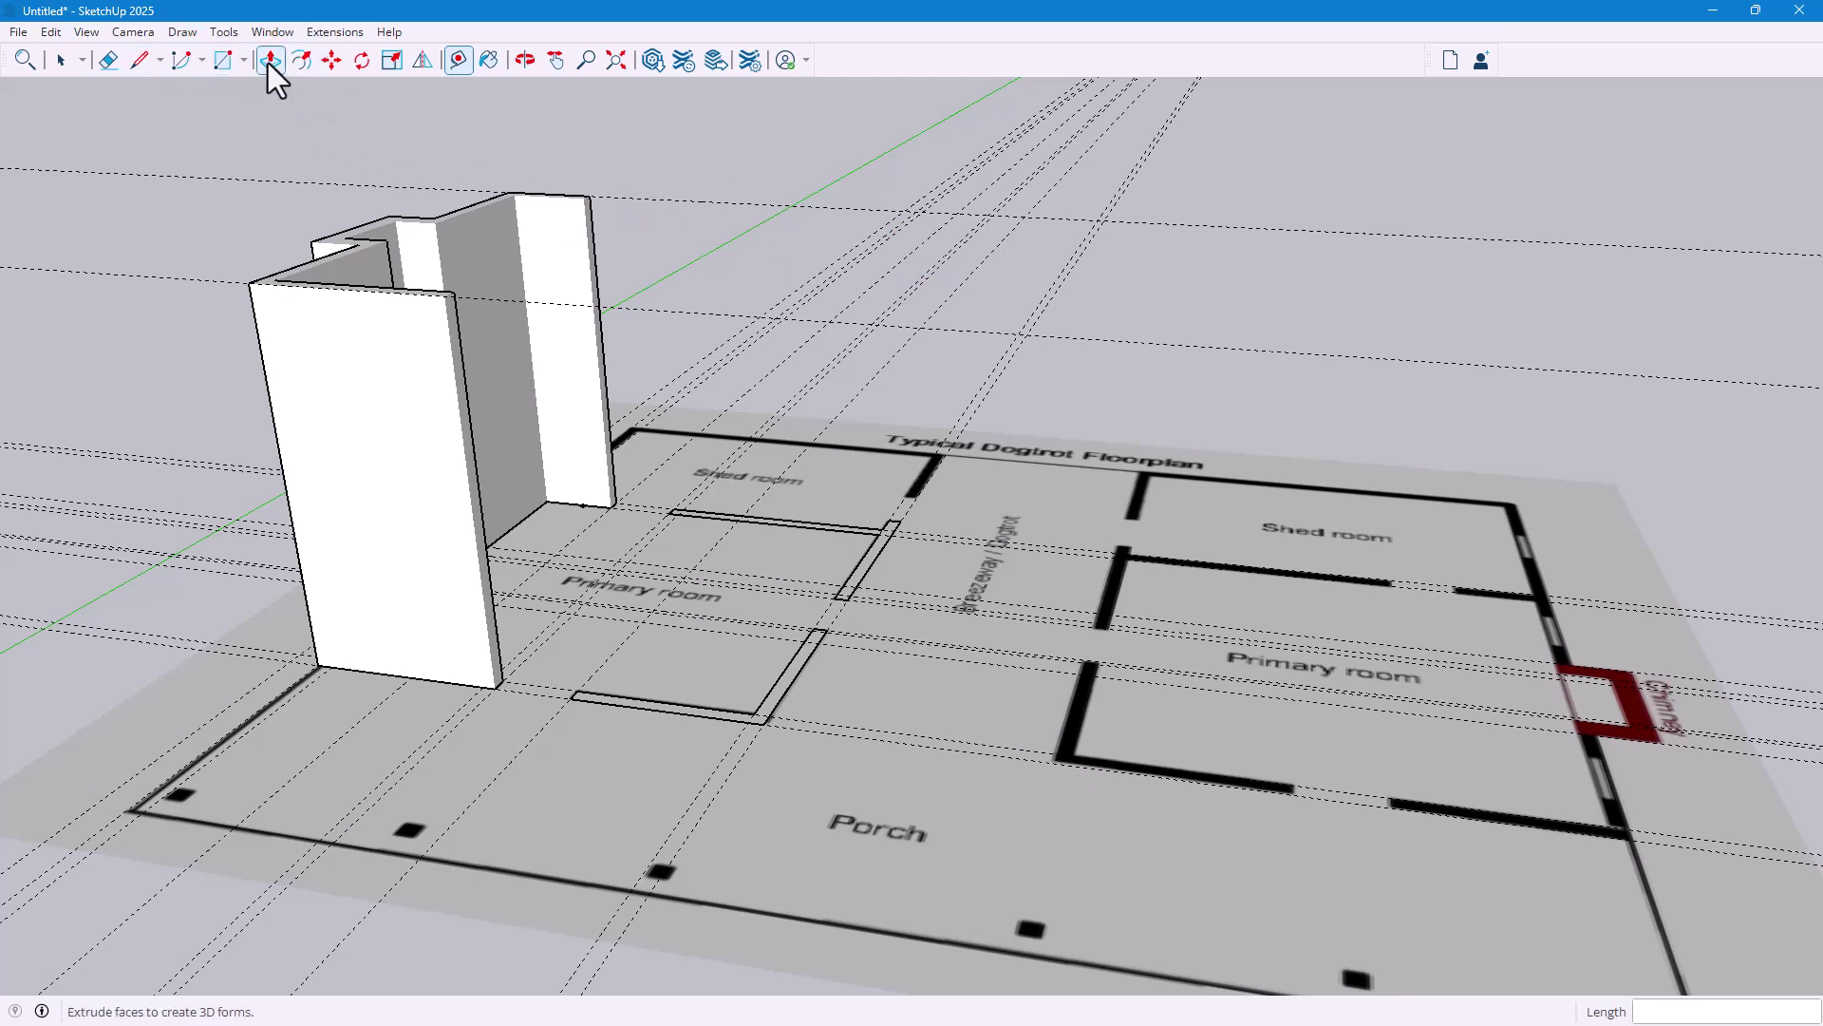
Extrude the upper breezeway wall and the L-shaped front wall about 2' 9 3/16" high, matching the chimney-side wall
click(269, 62)
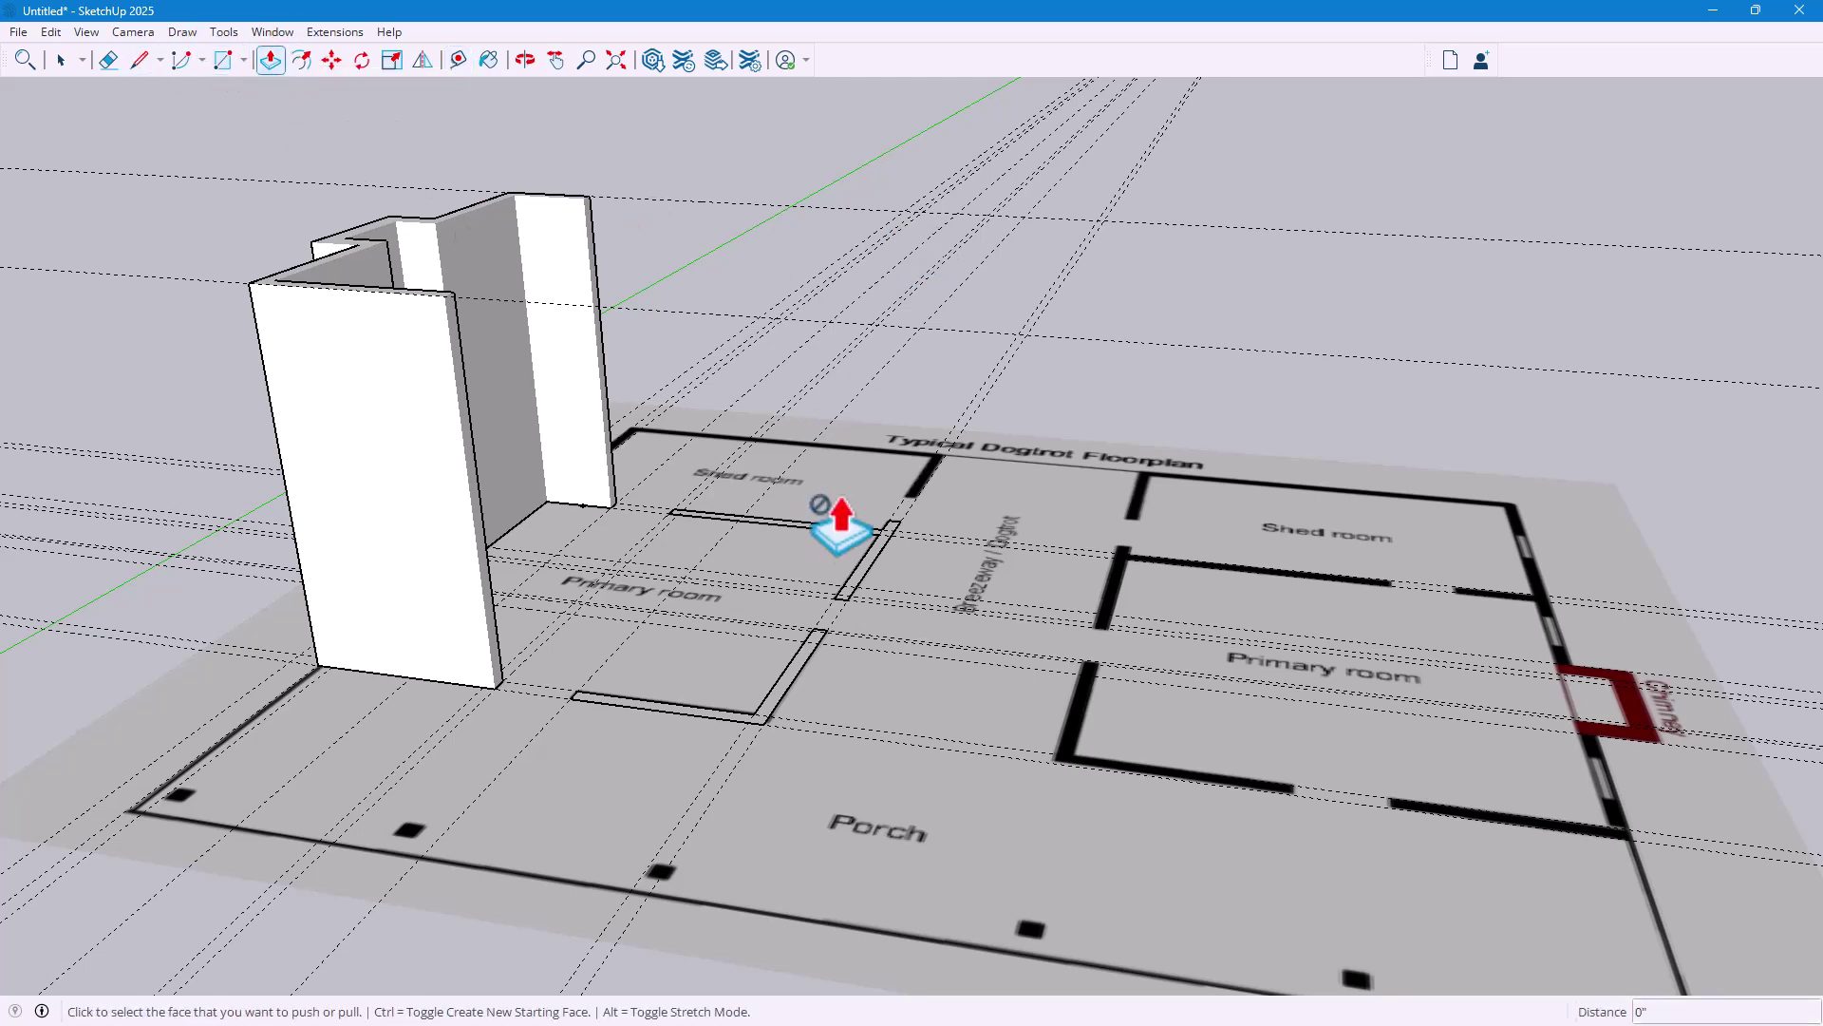
click(880, 587)
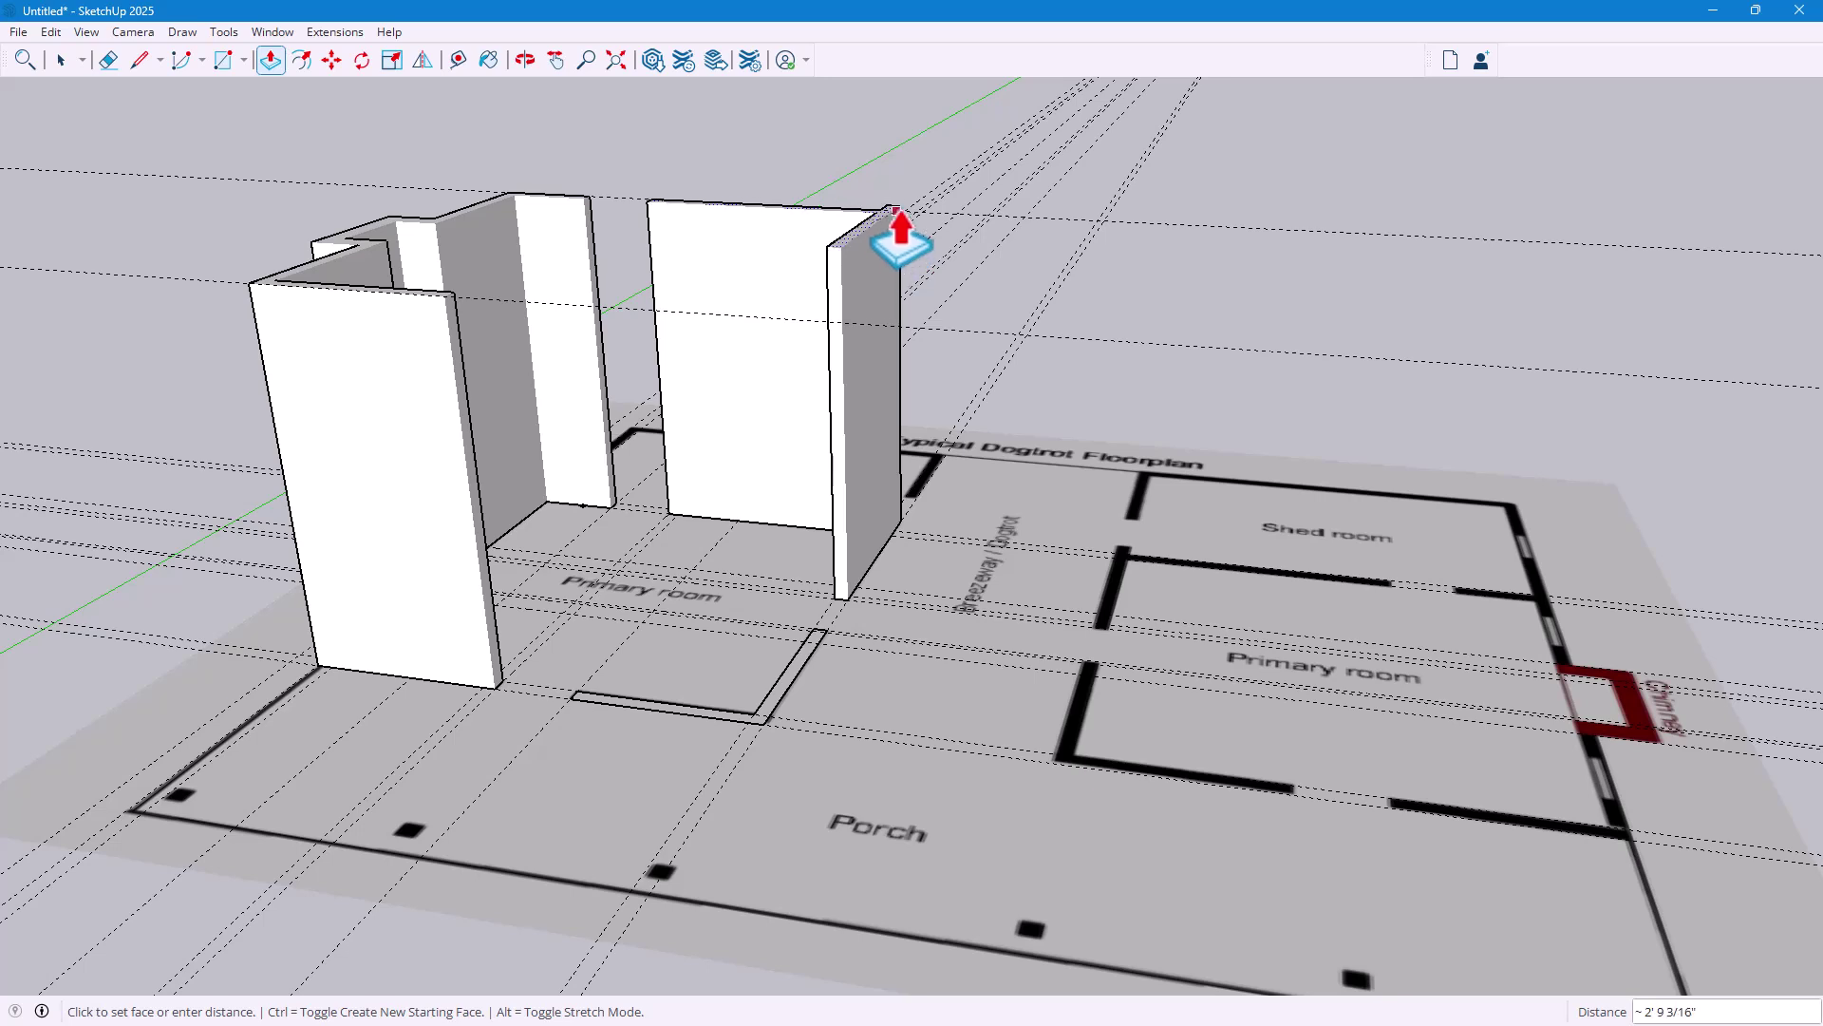
click(895, 210)
click(794, 689)
click(810, 327)
Examine the extruded walls of the left primary room from several angles together with the untraced rest of the floor plan
middle_drag(655, 459, 854, 421)
scroll(588, 488, up, 3)
scroll(588, 488, down, 4)
scroll(596, 503, down, 1)
scroll(657, 505, up, 2)
middle_drag(1013, 570, 567, 527)
middle_drag(677, 413, 1125, 475)
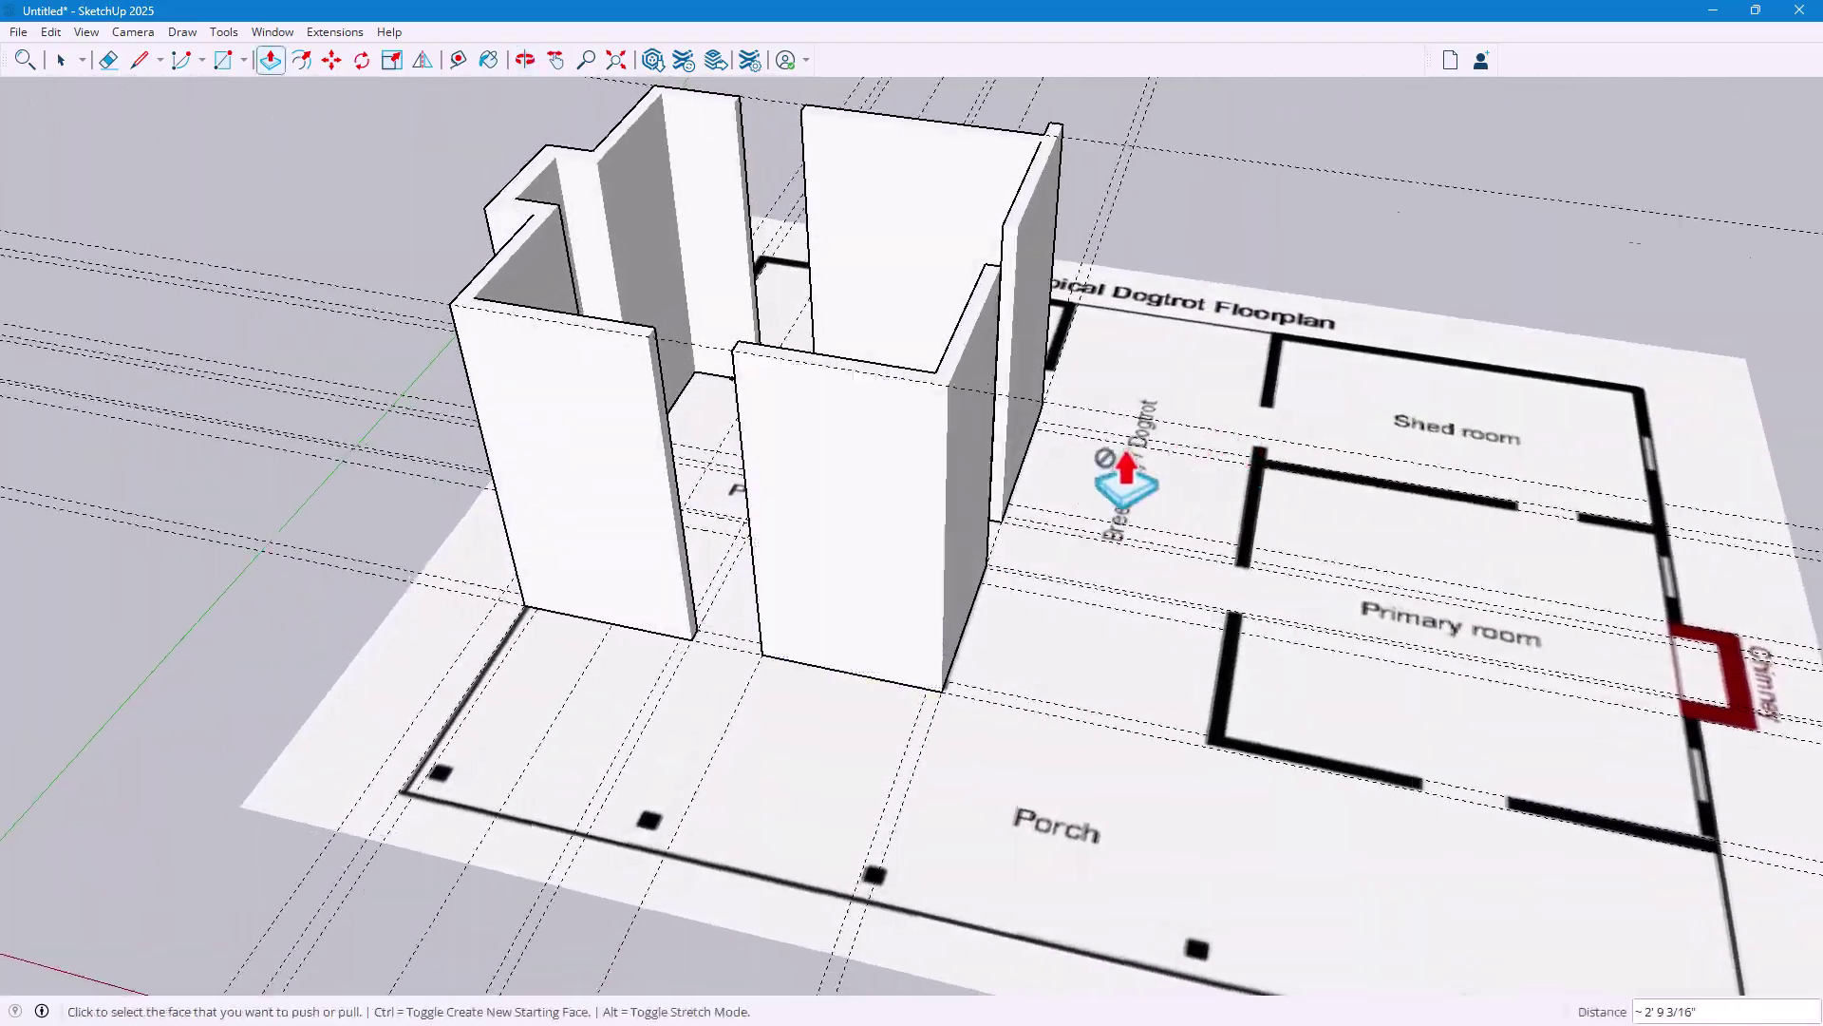
scroll(1125, 474, down, 4)
scroll(1180, 509, up, 4)
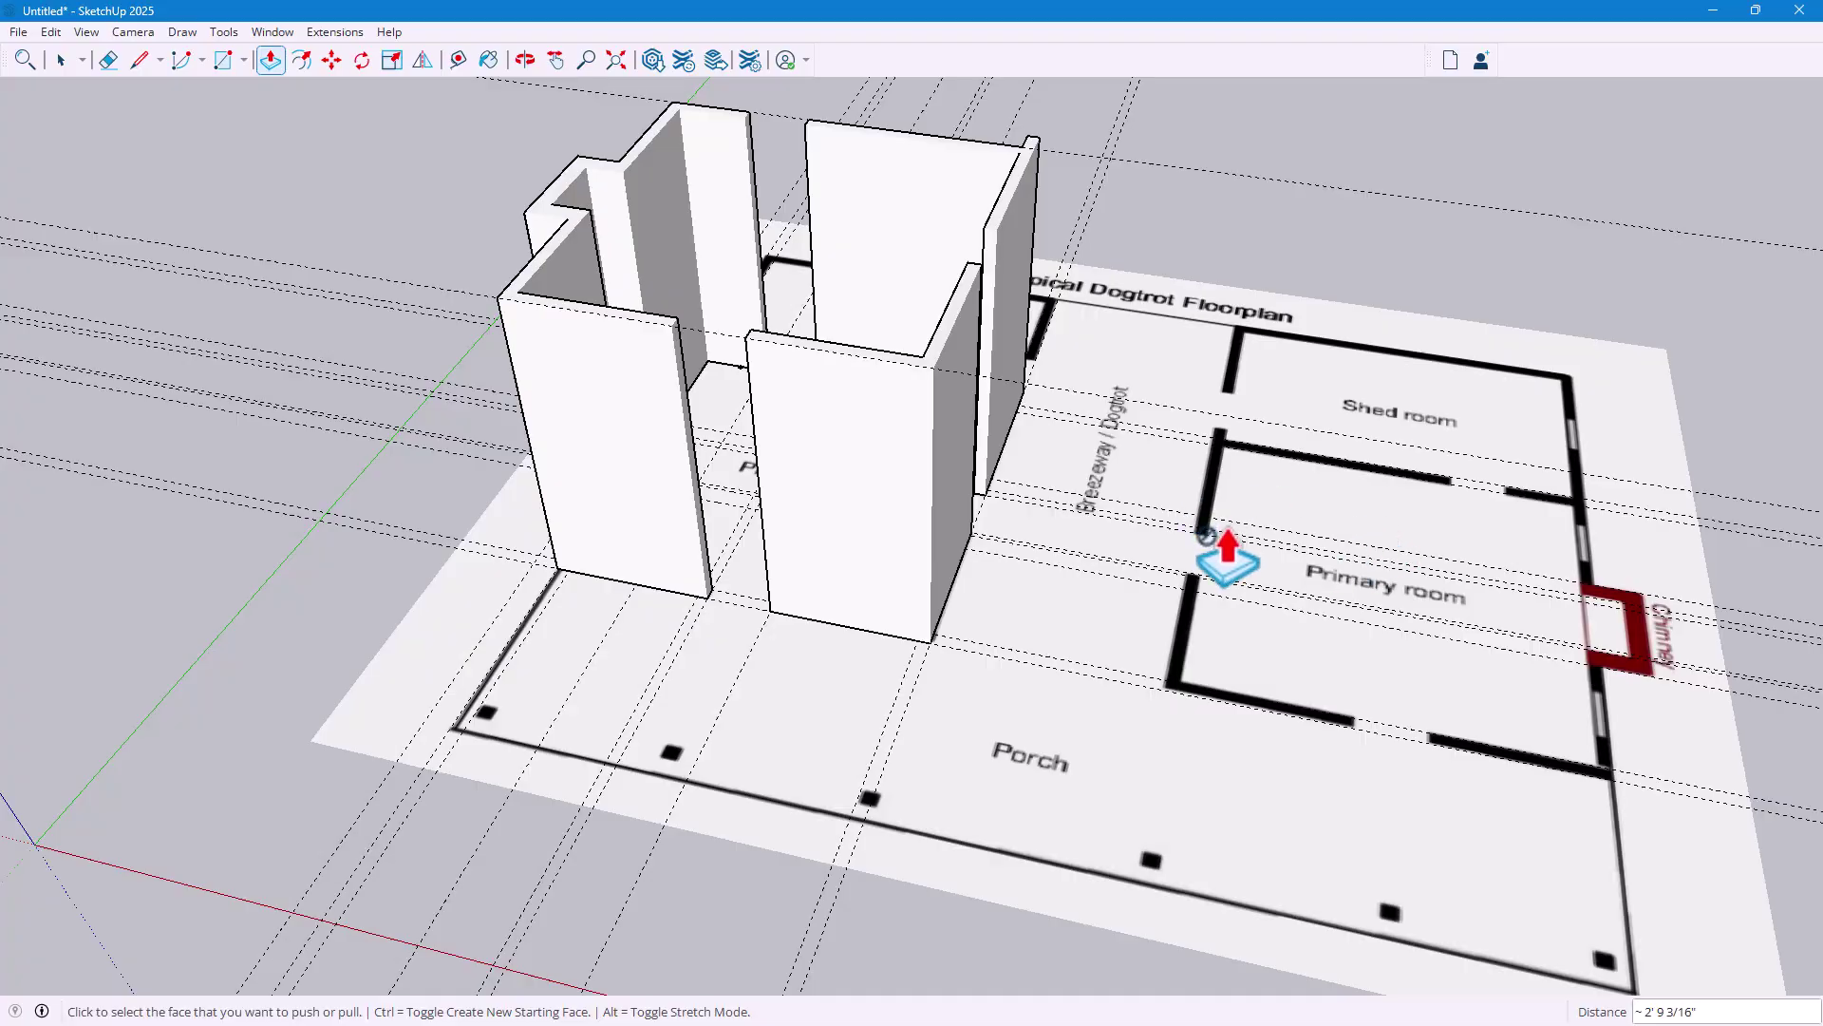
scroll(1228, 556, down, 4)
mouse_move(1273, 488)
middle_down()
mouse_move(686, 357)
mouse_move(1335, 521)
mouse_move(1445, 368)
mouse_move(1341, 399)
mouse_move(867, 411)
mouse_move(1234, 517)
middle_up()
scroll(1267, 365, up, 3)
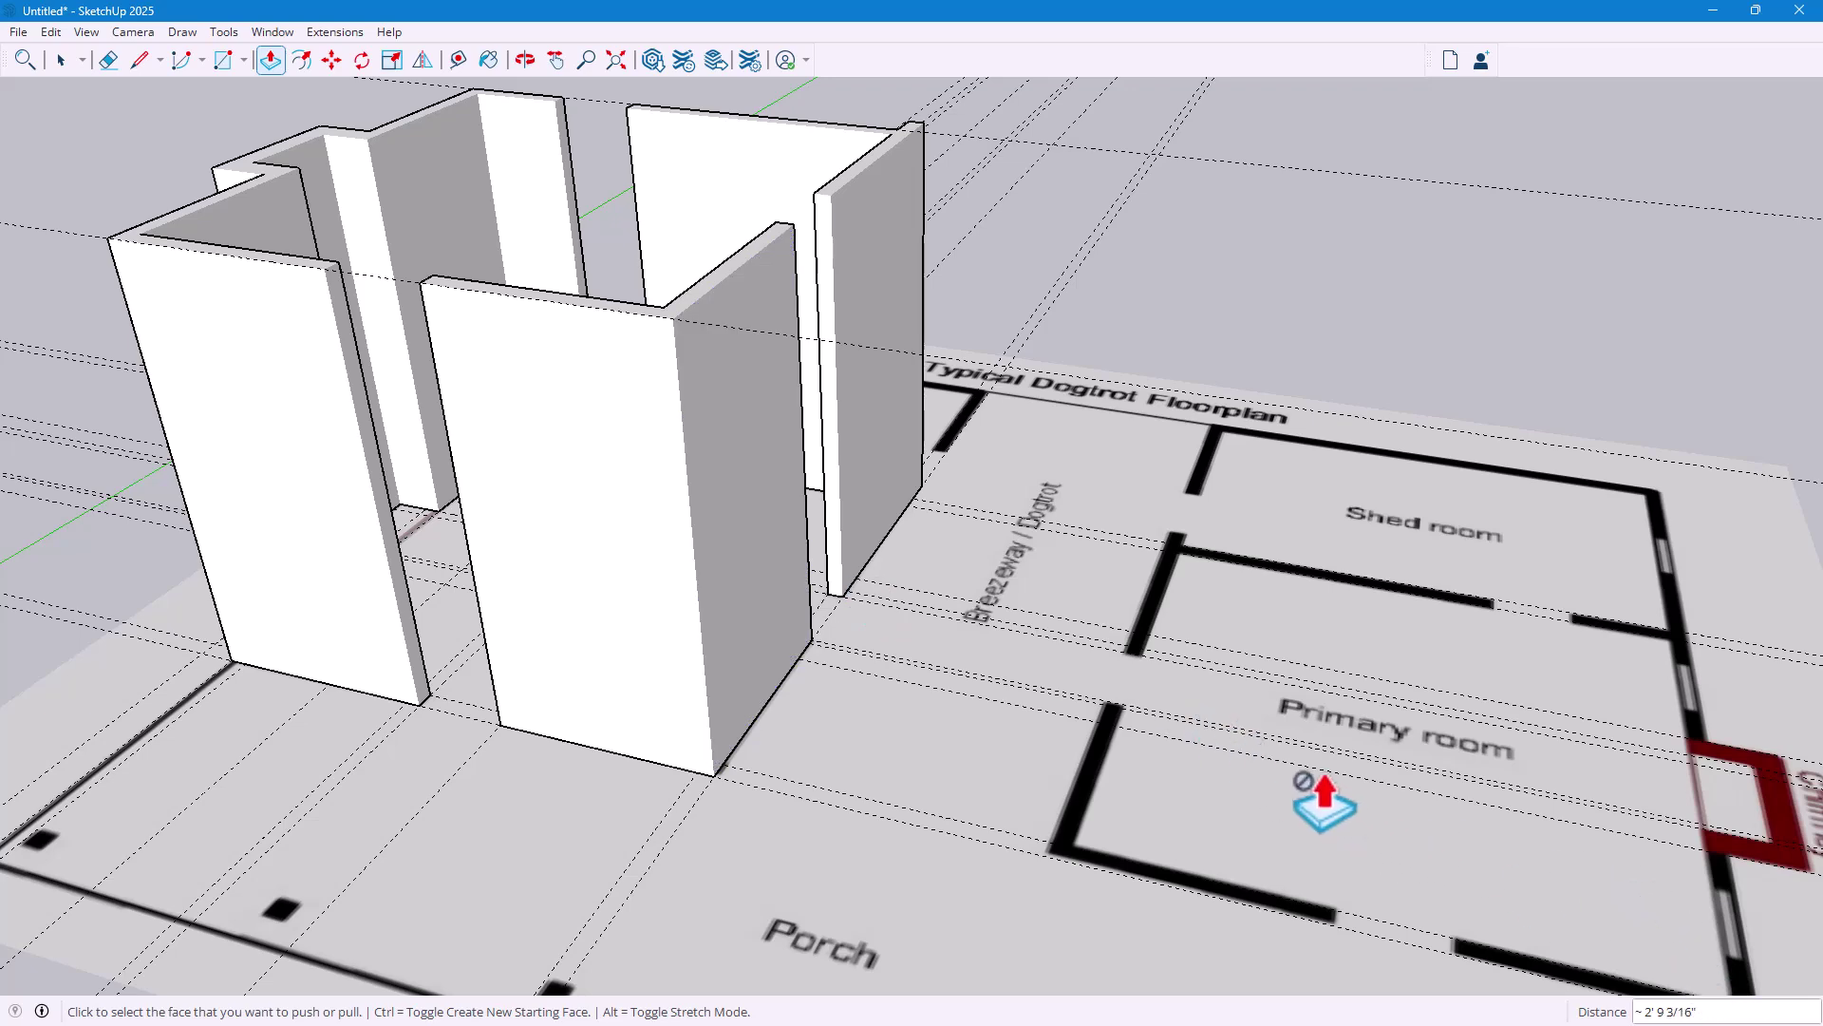
scroll(1091, 724, down, 6)
middle_drag(1221, 826, 1398, 717)
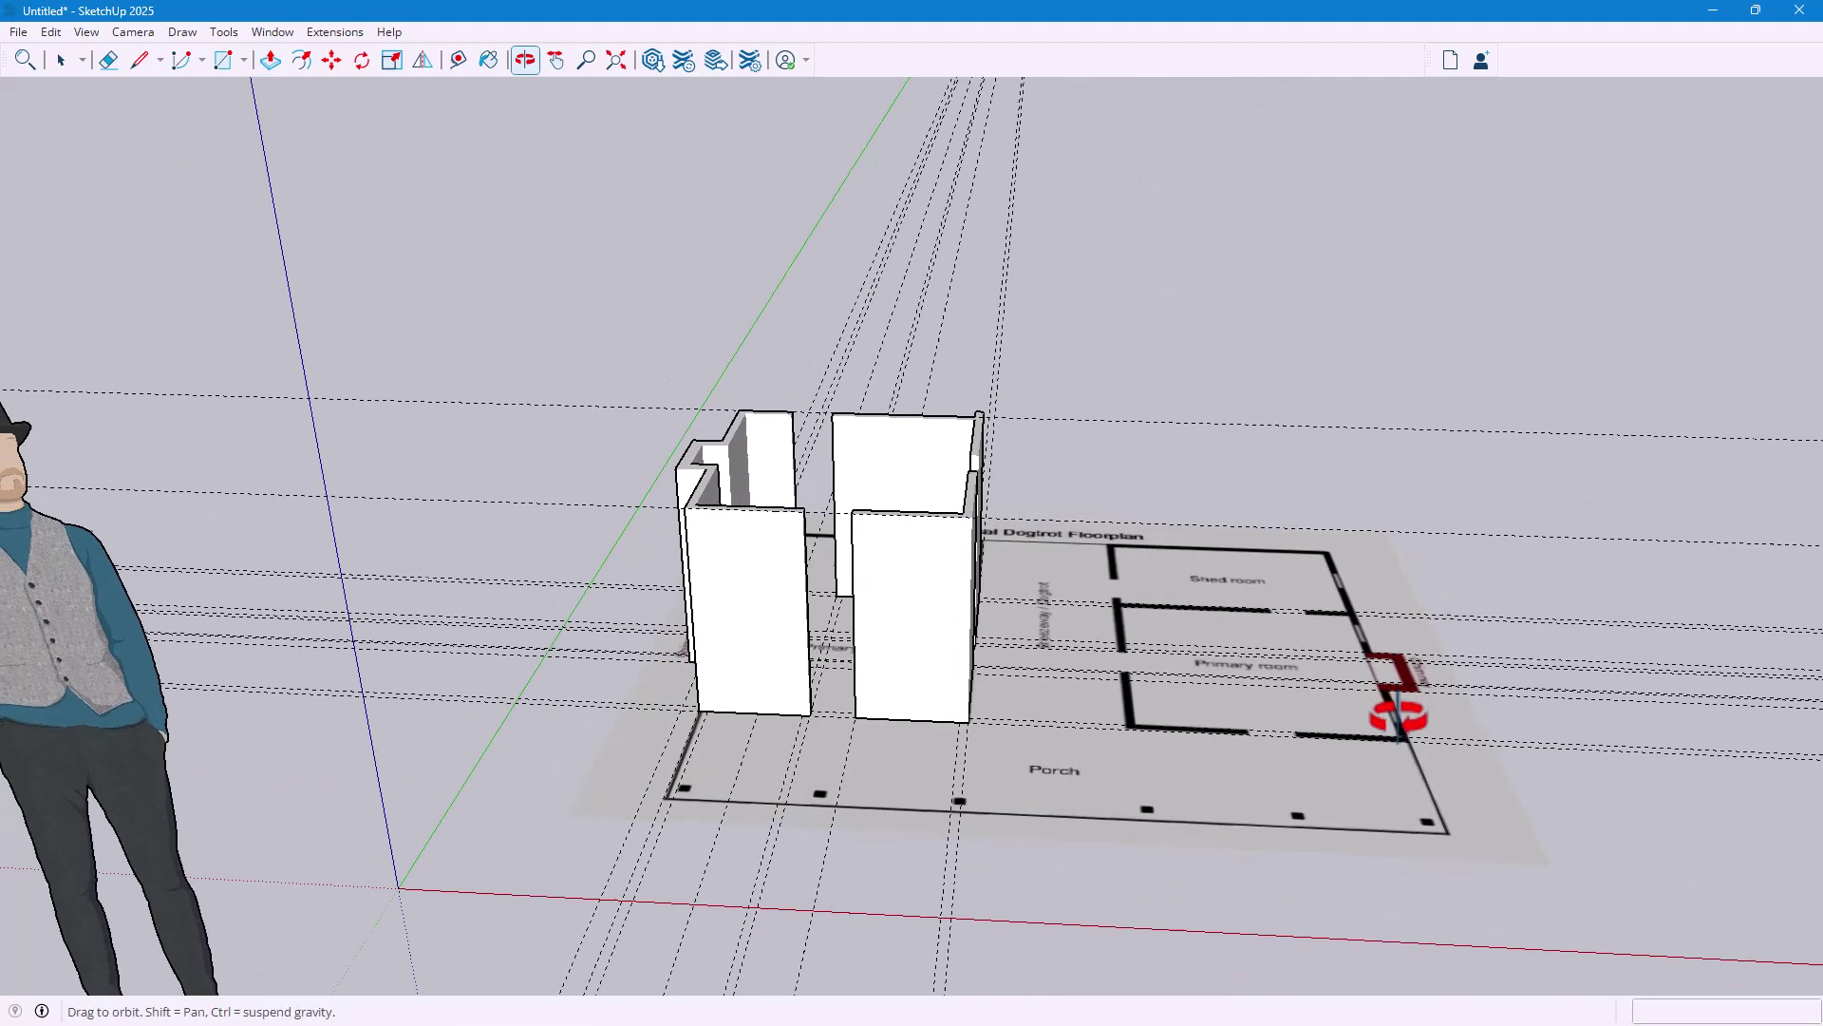
scroll(1471, 791, up, 5)
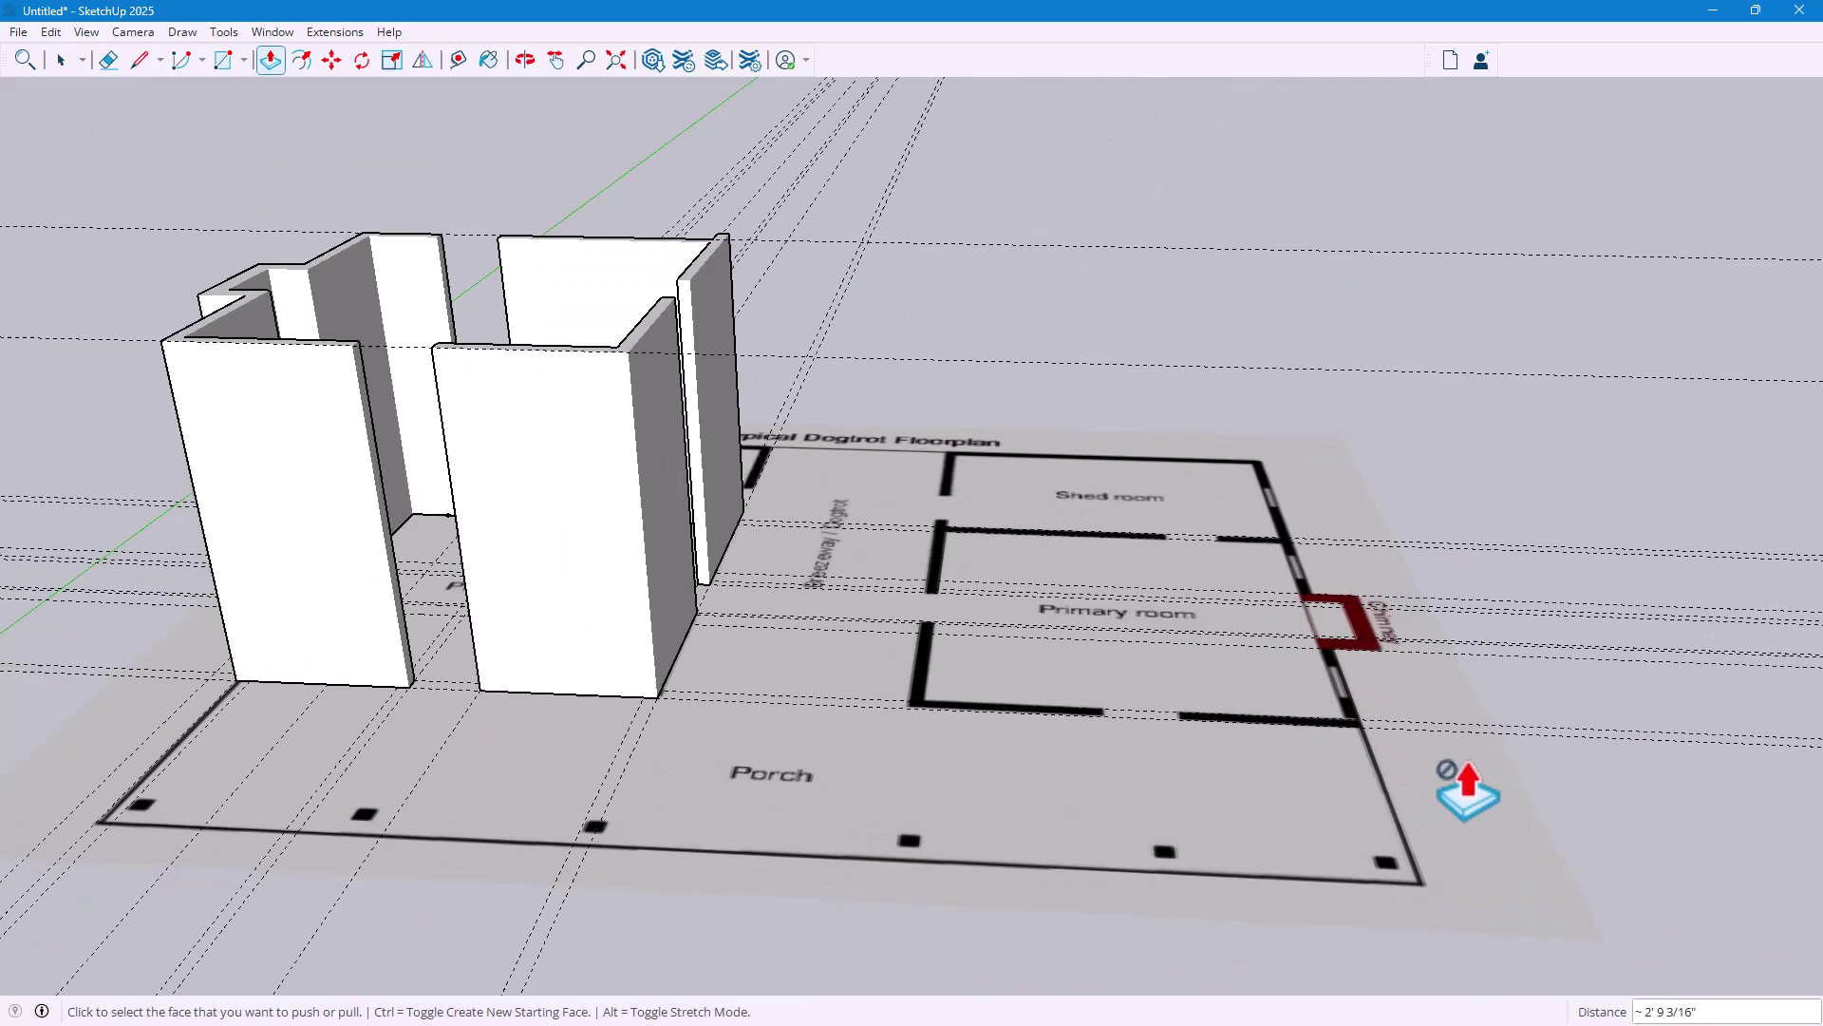
middle_drag(1448, 773, 1229, 798)
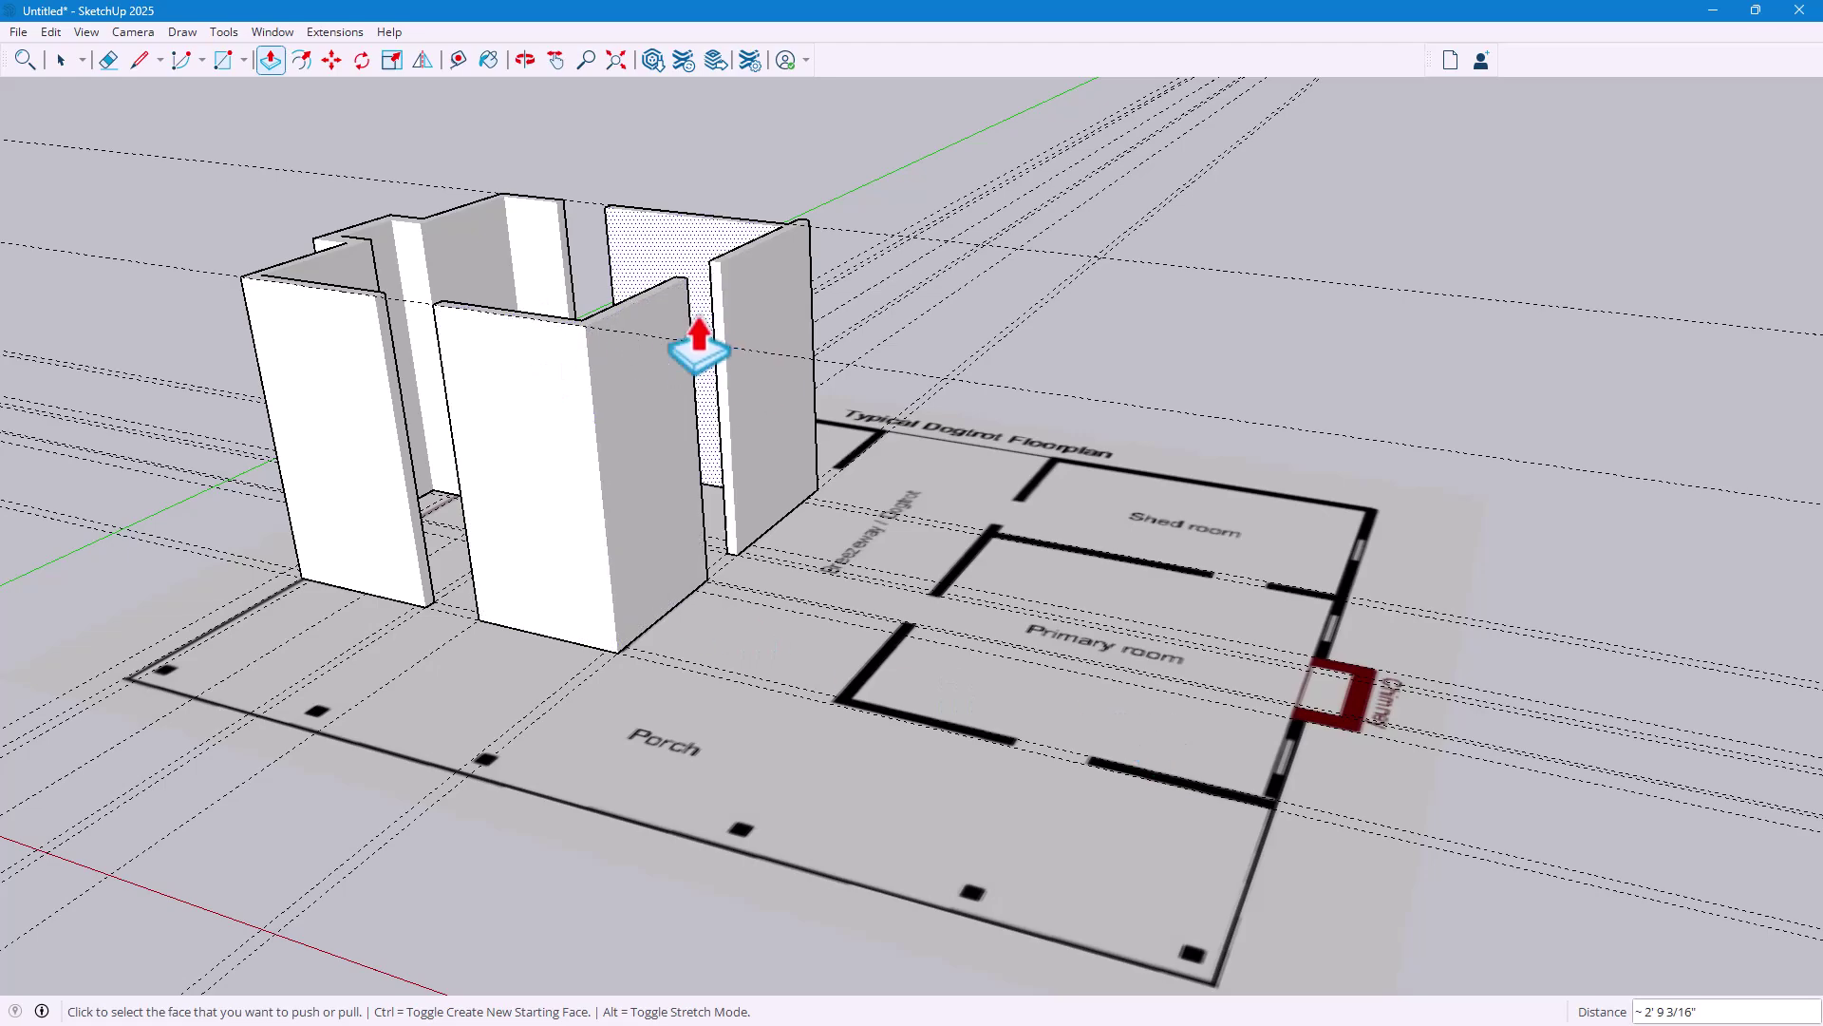
scroll(623, 286, up, 4)
scroll(622, 292, down, 6)
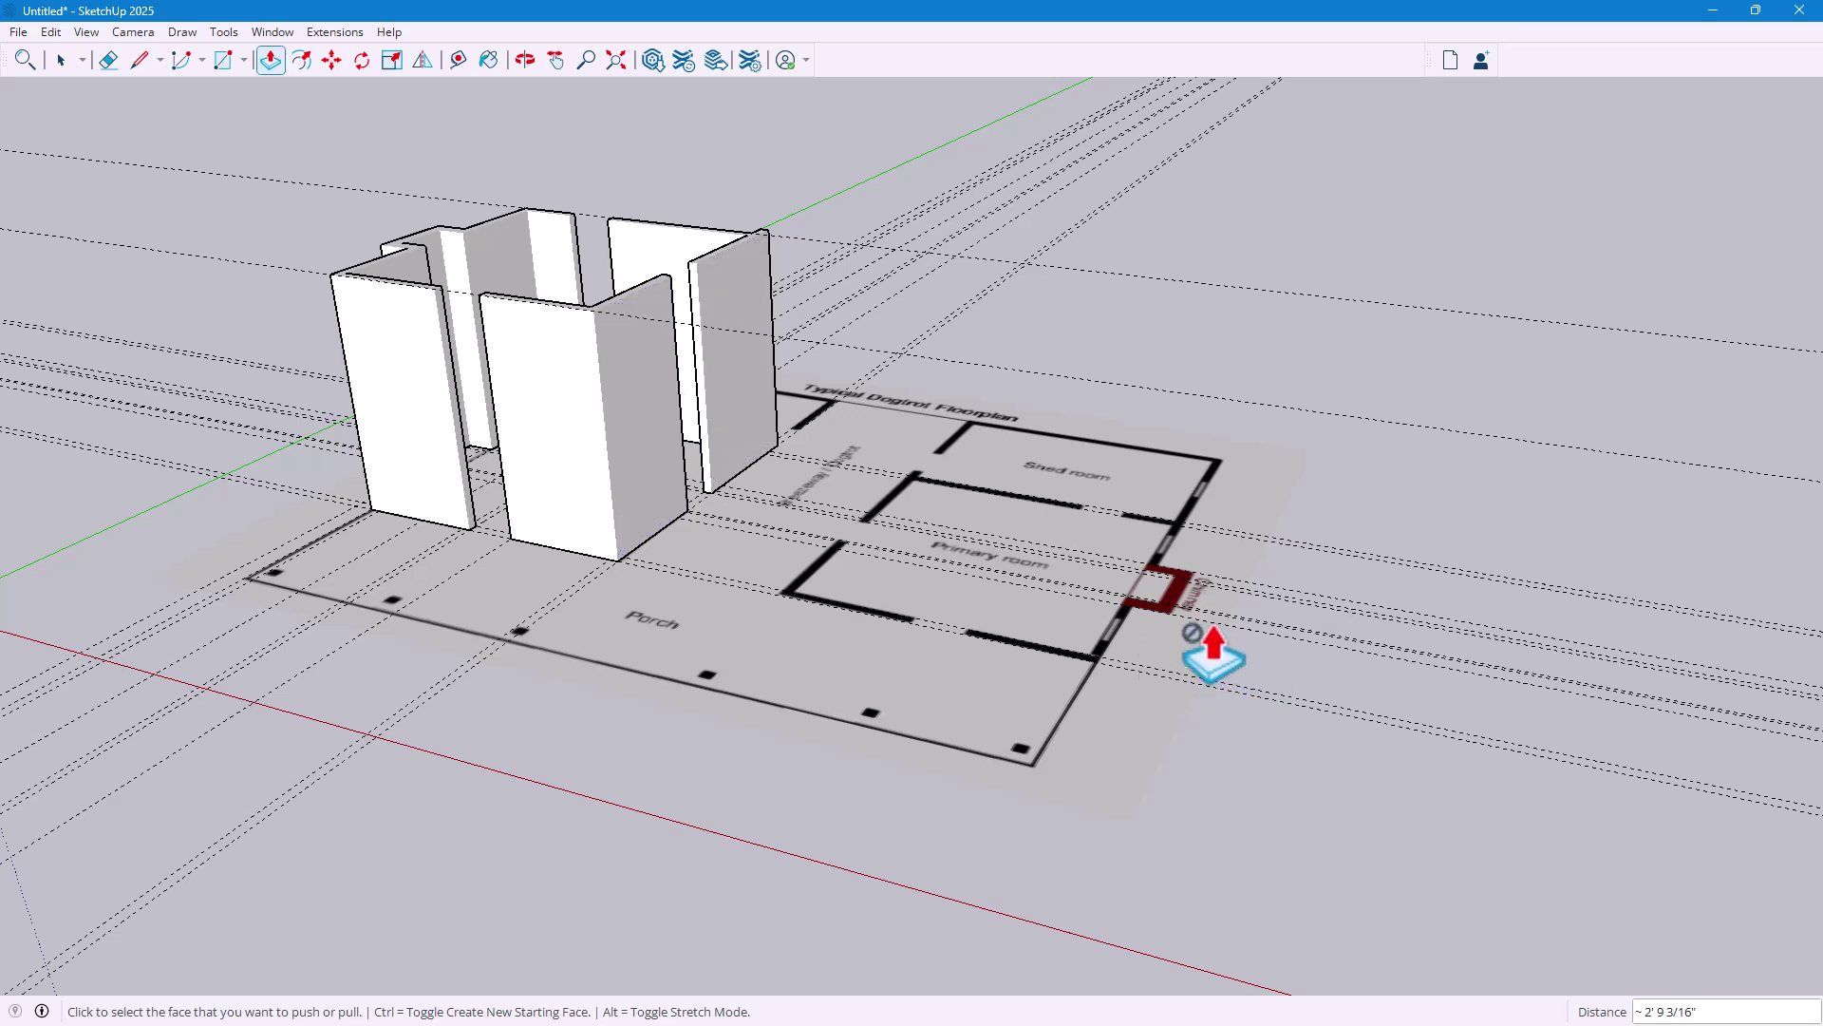
middle_drag(575, 665, 744, 630)
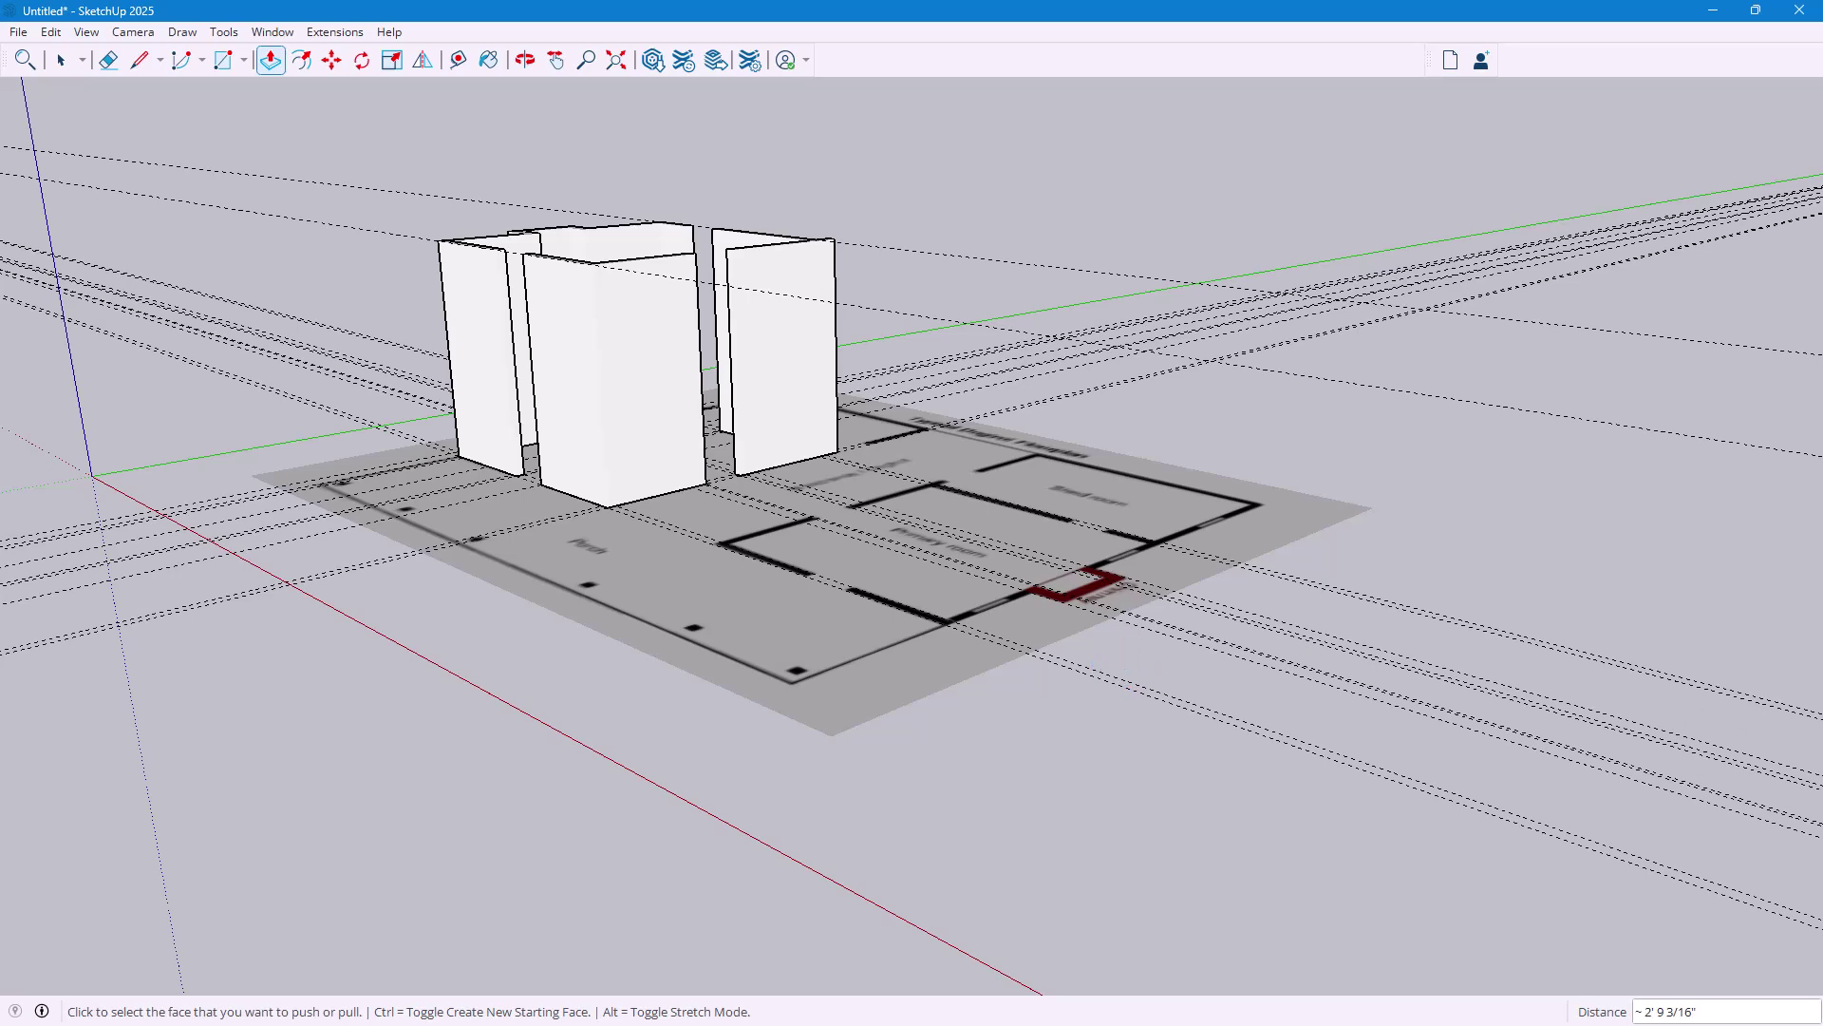